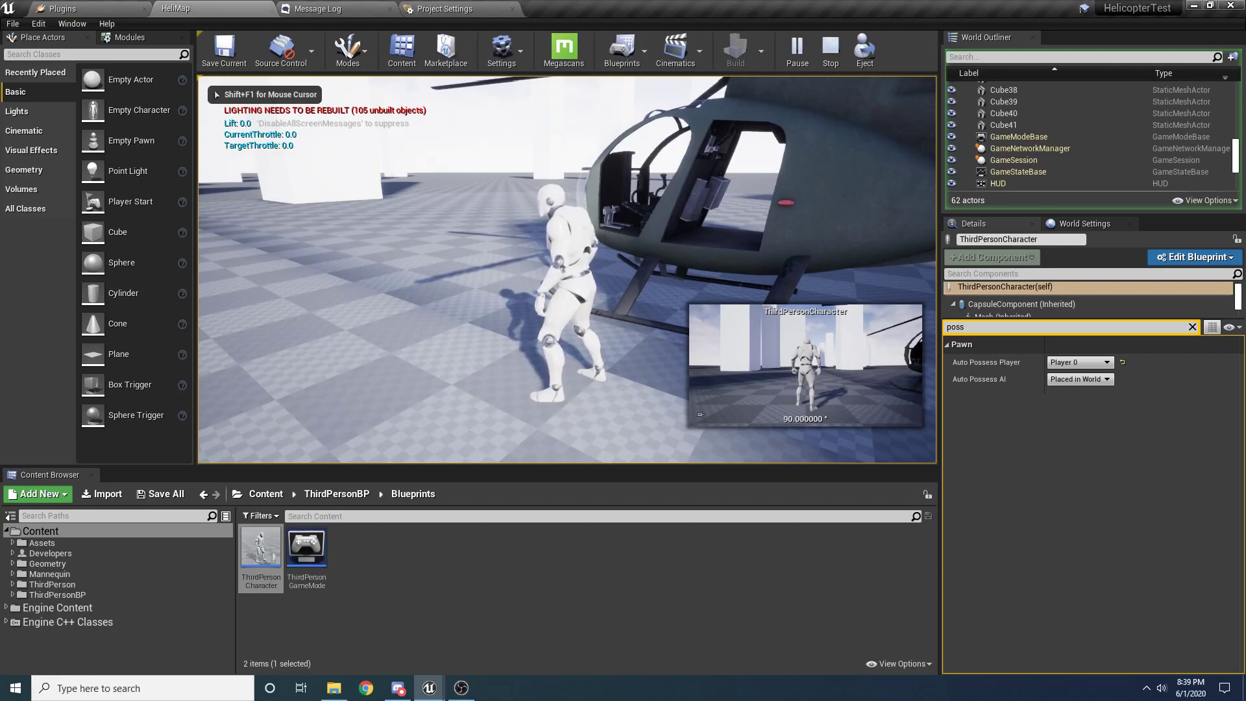
# Step: Walk the third-person character around the parked helicopter in the running game and up to its cabin
pyautogui.press('s')
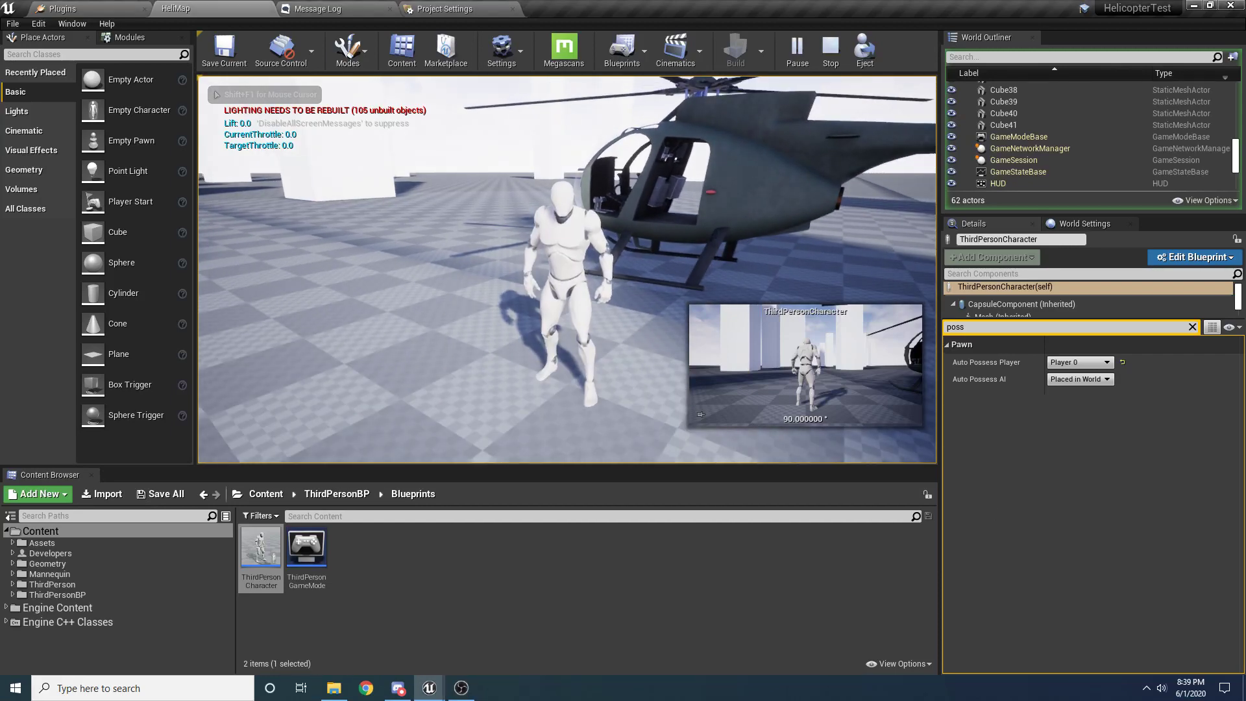
pyautogui.press('a')
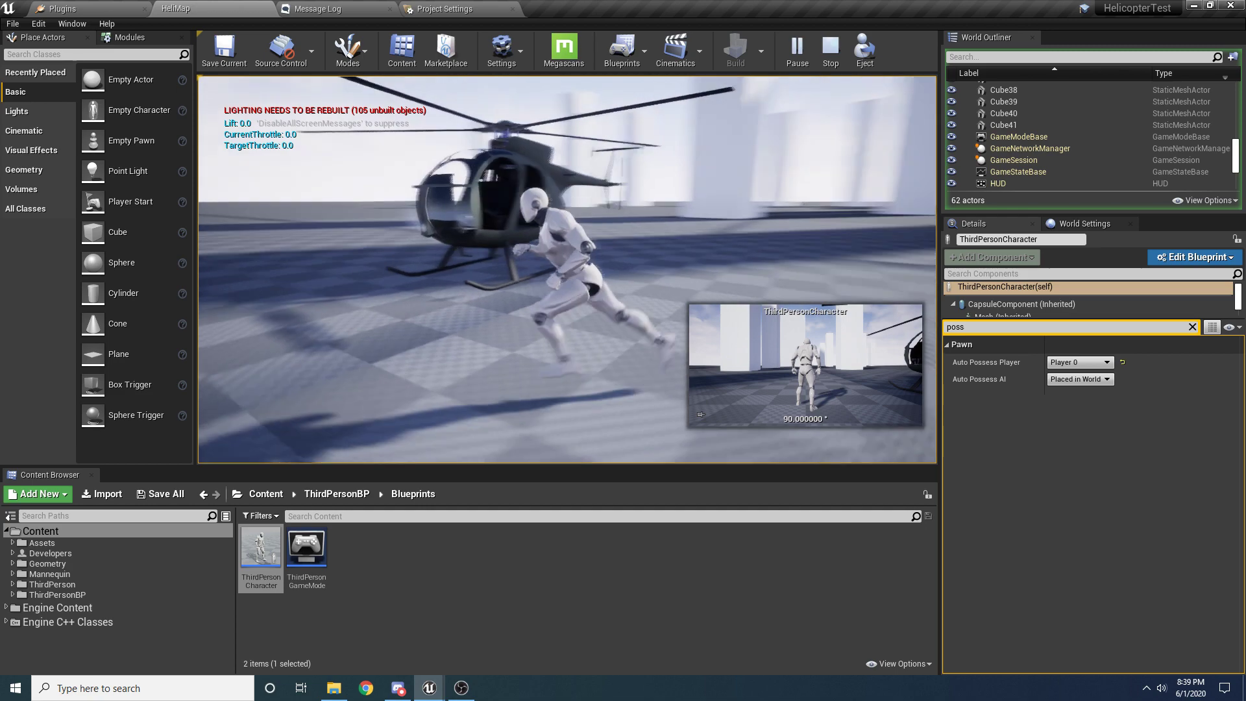
pyautogui.press('d')
pyautogui.press('s')
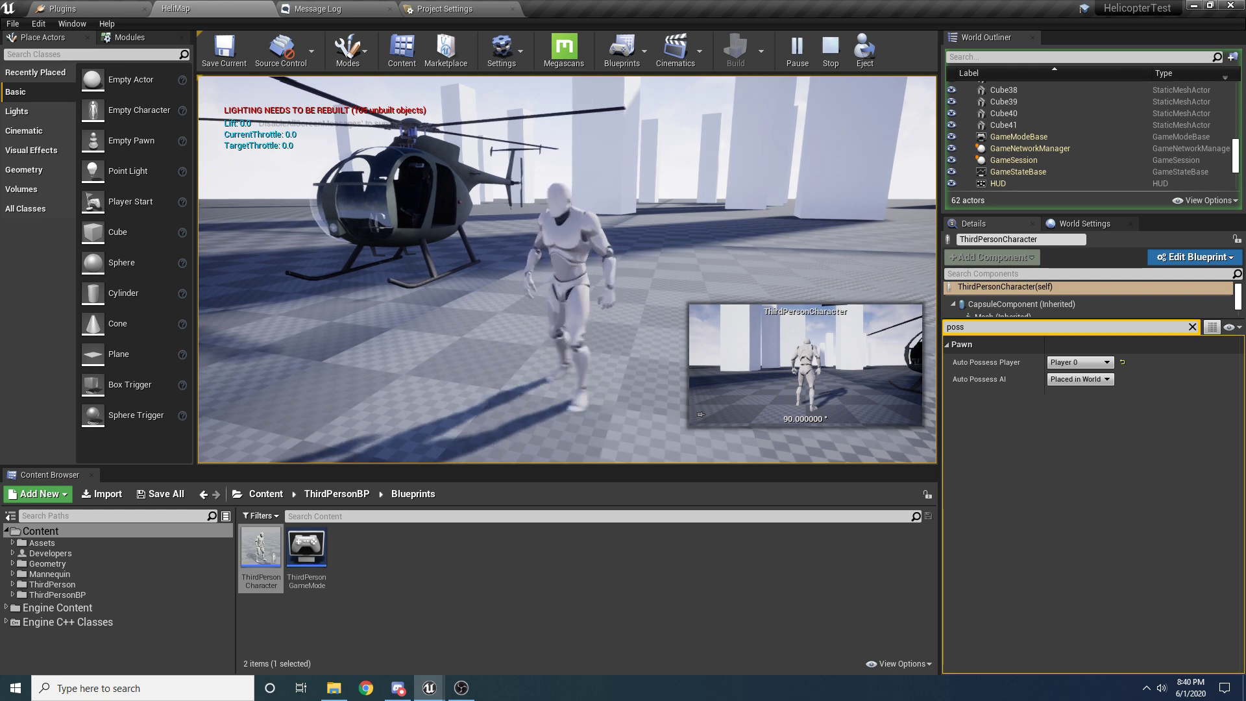
pyautogui.press('w')
pyautogui.press('d')
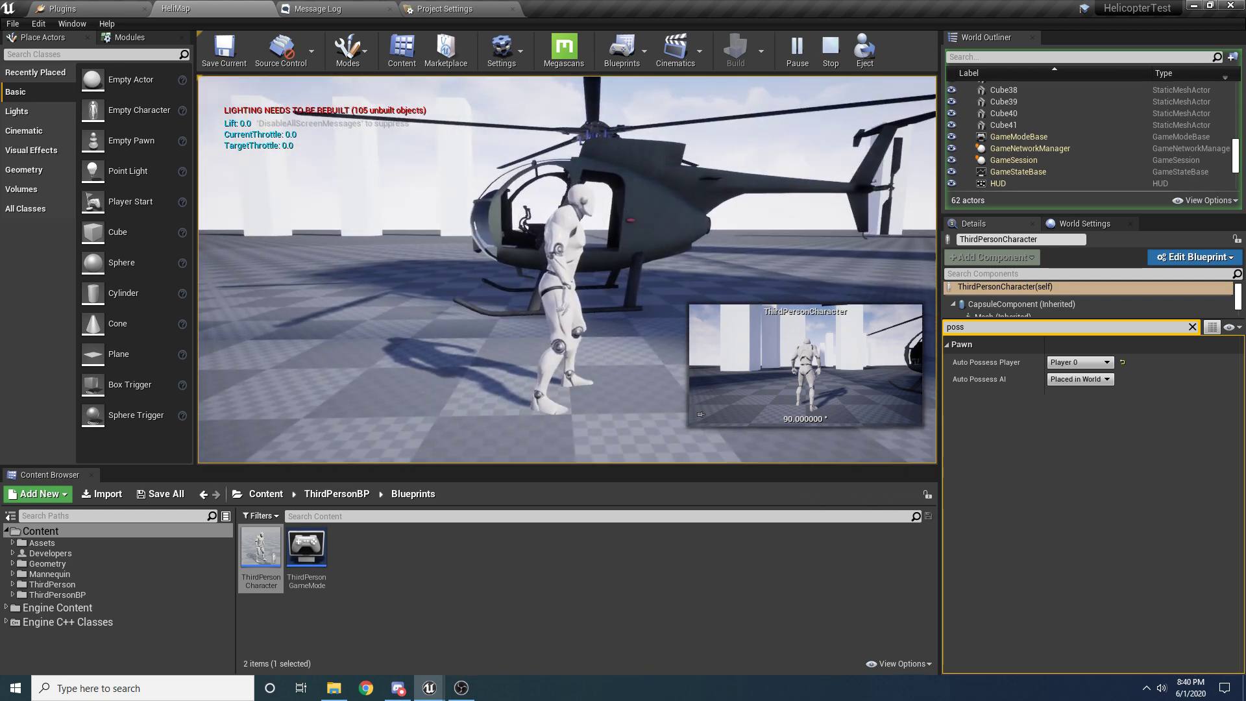
pyautogui.press('w')
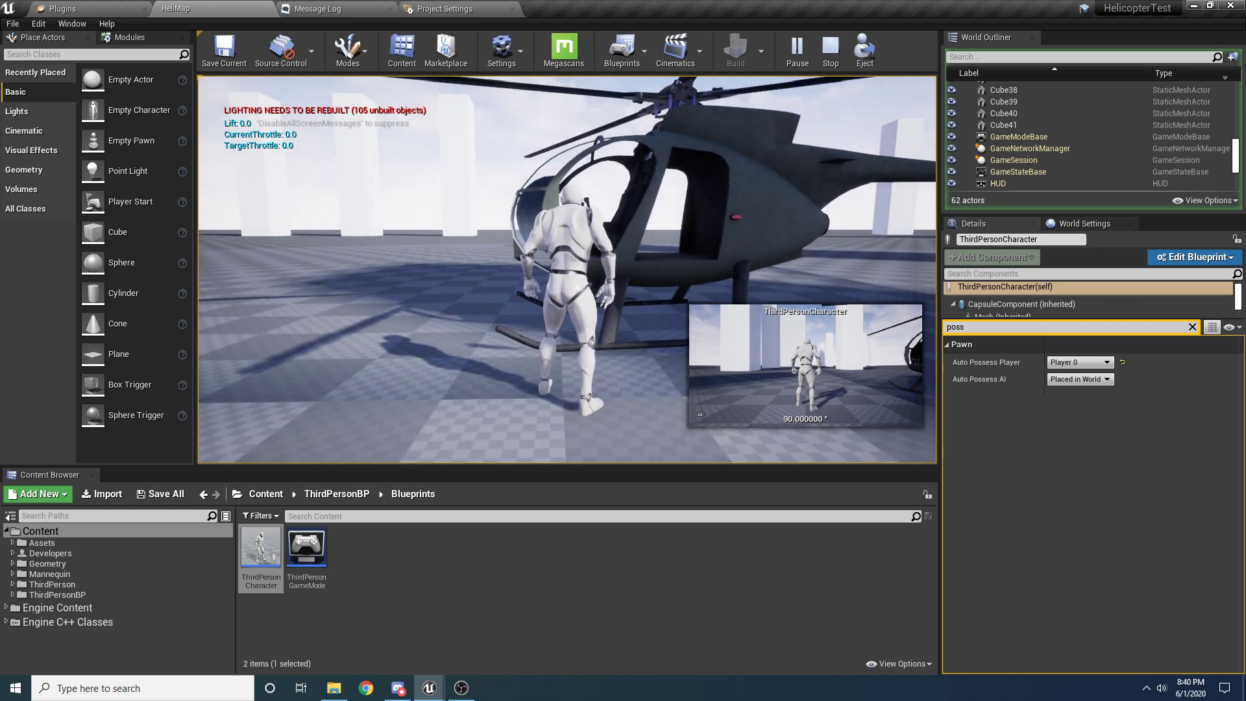
# Step: Test boarding by getting the character into the helicopter, out again and back in
pyautogui.press('e')
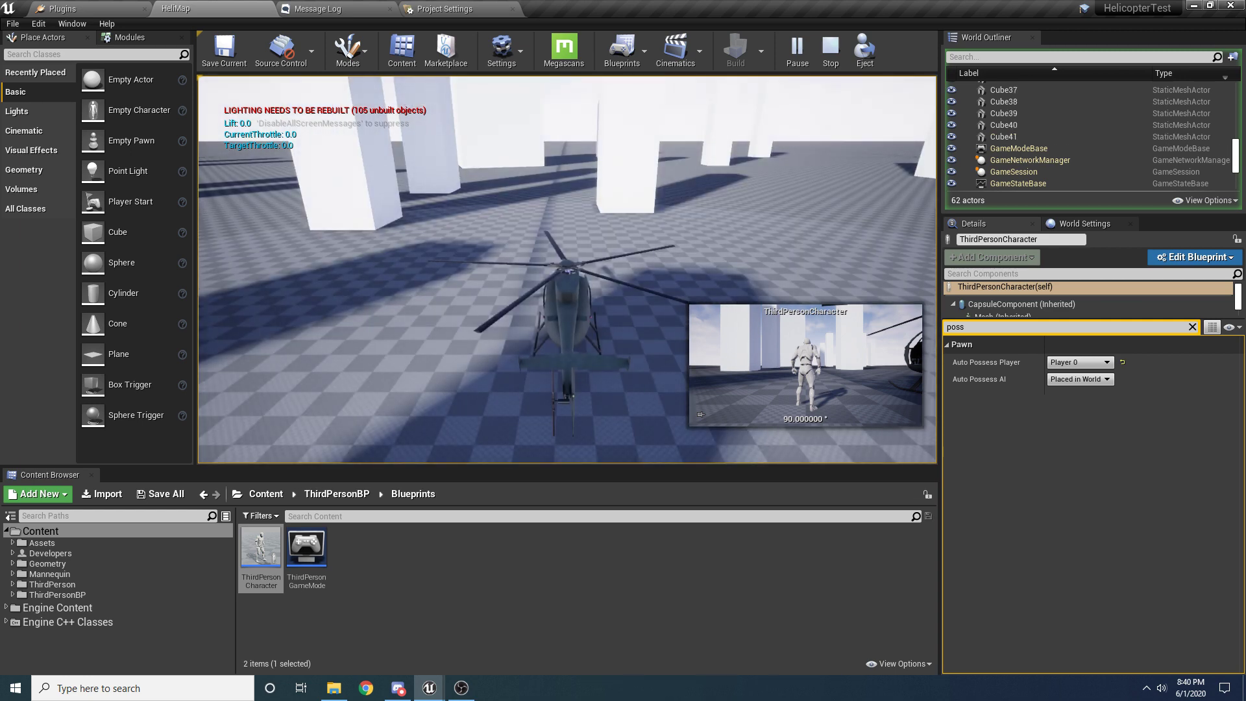
pyautogui.press('e')
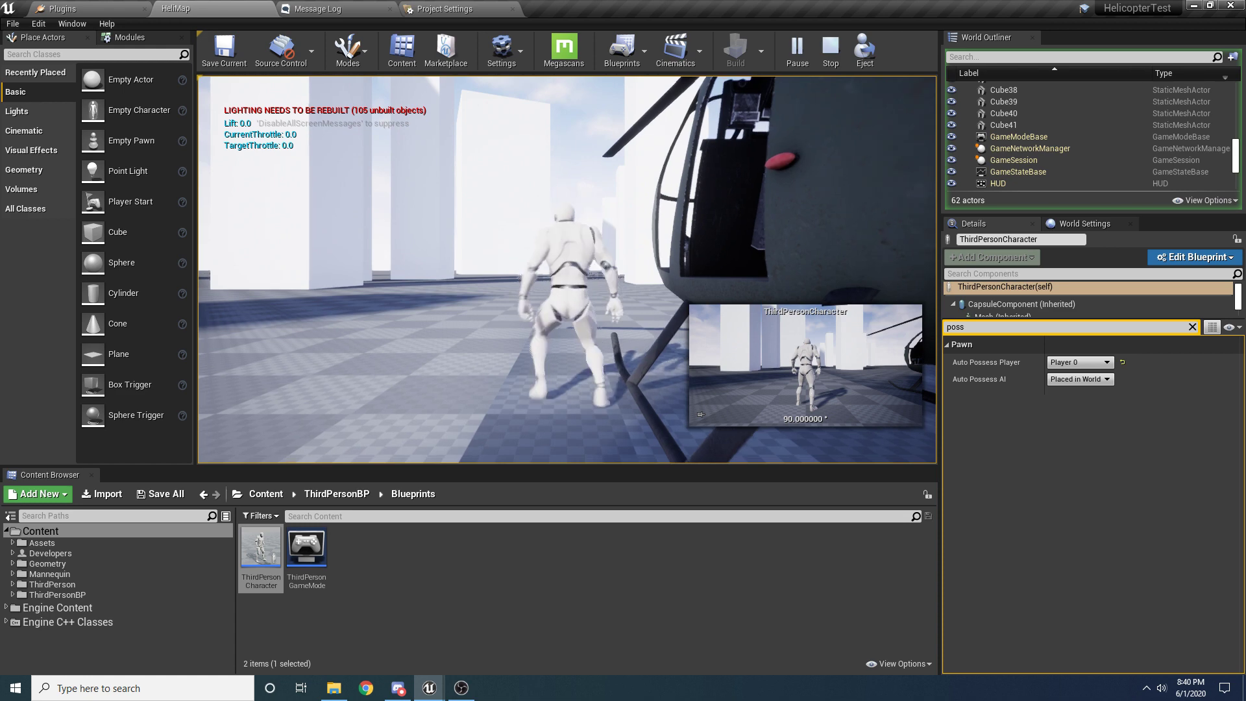
pyautogui.press('a')
pyautogui.press('e')
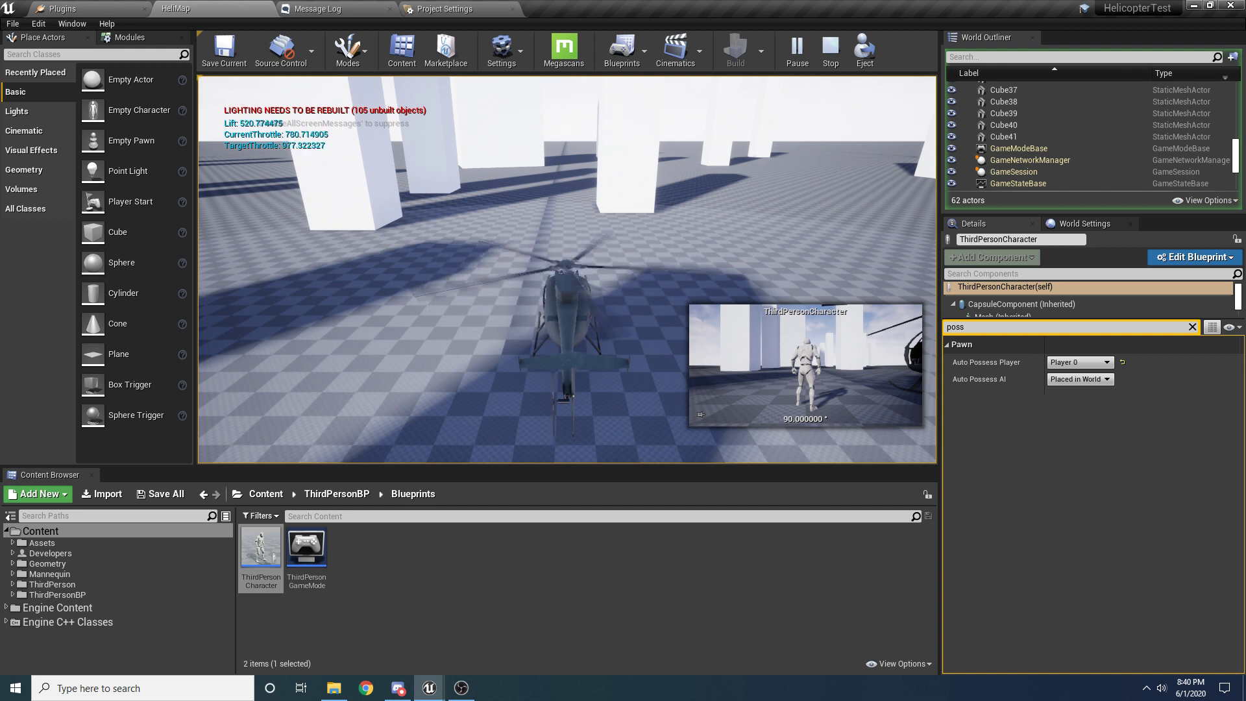
# Step: Throttle up, fly the helicopter over the map and land it on top of a white block
pyautogui.press('w')
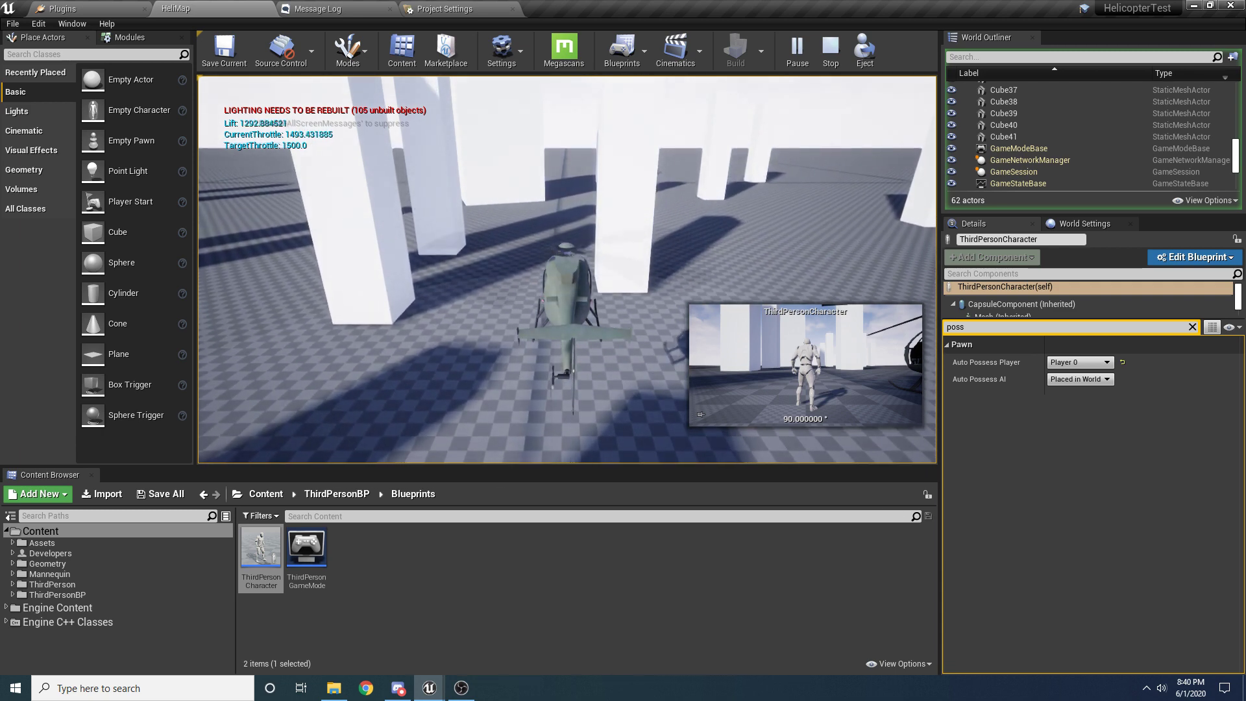
pyautogui.press('w')
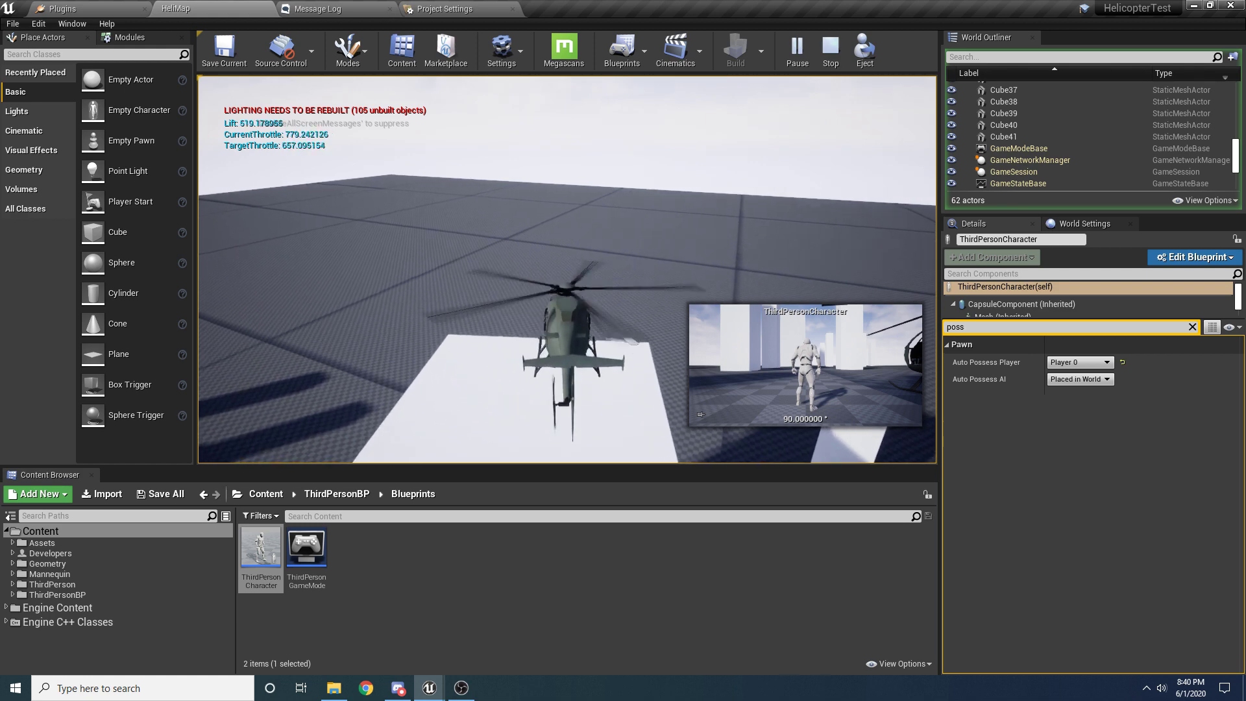
pyautogui.press('w')
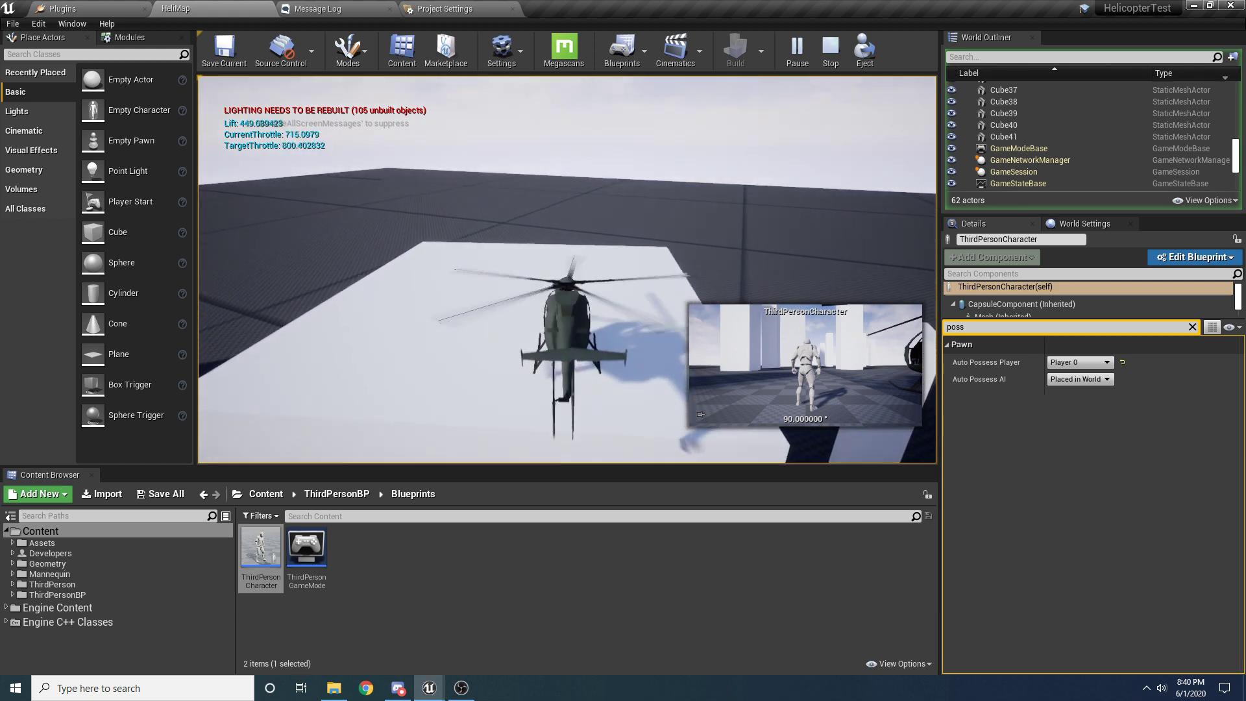
# Step: Leave the helicopter on the block's roof, run around it, board again and take off
pyautogui.press('e')
pyautogui.press('s')
pyautogui.press('a')
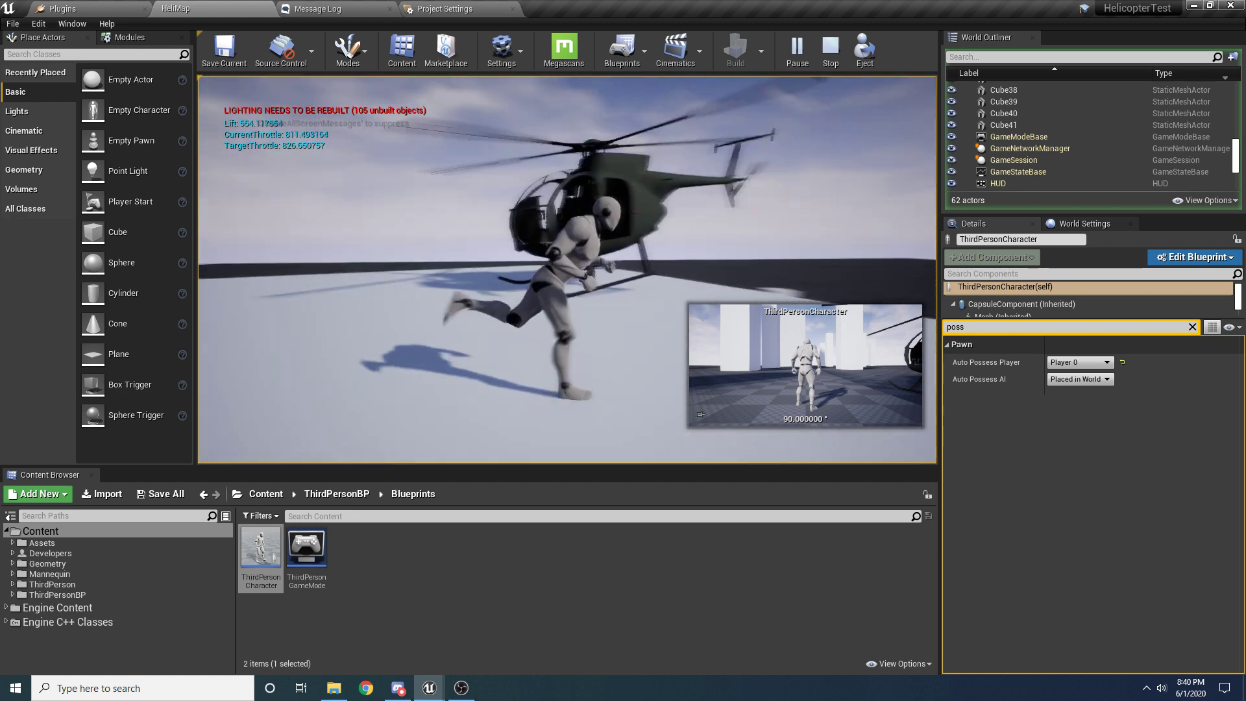
pyautogui.press('w')
pyautogui.press('e')
pyautogui.press('w')
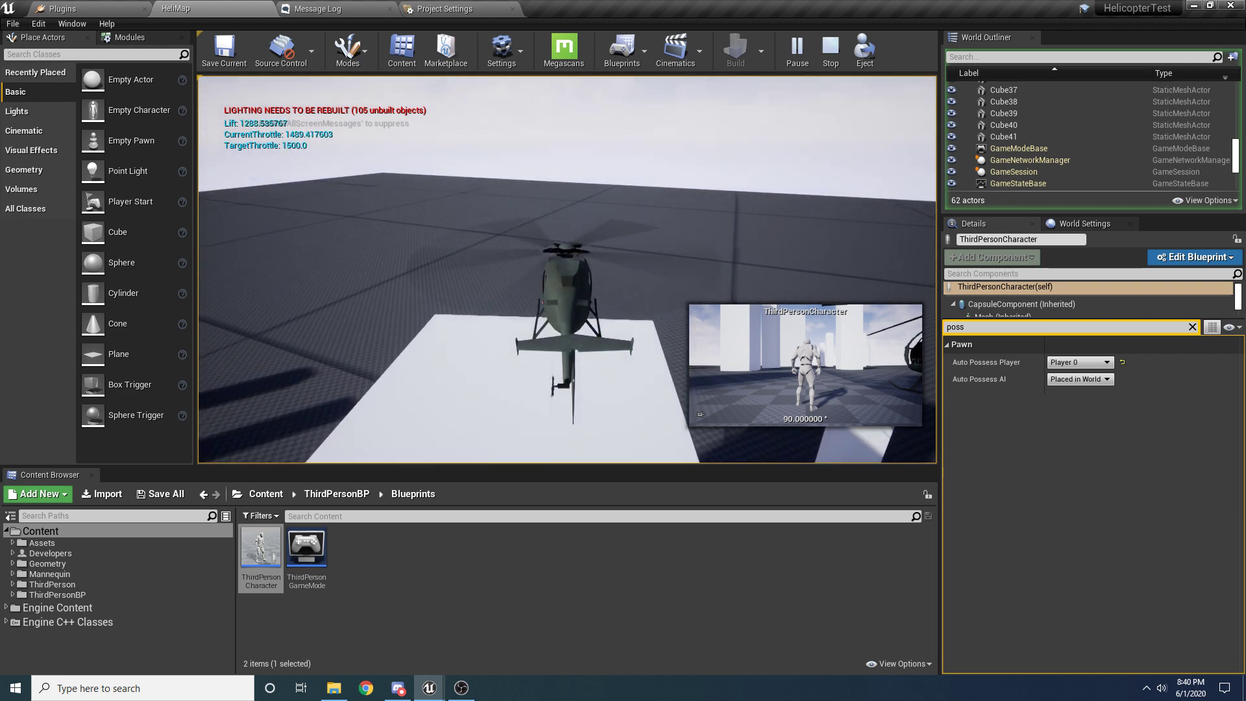
# Step: Eject from the pawn to inspect the character seated in the cockpit, repossess the helicopter and end the play session
pyautogui.press('F8')
pyautogui.moveTo(567, 269); pyautogui.dragTo(584, 247, button='right')
pyautogui.moveTo(767, 285); pyautogui.dragTo(766, 234, button='right')
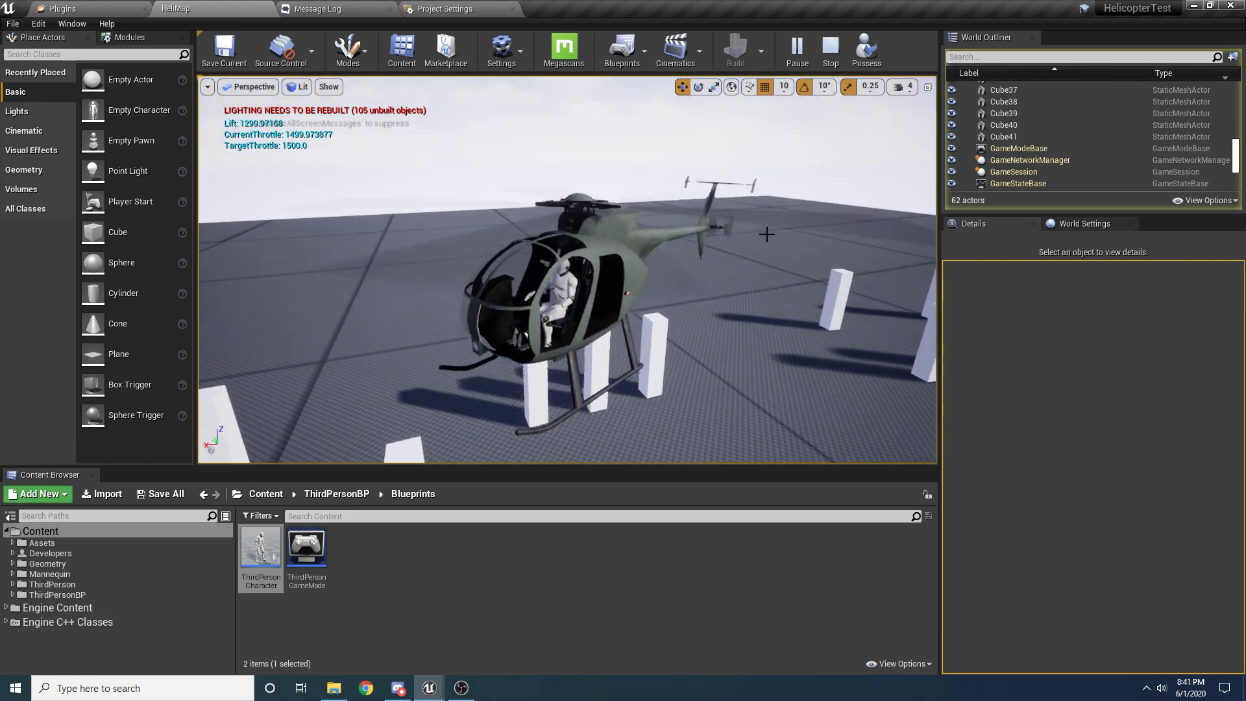
pyautogui.press('F8')
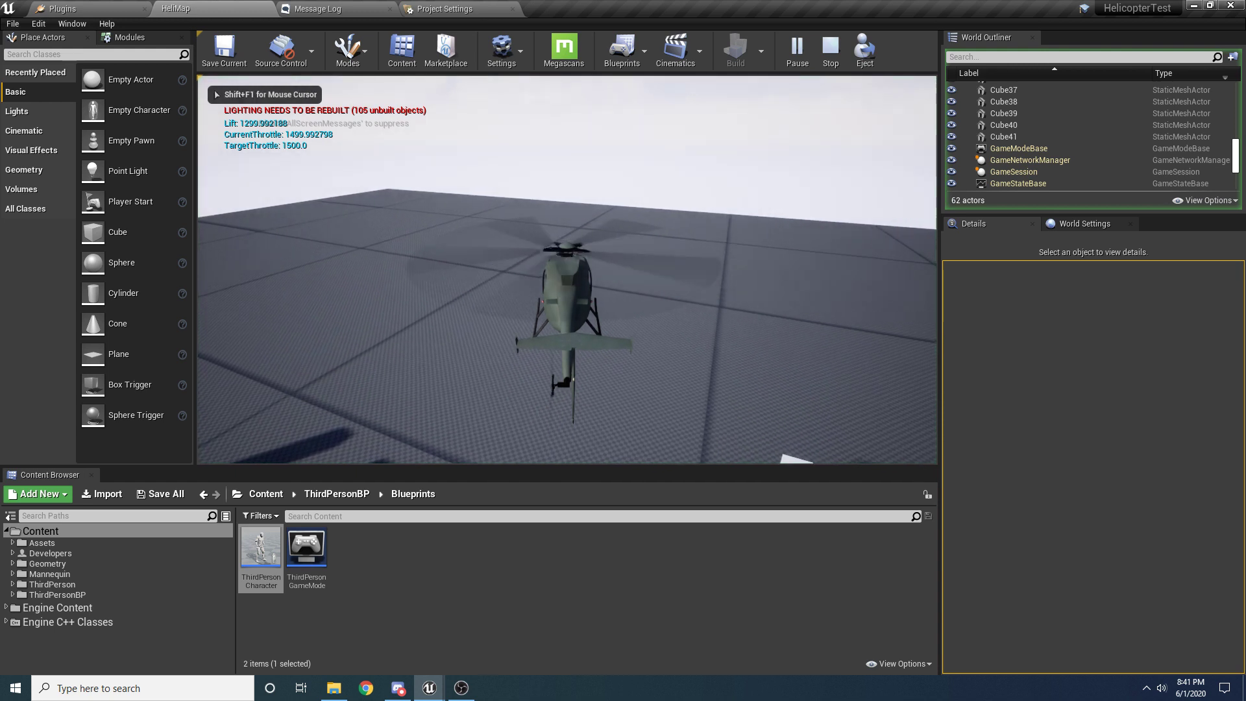
pyautogui.press('Escape')
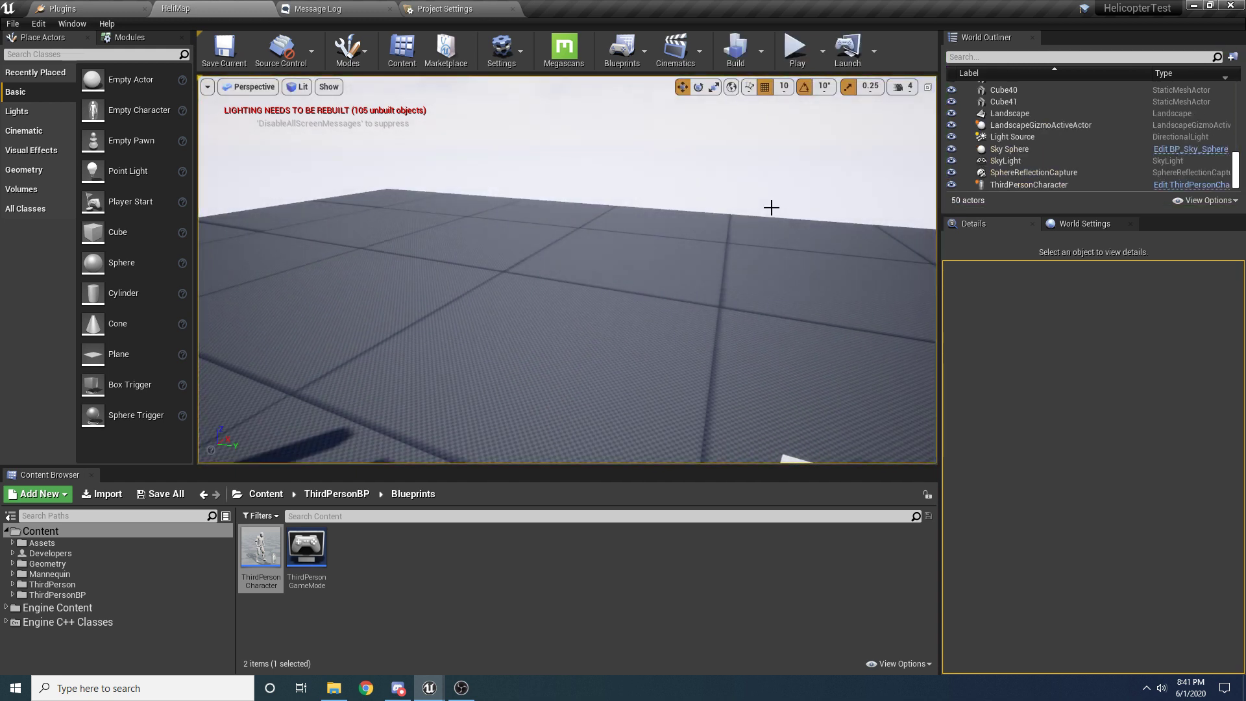
# Step: Switch to the HeliTutorial project and look over the blocks and ground of its HeliMap level
pyautogui.moveTo(678, 3); pyautogui.dragTo(252, 0)
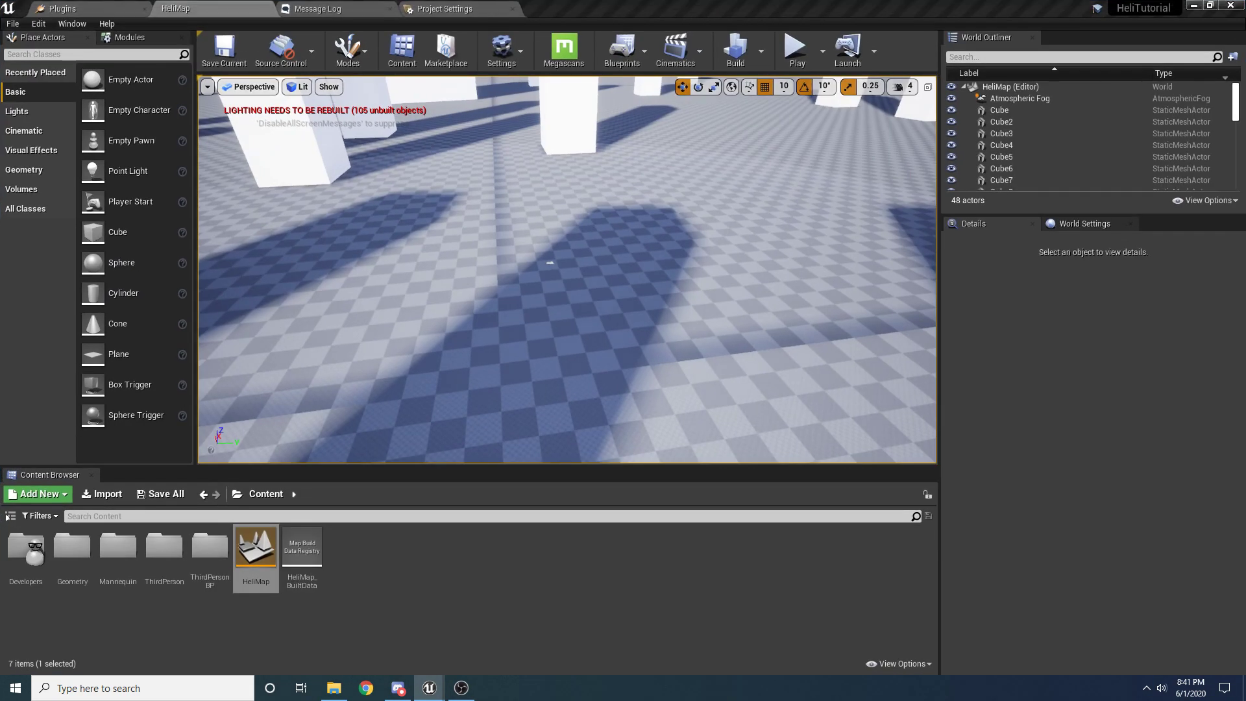
pyautogui.moveTo(422, 311)
pyautogui.mouseDown(button='right')
pyautogui.moveTo(454, 227)
pyautogui.moveTo(415, 350)
pyautogui.moveTo(419, 330)
pyautogui.mouseUp(button='right')
pyautogui.press('s')
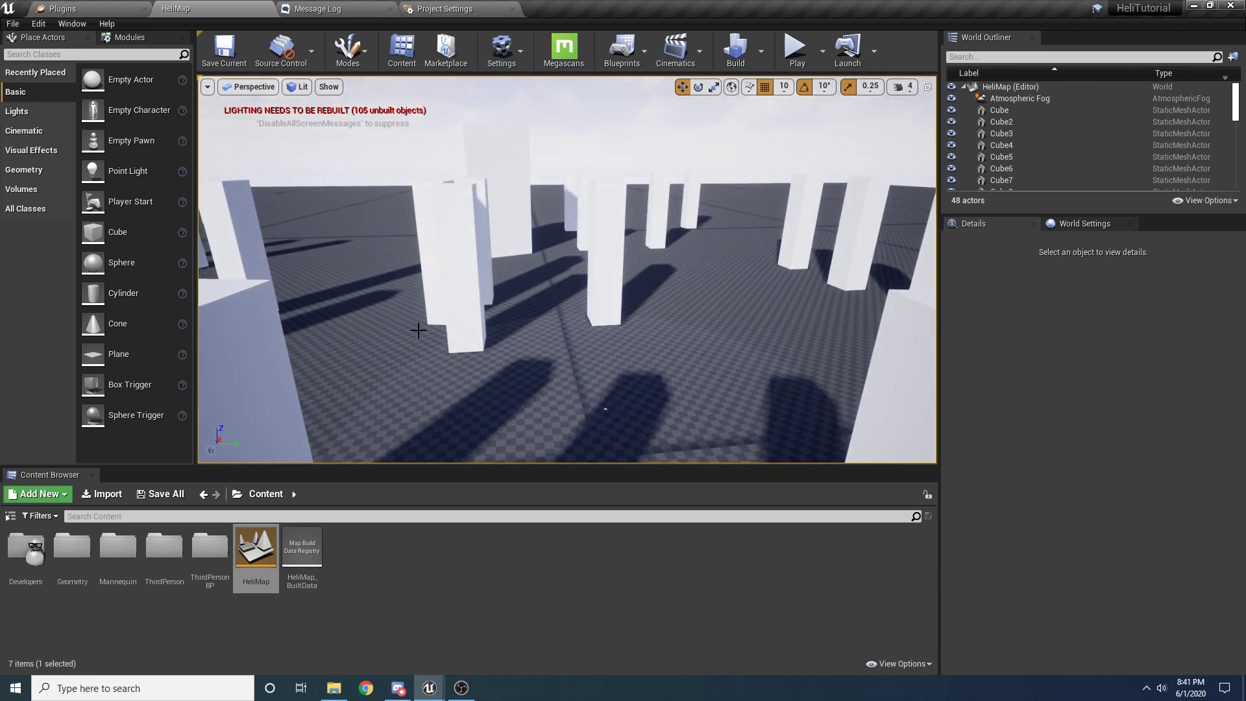
pyautogui.press('w')
pyautogui.moveTo(428, 324); pyautogui.dragTo(233, 351, button='right')
pyautogui.moveTo(779, 181); pyautogui.dragTo(623, 185, button='right')
pyautogui.moveTo(646, 228); pyautogui.dragTo(619, 292, button='right')
# Step: Place the ThirdPersonCharacter blueprint from ThirdPersonBP/Blueprints onto the ground of the HeliMap level
pyautogui.doubleClick(209, 584)
pyautogui.doubleClick(70, 559)
pyautogui.hotkey('alt', 'Left')
pyautogui.hotkey('alt', 'Left')
pyautogui.doubleClick(210, 547)
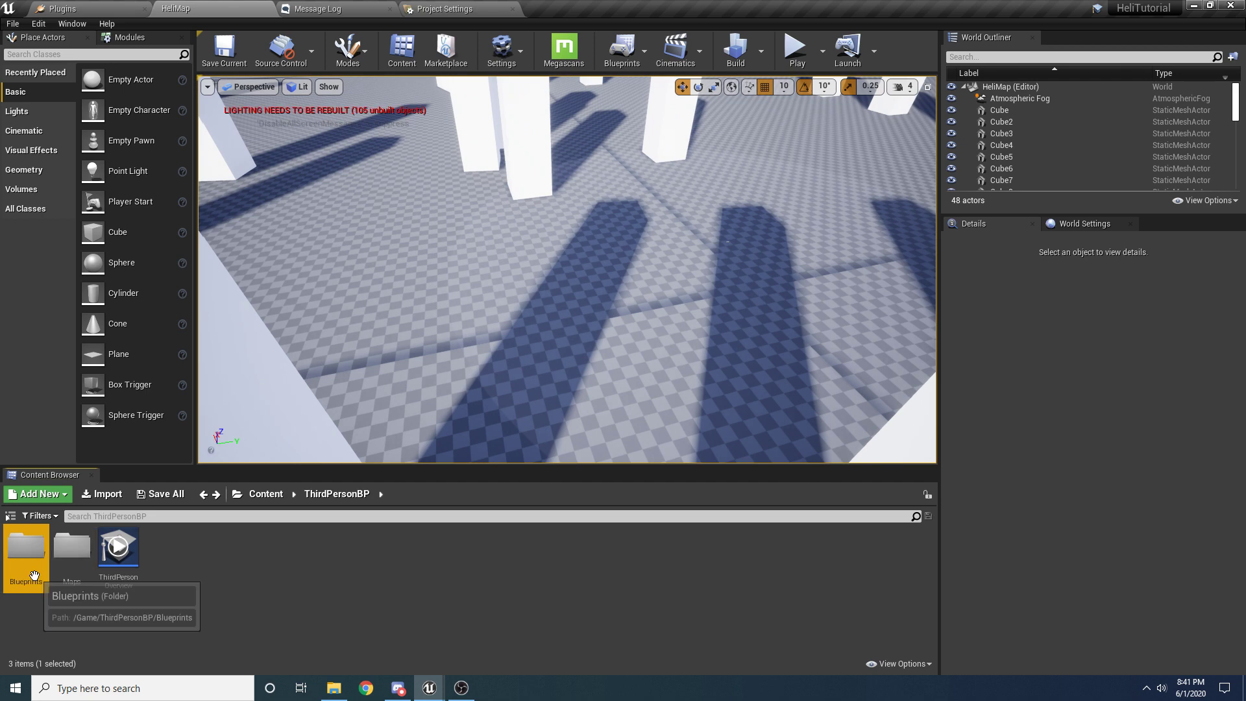
pyautogui.doubleClick(26, 547)
pyautogui.moveTo(26, 547); pyautogui.dragTo(515, 326)
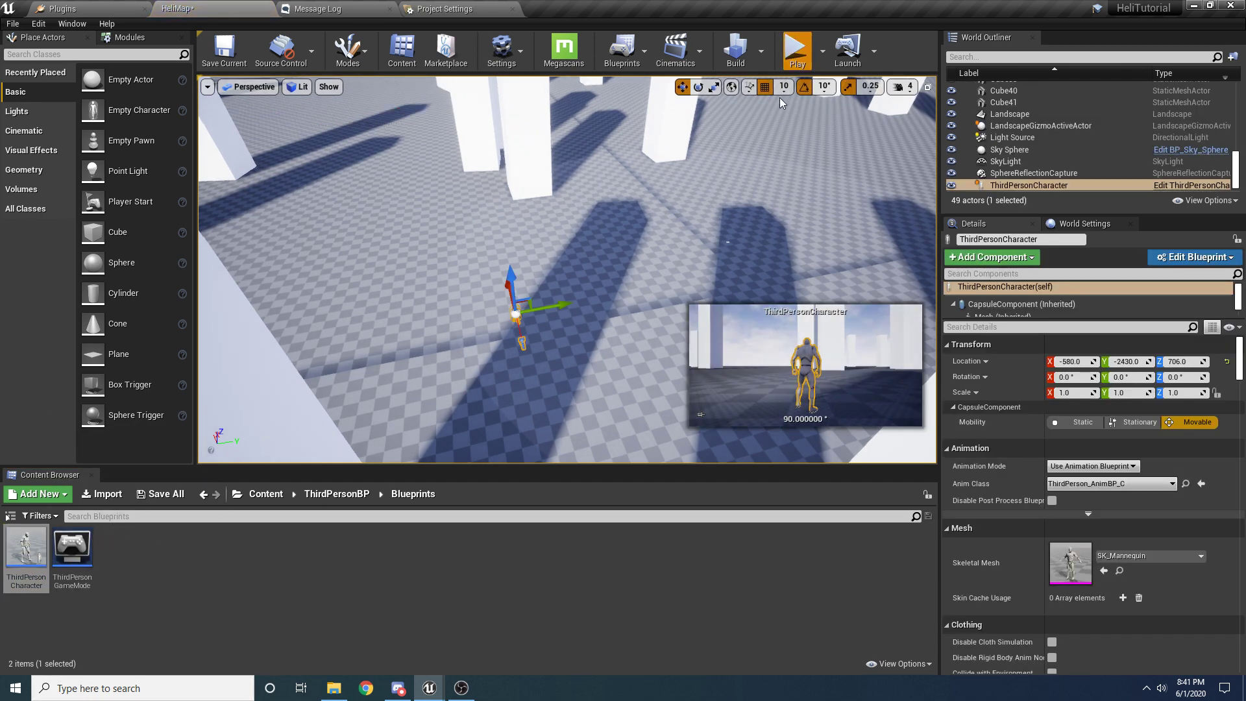
# Step: Set Auto Possess Player to Player 0 on the placed ThirdPersonCharacter after a brief play test
pyautogui.click(795, 51)
pyautogui.press('Escape')
pyautogui.press('w')
pyautogui.moveTo(593, 323); pyautogui.dragTo(577, 324, button='right')
pyautogui.click(553, 296)
pyautogui.click(976, 327)
pyautogui.write('poss')
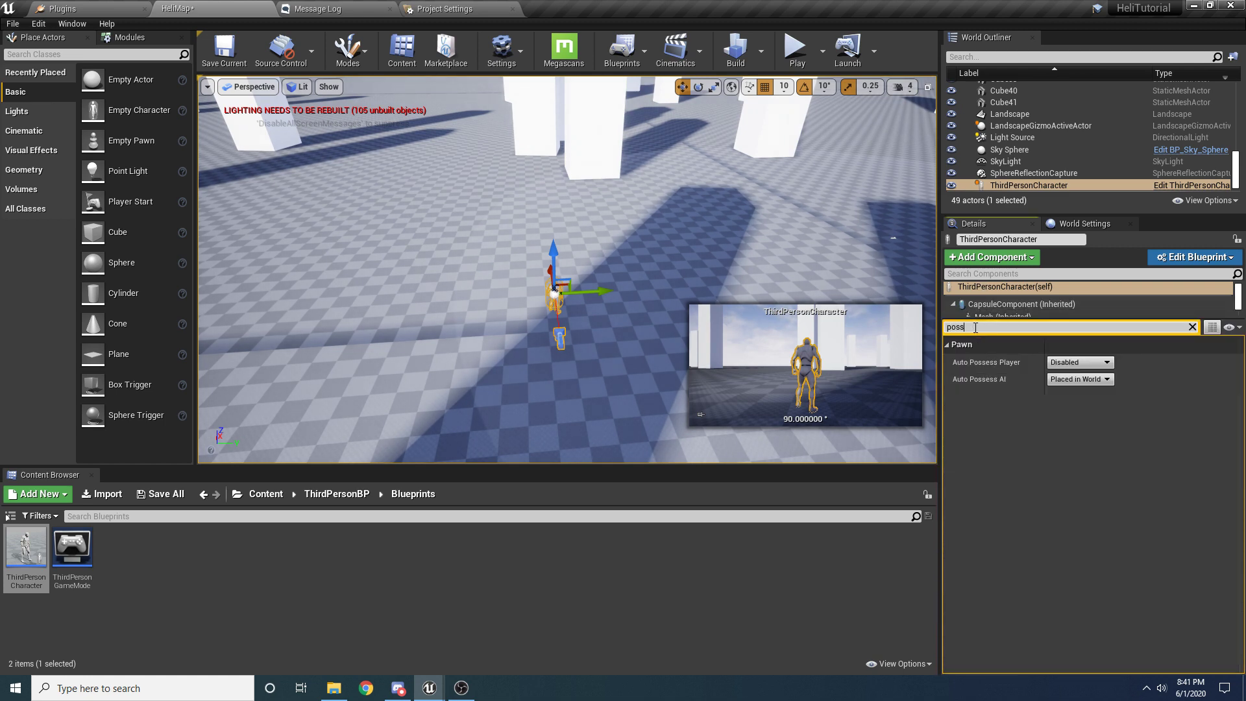
pyautogui.click(1079, 362)
pyautogui.click(1080, 385)
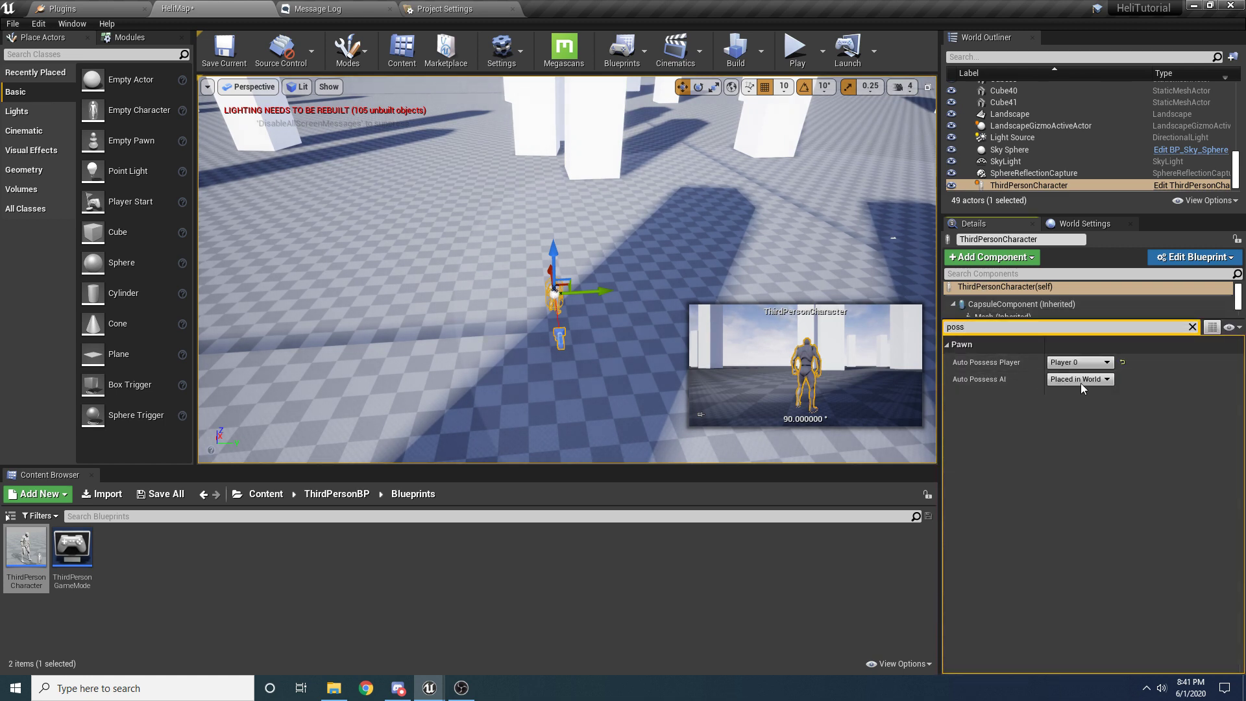
# Step: Play the level to test running and jumping with the placed character, then stop the session
pyautogui.click(797, 49)
pyautogui.press('w')
pyautogui.press('s')
pyautogui.press('space')
pyautogui.press('w')
pyautogui.press('a')
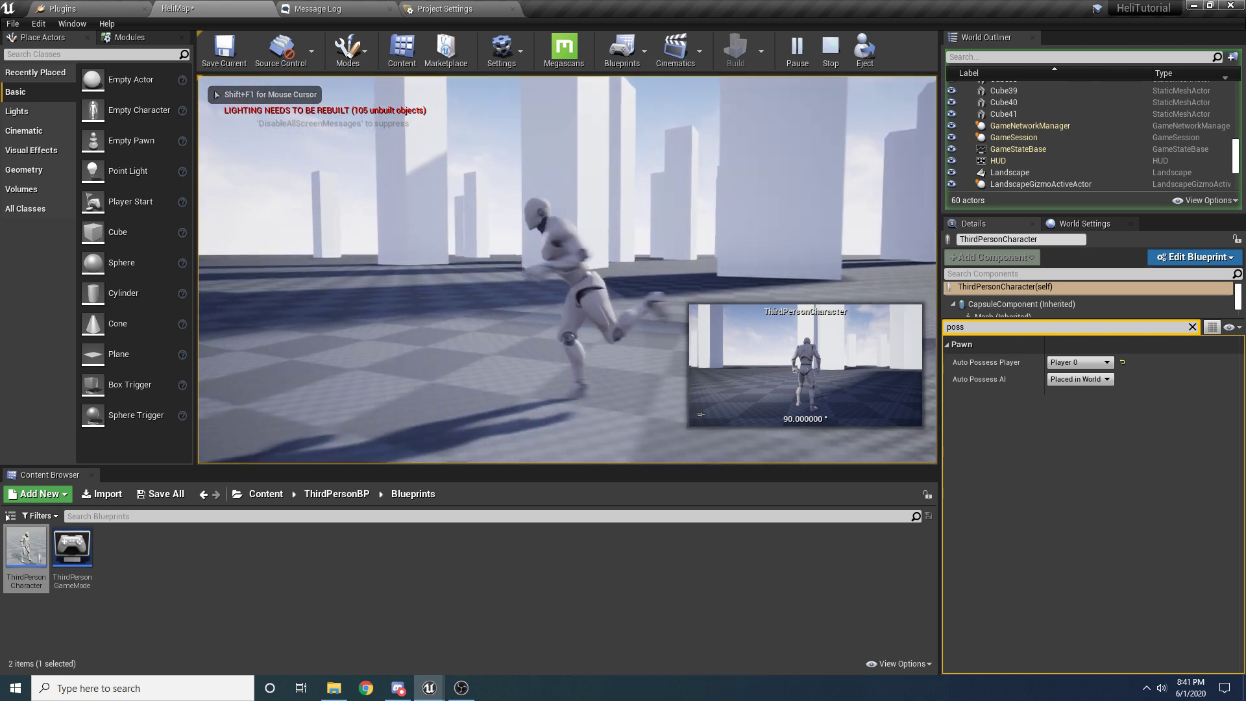
pyautogui.press('s')
pyautogui.press('w')
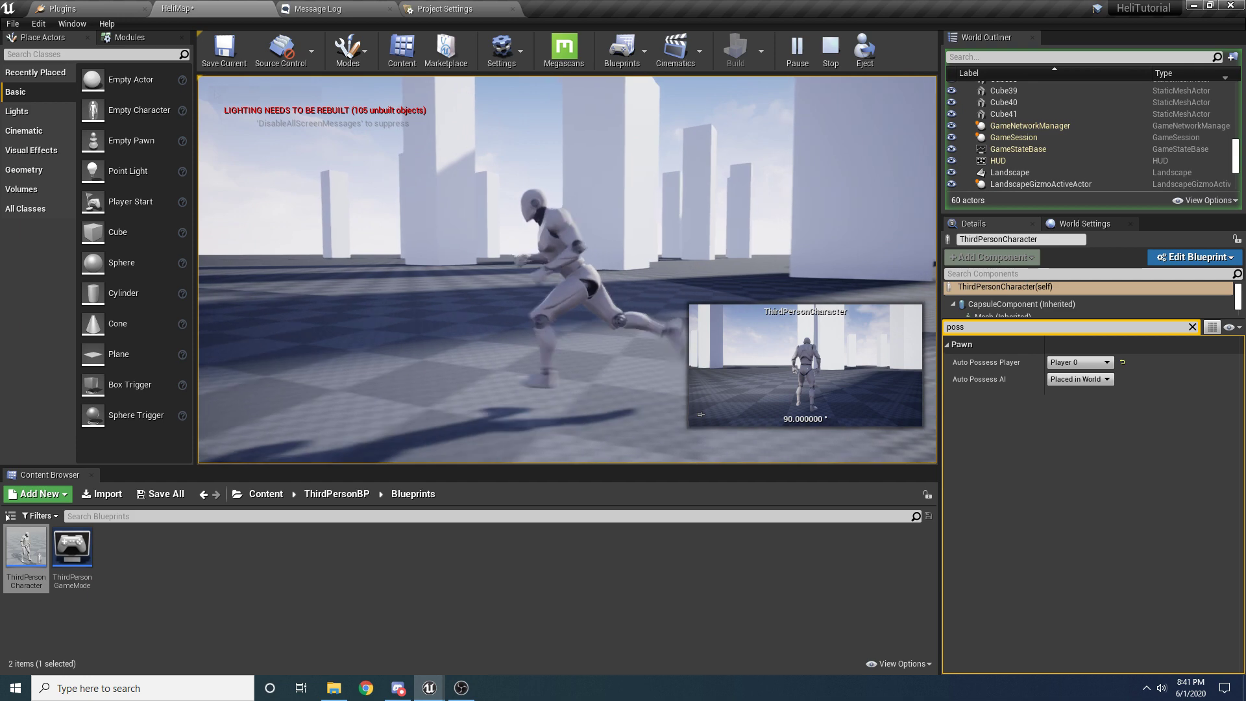
pyautogui.press('d')
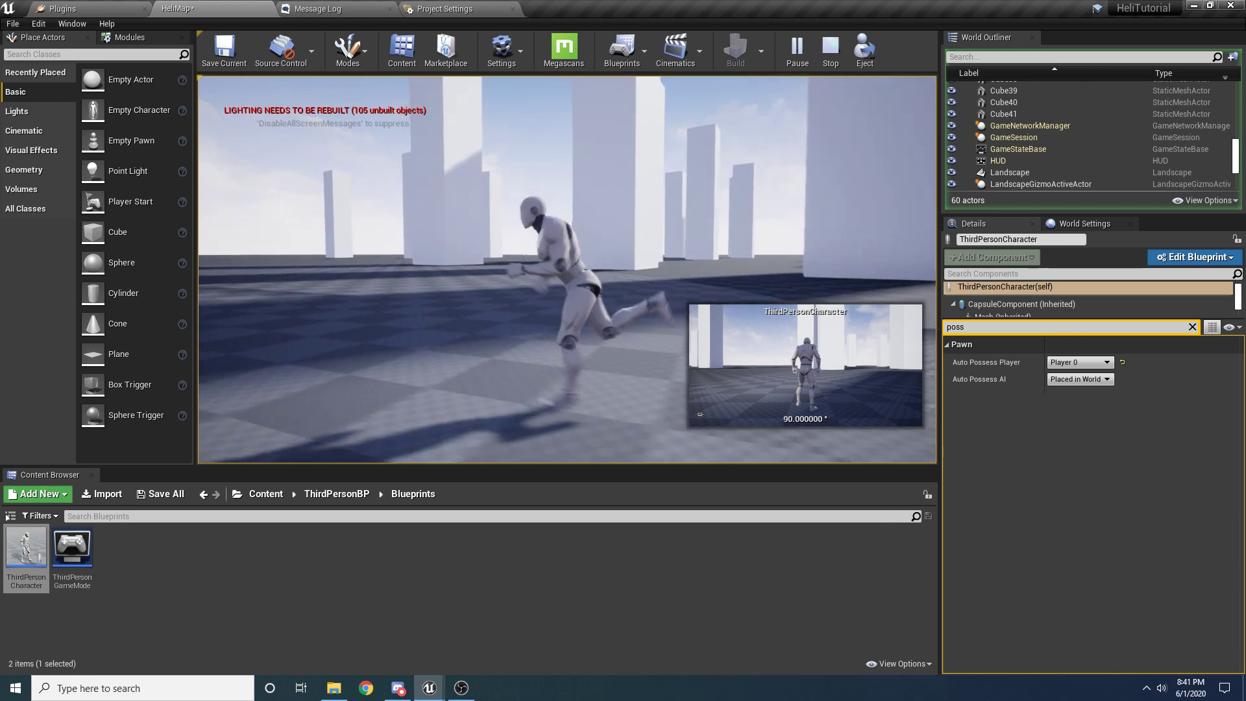
pyautogui.press('s')
pyautogui.press('d')
pyautogui.press('a')
pyautogui.press('Escape')
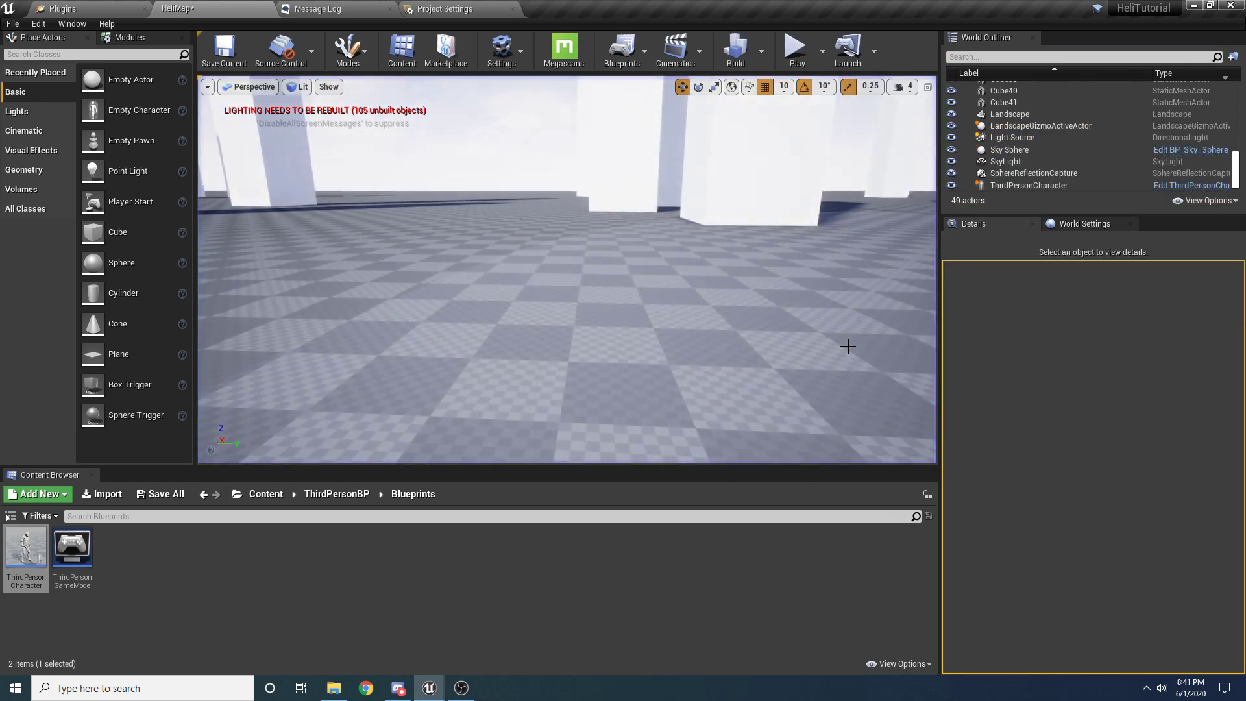
pyautogui.moveTo(372, 342); pyautogui.dragTo(359, 348, button='right')
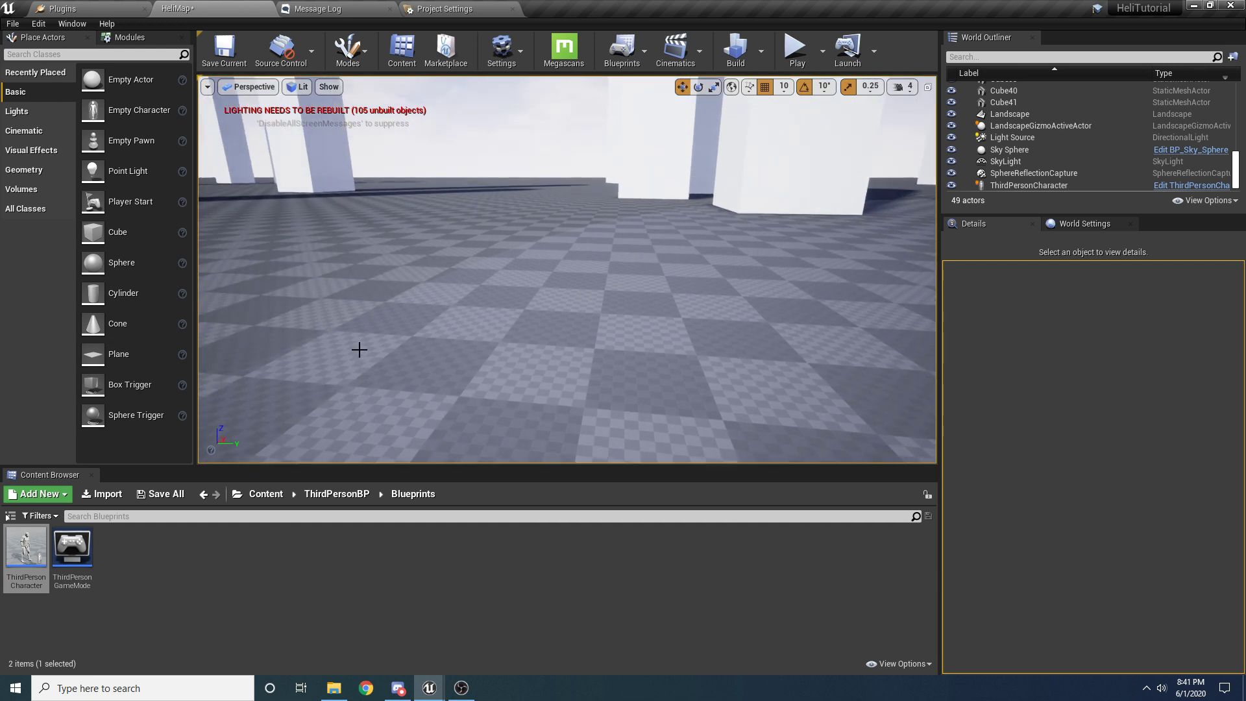
# Step: Review the textures folder and helicopter FBX part files in the Downloads folder MH6_little_bird in File Explorer
pyautogui.click(334, 688)
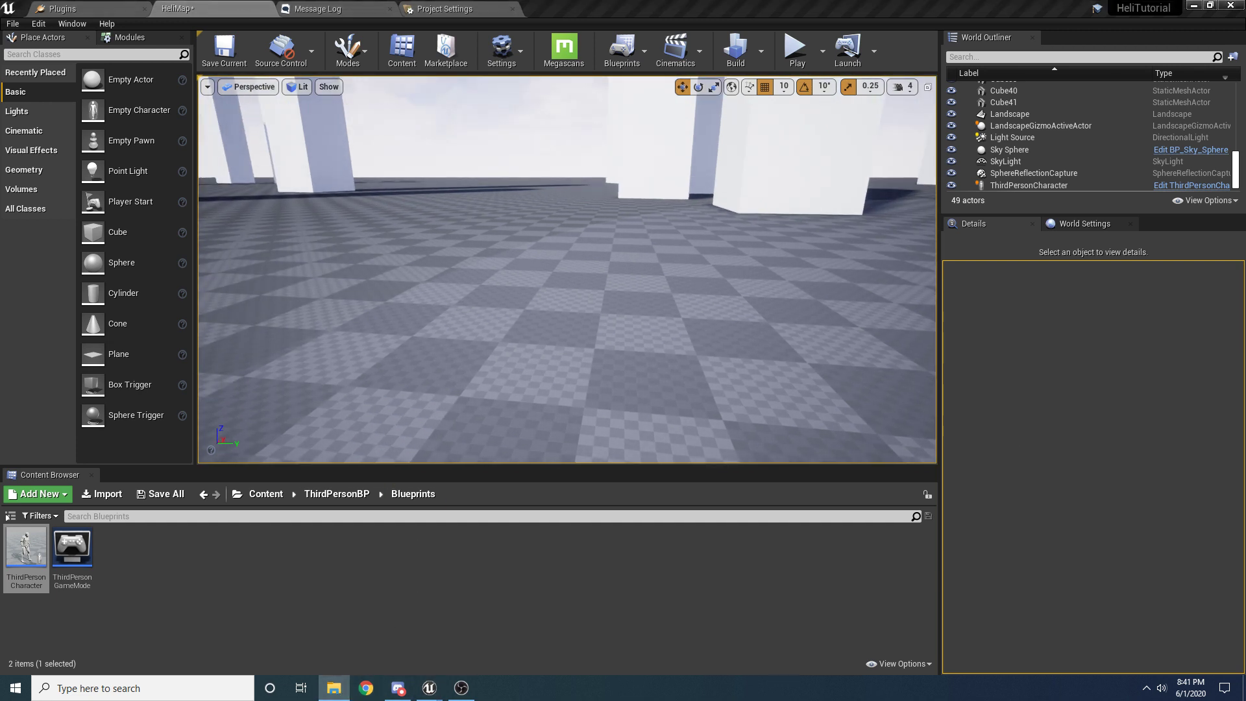
pyautogui.moveTo(1245, 177); pyautogui.dragTo(549, 170)
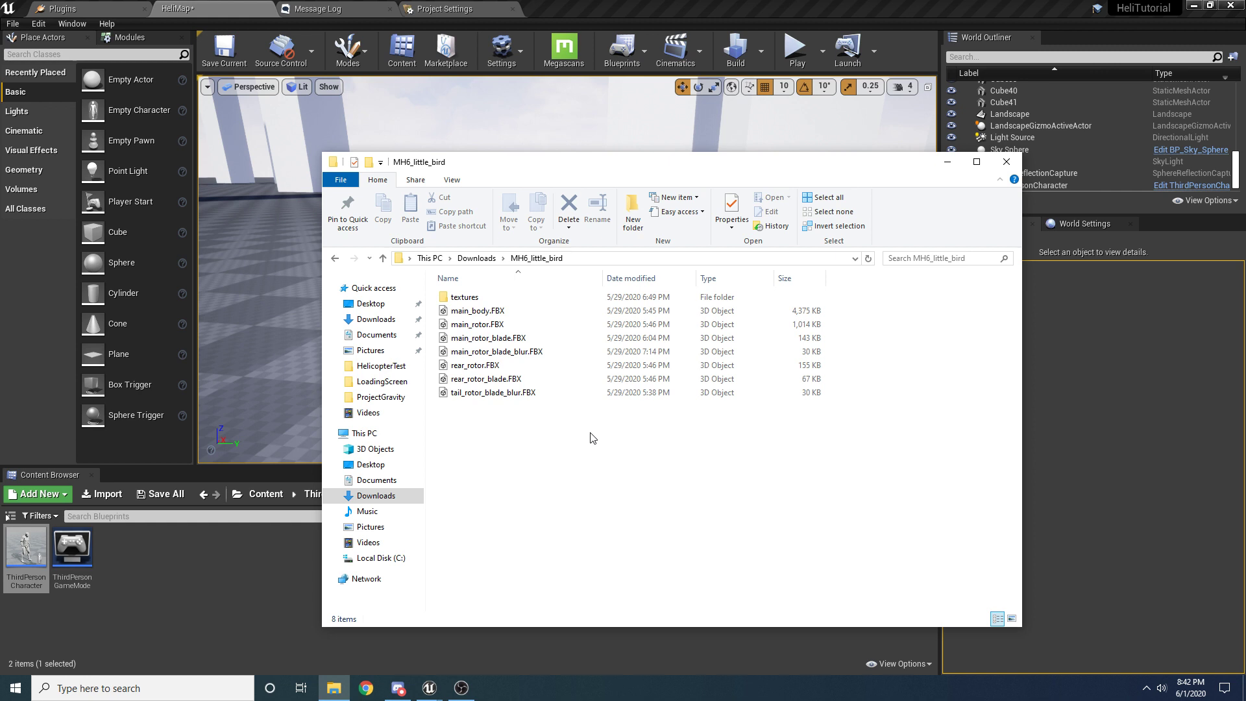
pyautogui.moveTo(574, 422); pyautogui.dragTo(495, 308)
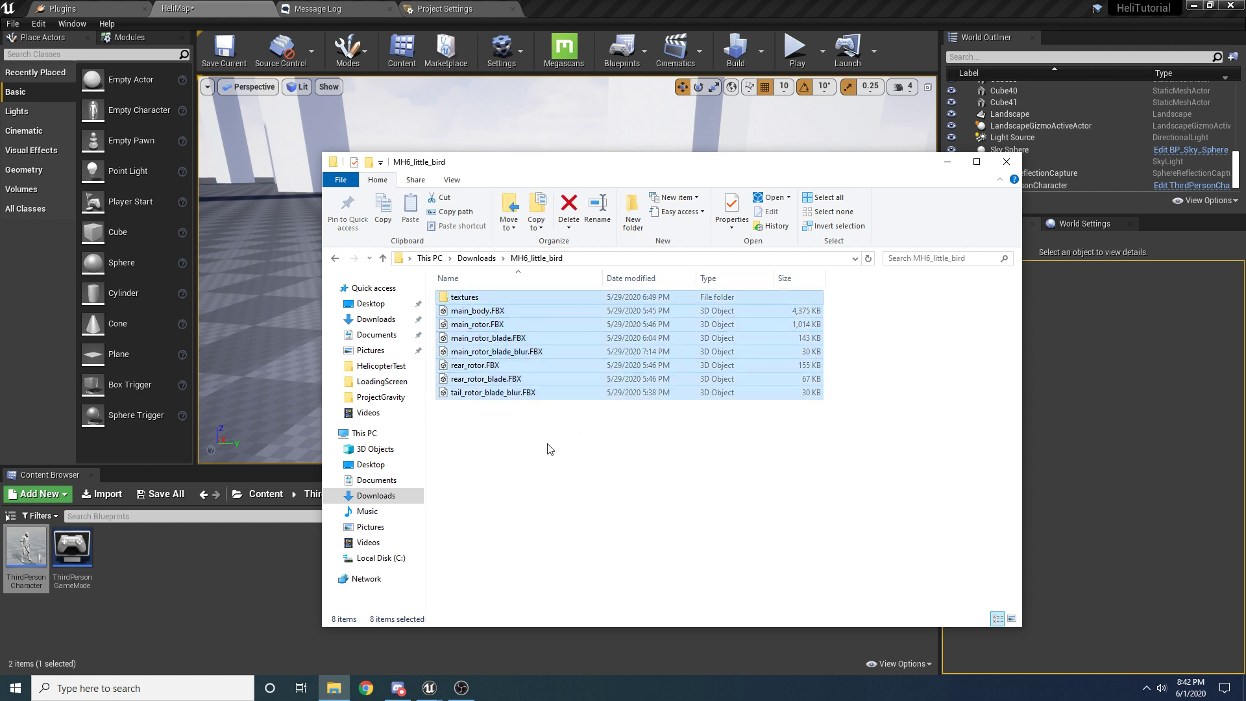
pyautogui.click(550, 448)
pyautogui.click(498, 317)
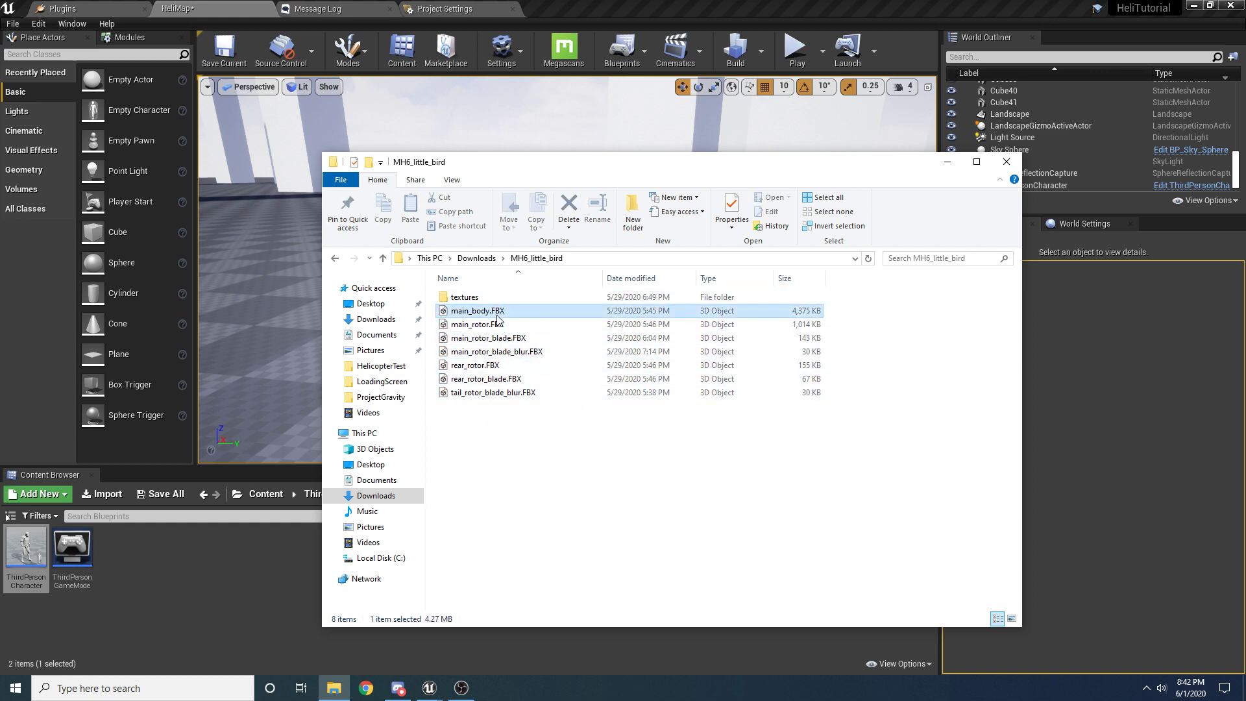
pyautogui.keyDown('shift'); pyautogui.click(498, 396); pyautogui.keyUp('shift')
pyautogui.click(556, 448)
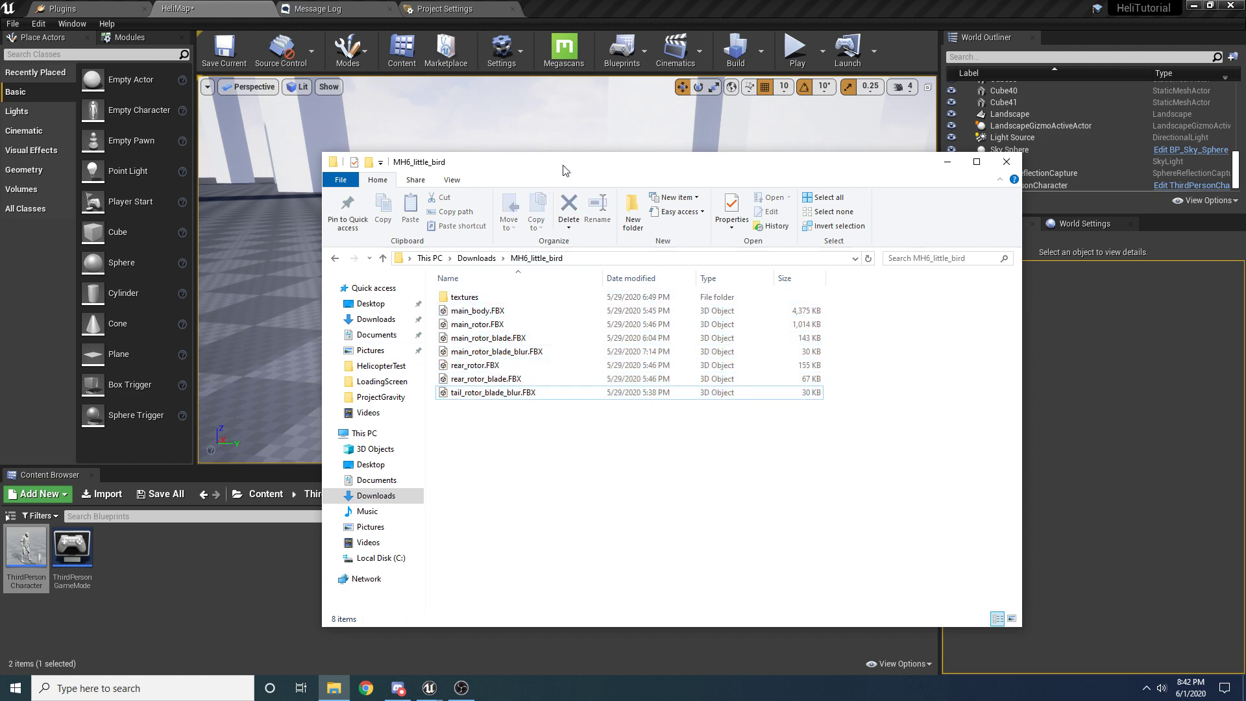
pyautogui.moveTo(552, 166); pyautogui.dragTo(1245, 164)
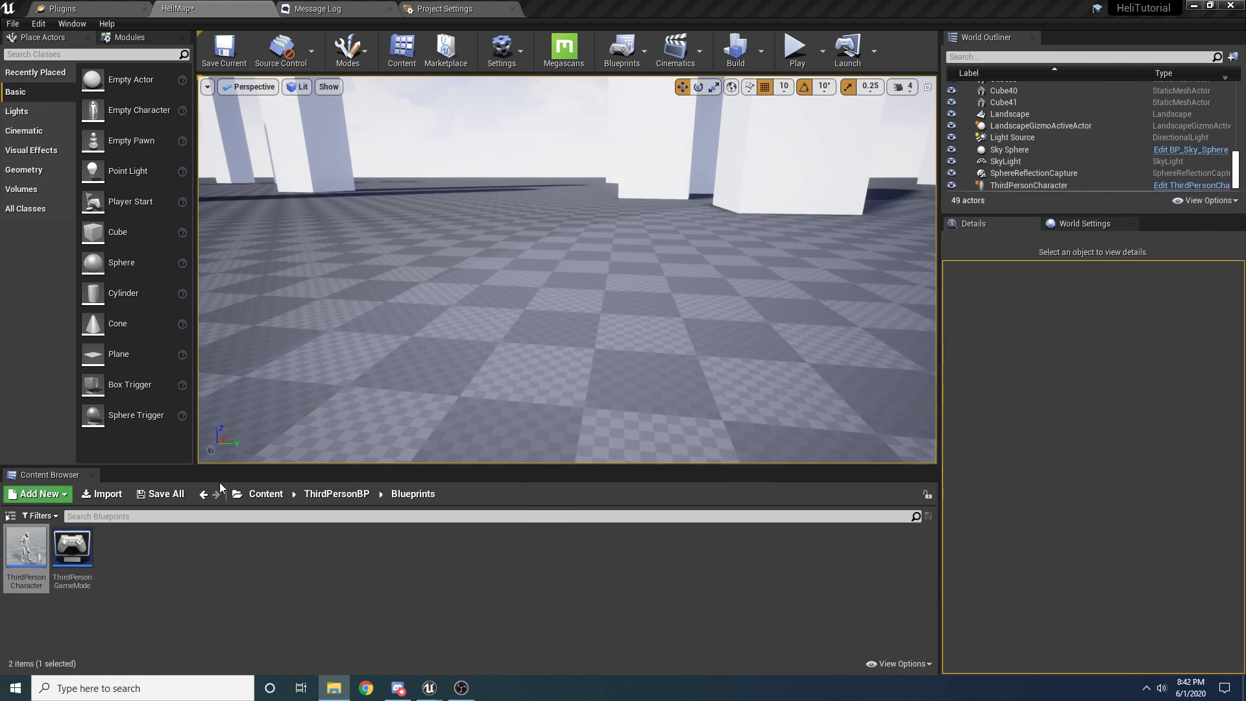
# Step: Create a folder named Assets in the root Content folder and open it
pyautogui.click(266, 495)
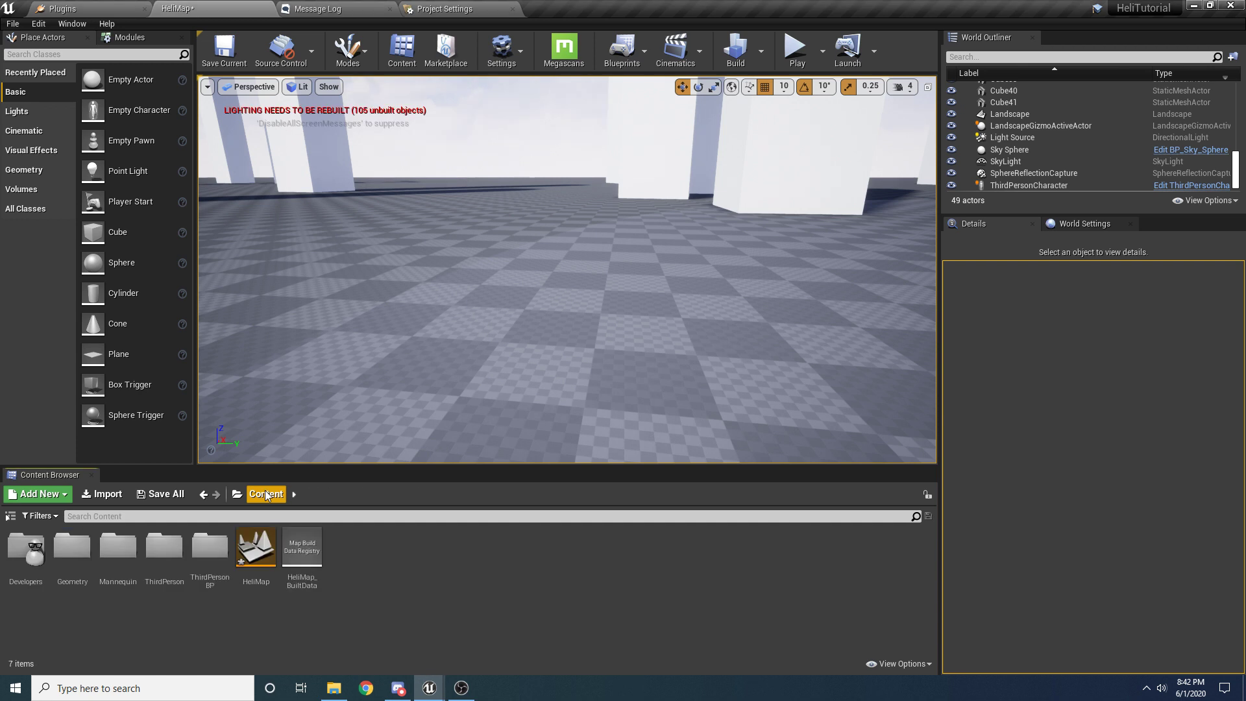
pyautogui.rightClick(395, 555)
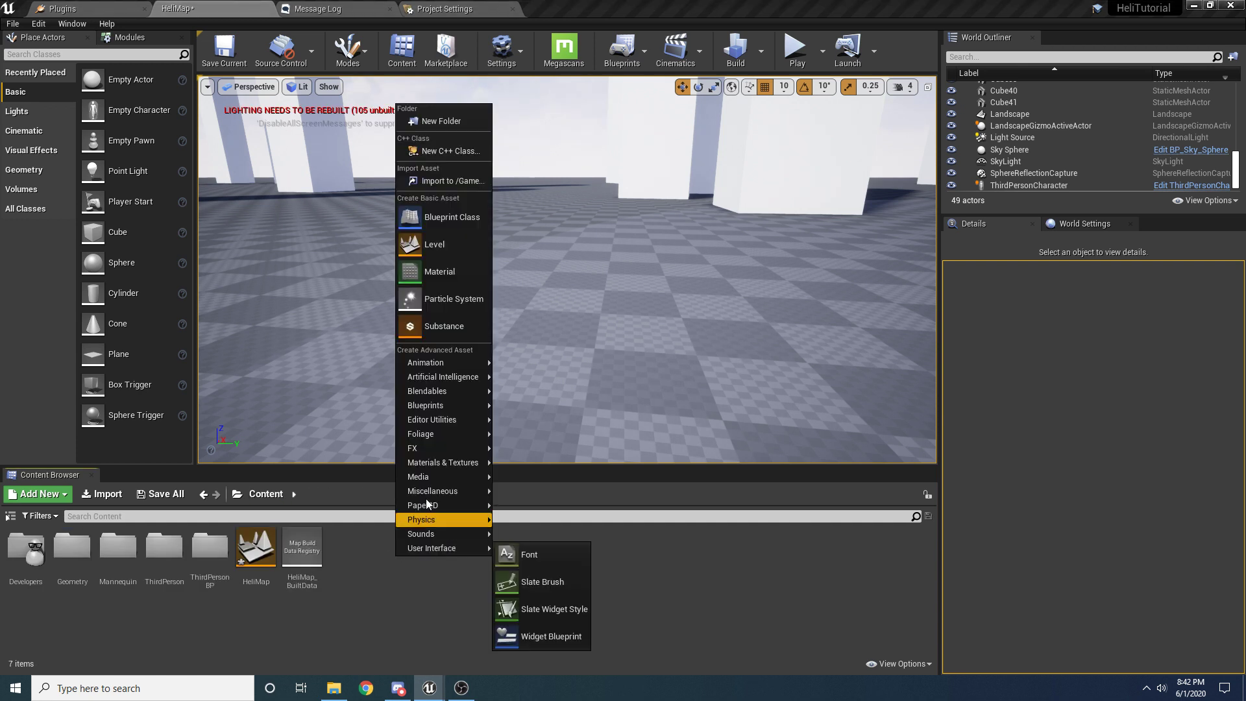
pyautogui.click(444, 122)
pyautogui.write('Assets')
pyautogui.press('Return')
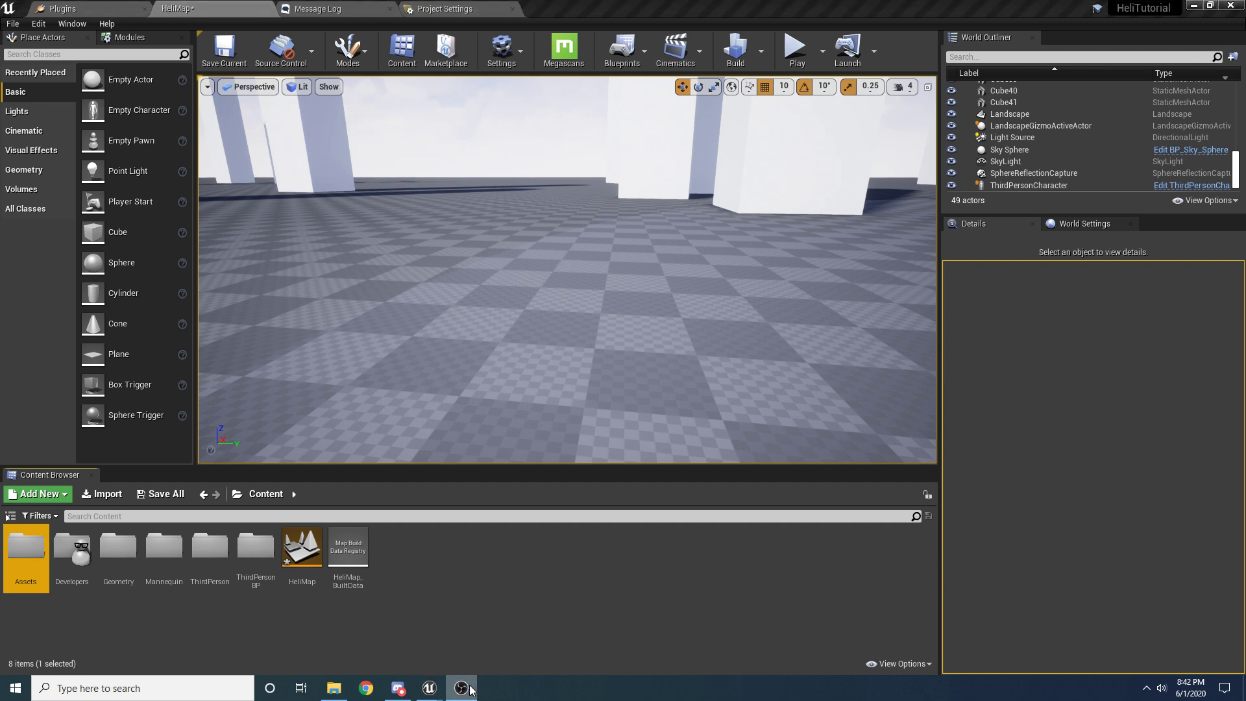
pyautogui.doubleClick(23, 550)
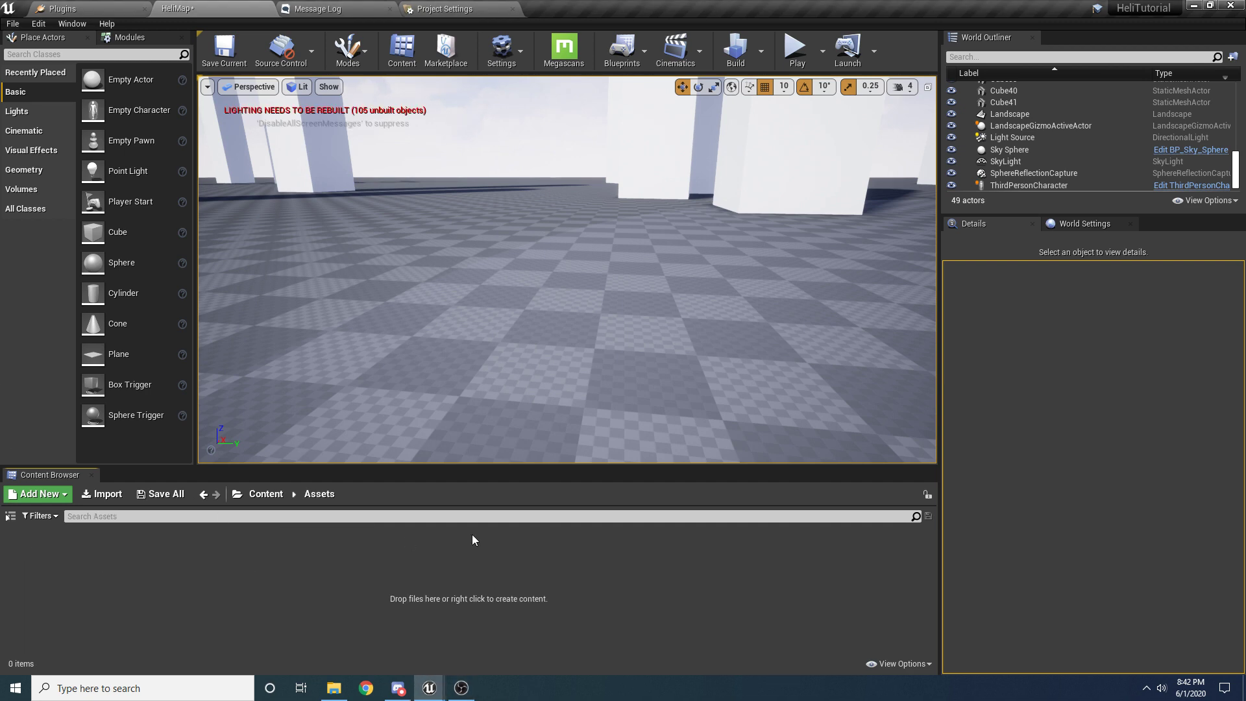
# Step: Bring the seven FBX files from Downloads/MH6_little_bird into the Assets folder to start their import
pyautogui.moveTo(1245, 153); pyautogui.dragTo(794, 154)
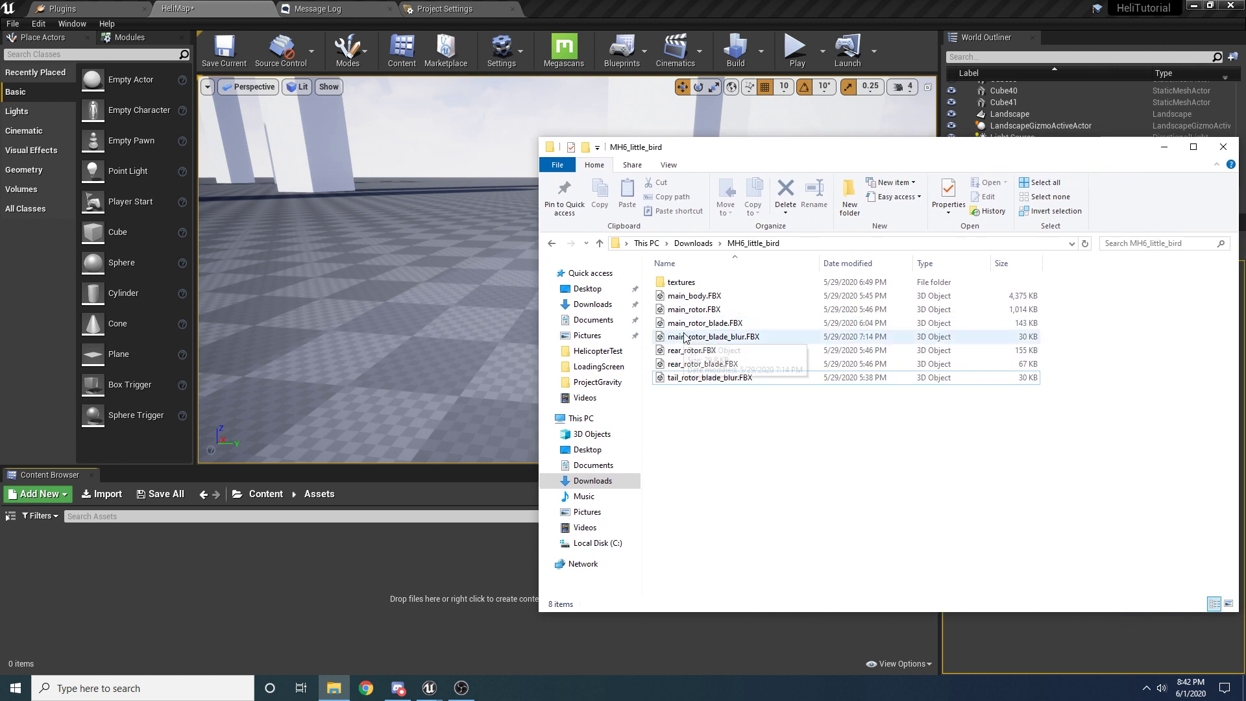
pyautogui.click(691, 298)
pyautogui.keyDown('shift'); pyautogui.click(693, 378); pyautogui.keyUp('shift')
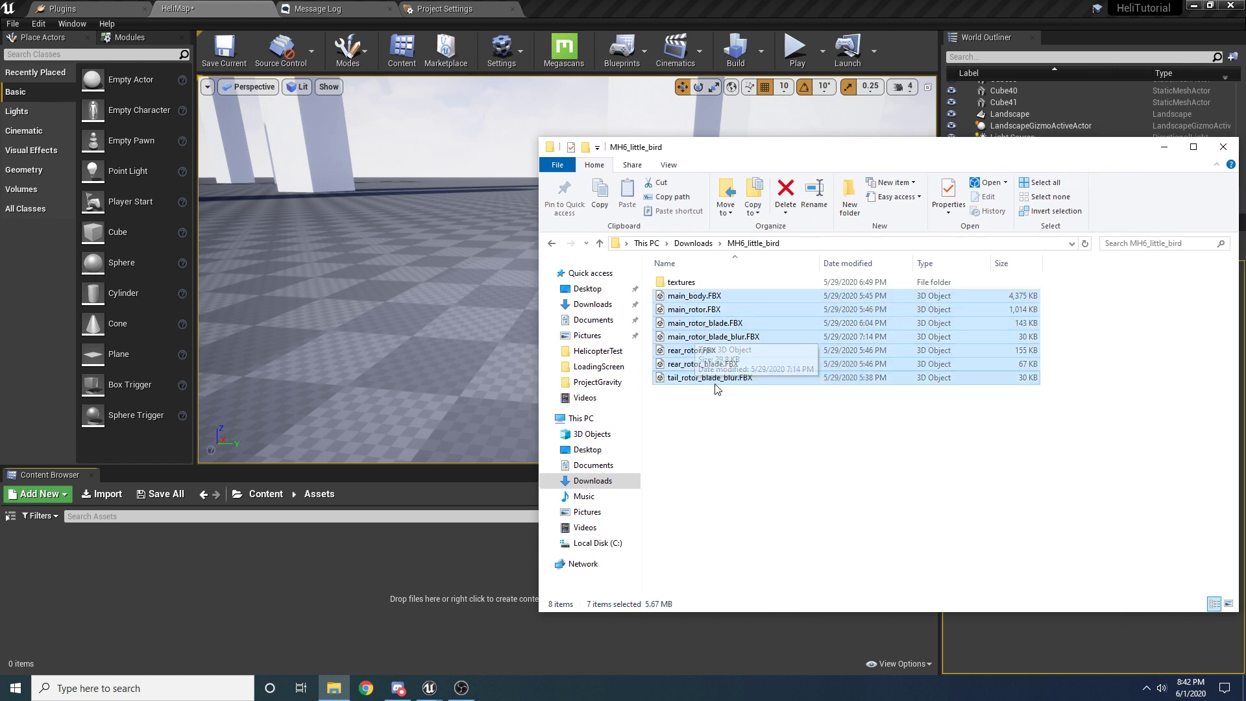
pyautogui.moveTo(724, 327); pyautogui.dragTo(205, 577)
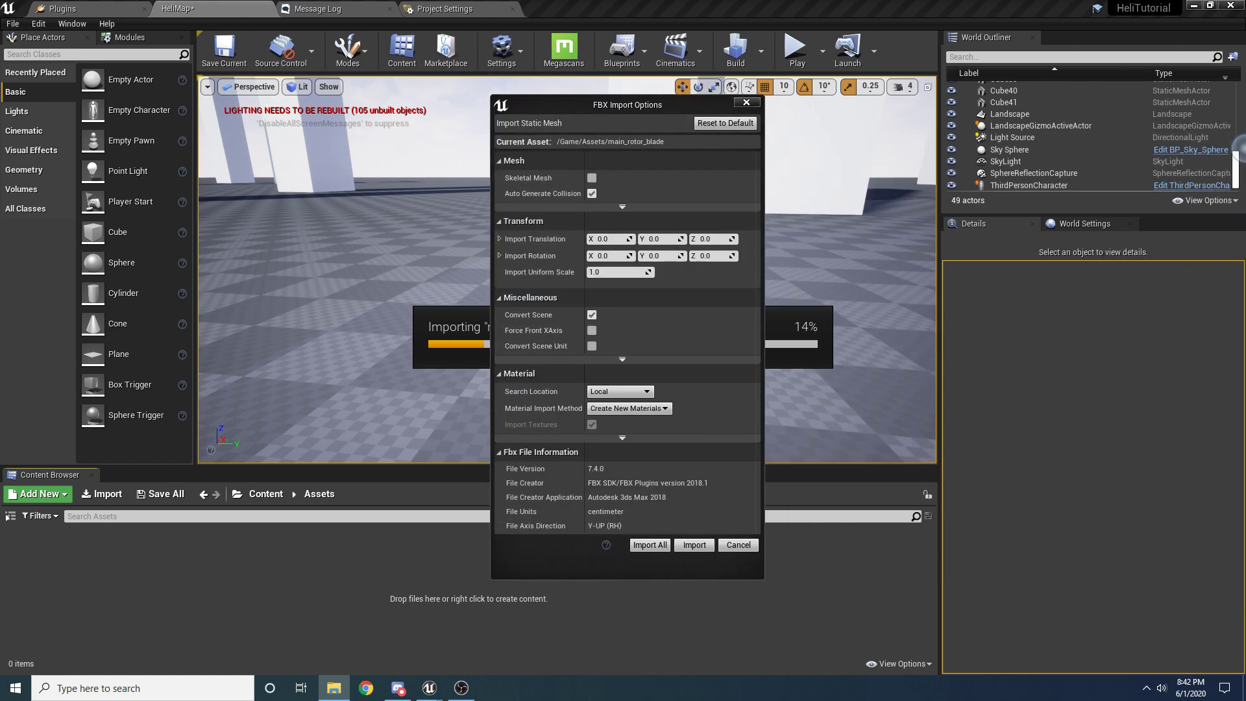
# Step: Set the Import Rotation Z value to -90 in the FBX import options
pyautogui.moveTo(633, 106); pyautogui.dragTo(479, 160)
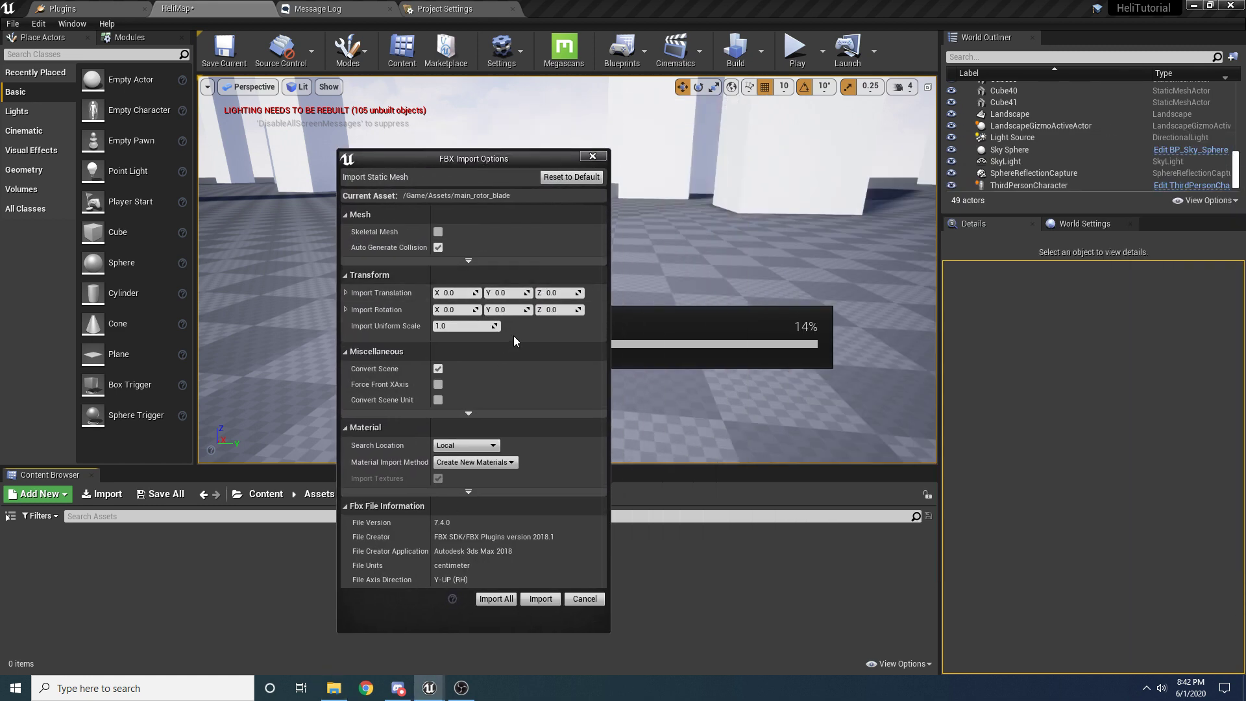
pyautogui.click(555, 310)
pyautogui.write('-90')
pyautogui.press('Return')
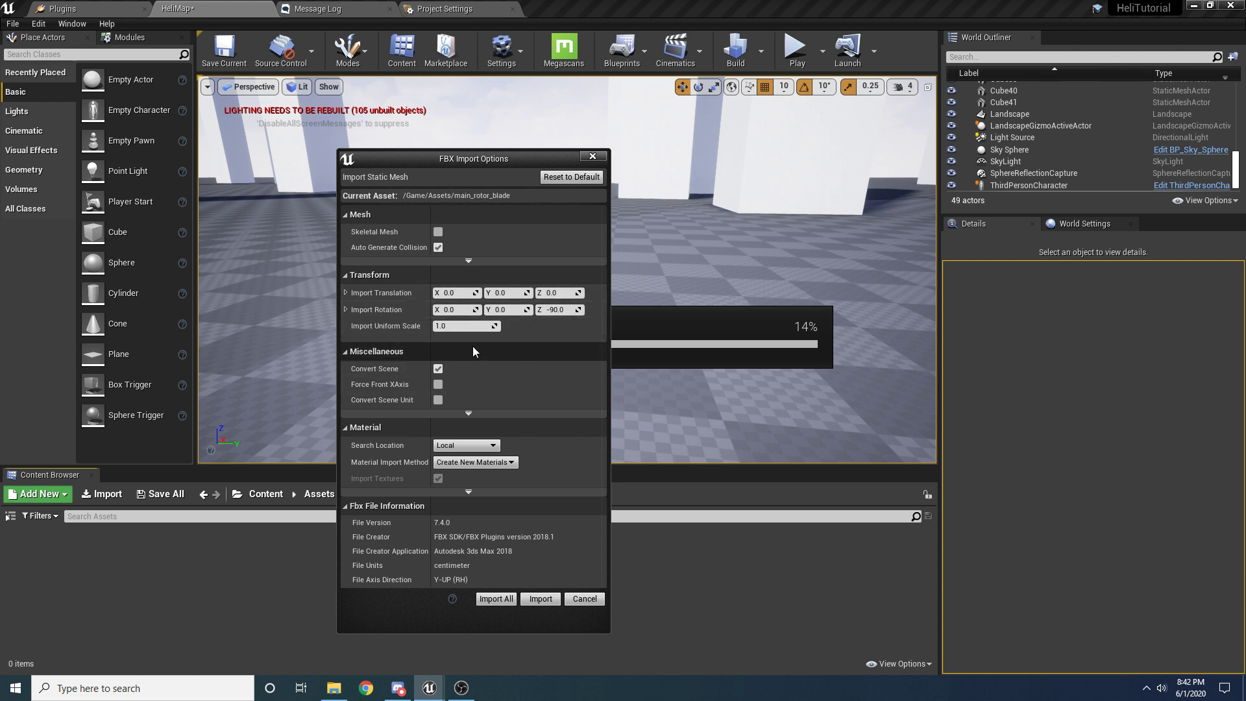
# Step: Set Material Import Method to Do Not Create Material, disable Import Textures, and import all the FBX files
pyautogui.click(481, 465)
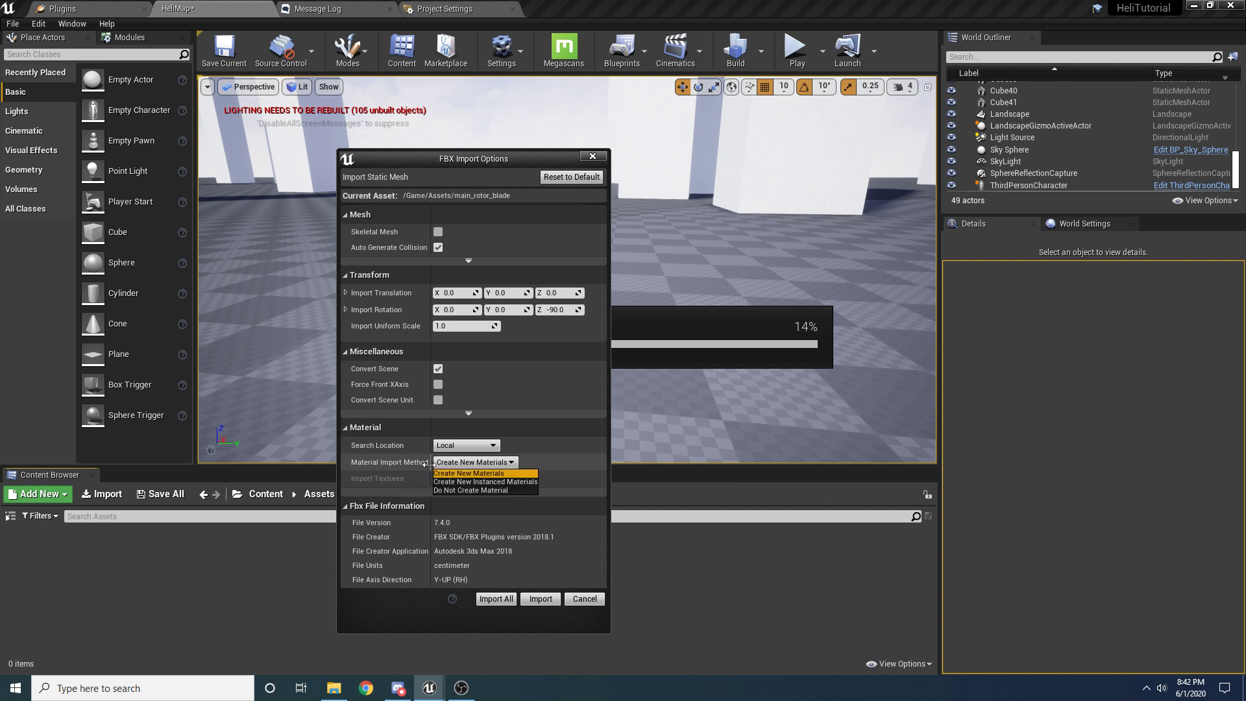
pyautogui.click(500, 491)
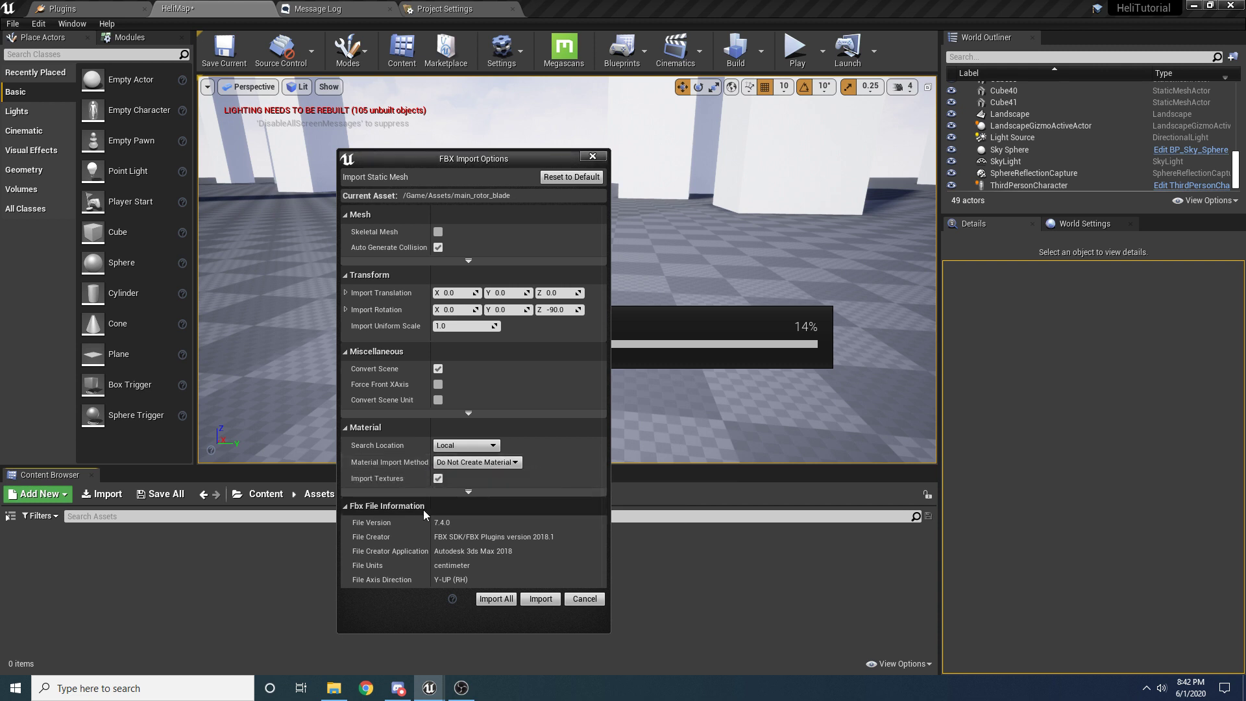
pyautogui.click(437, 480)
pyautogui.moveTo(1245, 187); pyautogui.dragTo(612, 188)
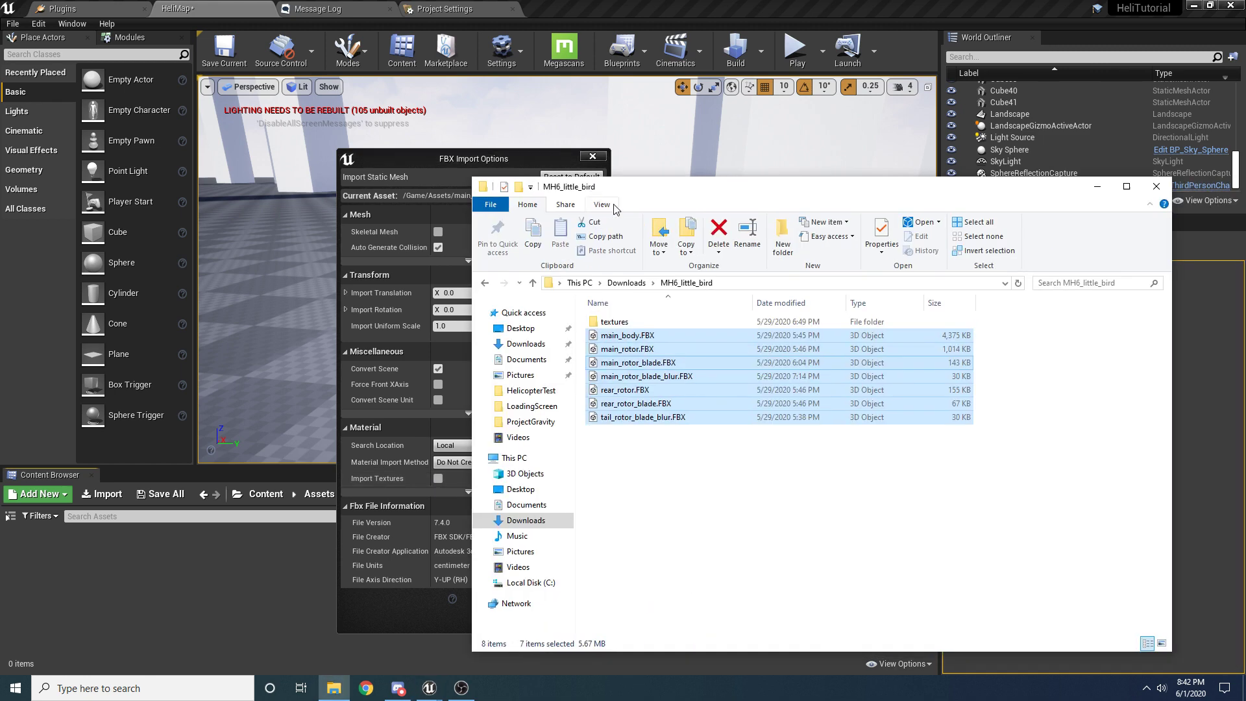
pyautogui.click(655, 322)
pyautogui.moveTo(660, 188); pyautogui.dragTo(1245, 182)
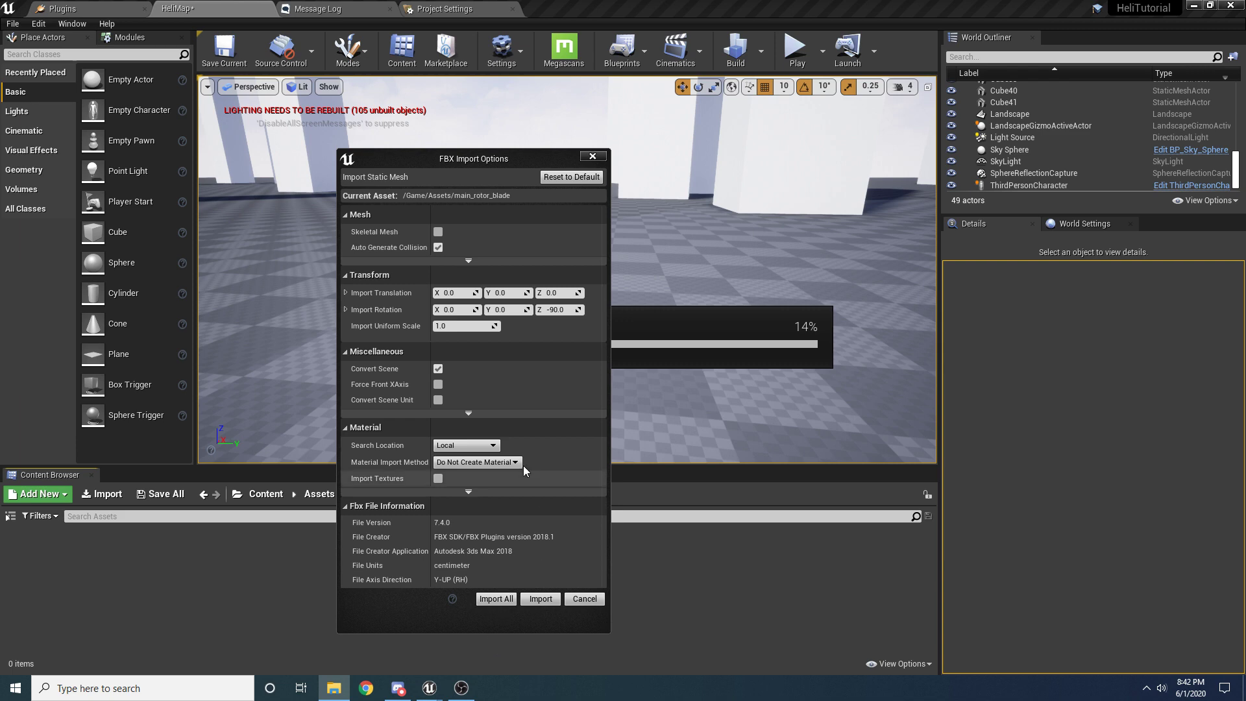
pyautogui.click(497, 598)
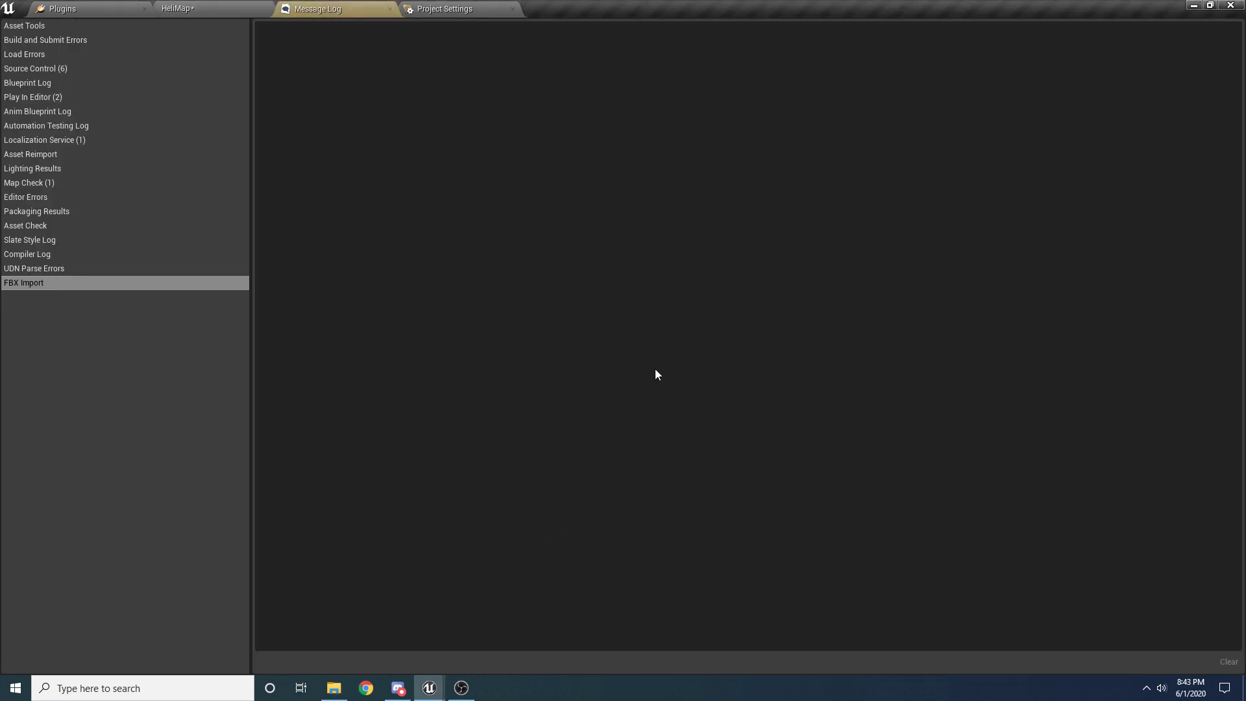
# Step: Return to the HeliMap level and review the imported helicopter body, rotor and blade blur meshes in Assets
pyautogui.click(201, 8)
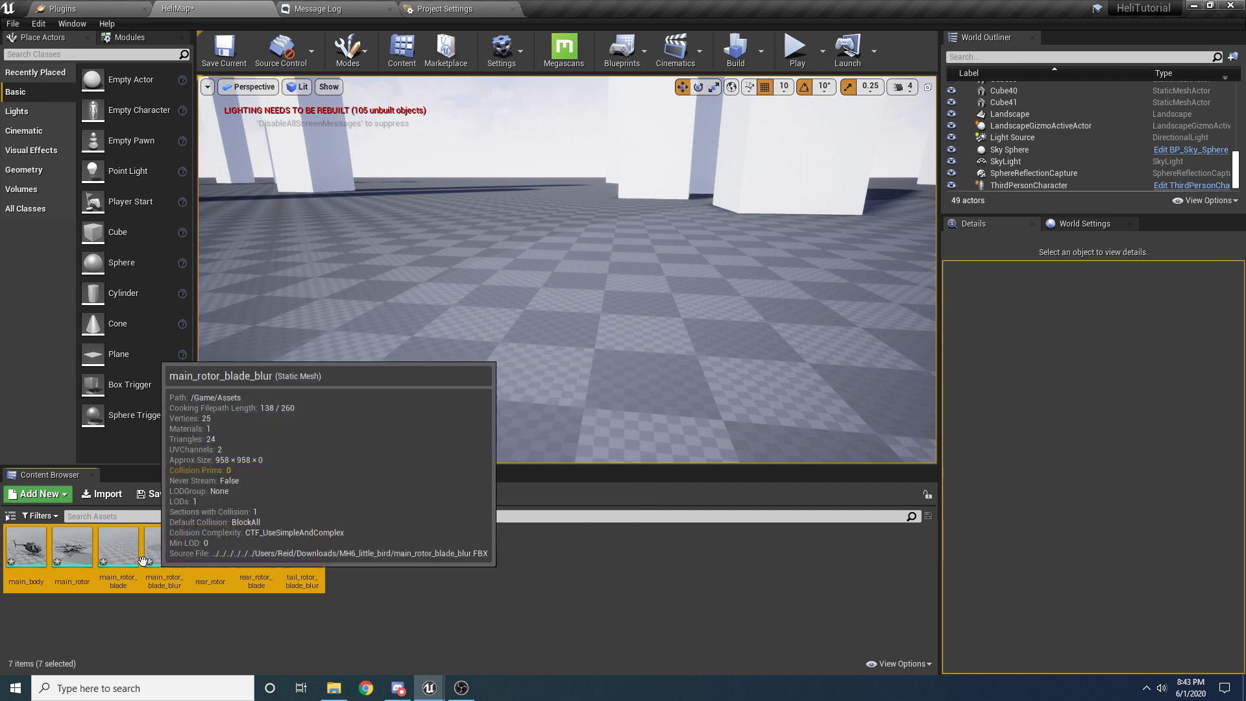
pyautogui.click(372, 548)
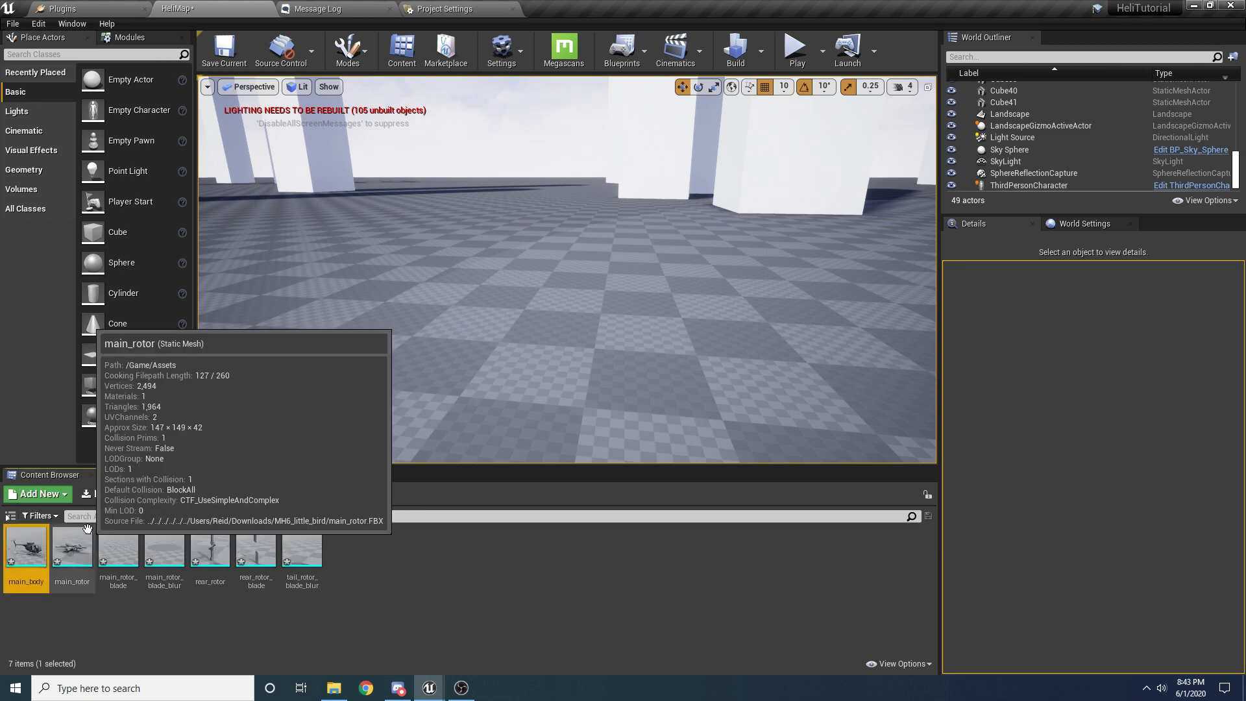
pyautogui.click(118, 545)
pyautogui.click(170, 536)
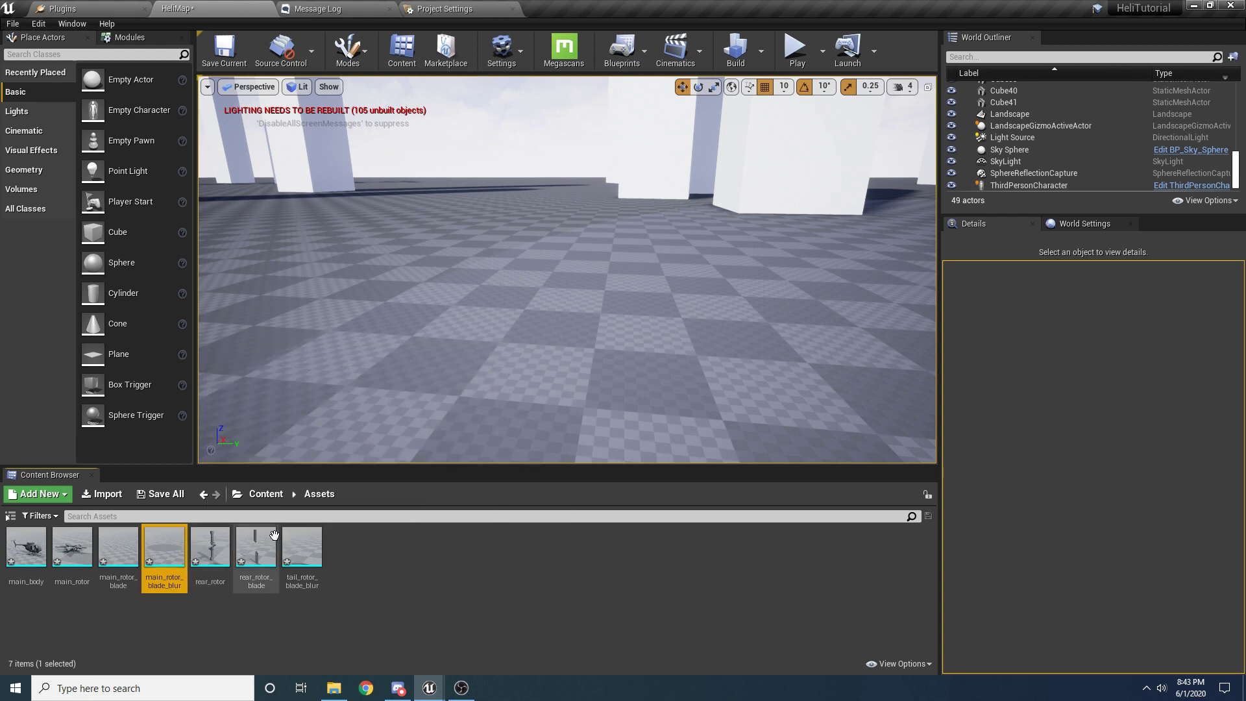
pyautogui.keyDown('ctrl'); pyautogui.click(307, 546); pyautogui.keyUp('ctrl')
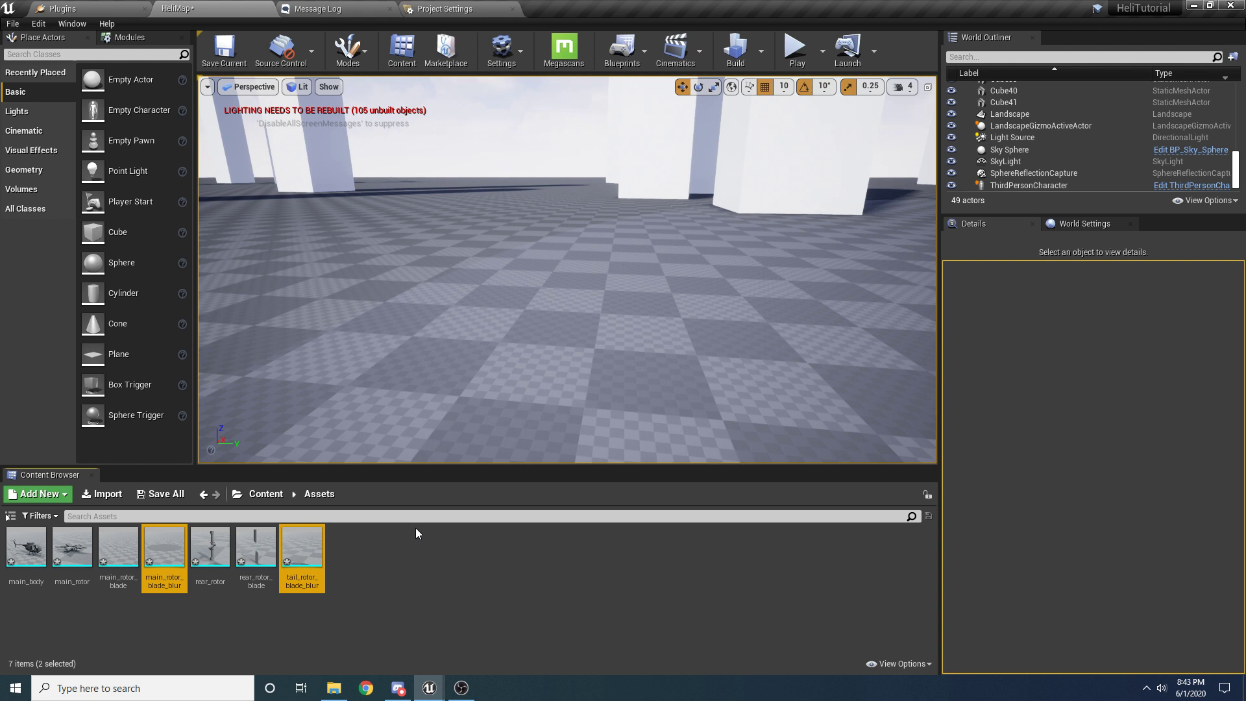
pyautogui.click(404, 532)
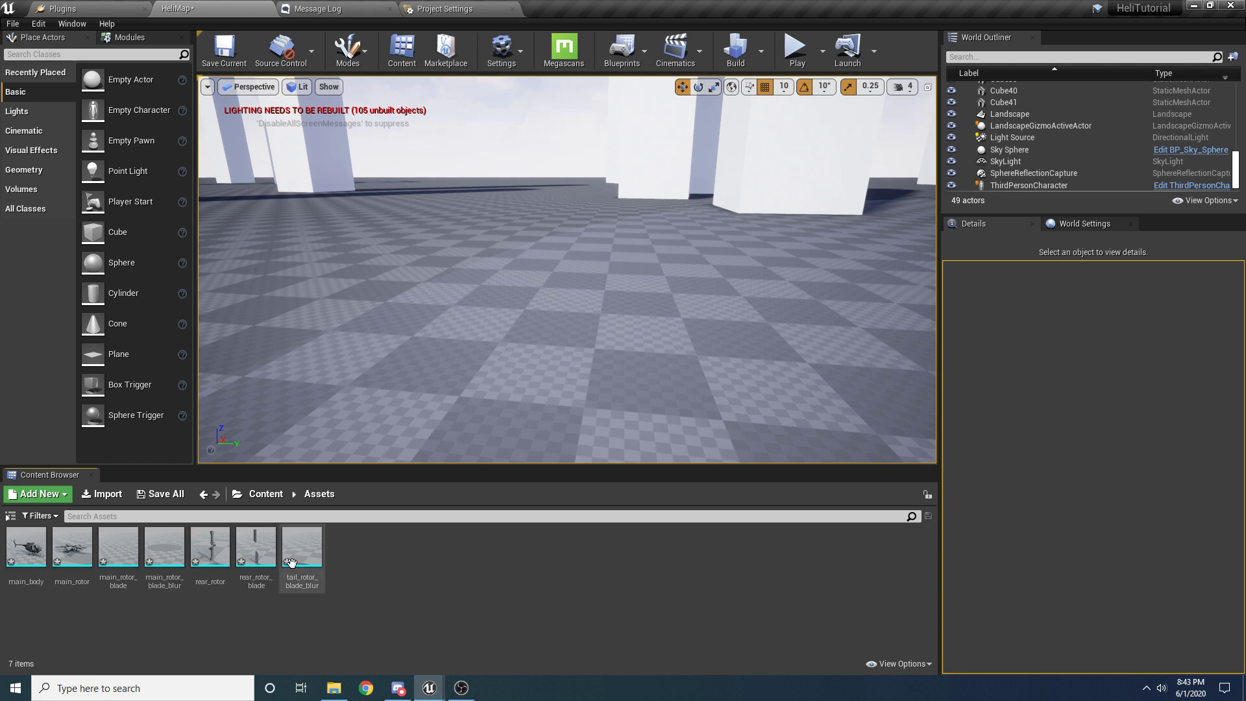
# Step: Create a folder named Textures inside Assets and open it
pyautogui.rightClick(442, 610)
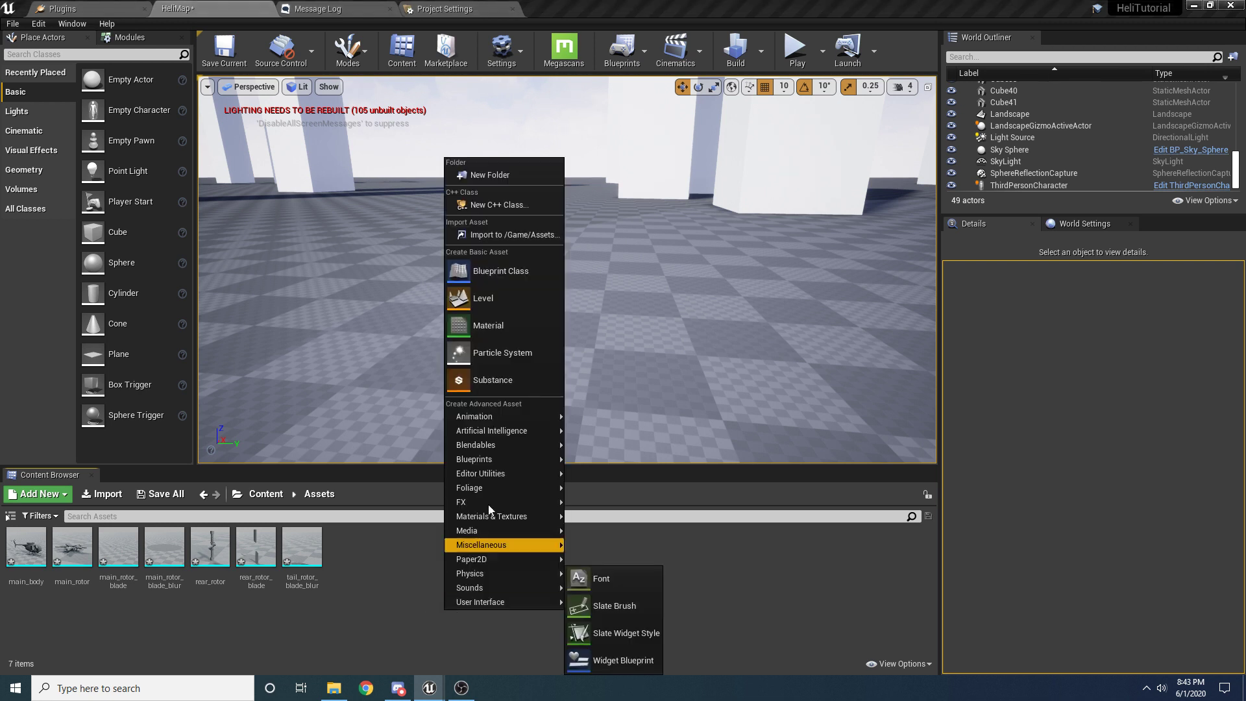
pyautogui.click(487, 175)
pyautogui.write('Textures')
pyautogui.press('Return')
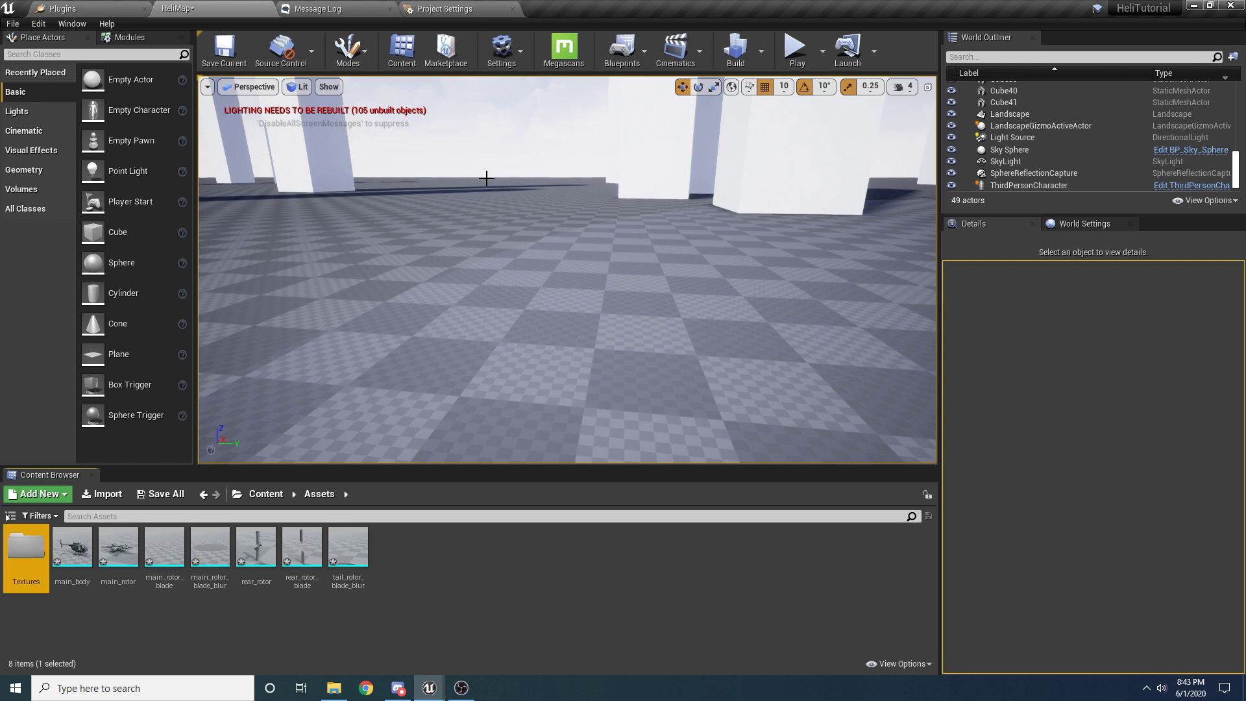
pyautogui.doubleClick(26, 552)
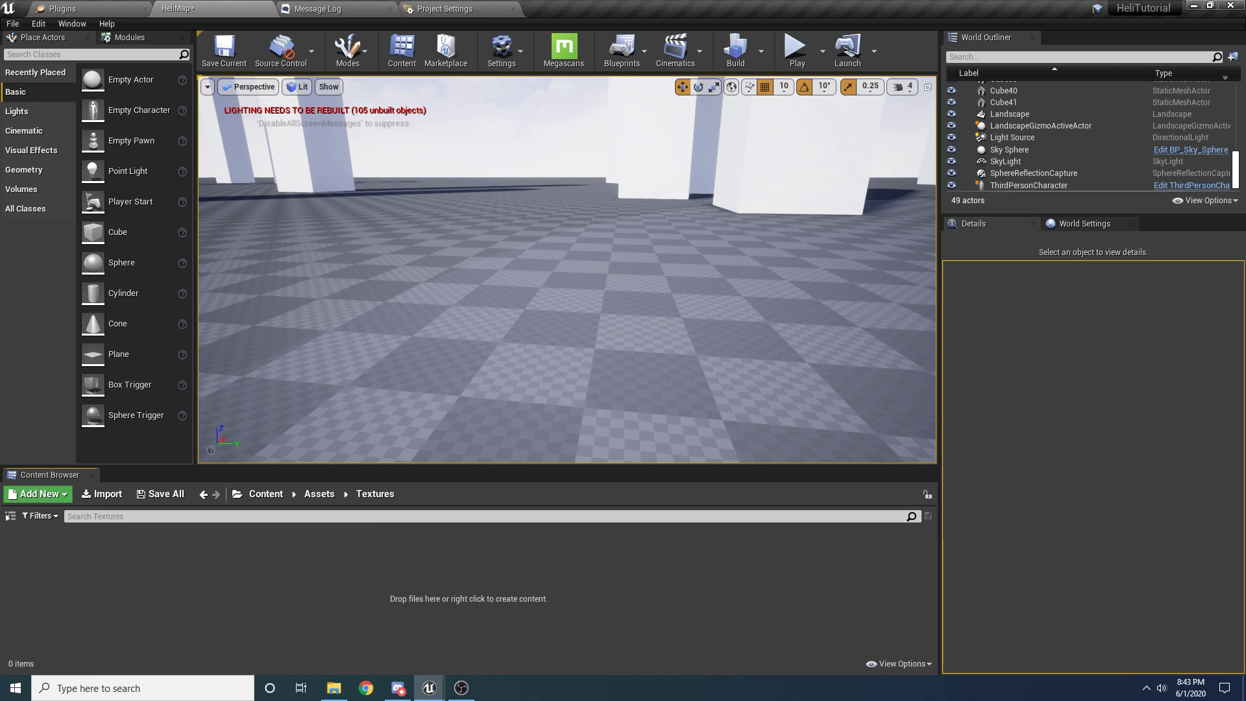
# Step: Import all eight TGA files from the MH6_little_bird textures folder into Assets/Textures
pyautogui.moveTo(1245, 197); pyautogui.dragTo(635, 191)
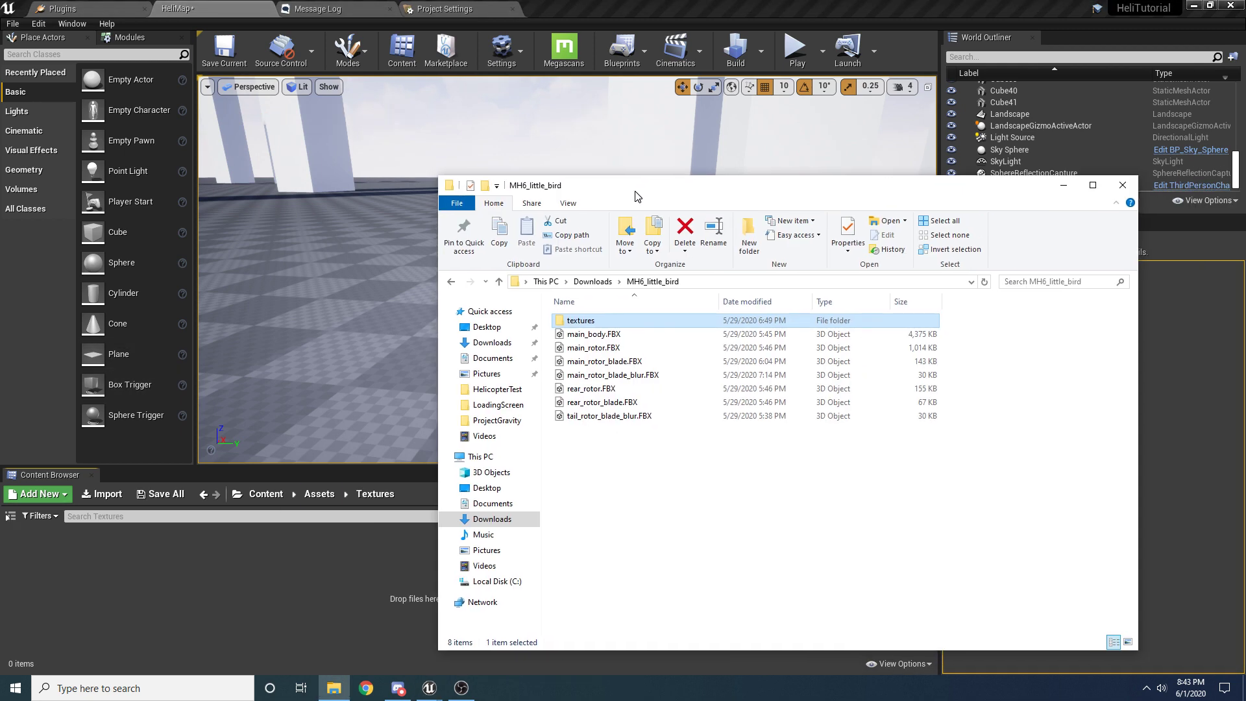
pyautogui.doubleClick(610, 322)
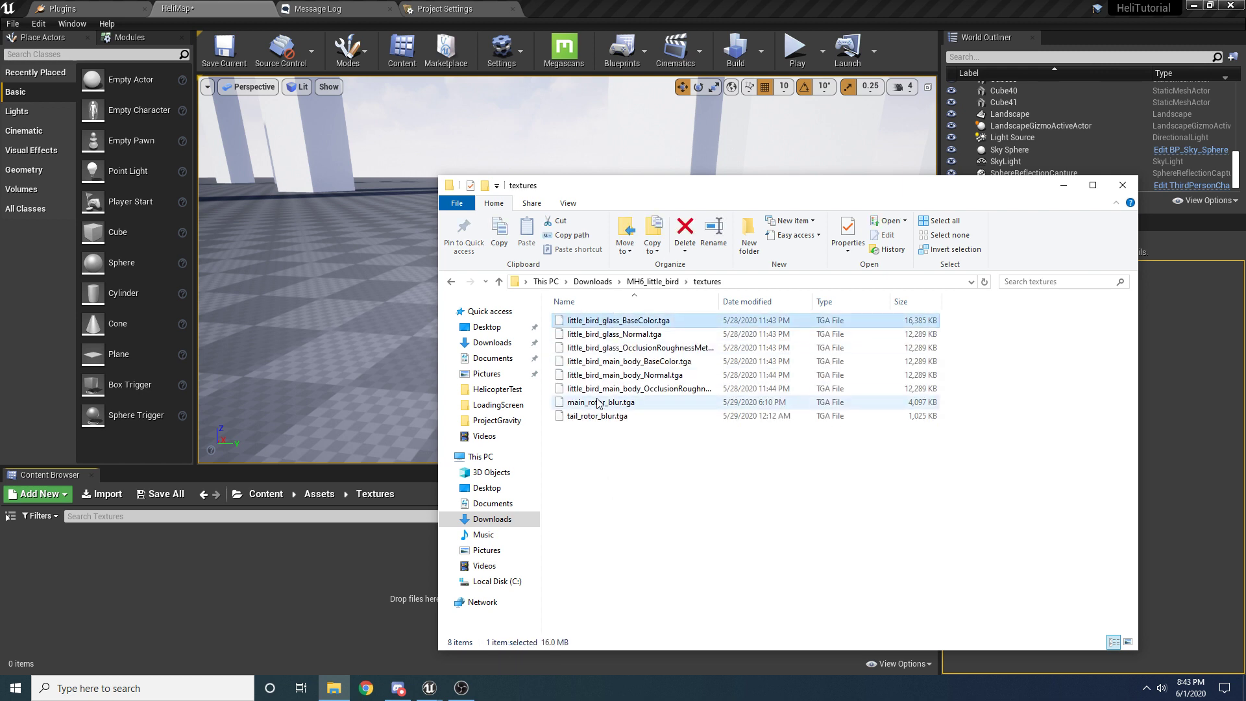
pyautogui.keyDown('shift'); pyautogui.click(597, 416); pyautogui.keyUp('shift')
pyautogui.moveTo(597, 416); pyautogui.dragTo(177, 579)
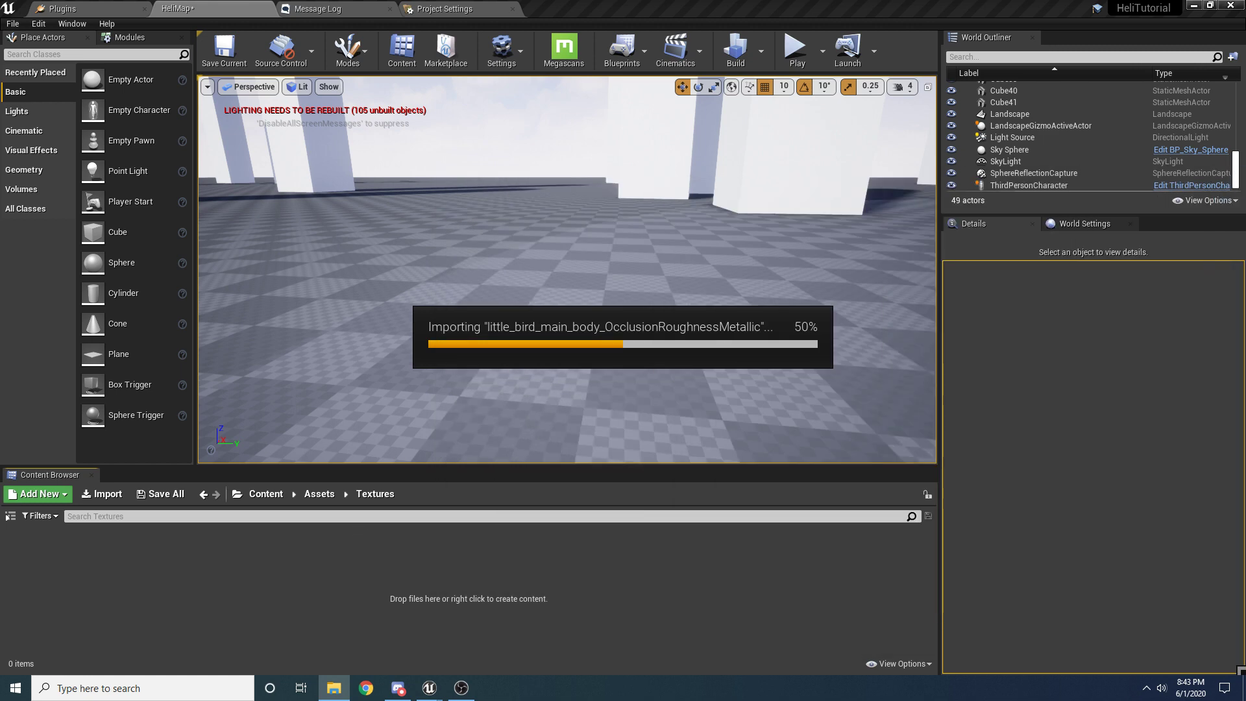
pyautogui.click(299, 622)
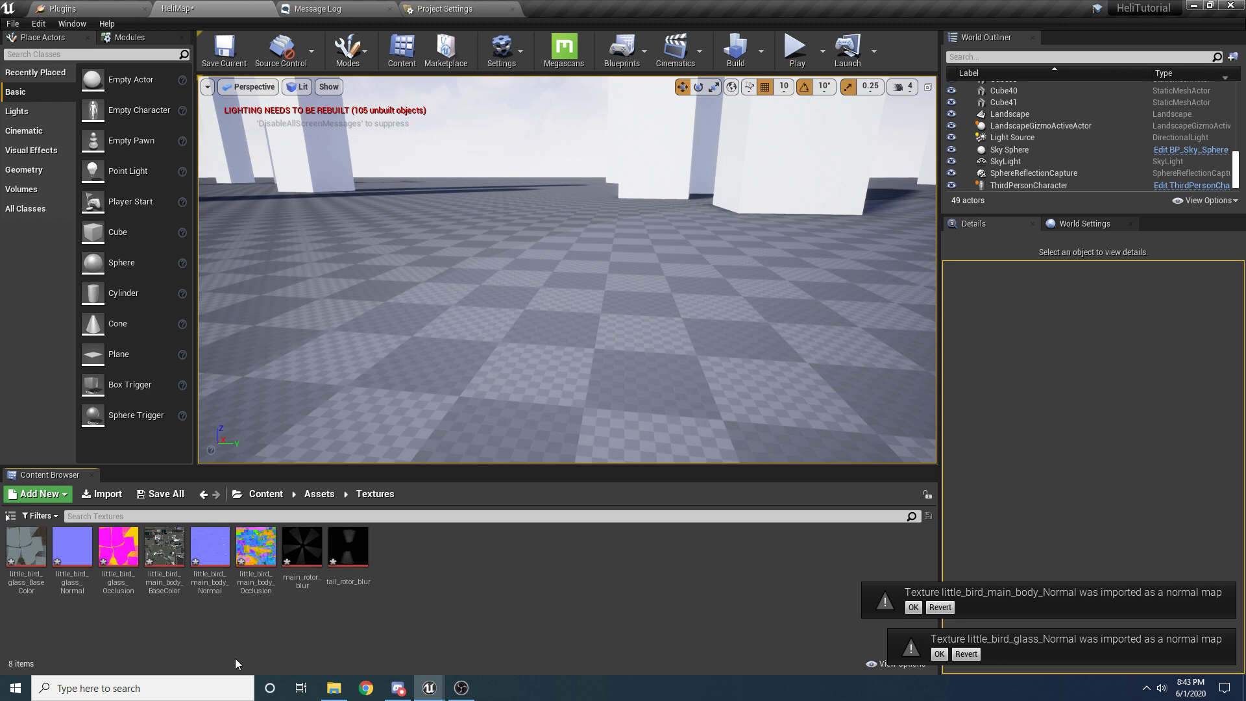
# Step: Set the compression of the little_bird_glass_OcclusionRoughnessMetallic texture to Masks (no sRGB), save it and close it
pyautogui.click(119, 549)
pyautogui.keyDown('ctrl'); pyautogui.click(255, 549); pyautogui.keyUp('ctrl')
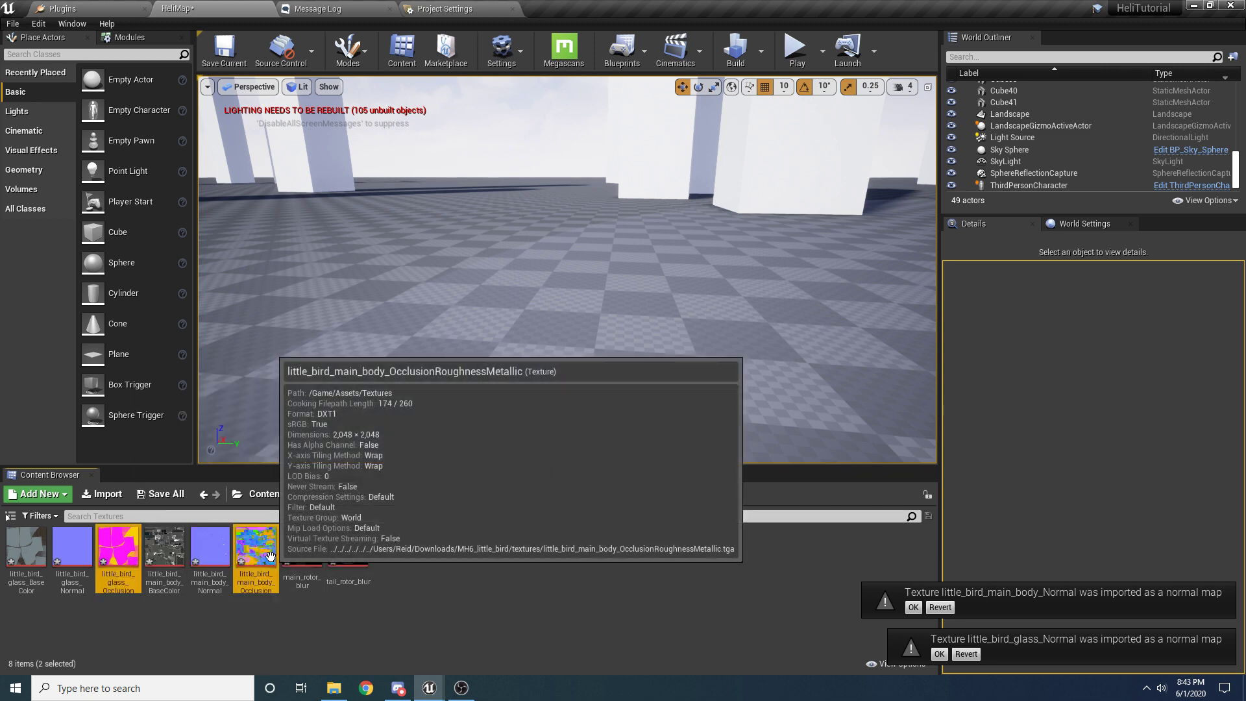
pyautogui.moveTo(334, 689)
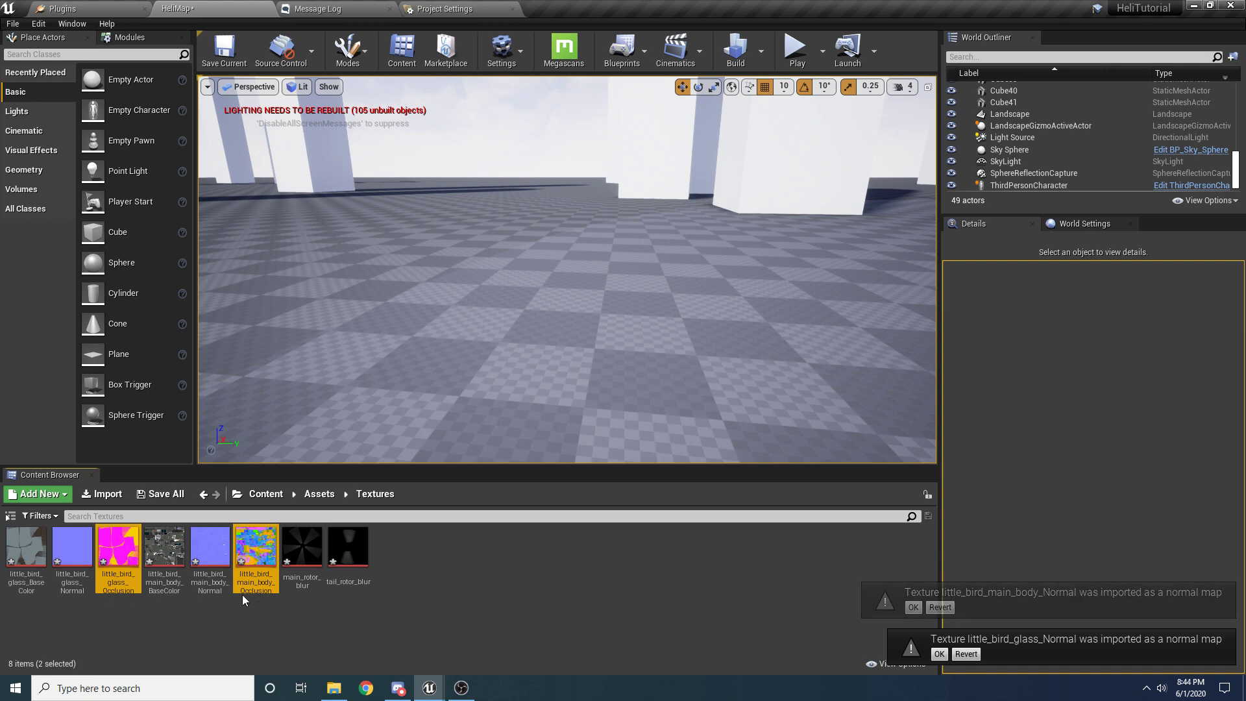
pyautogui.click(118, 552)
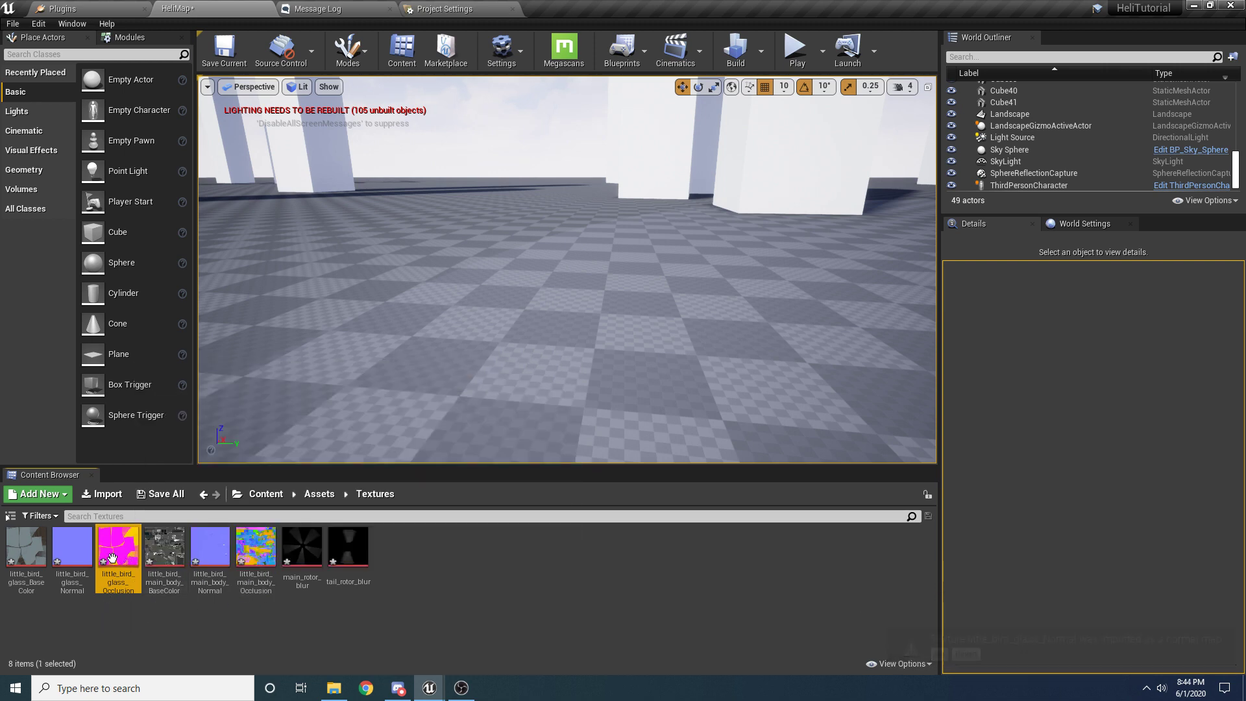
pyautogui.doubleClick(118, 552)
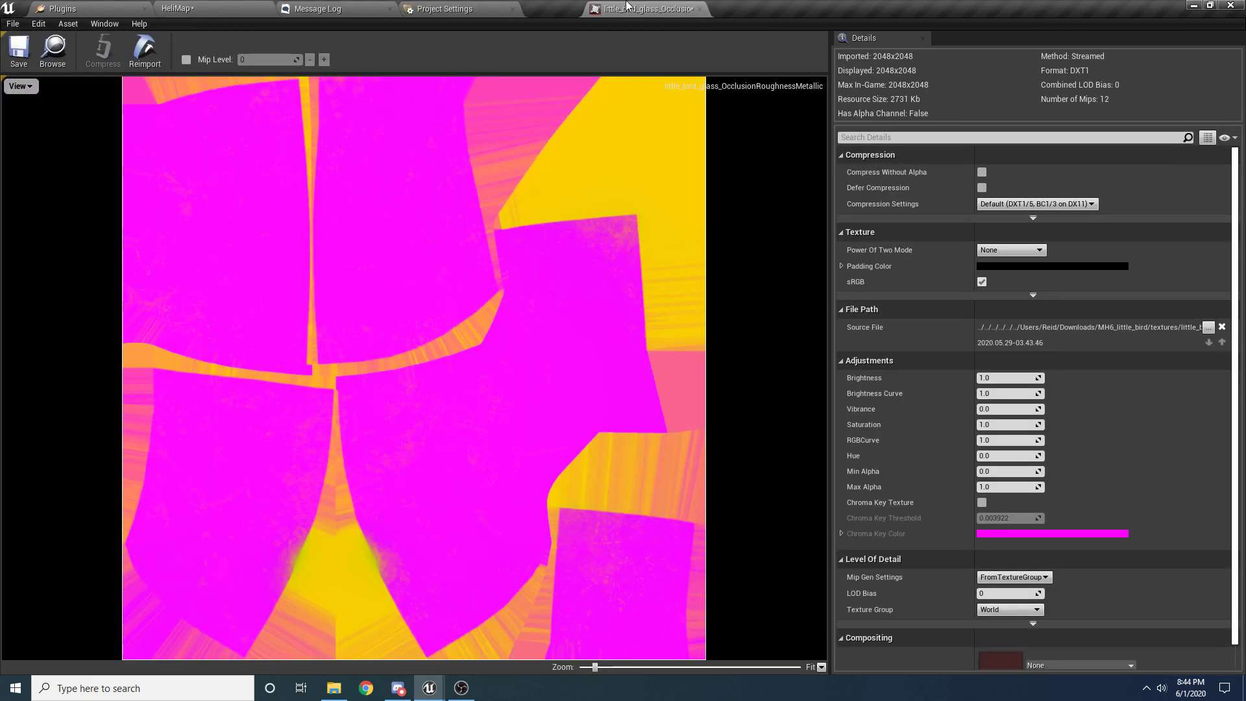
pyautogui.click(1008, 204)
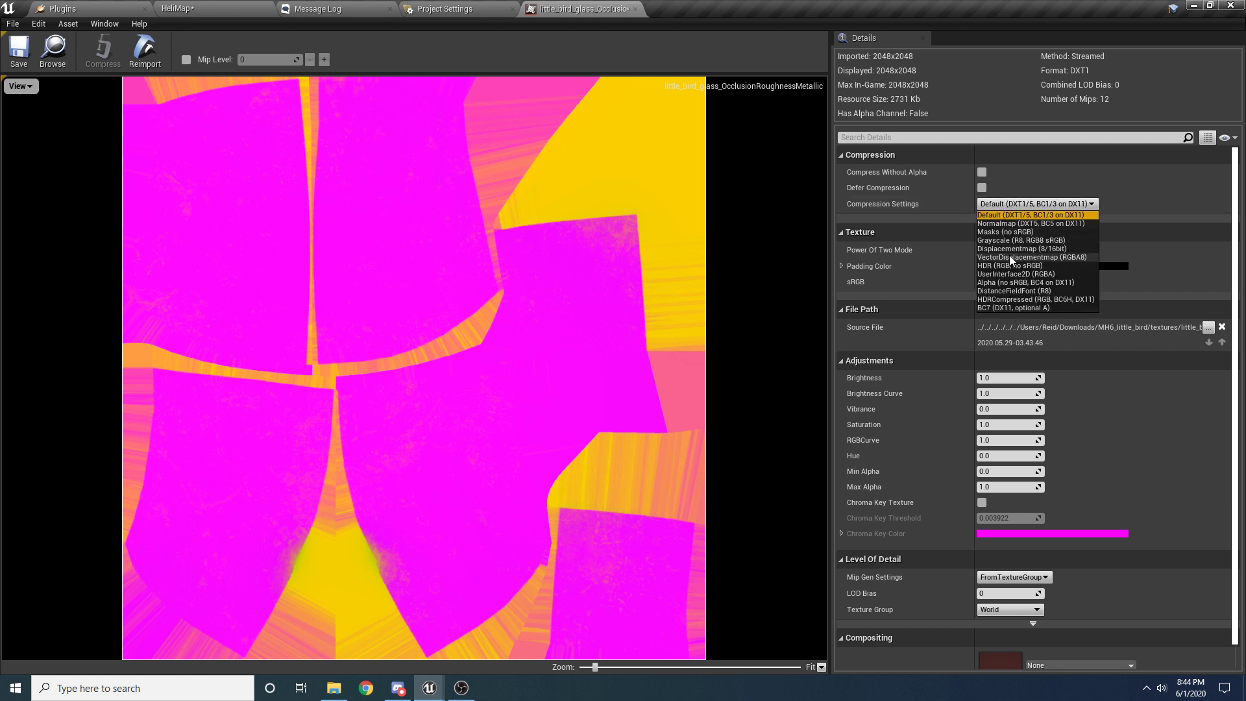
pyautogui.click(1005, 232)
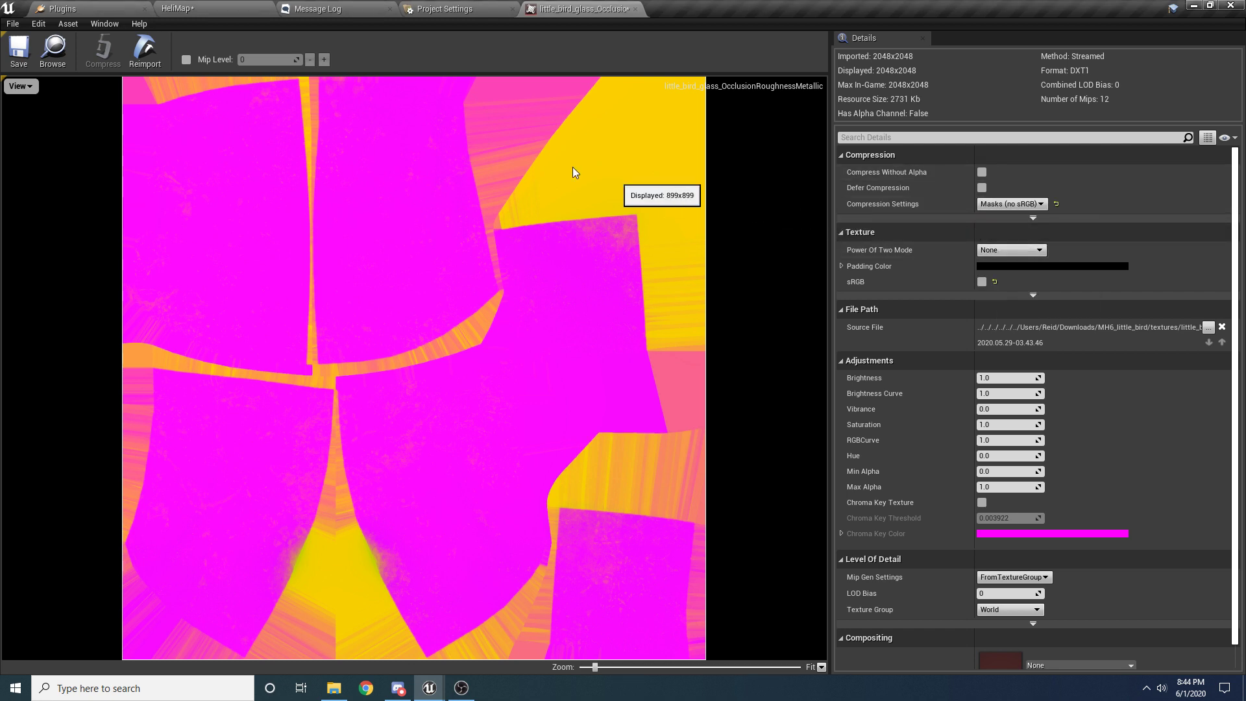
pyautogui.click(29, 55)
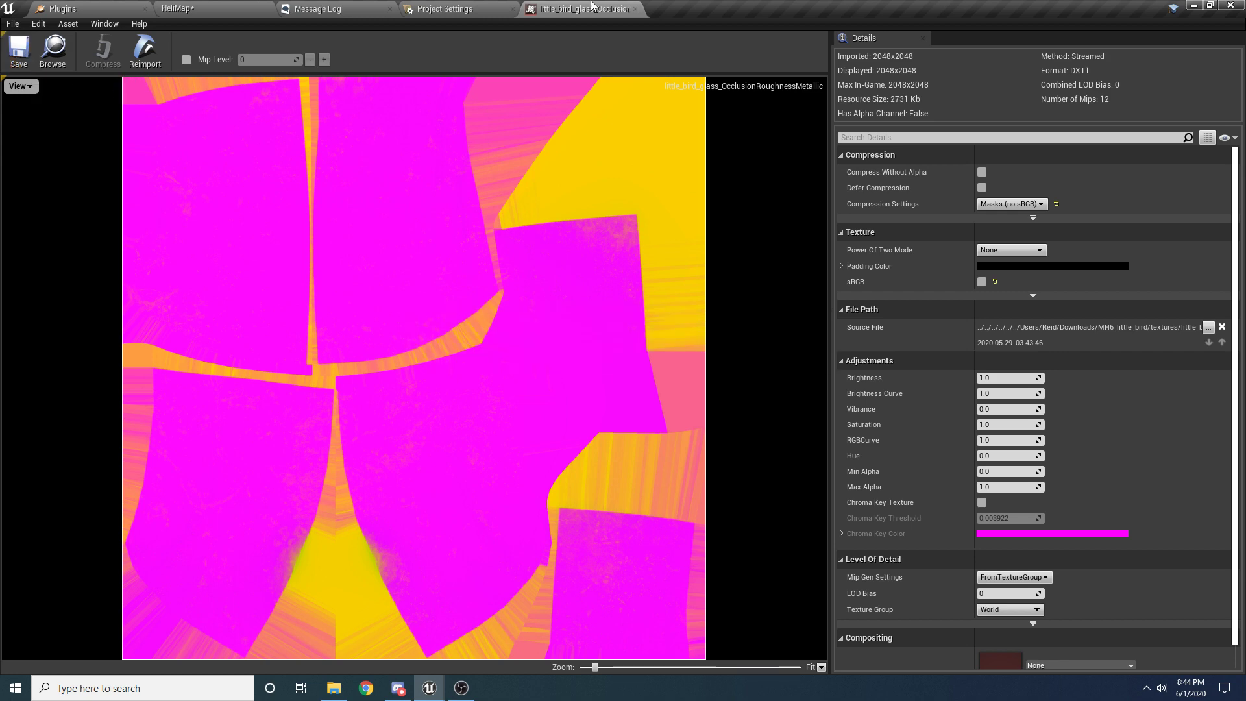
pyautogui.click(634, 8)
# Step: Set the compression of the little_bird_main_body_OcclusionRoughnessMetallic texture to Masks (no sRGB), close it and return to the HeliMap level
pyautogui.click(128, 6)
pyautogui.click(183, 8)
pyautogui.doubleClick(257, 550)
pyautogui.doubleClick(255, 547)
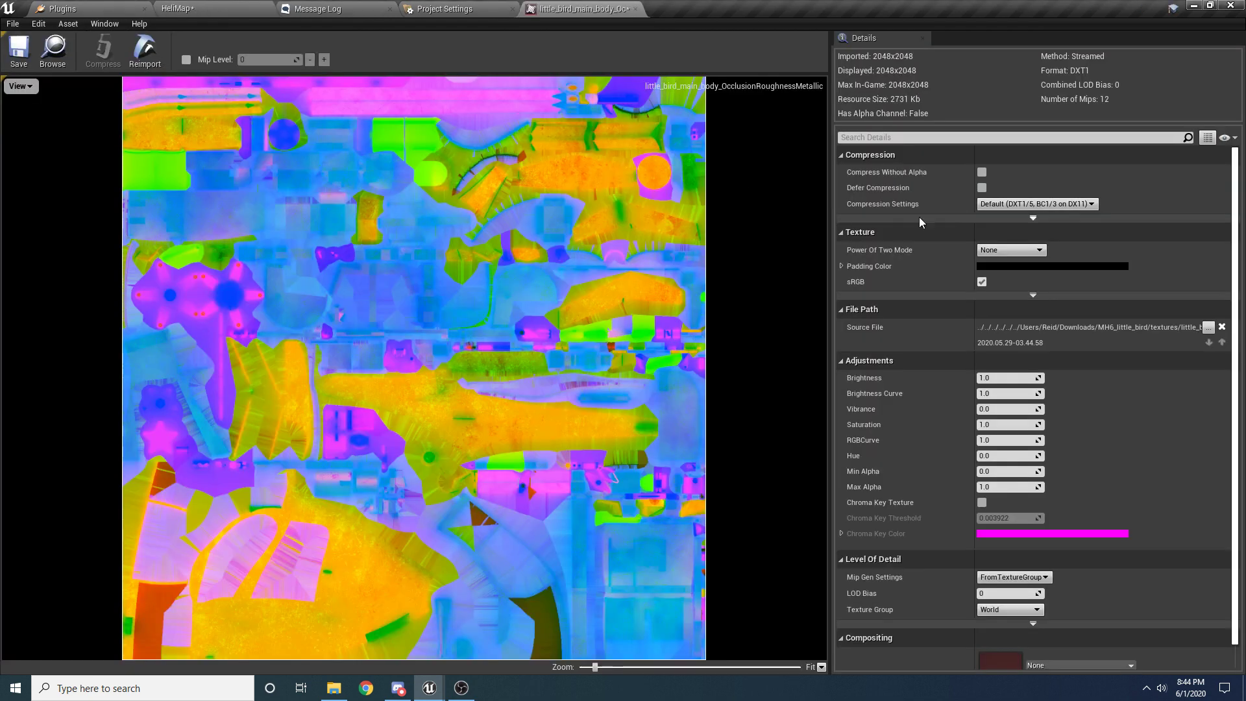
pyautogui.click(1014, 204)
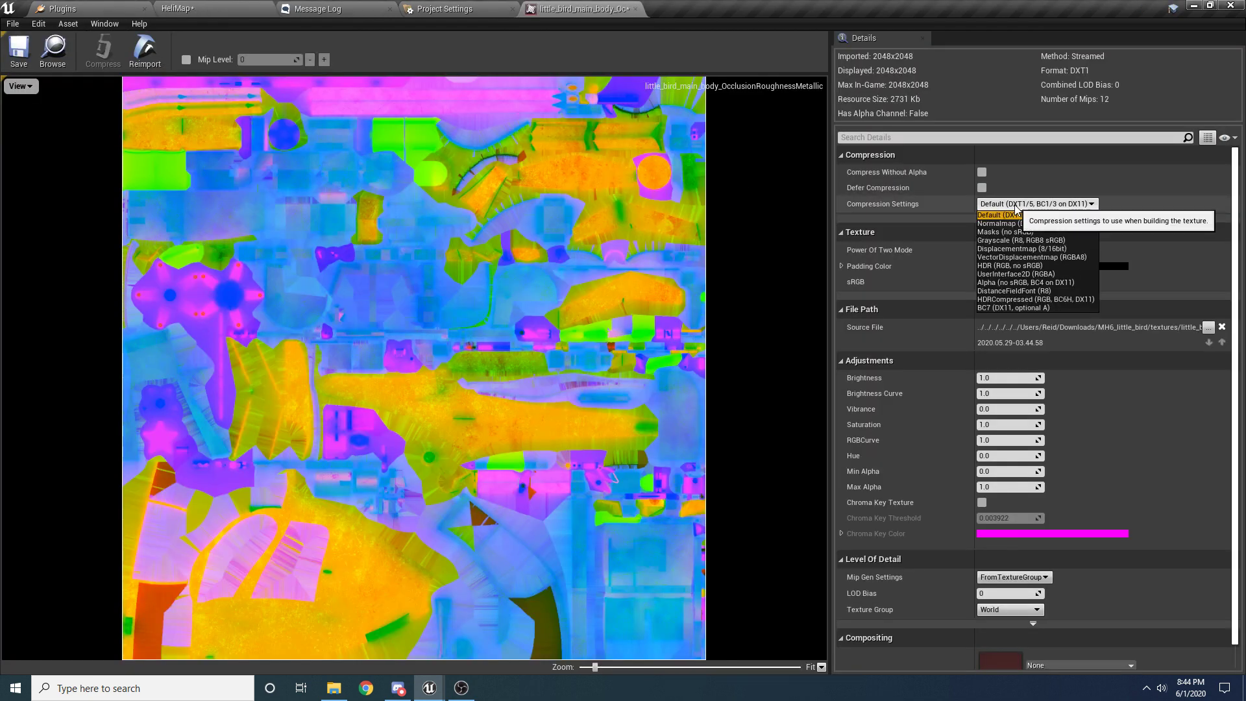
pyautogui.click(999, 231)
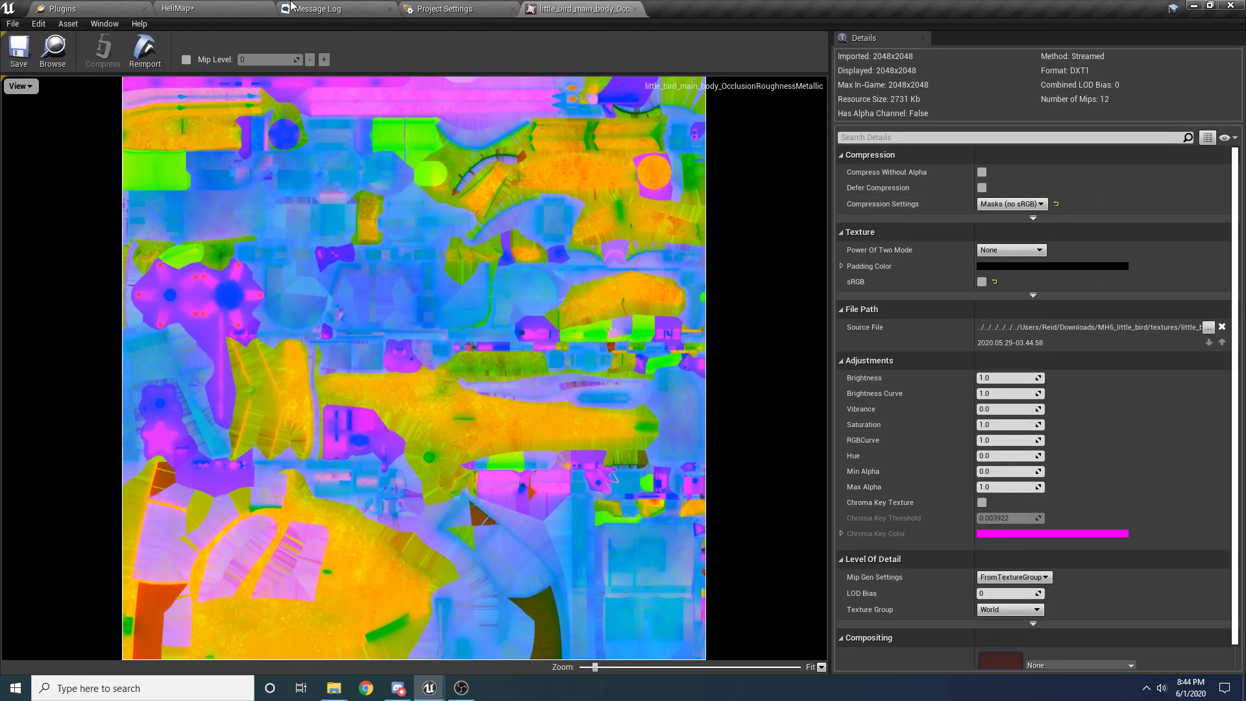
pyautogui.click(634, 9)
pyautogui.click(177, 6)
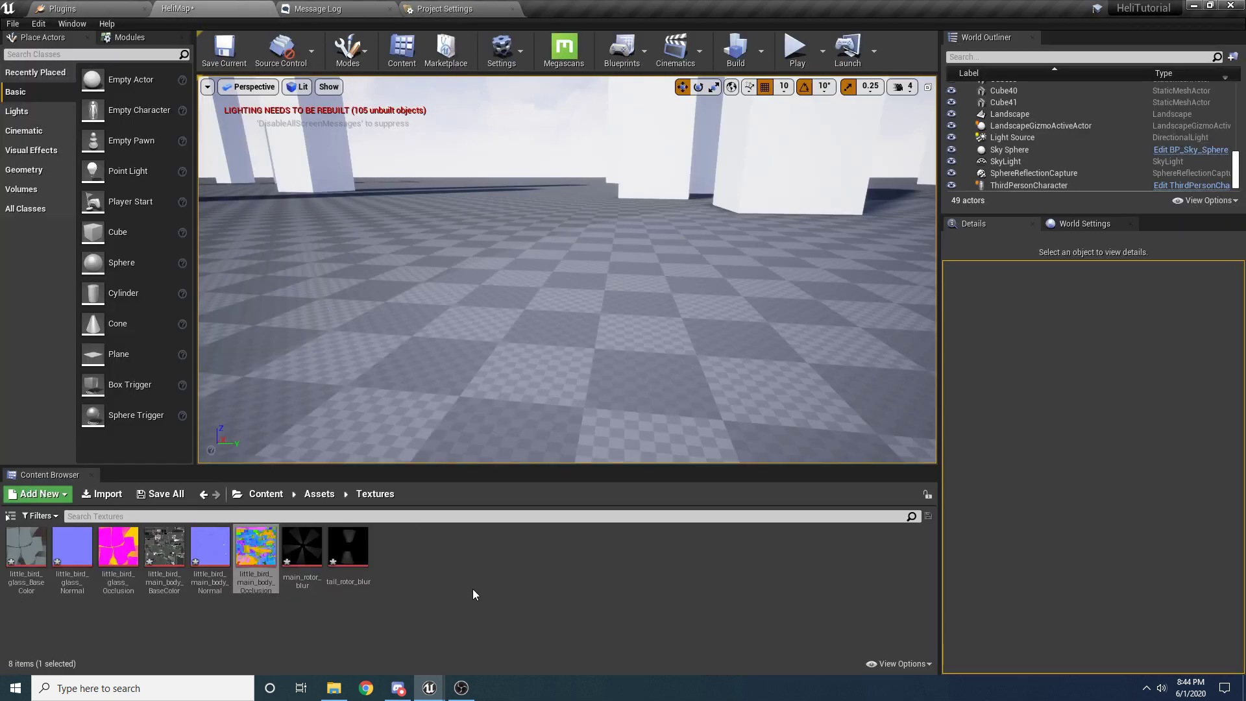
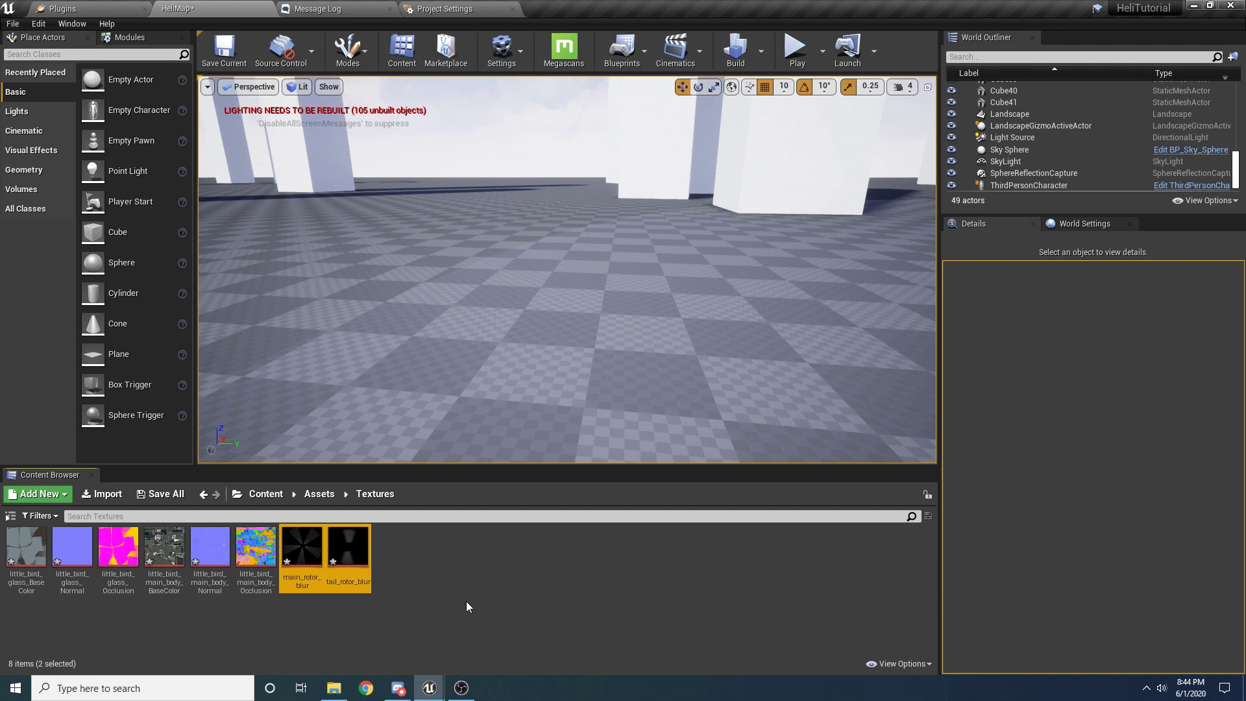
# Step: Create a material named M_Body in Assets/Textures
pyautogui.click(481, 555)
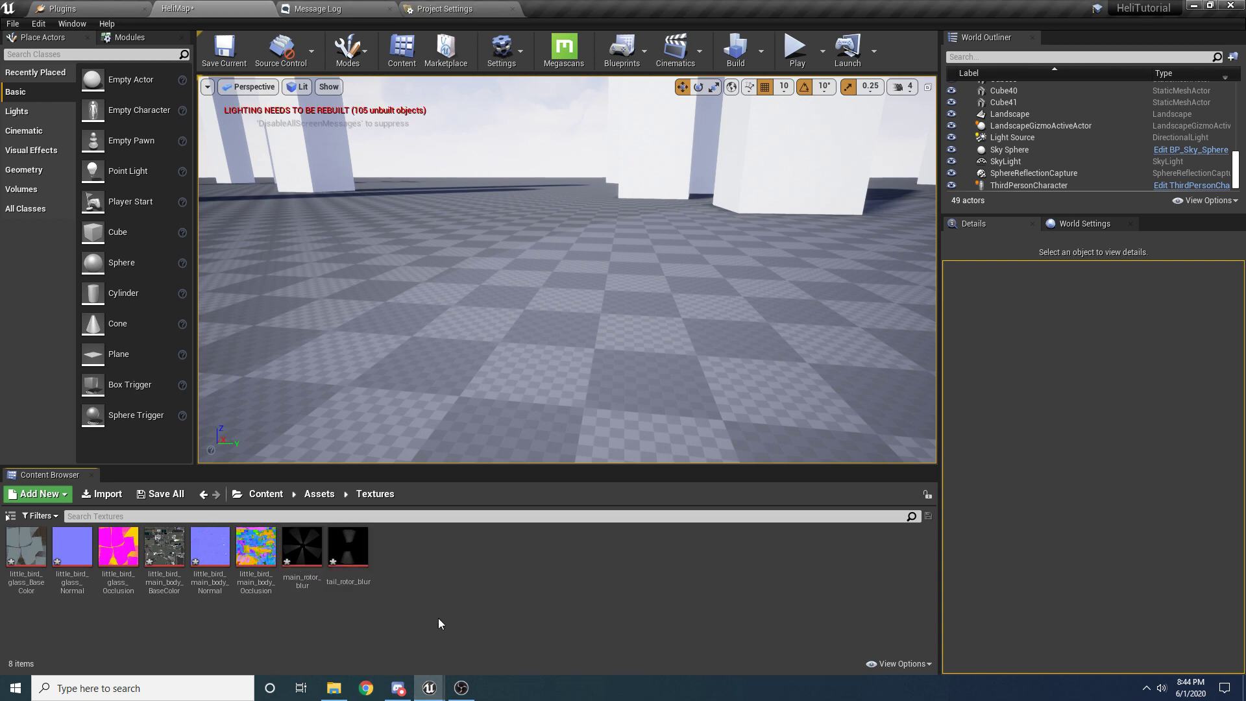
pyautogui.rightClick(454, 607)
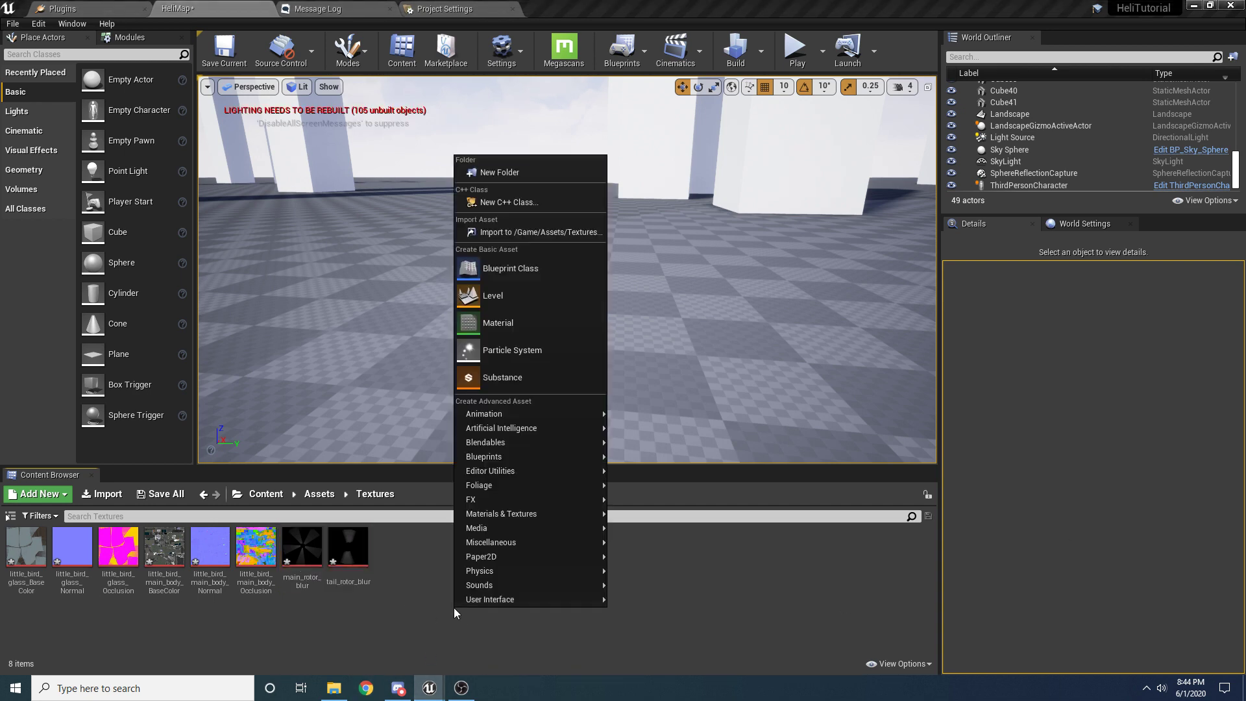
pyautogui.click(514, 326)
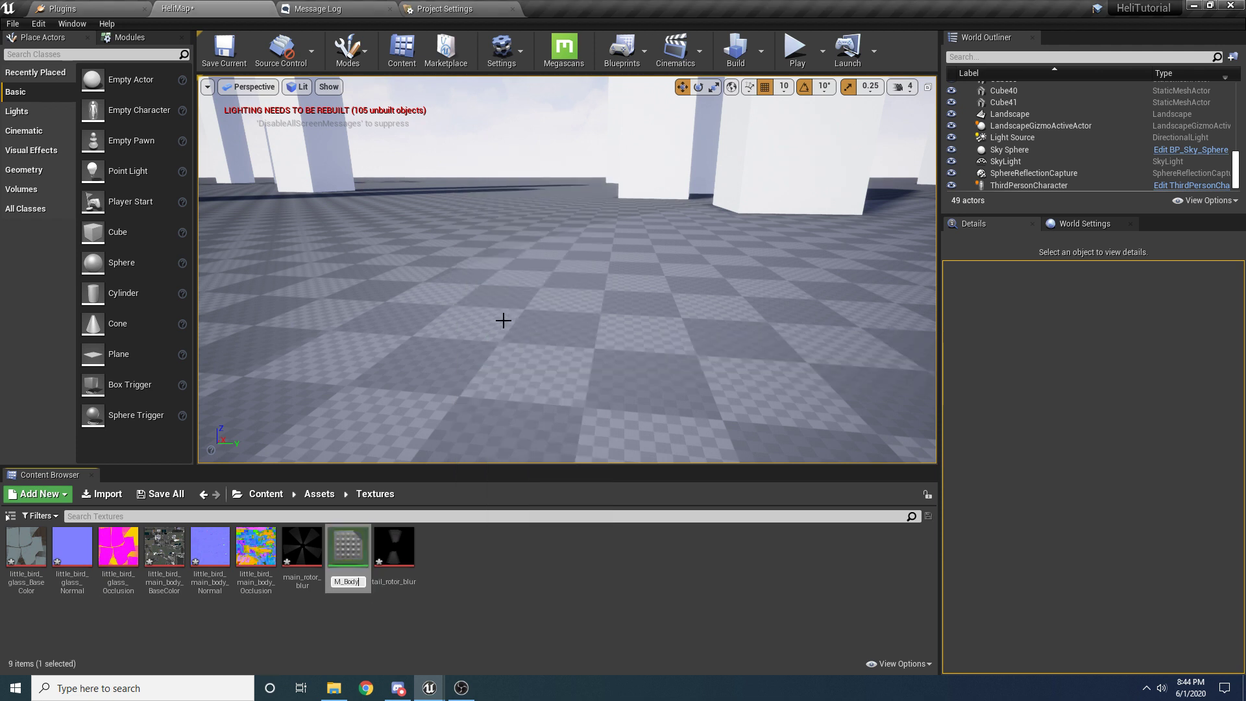
pyautogui.write('M_Body')
pyautogui.press('Return')
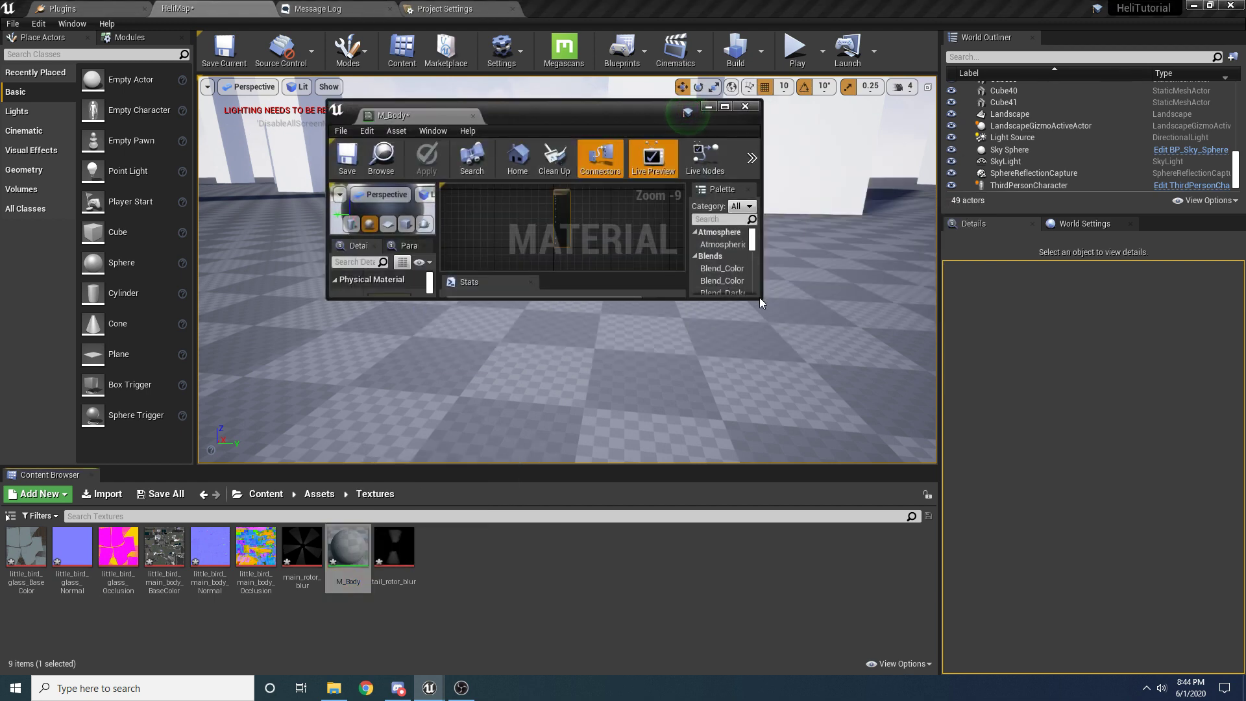
# Step: Enlarge the M_Body material editor and add the main body BaseColor, Normal and OcclusionRoughnessMetallic textures to its graph
pyautogui.moveTo(763, 299); pyautogui.dragTo(900, 414)
pyautogui.scroll(4, 516, 244)
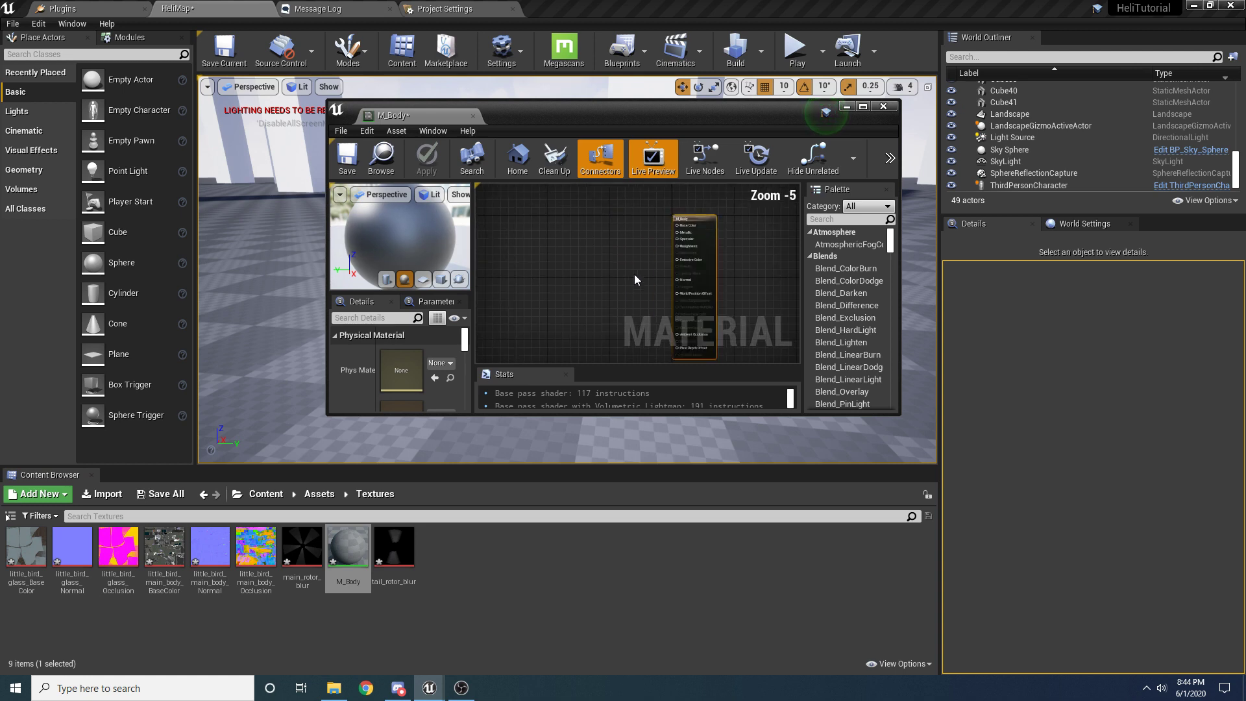
pyautogui.scroll(1, 514, 239)
pyautogui.moveTo(515, 239); pyautogui.dragTo(639, 280, button='right')
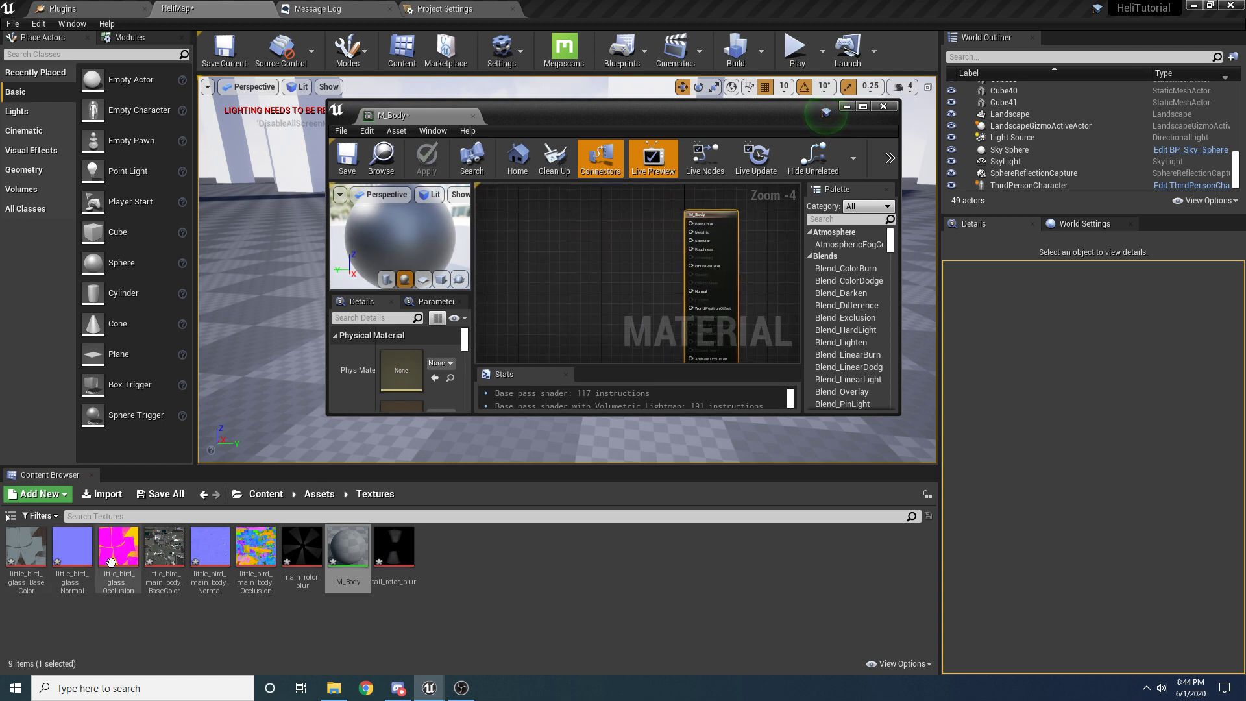
pyautogui.click(164, 552)
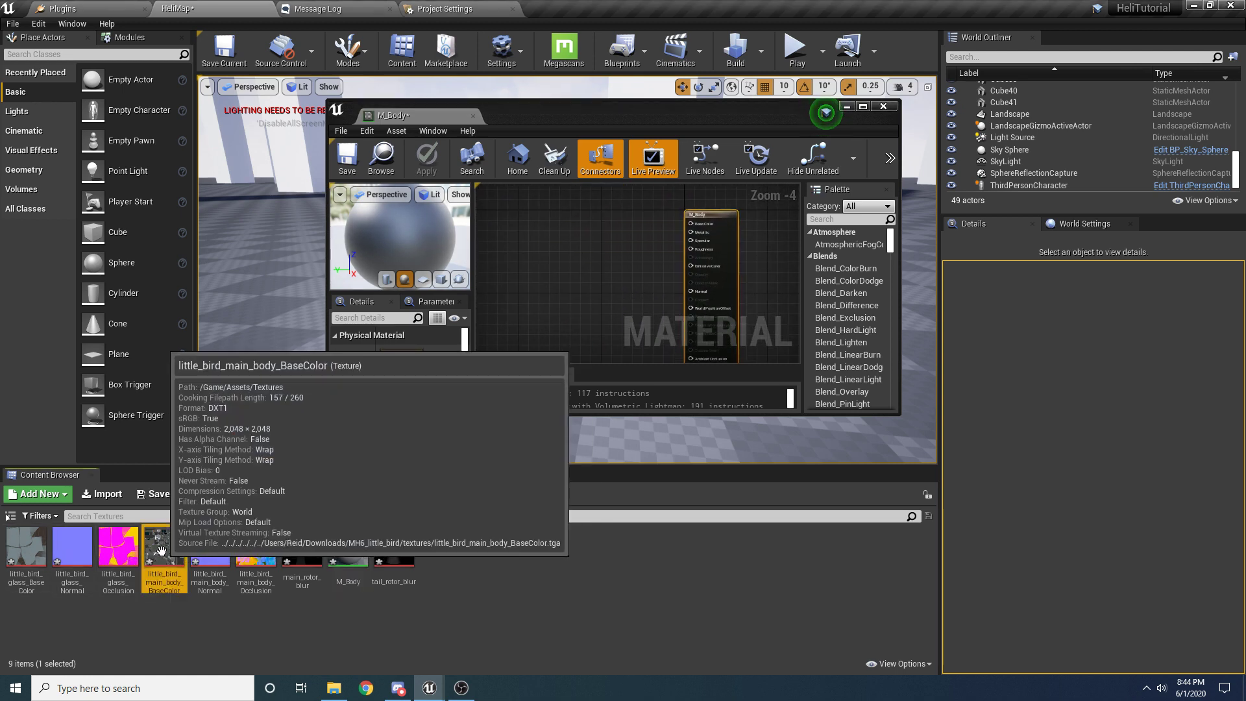
pyautogui.keyDown('ctrl'); pyautogui.click(214, 551); pyautogui.keyUp('ctrl')
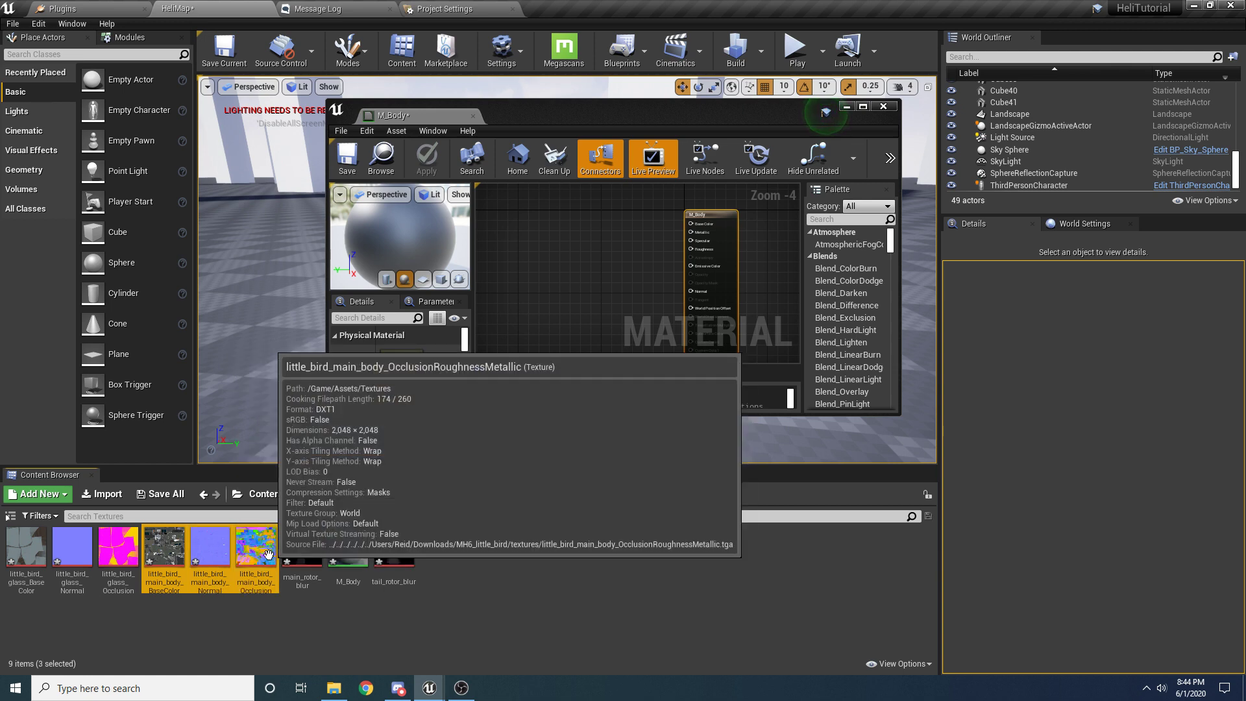
pyautogui.moveTo(268, 553); pyautogui.dragTo(587, 263)
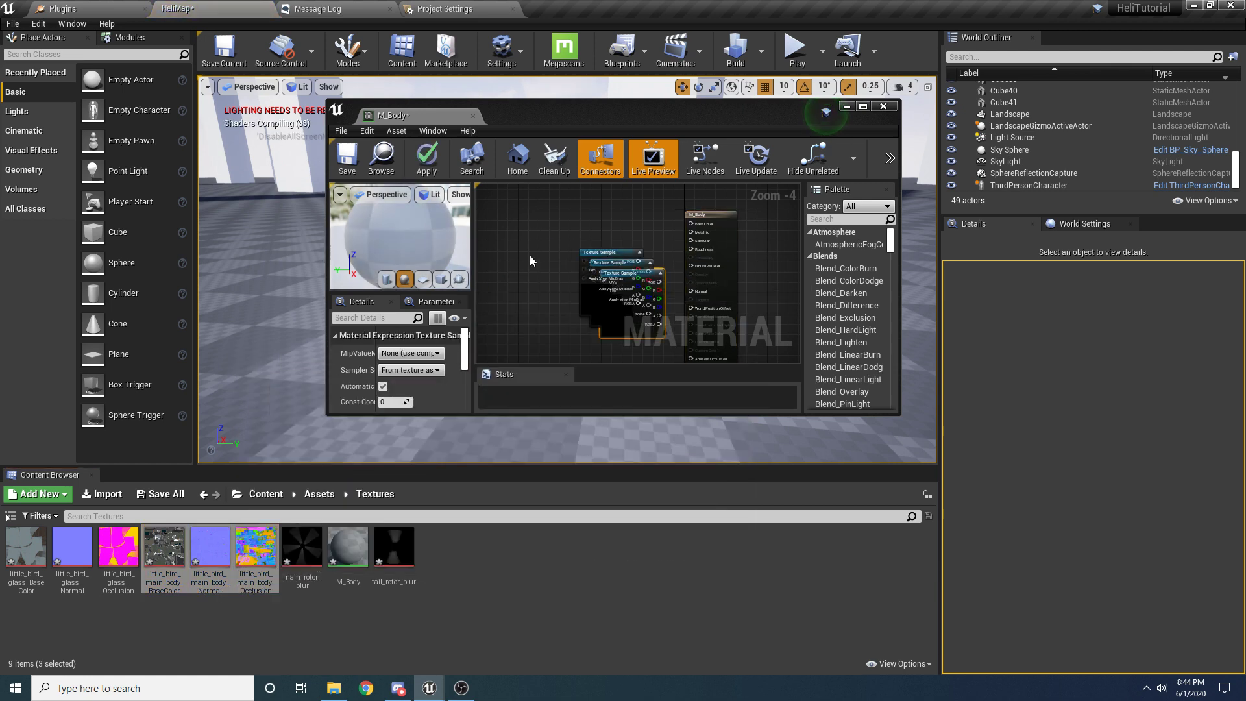
# Step: Dock the M_Body material editor in the main window and spread out the overlapping texture sample nodes
pyautogui.moveTo(400, 115); pyautogui.dragTo(615, 9)
pyautogui.moveTo(419, 167); pyautogui.dragTo(490, 240, button='right')
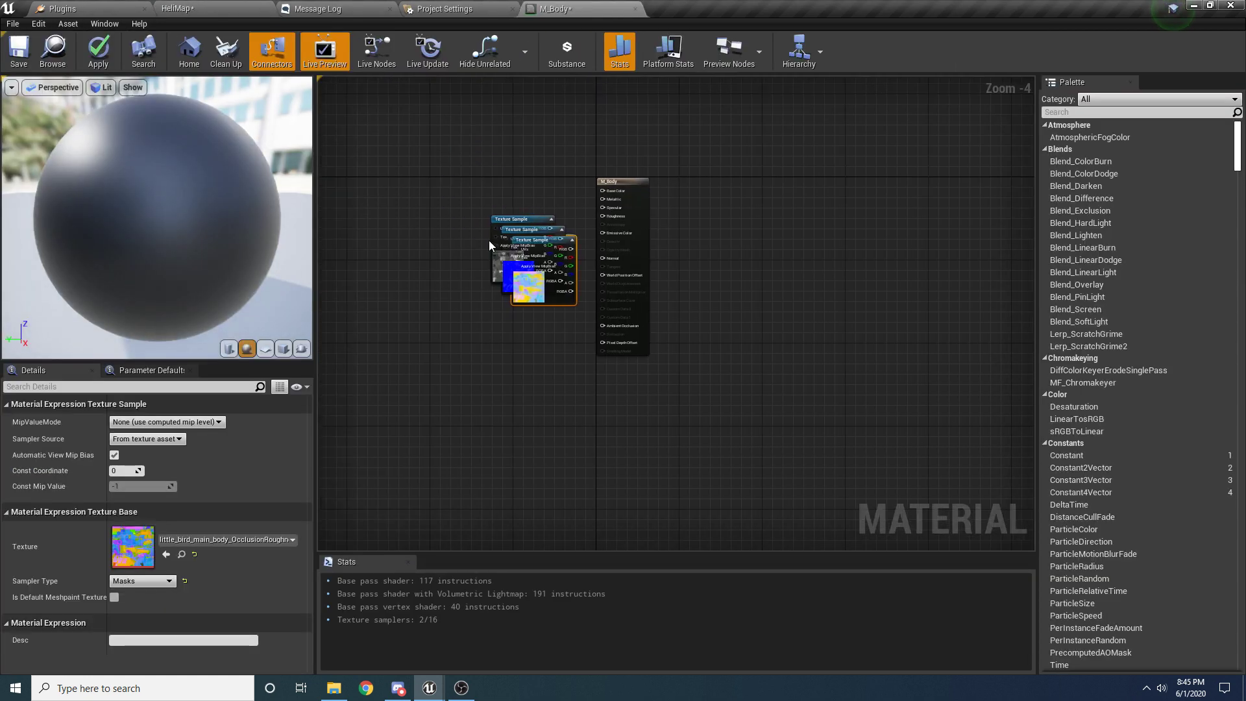
pyautogui.scroll(4, 488, 240)
pyautogui.moveTo(519, 232); pyautogui.dragTo(456, 142)
pyautogui.moveTo(544, 279); pyautogui.dragTo(440, 310)
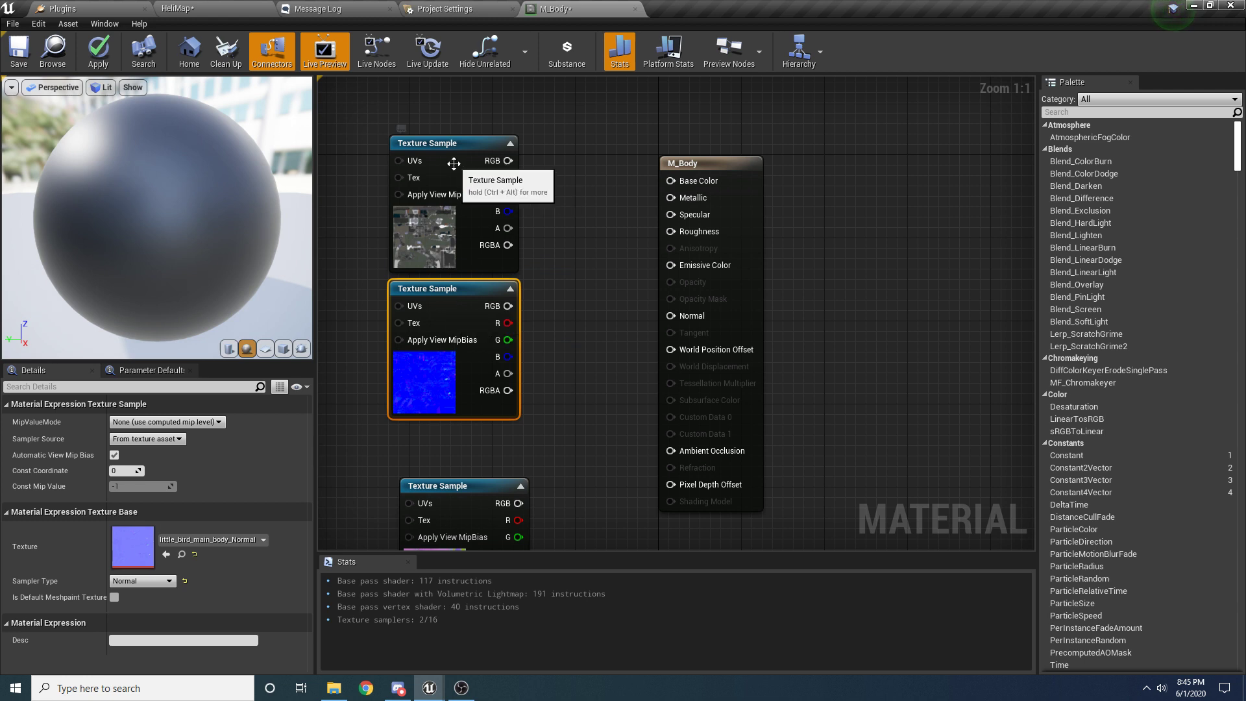
# Step: Connect the BaseColor texture's RGB to Base Color and the Normal texture's RGB to Normal in M_Body
pyautogui.click(498, 166)
pyautogui.moveTo(508, 160); pyautogui.dragTo(682, 141)
pyautogui.moveTo(601, 231); pyautogui.dragTo(621, 170, button='right')
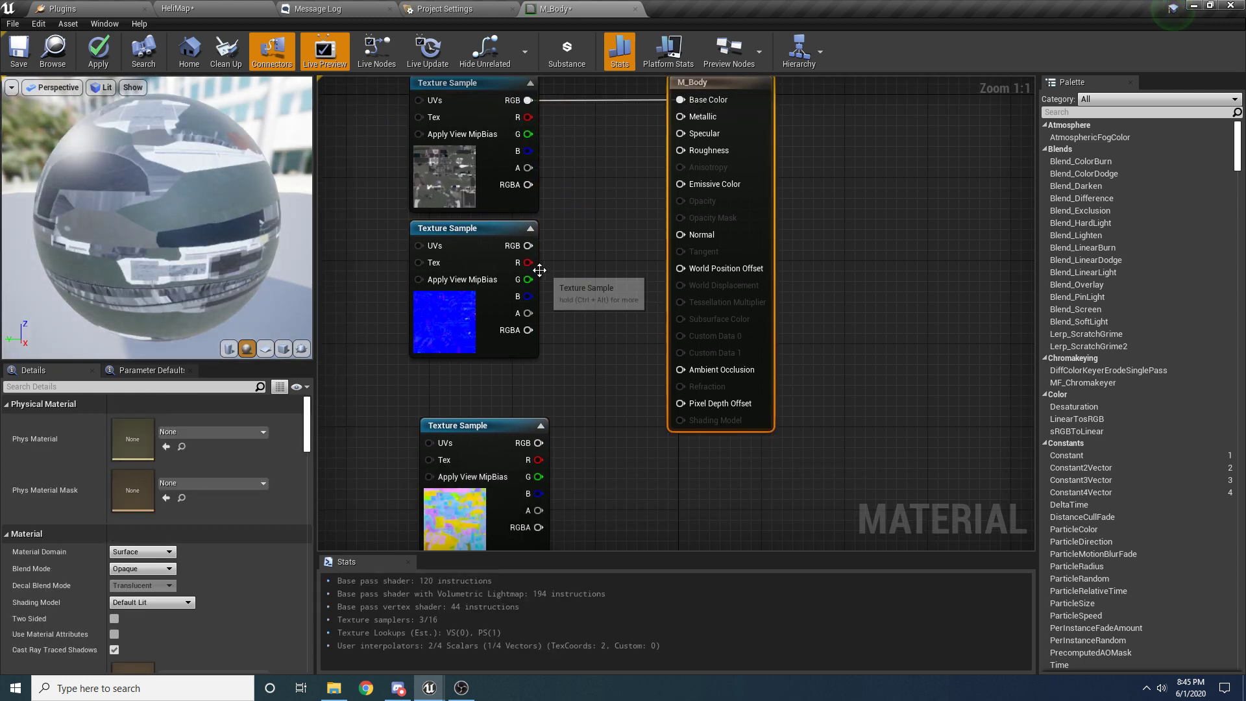
pyautogui.moveTo(528, 245); pyautogui.dragTo(680, 234)
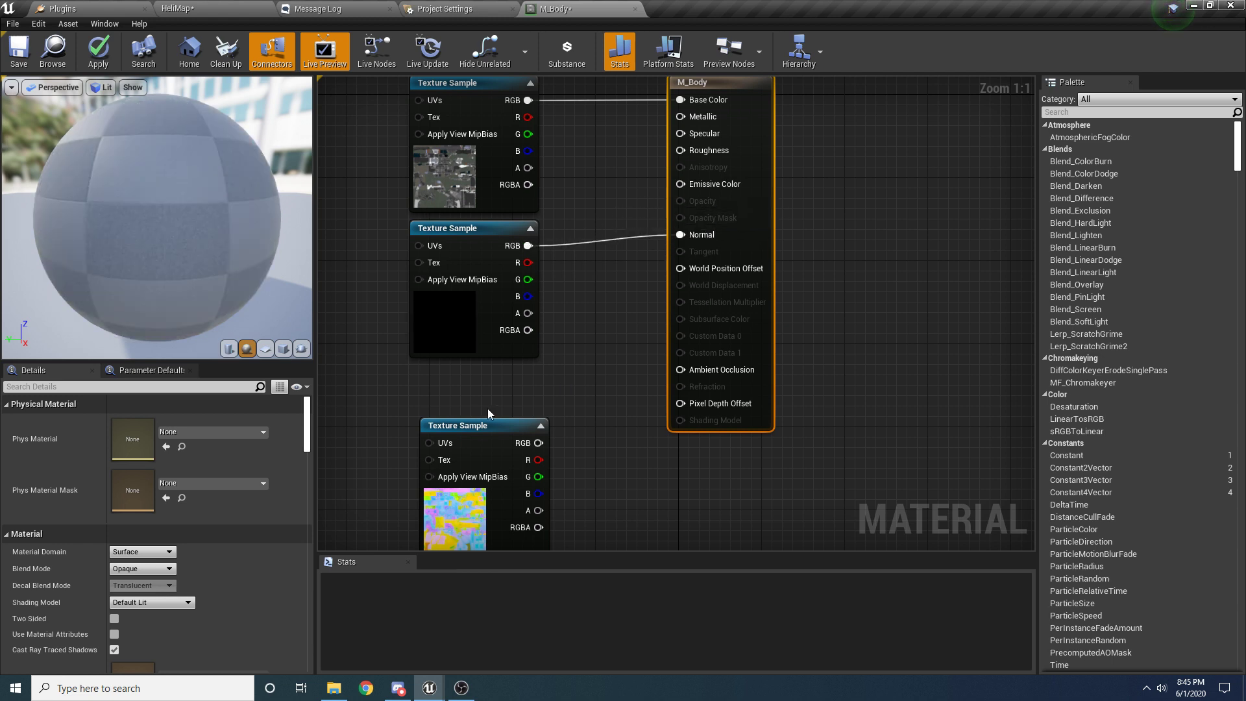
# Step: Align the OcclusionRoughnessMetallic node below the others and connect its R to Ambient Occlusion, G to Roughness and B to Metallic
pyautogui.moveTo(472, 432); pyautogui.dragTo(461, 380)
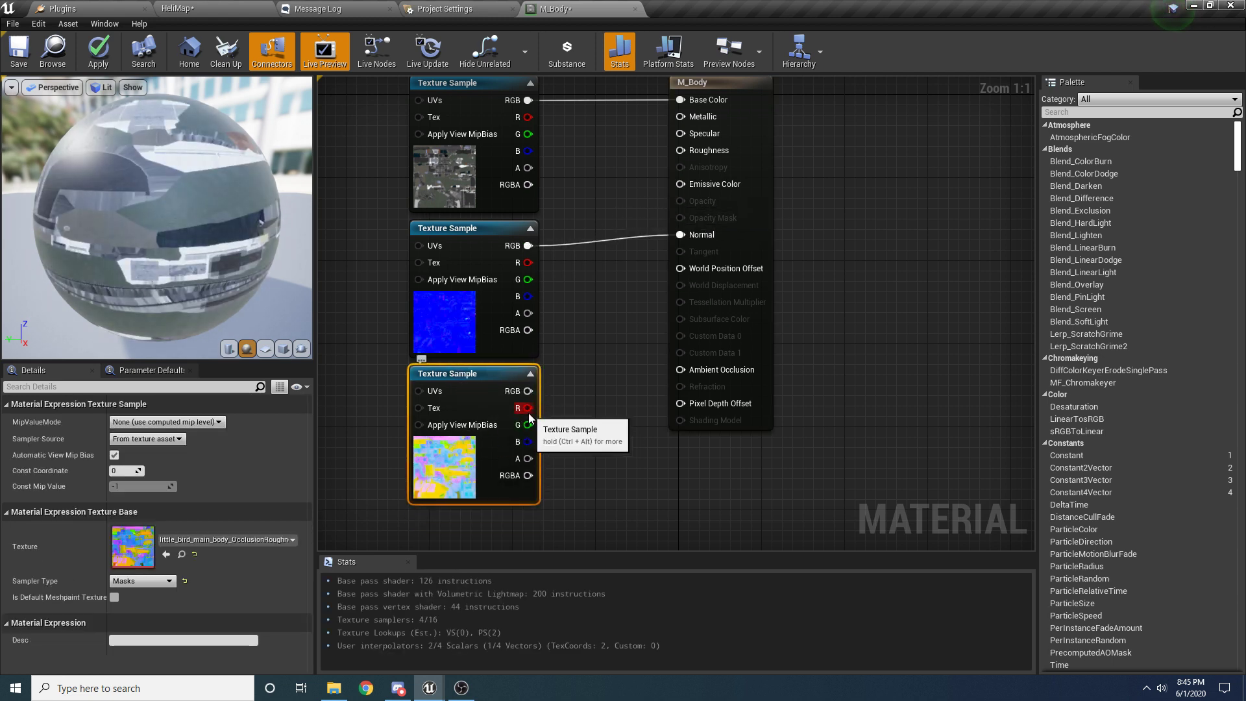
pyautogui.moveTo(528, 413); pyautogui.dragTo(679, 371)
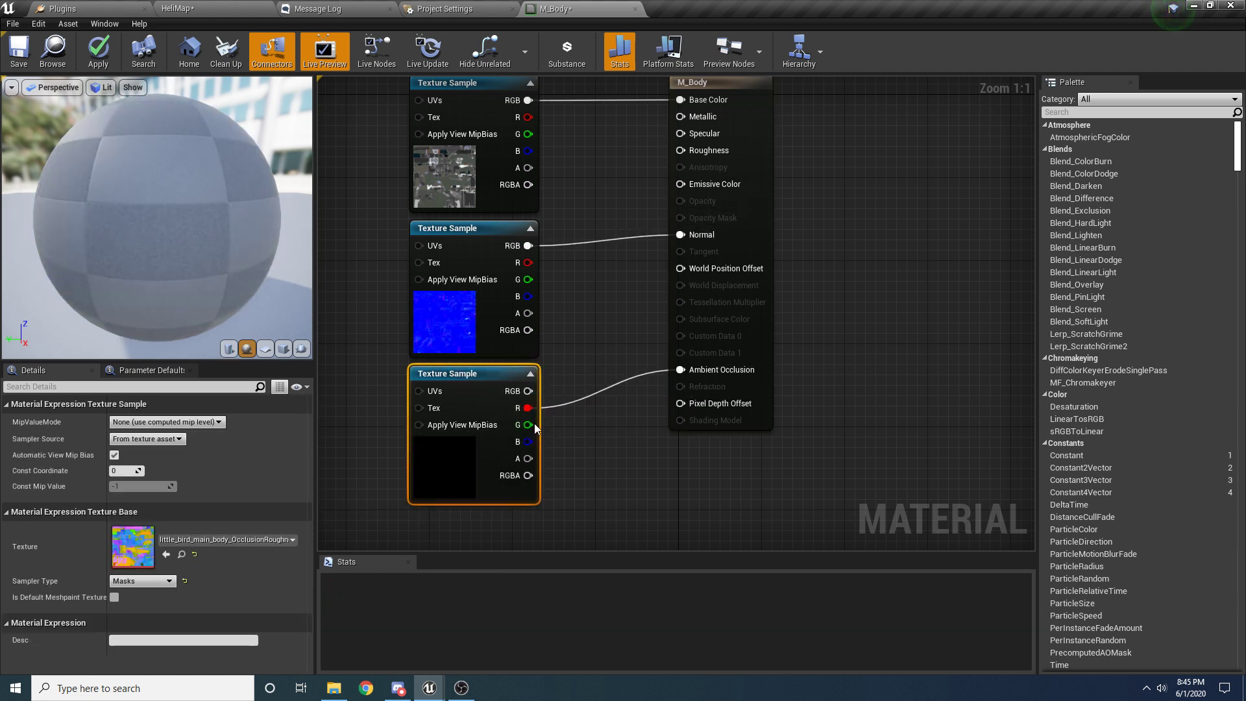
pyautogui.moveTo(528, 424); pyautogui.dragTo(680, 149)
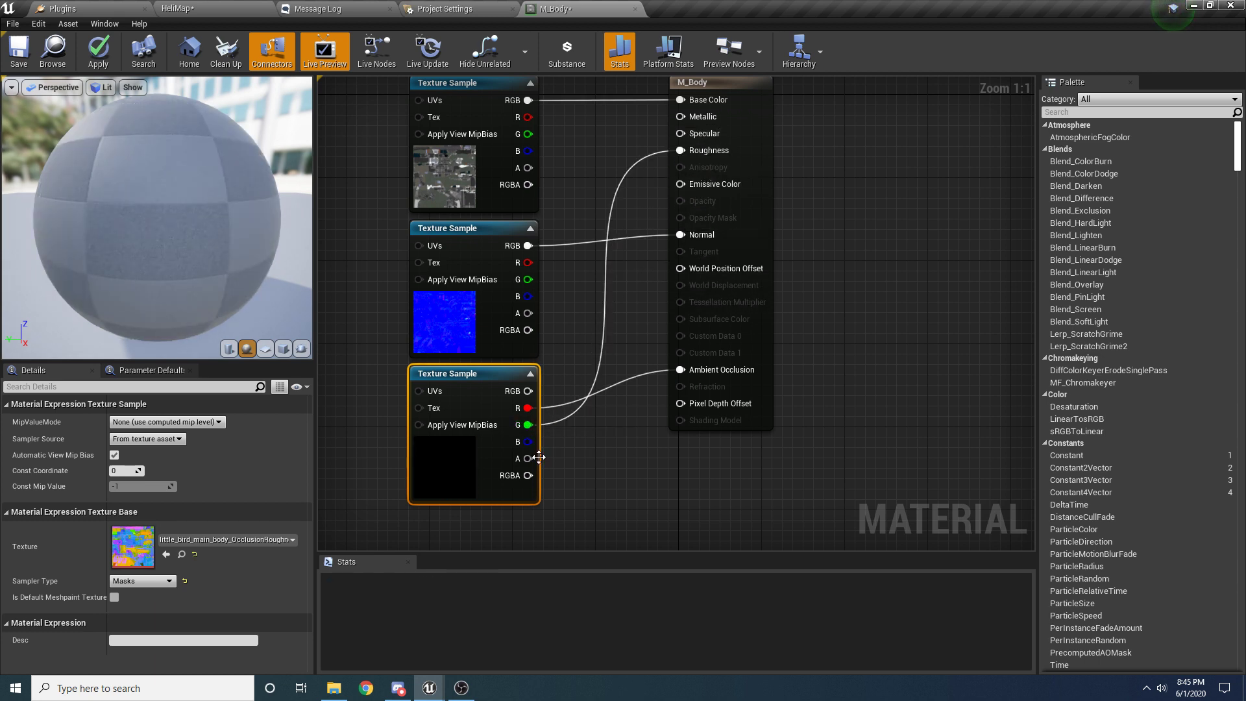
pyautogui.moveTo(528, 441); pyautogui.dragTo(686, 119)
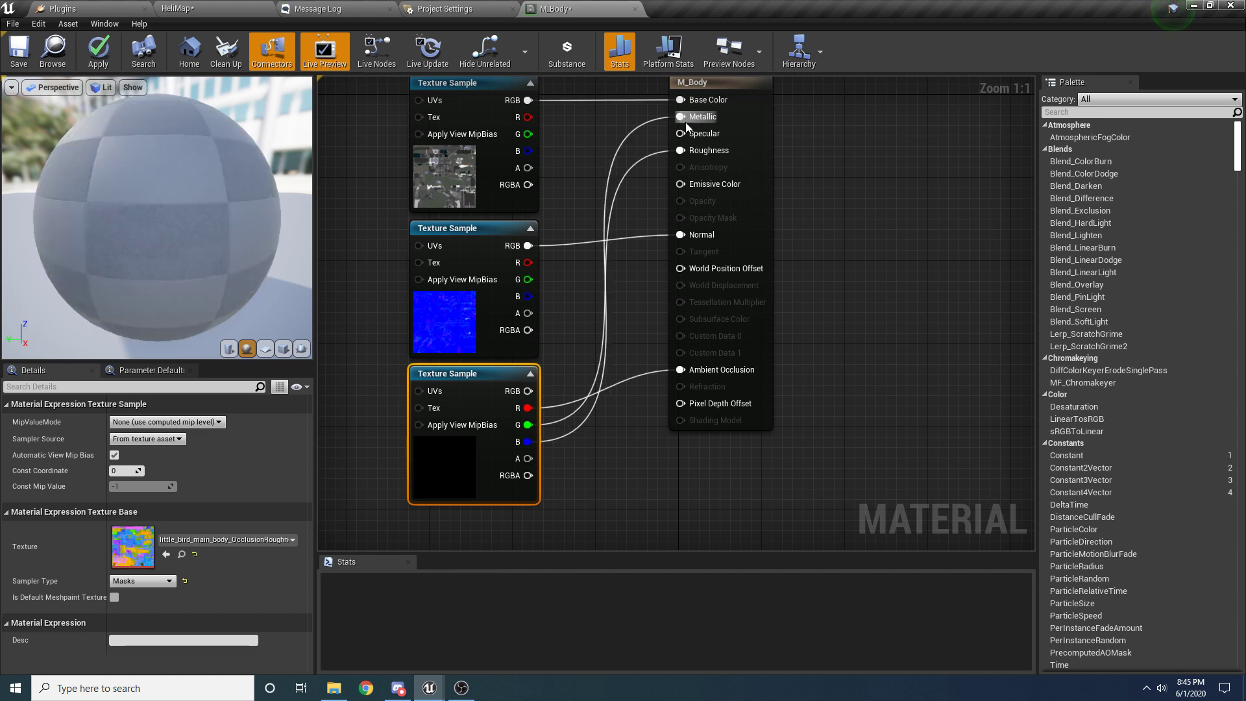
pyautogui.moveTo(525, 366); pyautogui.dragTo(571, 335, button='right')
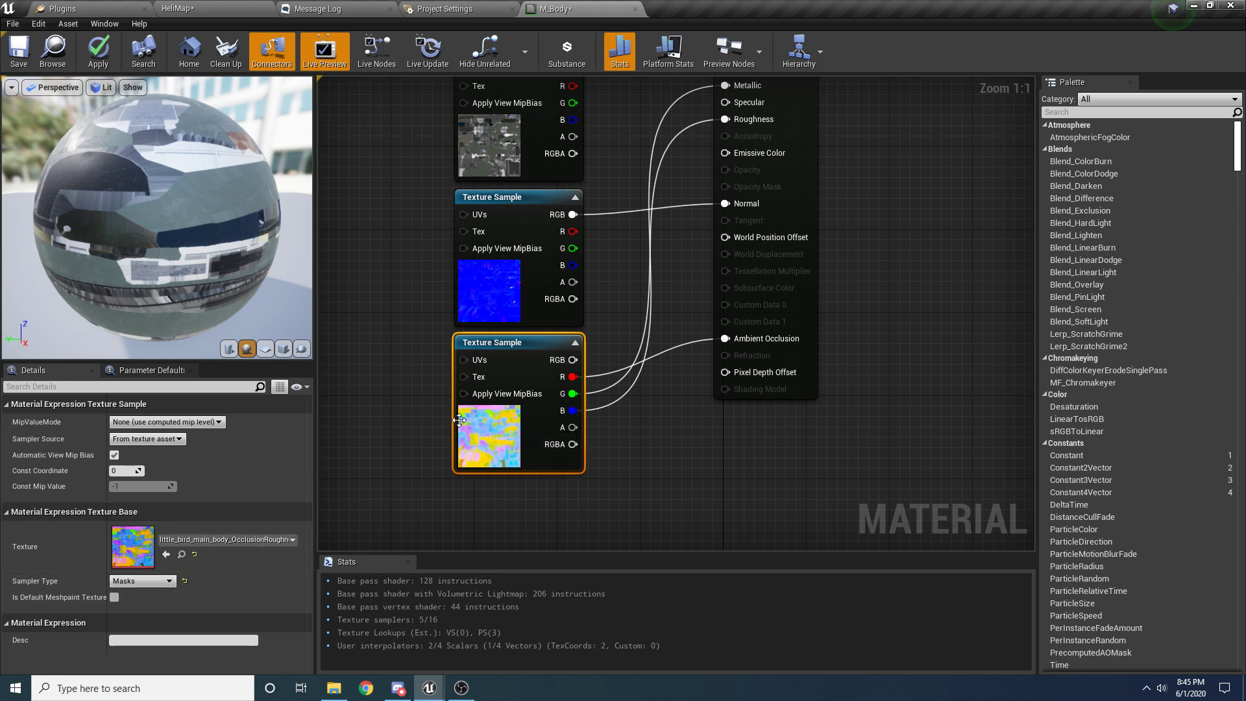
# Step: Save all modified assets and the level, close the M_Body material and return to HeliMap
pyautogui.click(13, 24)
pyautogui.click(41, 96)
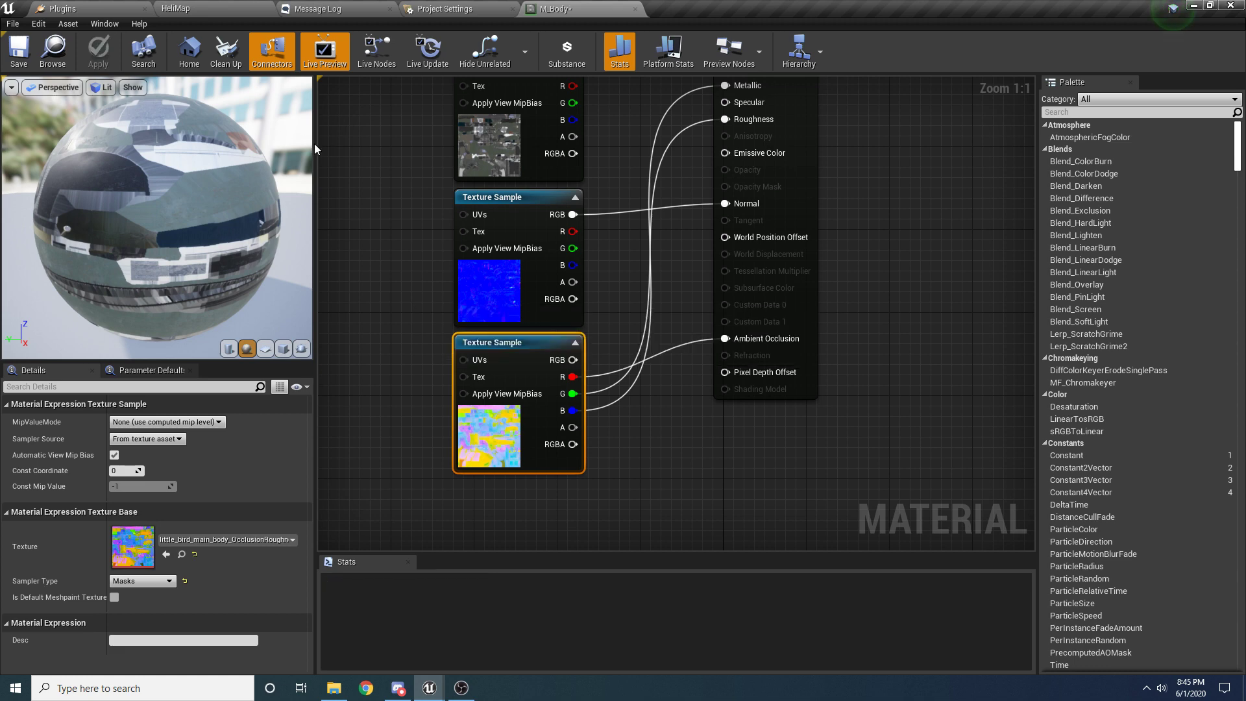
pyautogui.click(634, 9)
pyautogui.click(222, 8)
# Step: Create a second material named M_HeliGlass in Assets/Textures
pyautogui.click(362, 617)
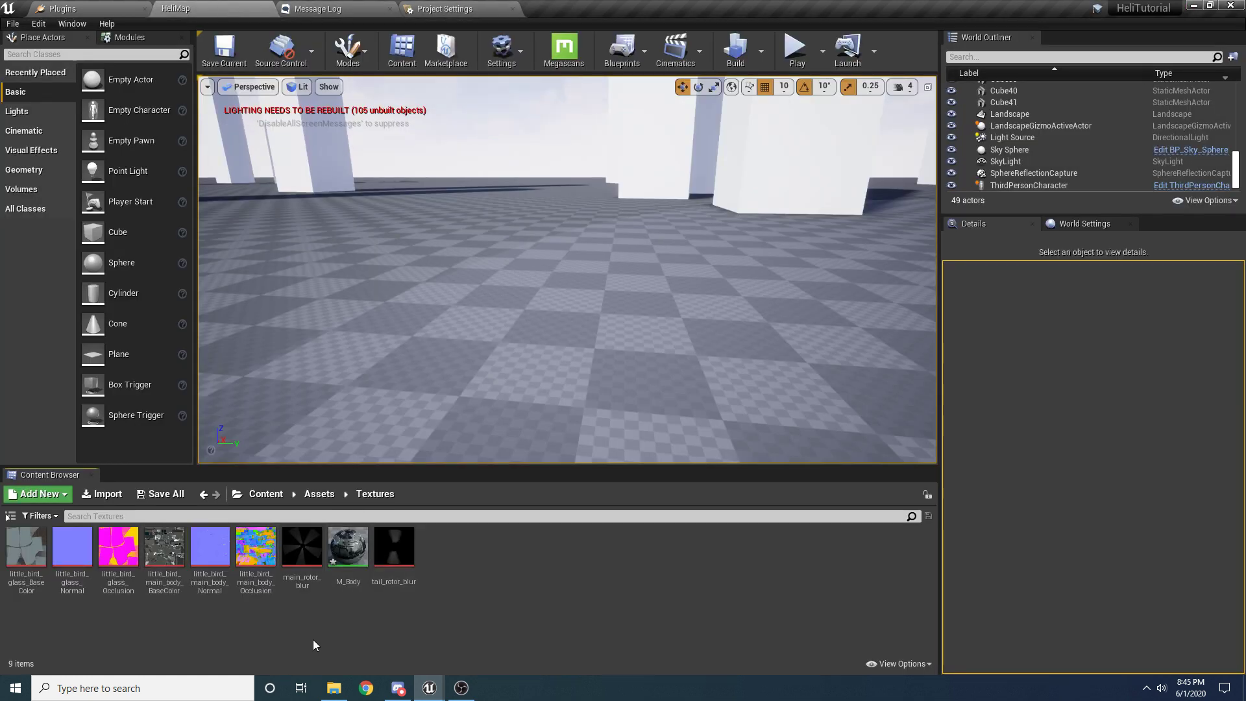
pyautogui.rightClick(555, 555)
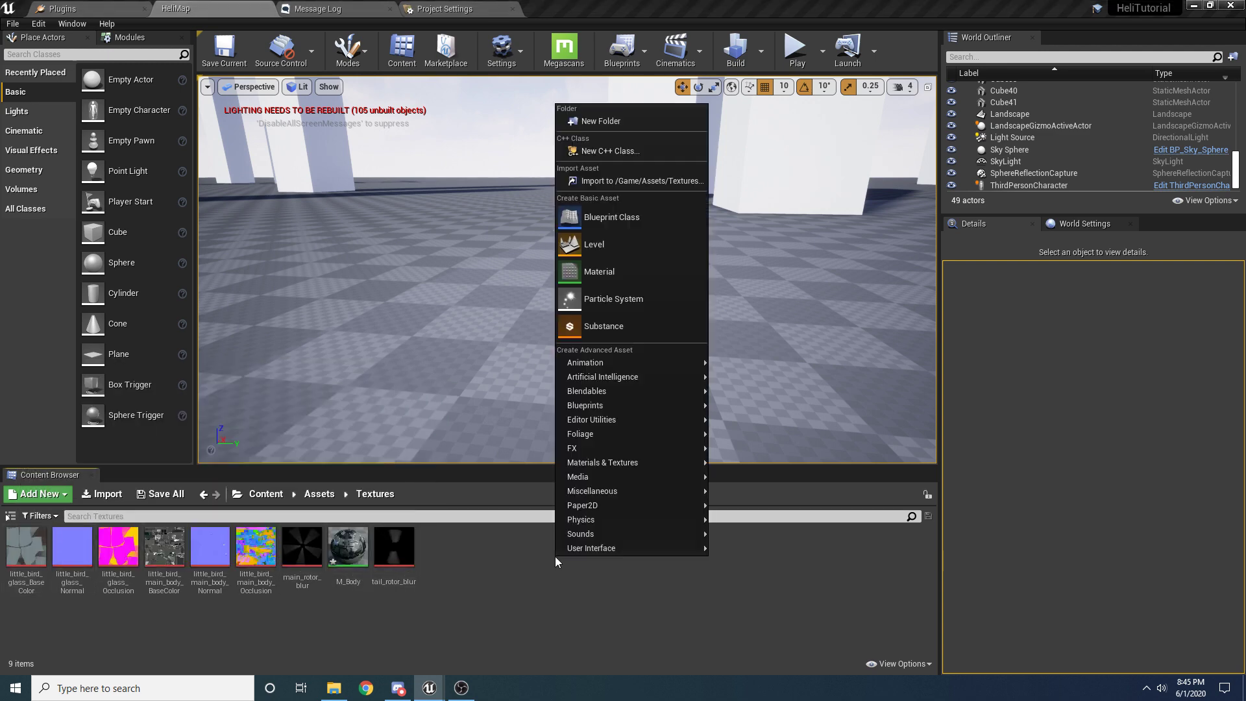
pyautogui.click(613, 276)
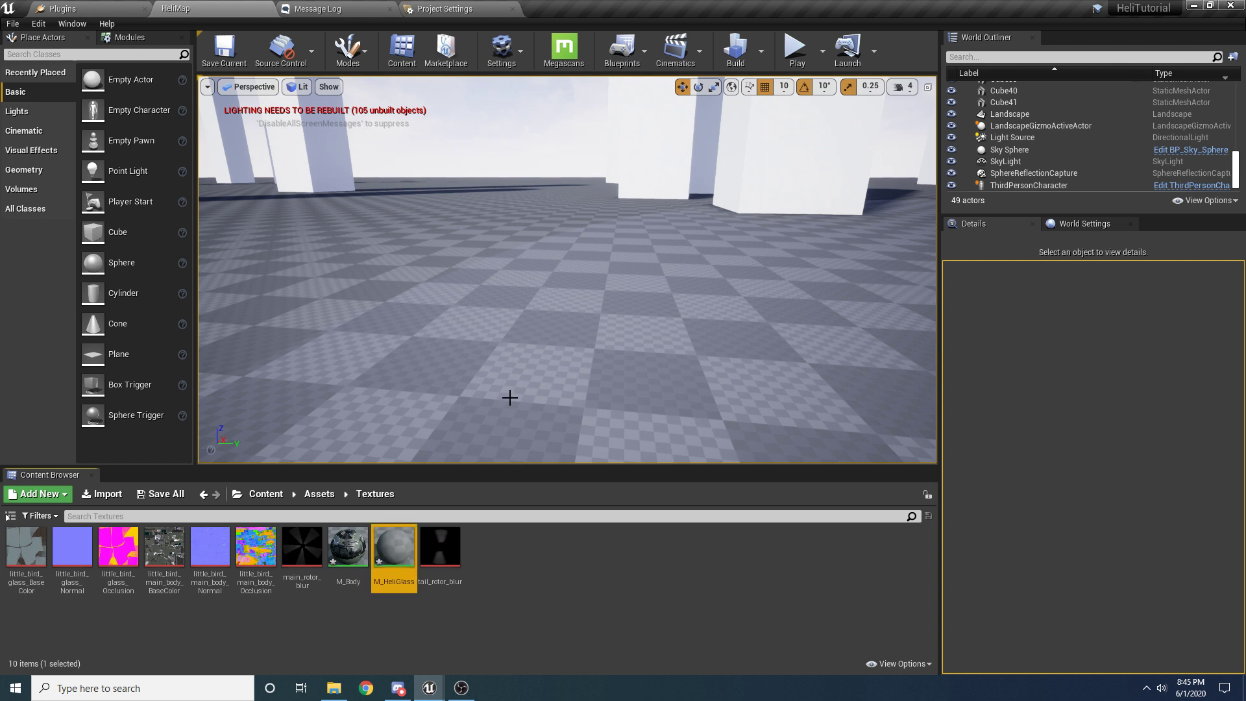
# Step: Rename the M_Body material as M_HeliBody
pyautogui.click(348, 551)
pyautogui.press('F2')
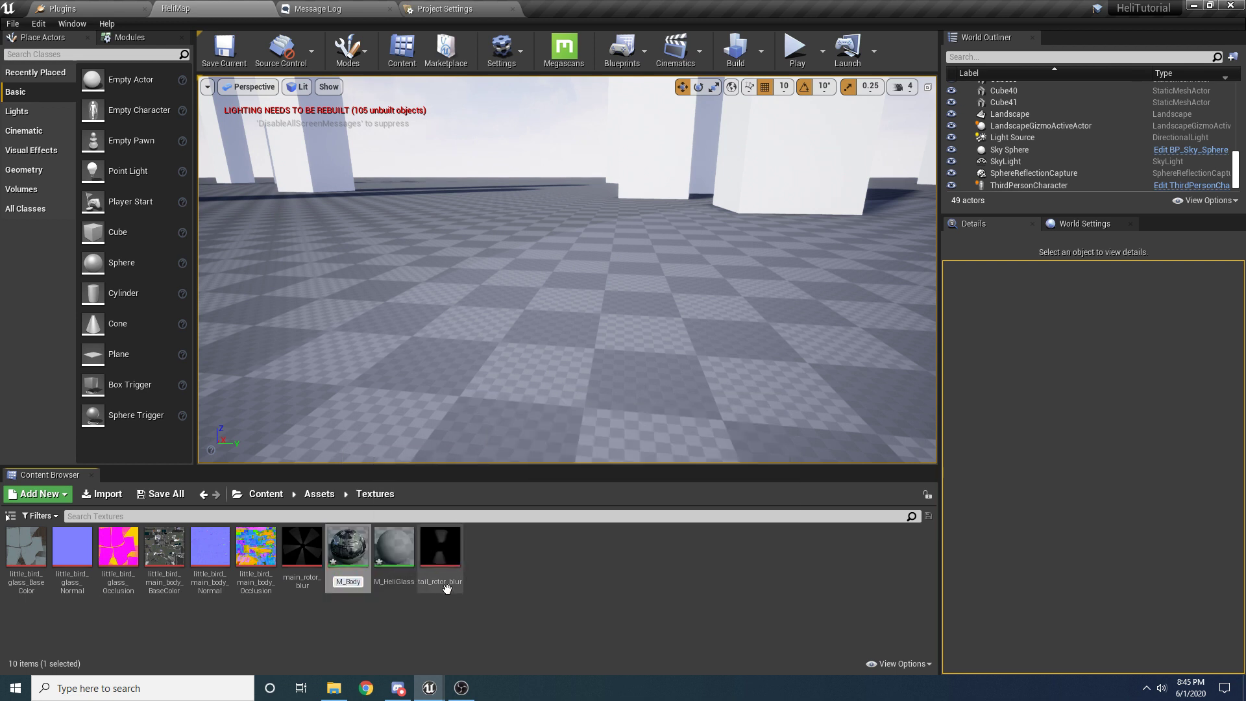
pyautogui.press('Return')
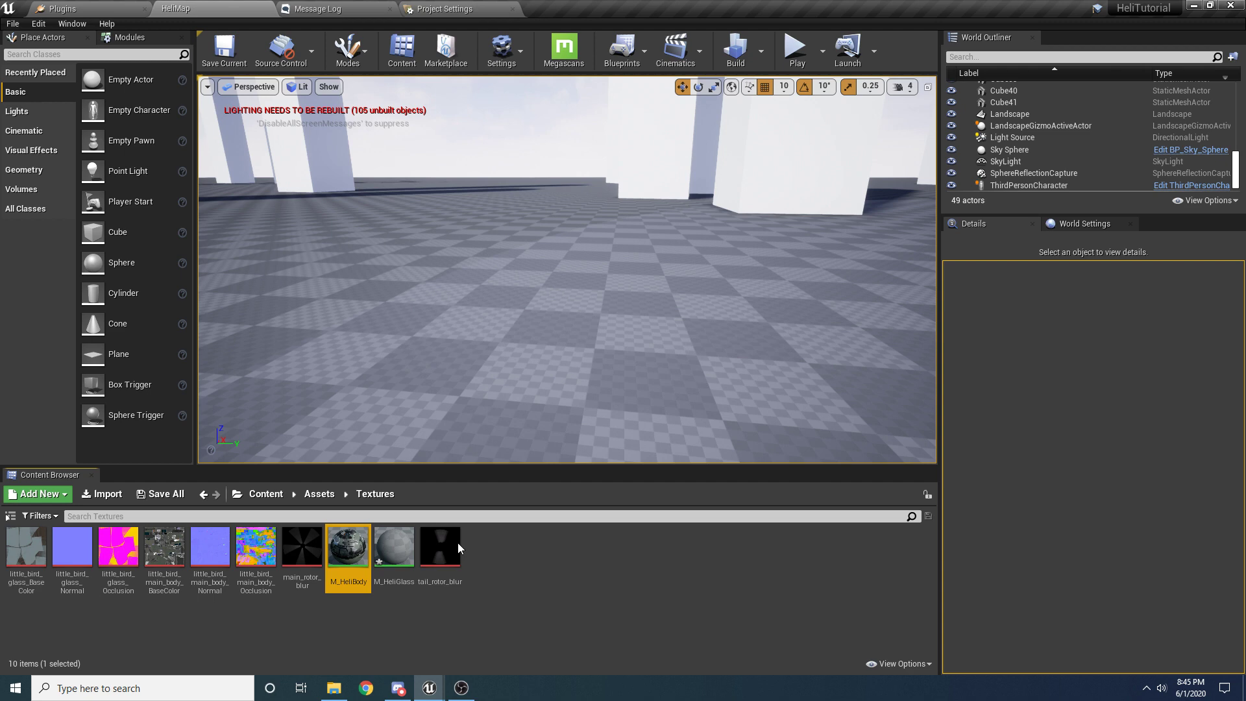
# Step: Open the M_HeliGlass material and add the glass BaseColor, Normal and OcclusionRoughnessMetallic textures to its graph
pyautogui.click(394, 549)
pyautogui.moveTo(0, 115); pyautogui.dragTo(240, 63)
pyautogui.moveTo(655, 261); pyautogui.dragTo(896, 429)
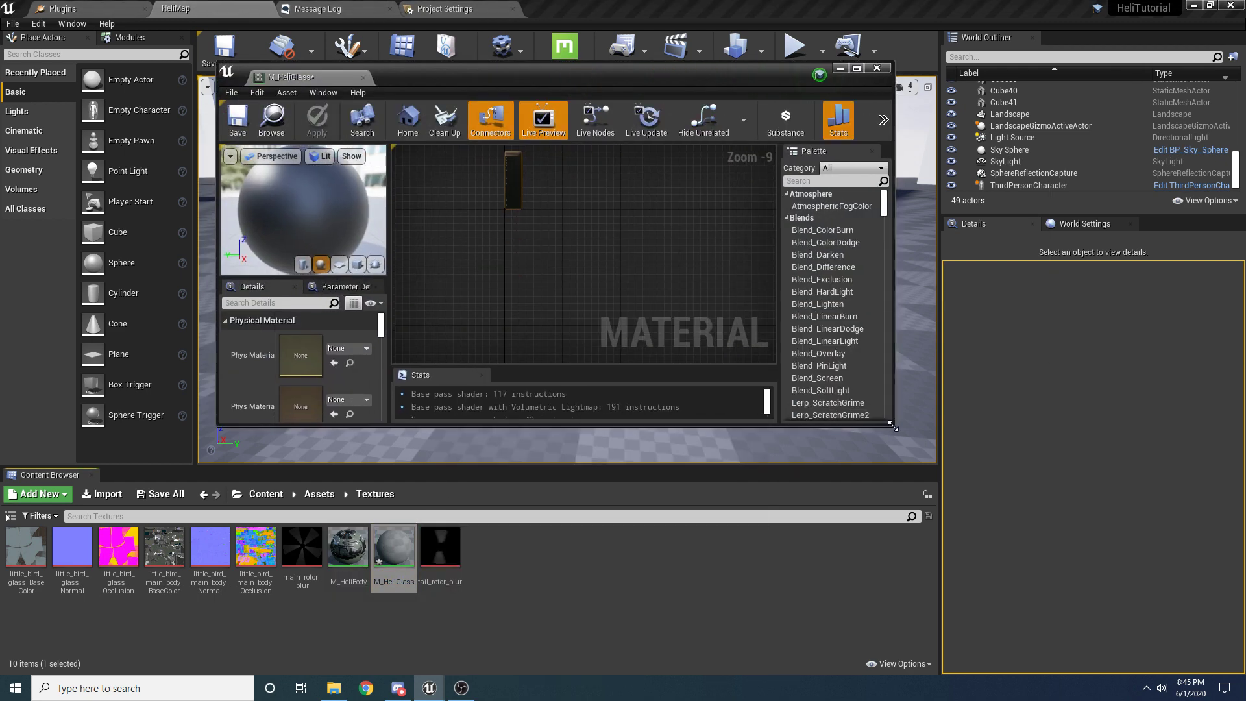
pyautogui.click(26, 549)
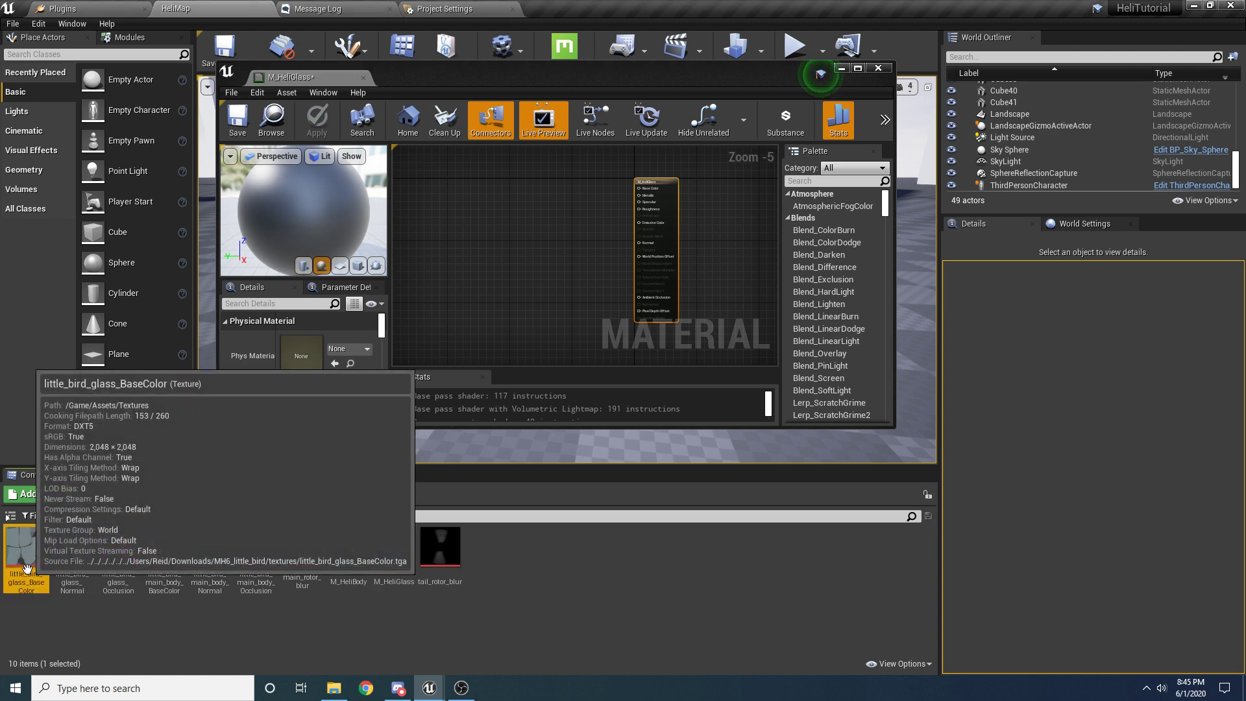
pyautogui.keyDown('ctrl'); pyautogui.click(72, 548); pyautogui.keyUp('ctrl')
pyautogui.keyDown('ctrl'); pyautogui.click(118, 549); pyautogui.keyUp('ctrl')
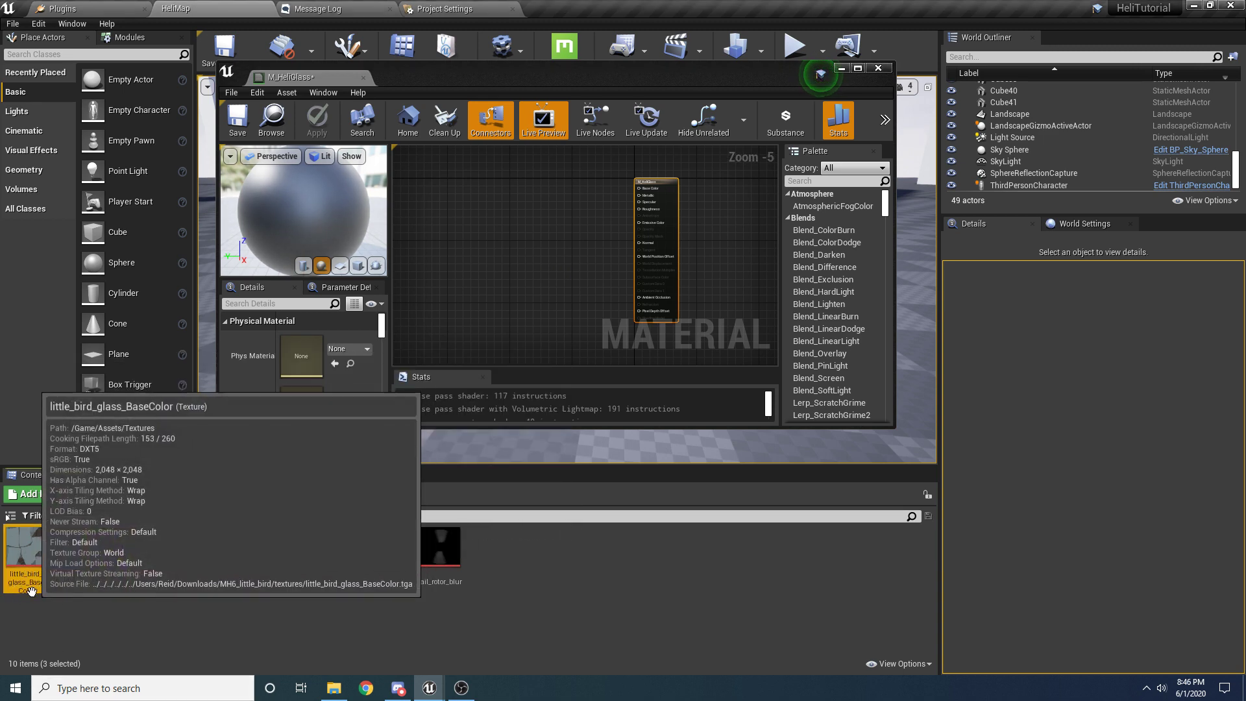
pyautogui.moveTo(71, 574); pyautogui.dragTo(504, 198)
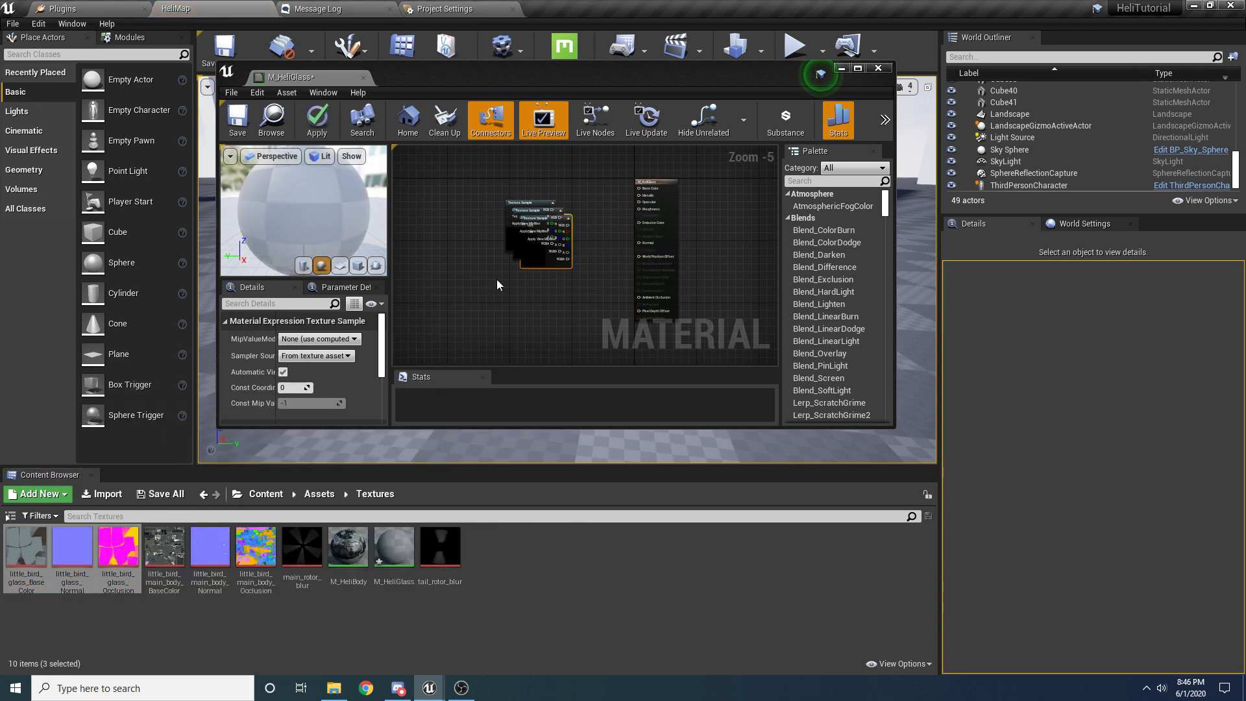
# Step: Dock the M_HeliGlass editor in the main window and arrange its three texture samples in a vertical column
pyautogui.moveTo(331, 76); pyautogui.dragTo(617, 8)
pyautogui.scroll(2, 534, 196)
pyautogui.scroll(3, 532, 188)
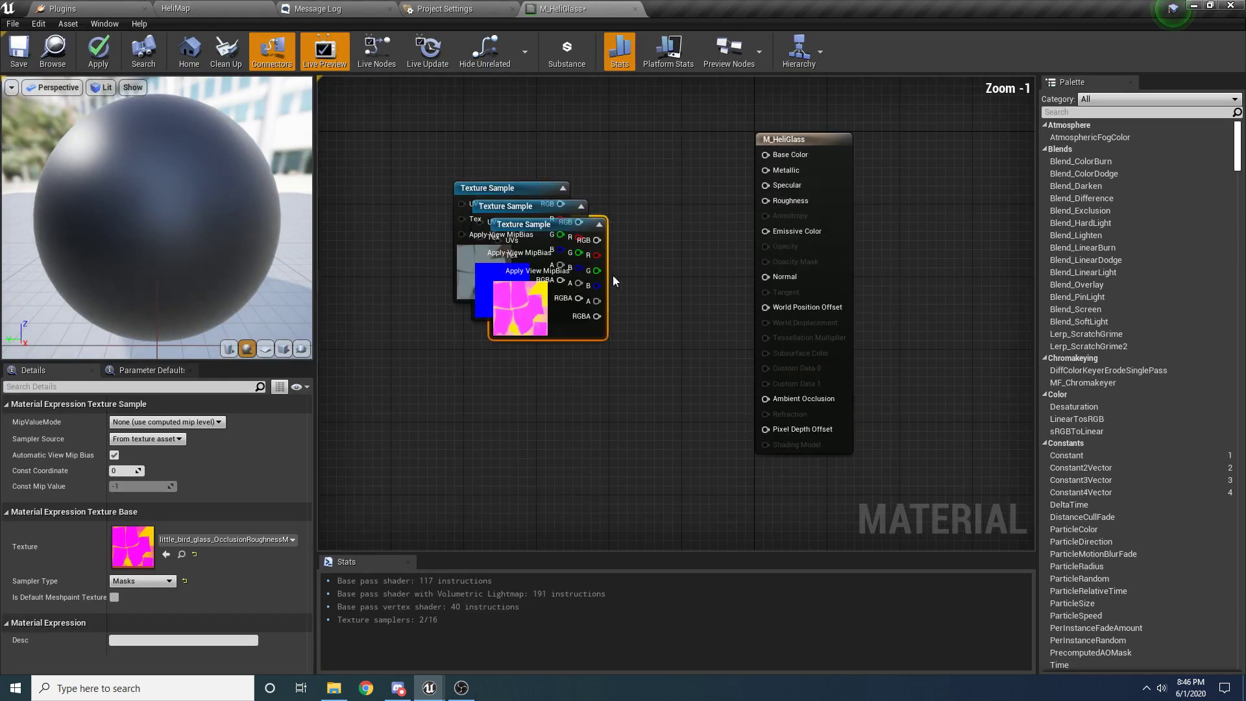
pyautogui.moveTo(568, 349); pyautogui.dragTo(512, 530)
pyautogui.moveTo(511, 186); pyautogui.dragTo(497, 65)
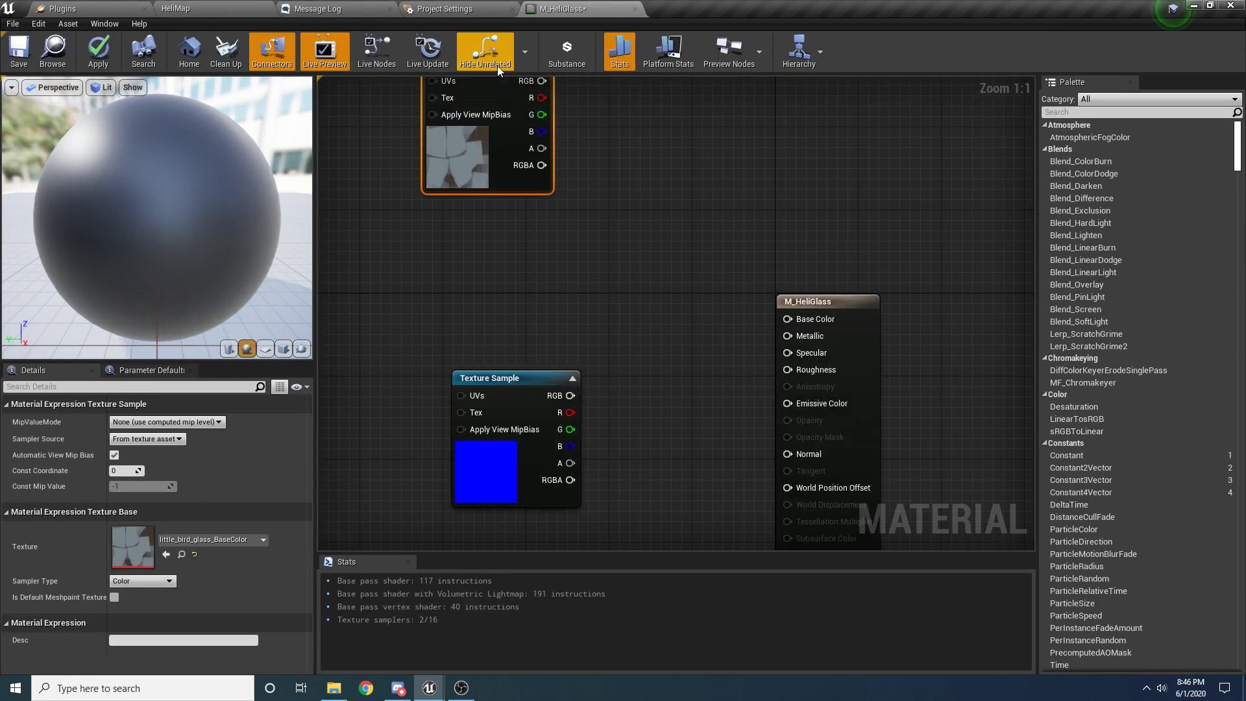
pyautogui.moveTo(491, 162); pyautogui.dragTo(512, 297)
pyautogui.moveTo(523, 391); pyautogui.dragTo(518, 284, button='right')
pyautogui.moveTo(518, 284); pyautogui.dragTo(510, 250)
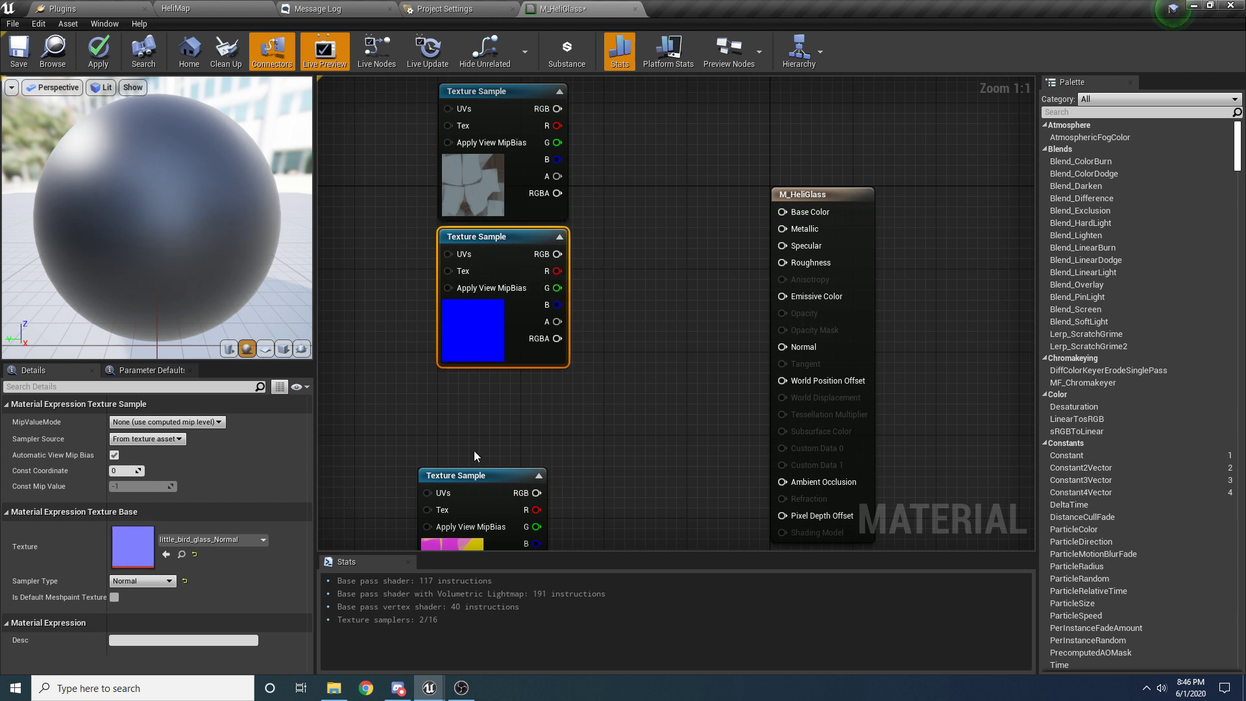
pyautogui.moveTo(481, 483); pyautogui.dragTo(502, 390)
pyautogui.moveTo(501, 388); pyautogui.dragTo(471, 448, button='right')
# Step: Connect the glass BaseColor texture's RGB output to Base Color and the Normal texture's RGB output to Normal
pyautogui.moveTo(527, 169); pyautogui.dragTo(767, 275)
pyautogui.moveTo(766, 271); pyautogui.dragTo(731, 176)
pyautogui.click(719, 215)
pyautogui.moveTo(778, 251); pyautogui.dragTo(727, 148)
pyautogui.moveTo(526, 314); pyautogui.dragTo(700, 302)
pyautogui.moveTo(587, 403); pyautogui.dragTo(567, 280, button='right')
pyautogui.moveTo(509, 339); pyautogui.dragTo(509, 396, button='right')
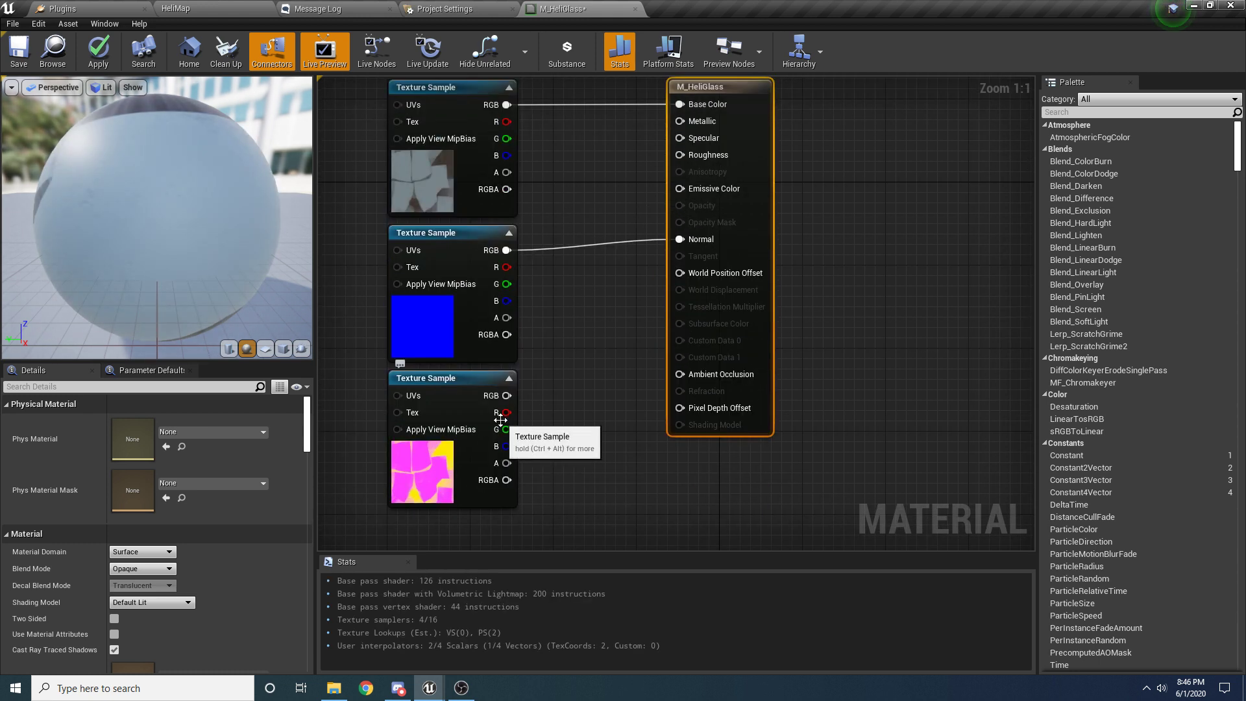
# Step: Connect the glass OcclusionRoughnessMetallic texture's R to Ambient Occlusion, G to Roughness and B to Metallic, and align its node with the others
pyautogui.moveTo(500, 420); pyautogui.dragTo(680, 374)
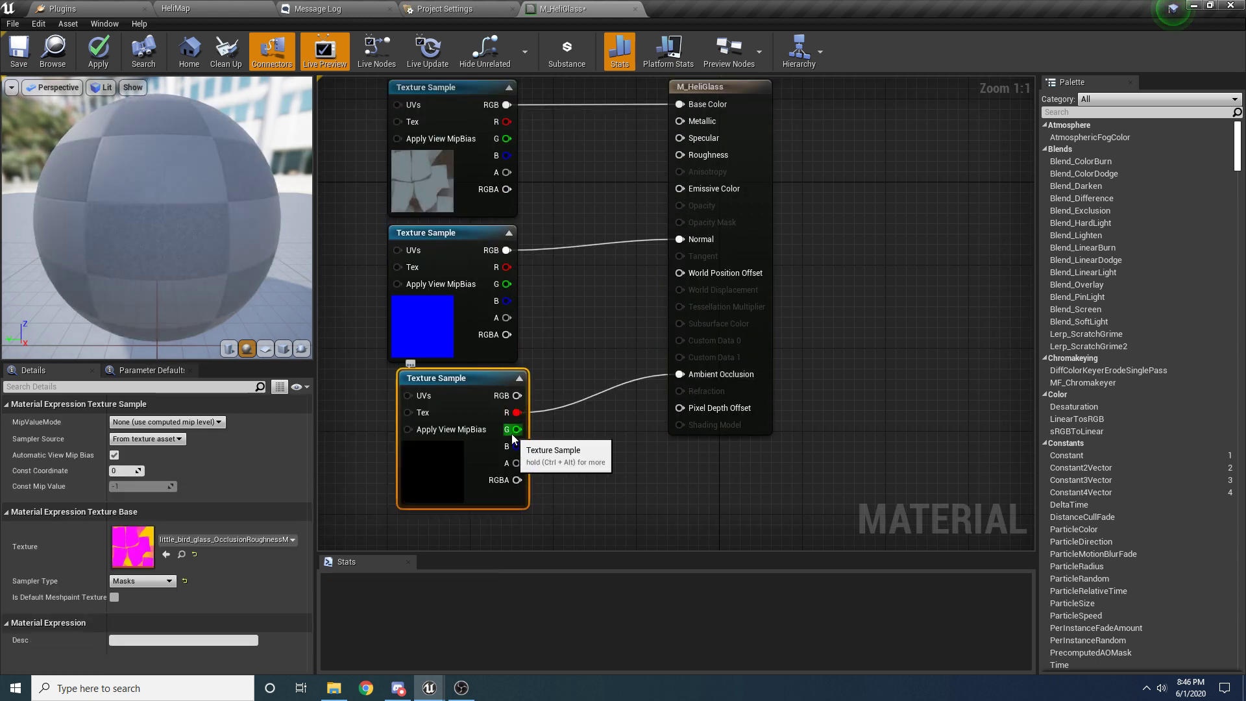
pyautogui.moveTo(511, 433); pyautogui.dragTo(679, 154)
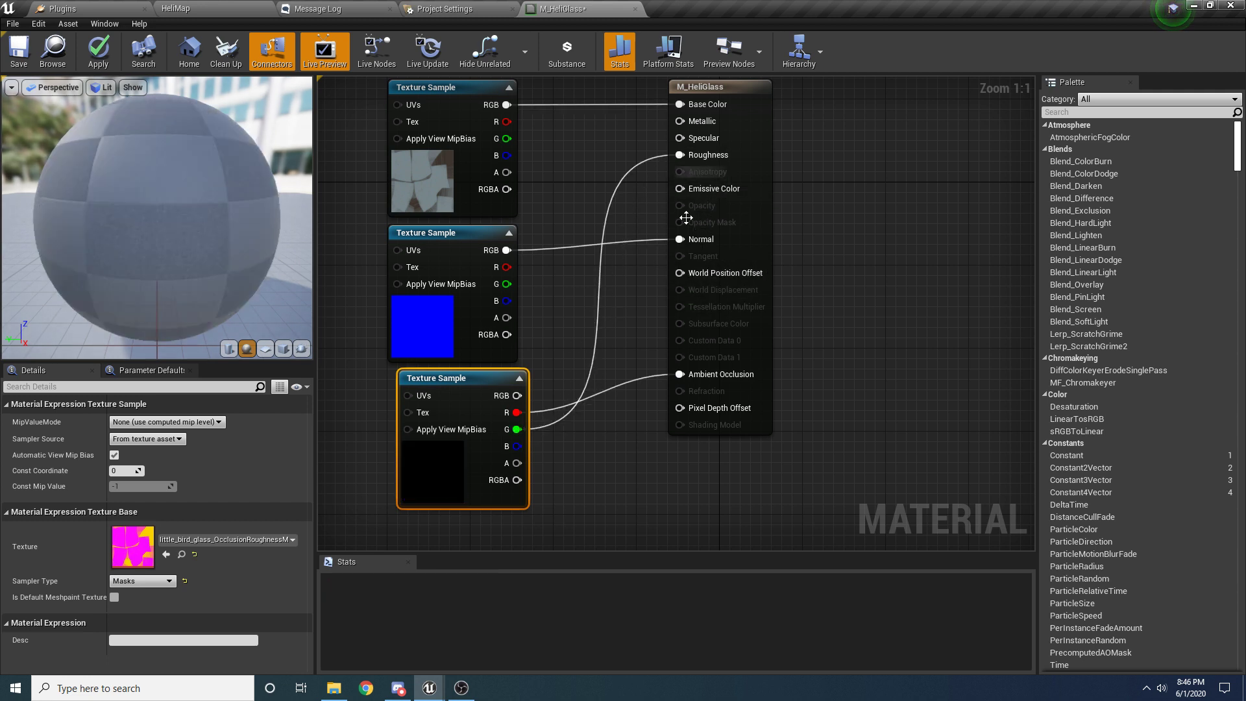
pyautogui.moveTo(518, 446); pyautogui.dragTo(680, 122)
pyautogui.moveTo(466, 391); pyautogui.dragTo(455, 391)
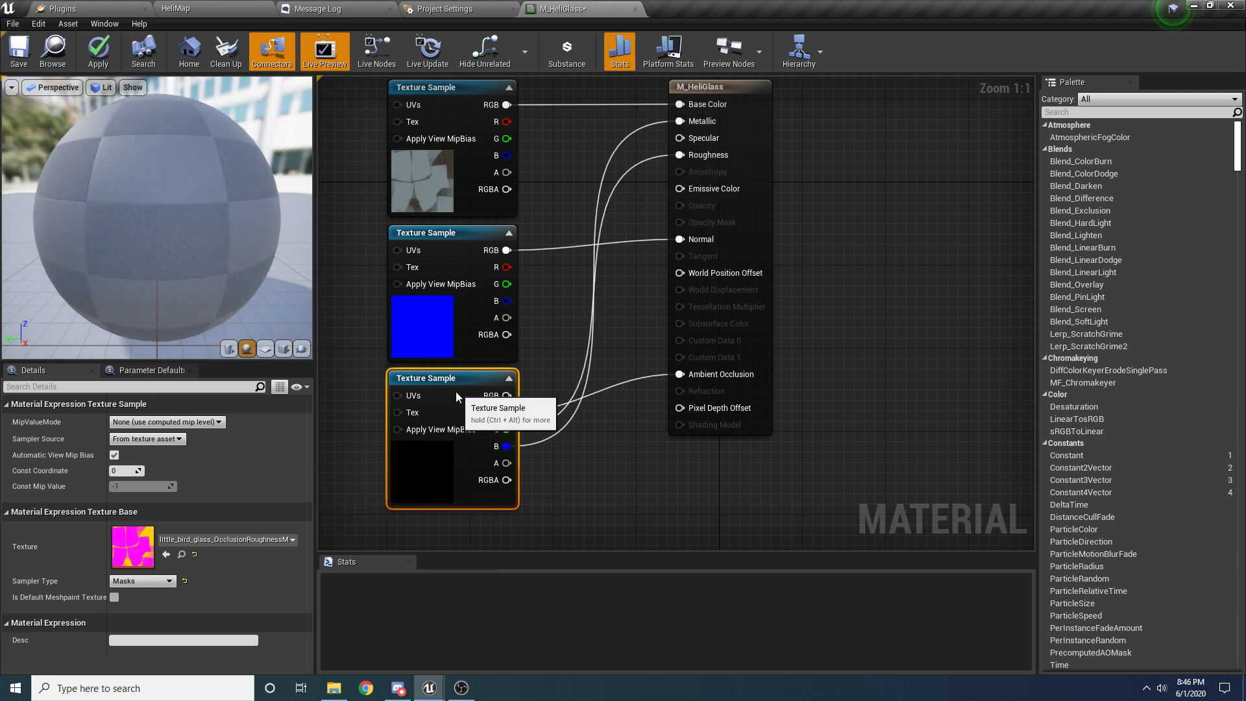
pyautogui.moveTo(559, 320); pyautogui.dragTo(559, 365, button='right')
pyautogui.click(559, 365)
# Step: Set the M_HeliGlass material's Blend Mode to Translucent
pyautogui.moveTo(147, 197); pyautogui.dragTo(184, 228)
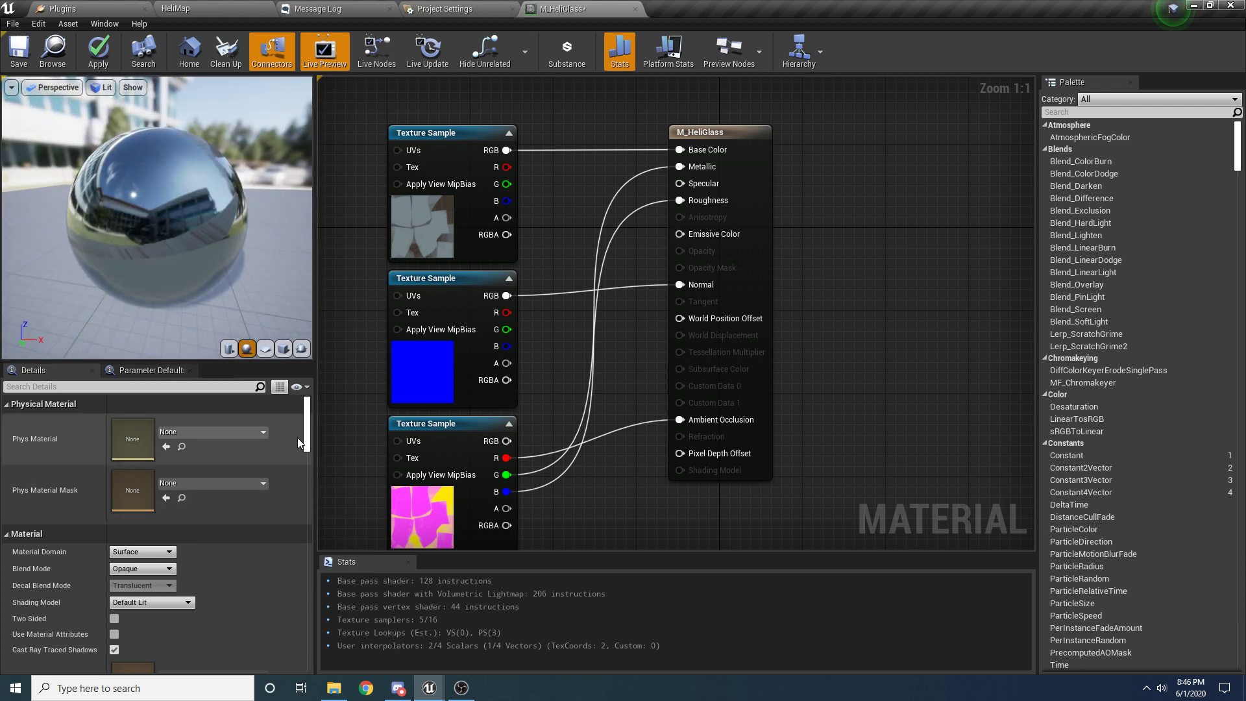
pyautogui.moveTo(310, 433); pyautogui.dragTo(308, 440)
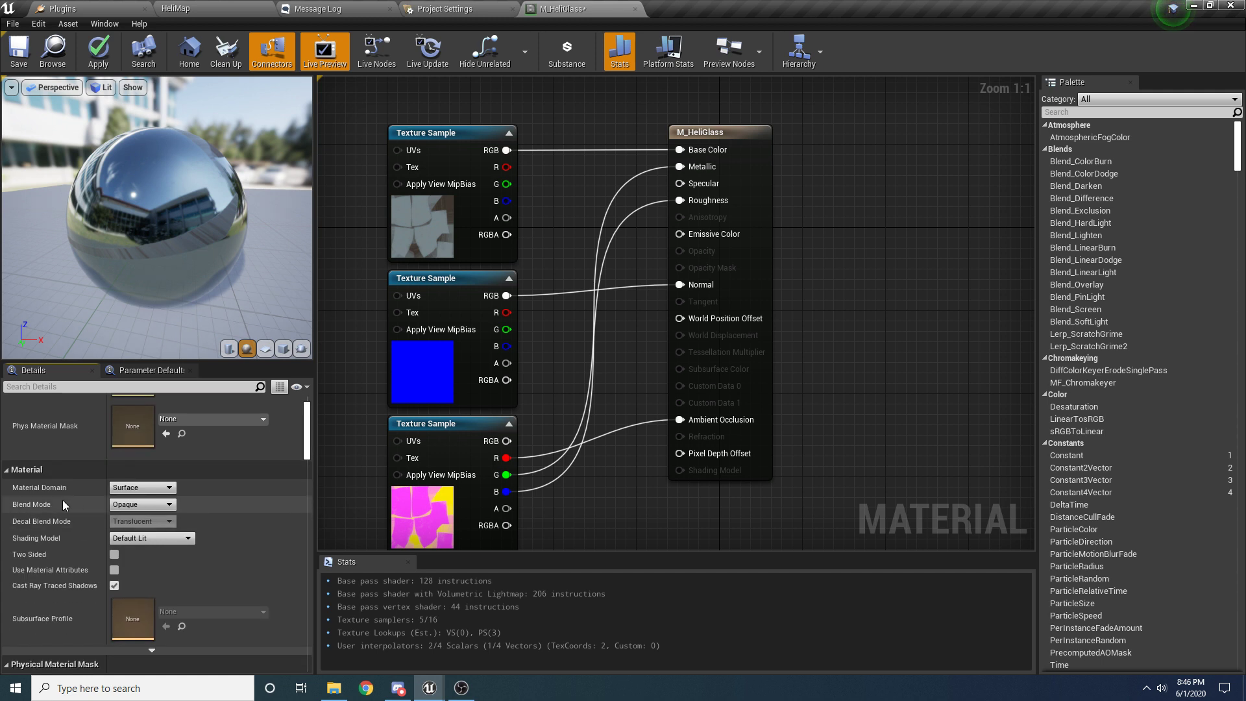
pyautogui.click(719, 134)
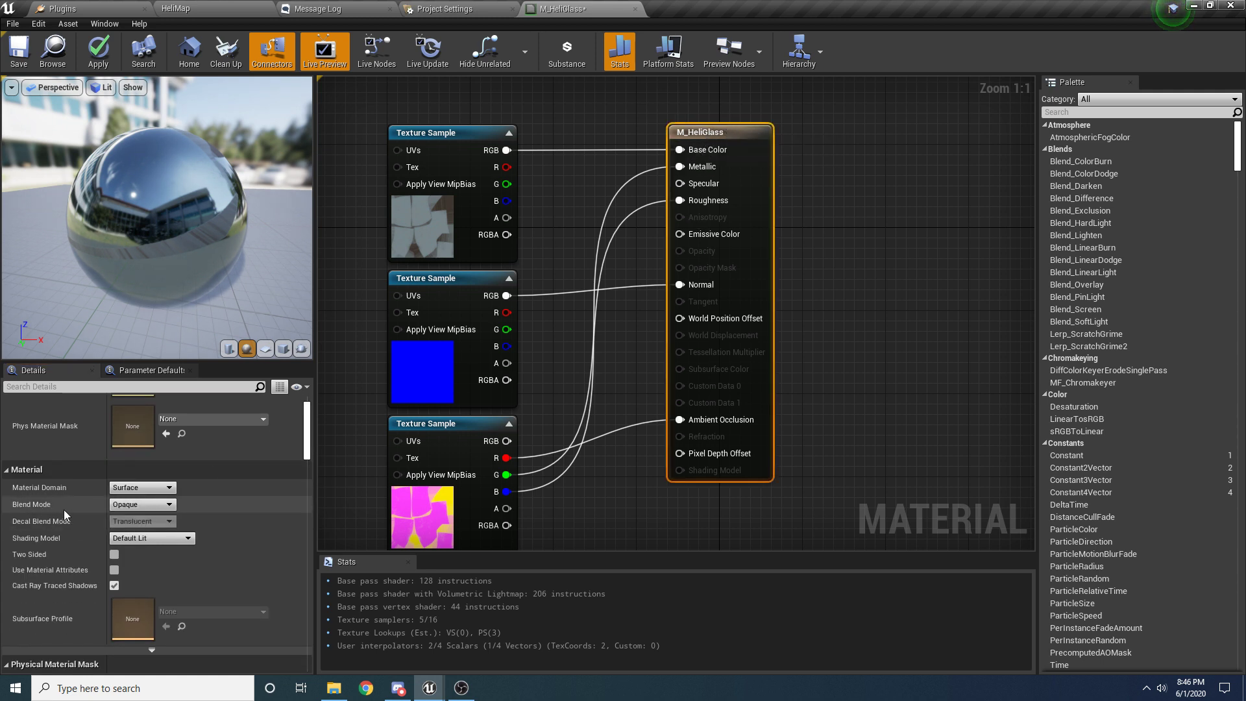
pyautogui.click(140, 504)
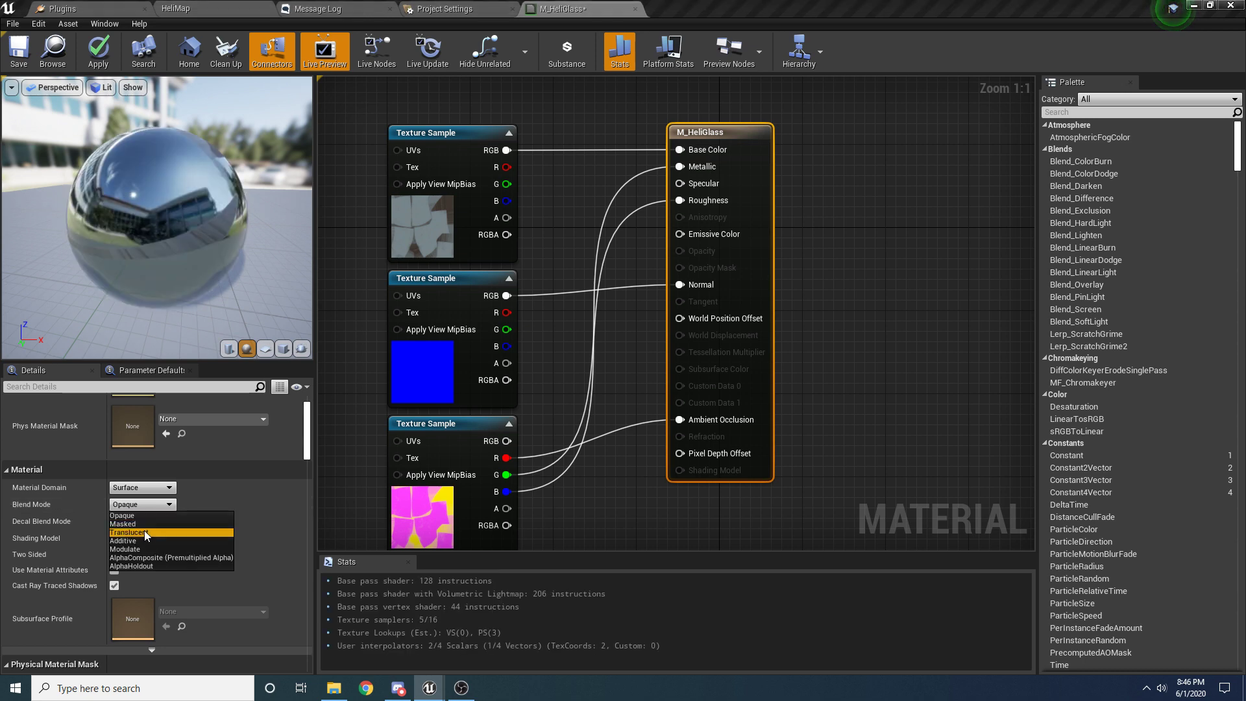
pyautogui.click(144, 531)
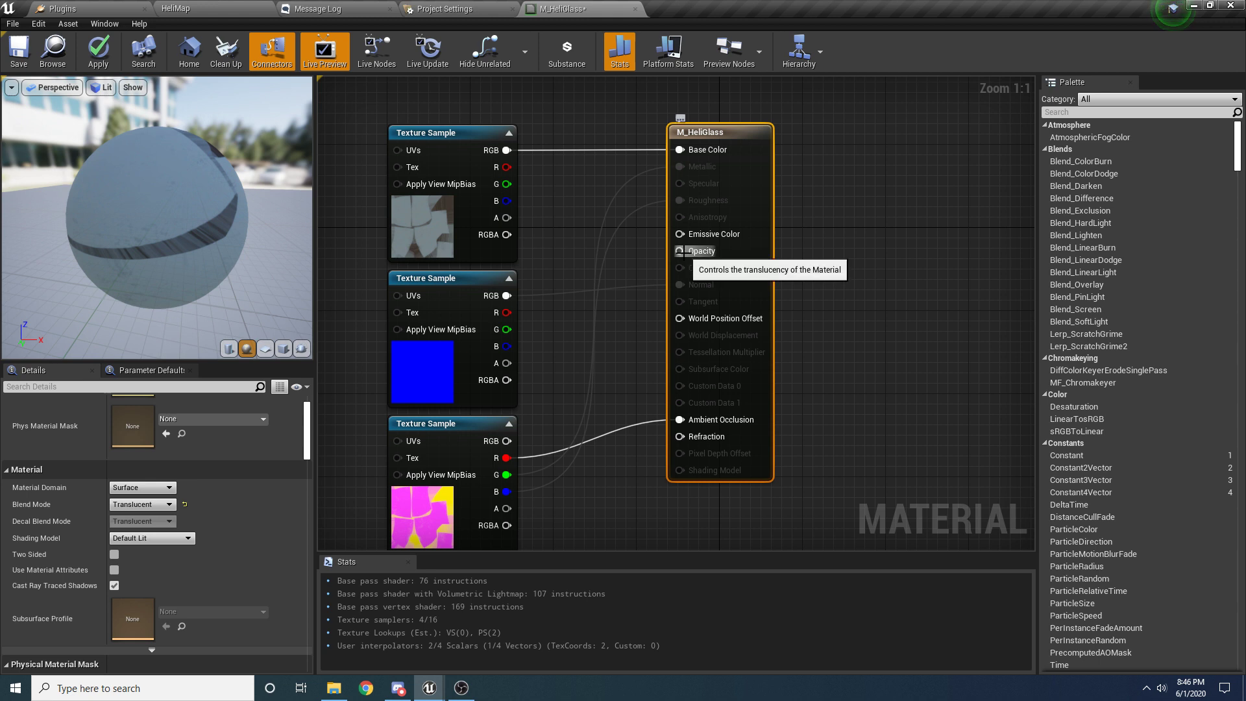
# Step: Connect the glass BaseColor texture's alpha output to Opacity, save the material and inspect the preview sphere
pyautogui.moveTo(680, 250); pyautogui.dragTo(506, 220)
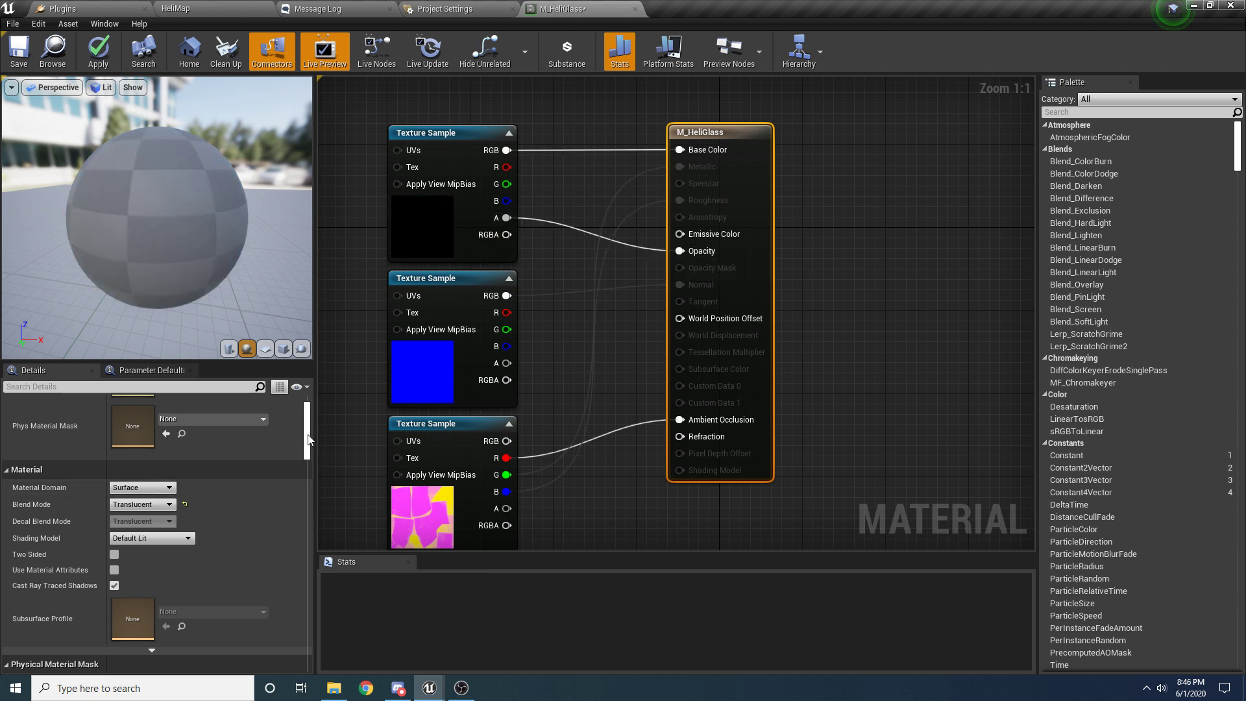
pyautogui.click(14, 57)
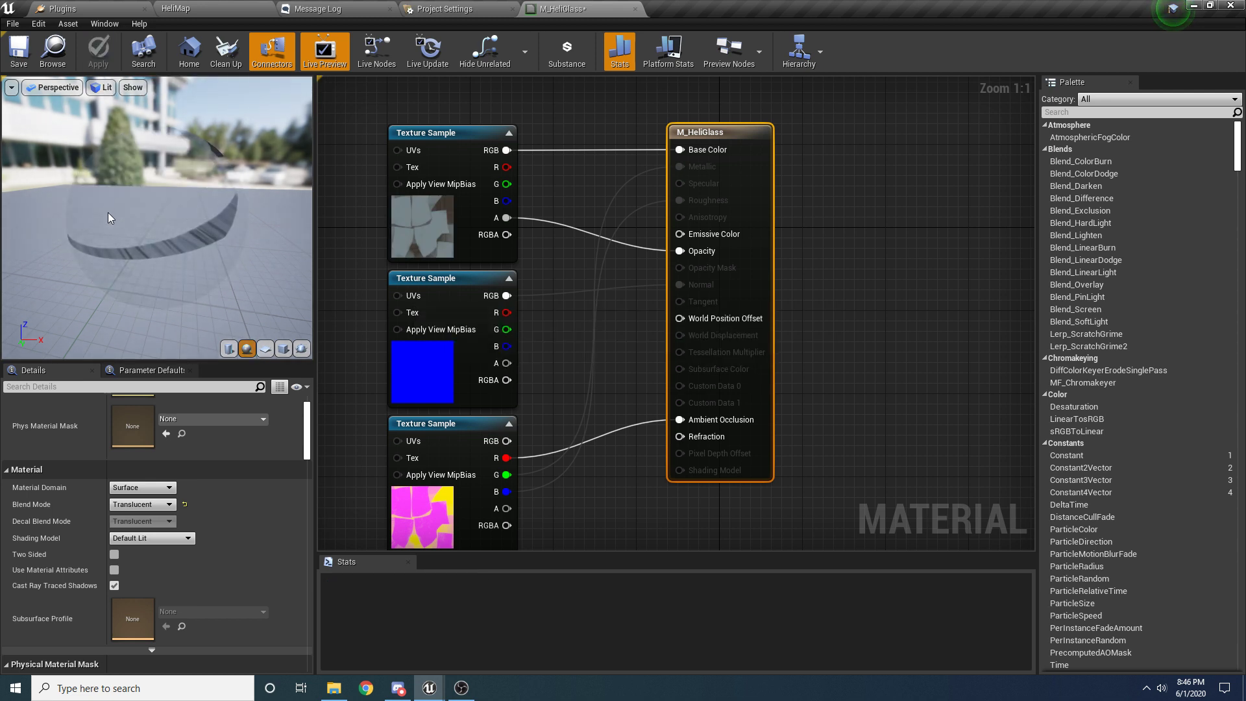
pyautogui.moveTo(107, 212); pyautogui.dragTo(272, 201)
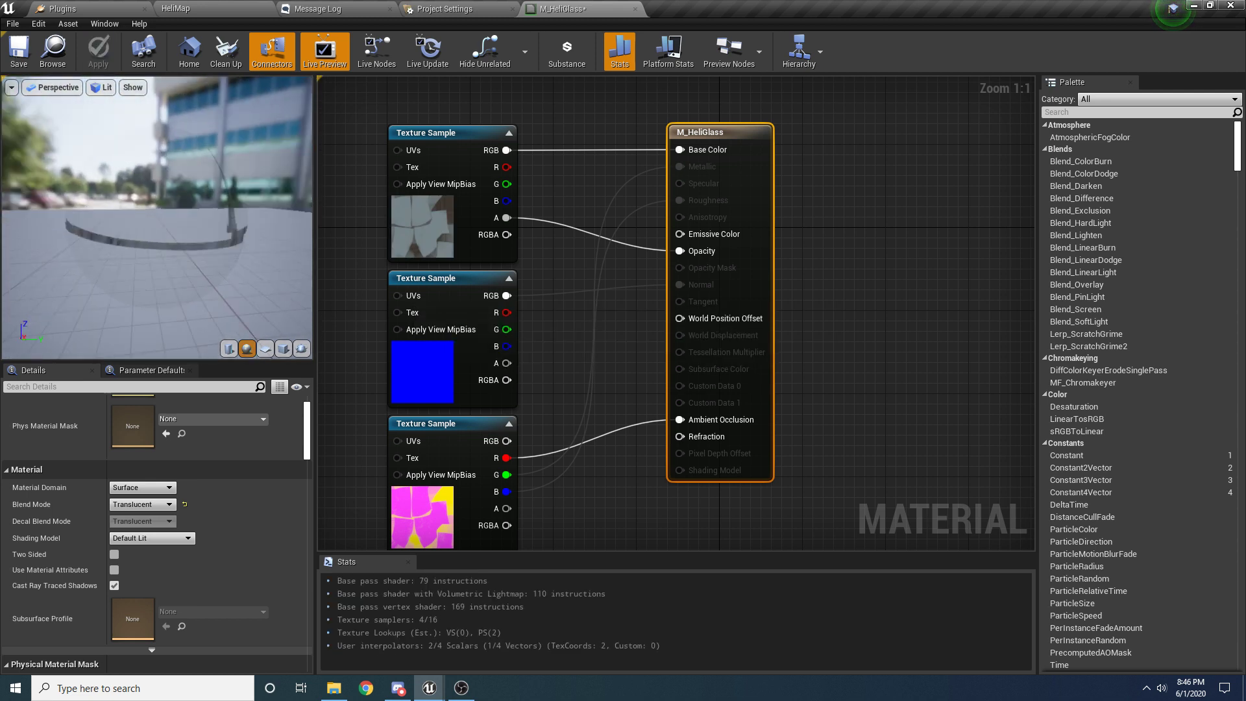
pyautogui.moveTo(168, 214); pyautogui.dragTo(218, 224)
pyautogui.moveTo(175, 287); pyautogui.dragTo(188, 253)
# Step: Set the glass material's translucency Lighting Mode to Surface TranslucencyVolume, save and close it, and return to HeliMap
pyautogui.scroll(-5, 308, 435)
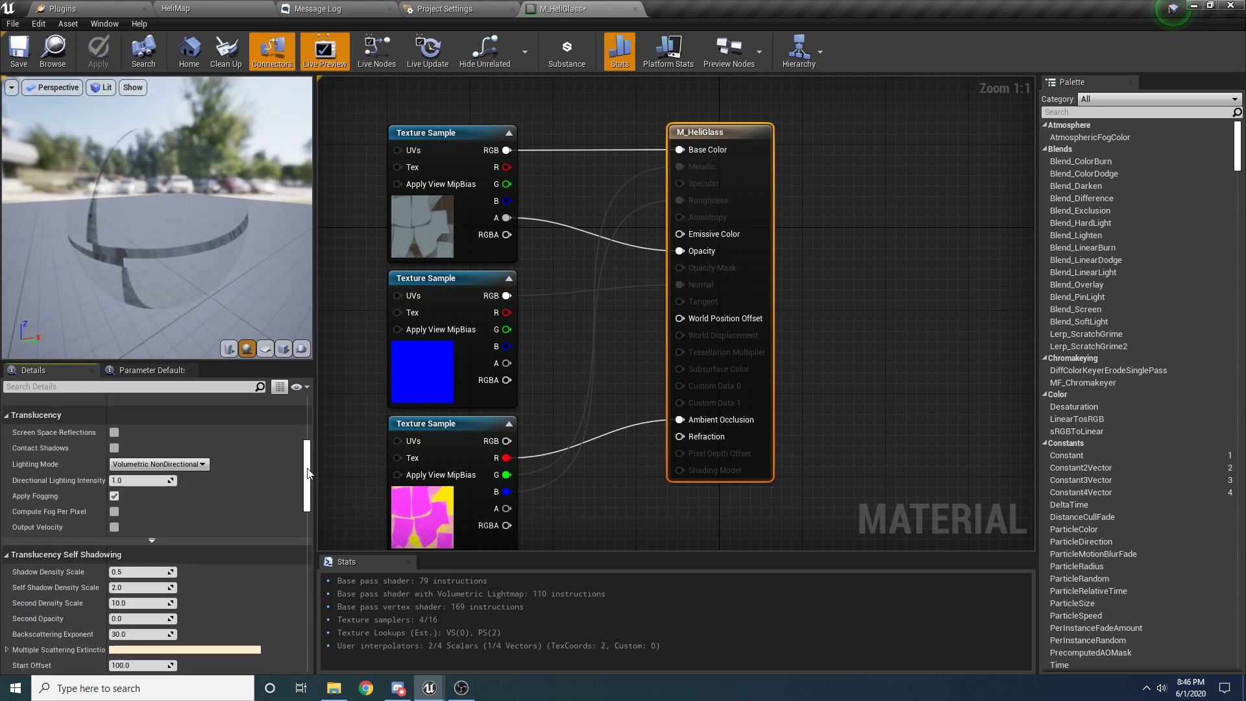
pyautogui.click(117, 464)
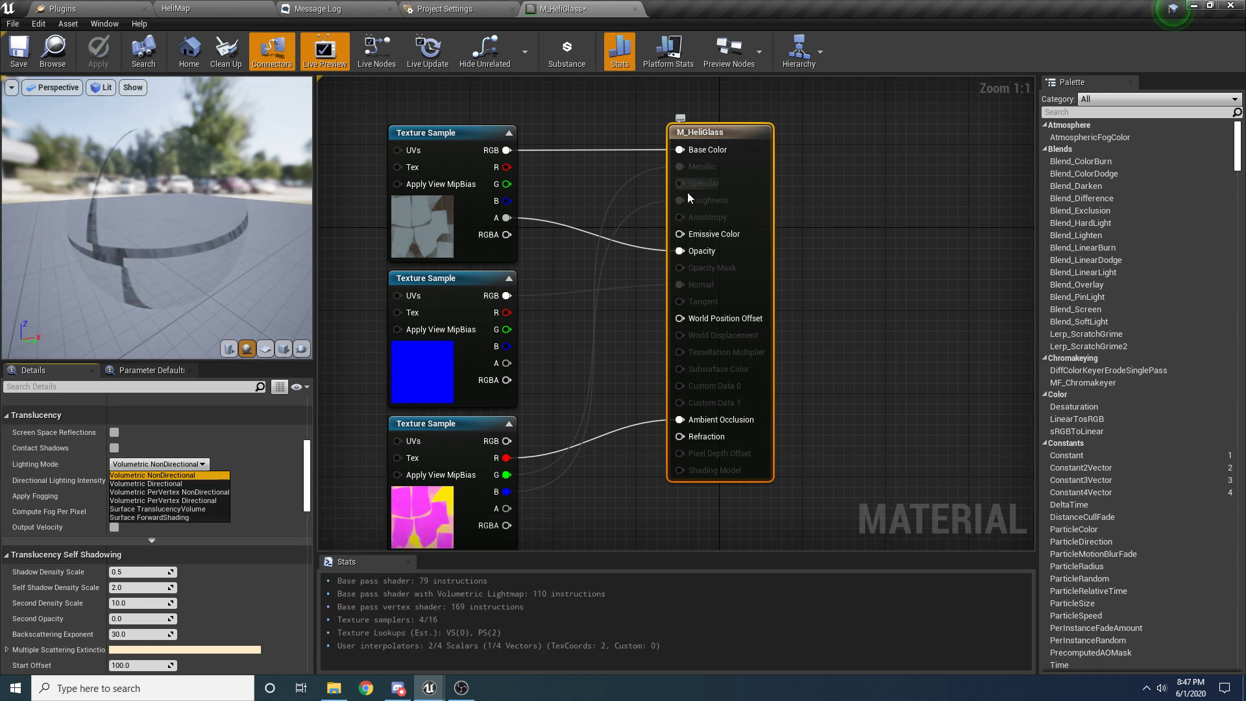
pyautogui.click(142, 509)
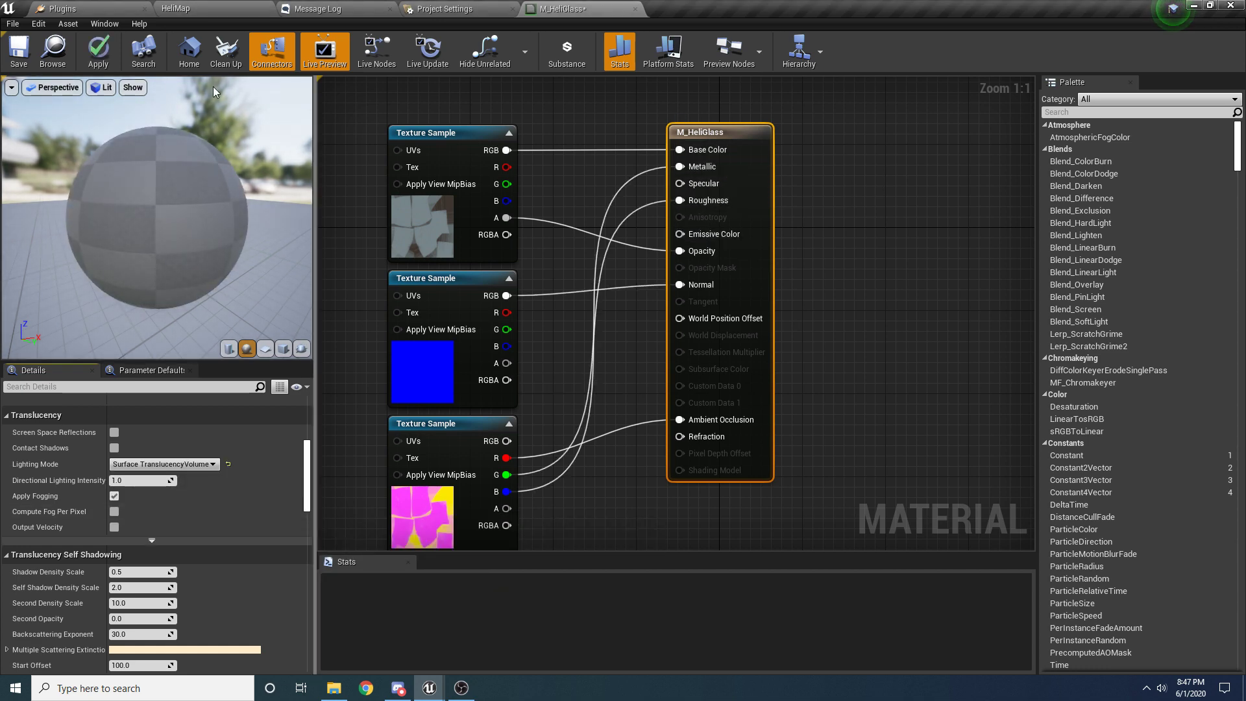
pyautogui.hotkey('ctrl', 's')
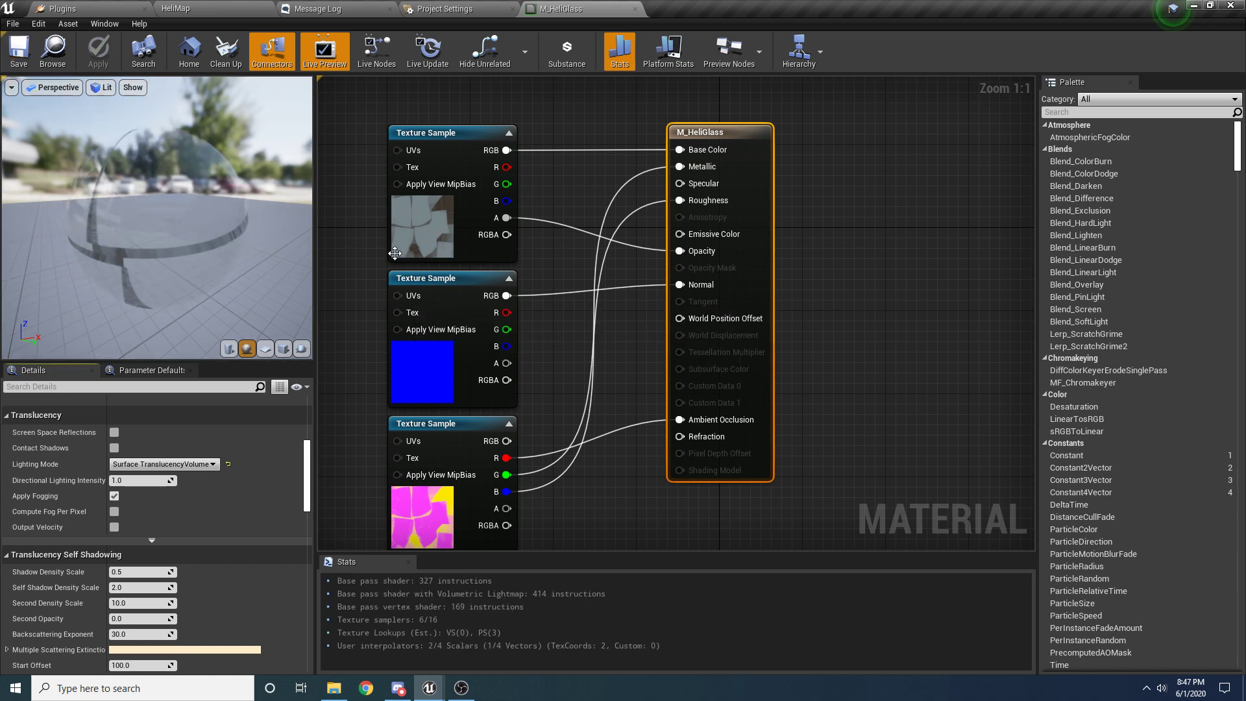
pyautogui.moveTo(127, 198); pyautogui.dragTo(143, 136)
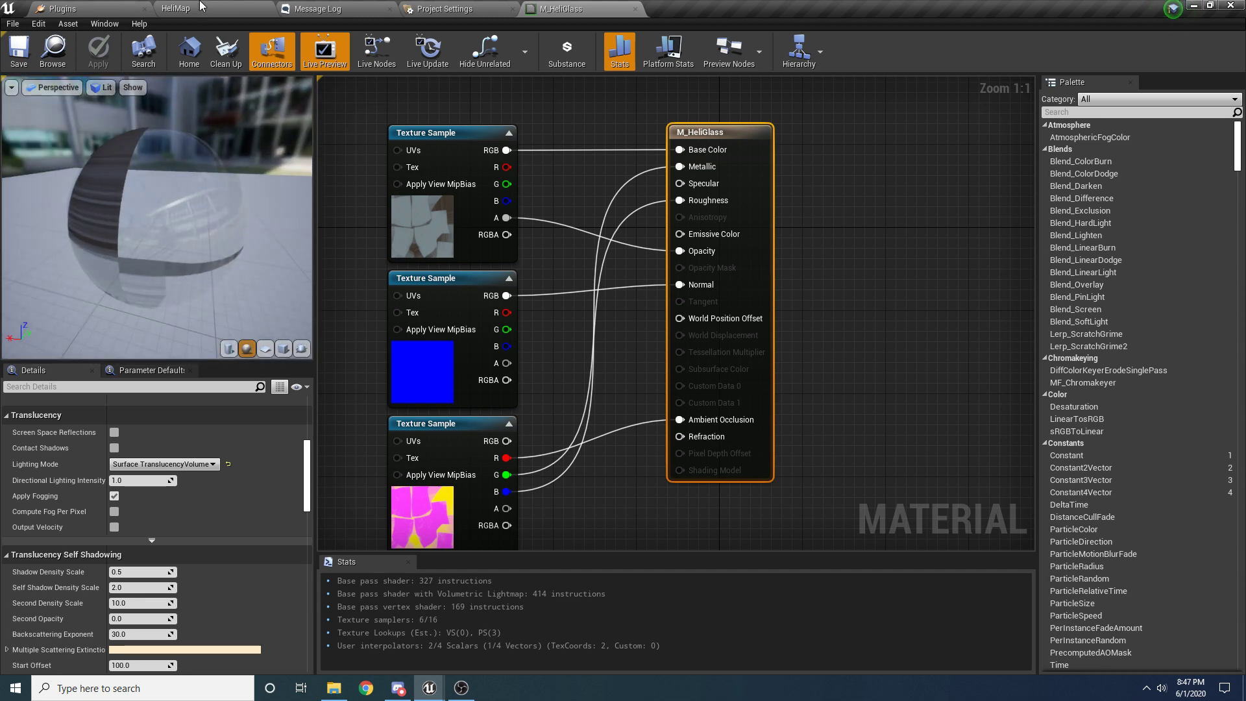
pyautogui.middleClick(584, 4)
pyautogui.click(261, 4)
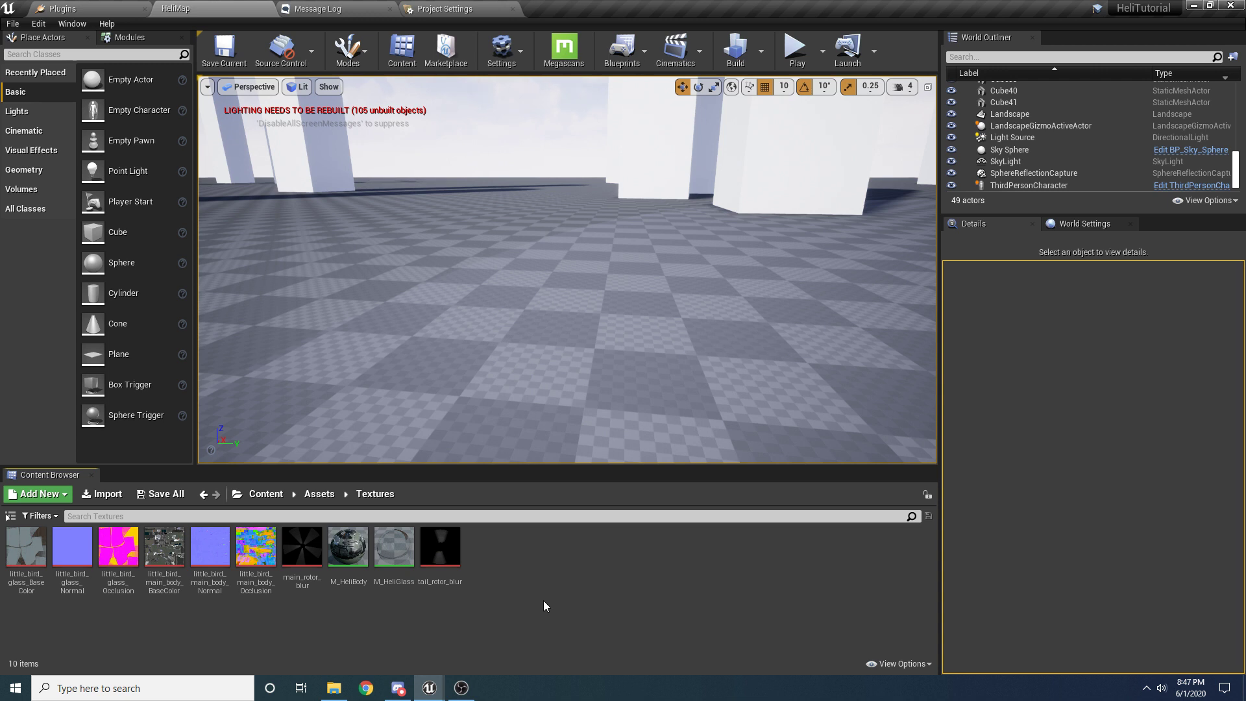
# Step: Create a material from the main_rotor_blur texture and name it M_RotorBlur
pyautogui.click(302, 548)
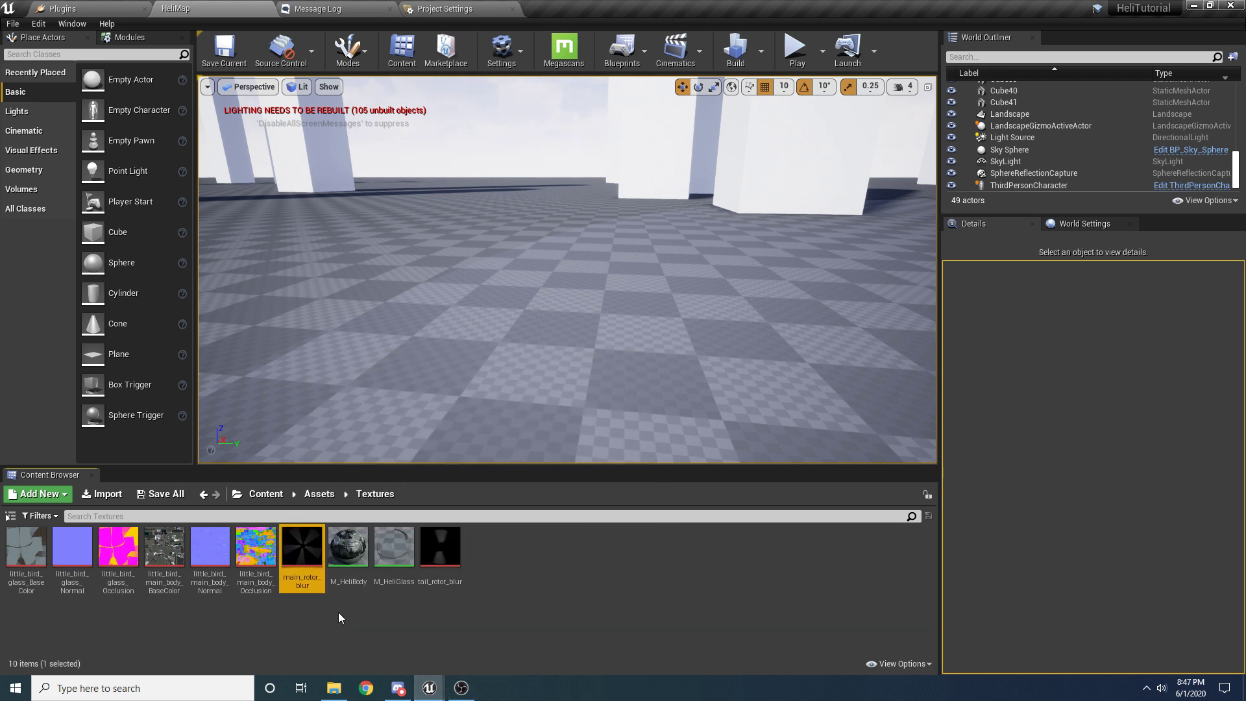
pyautogui.rightClick(310, 543)
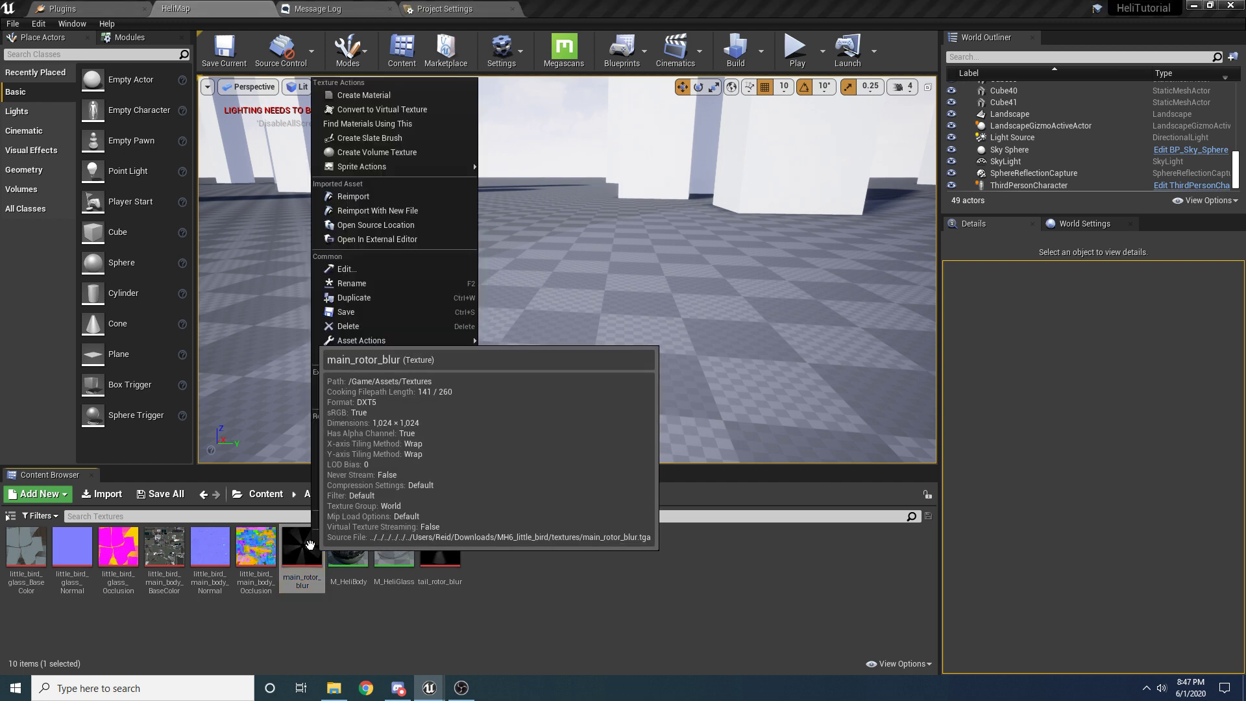
pyautogui.click(379, 100)
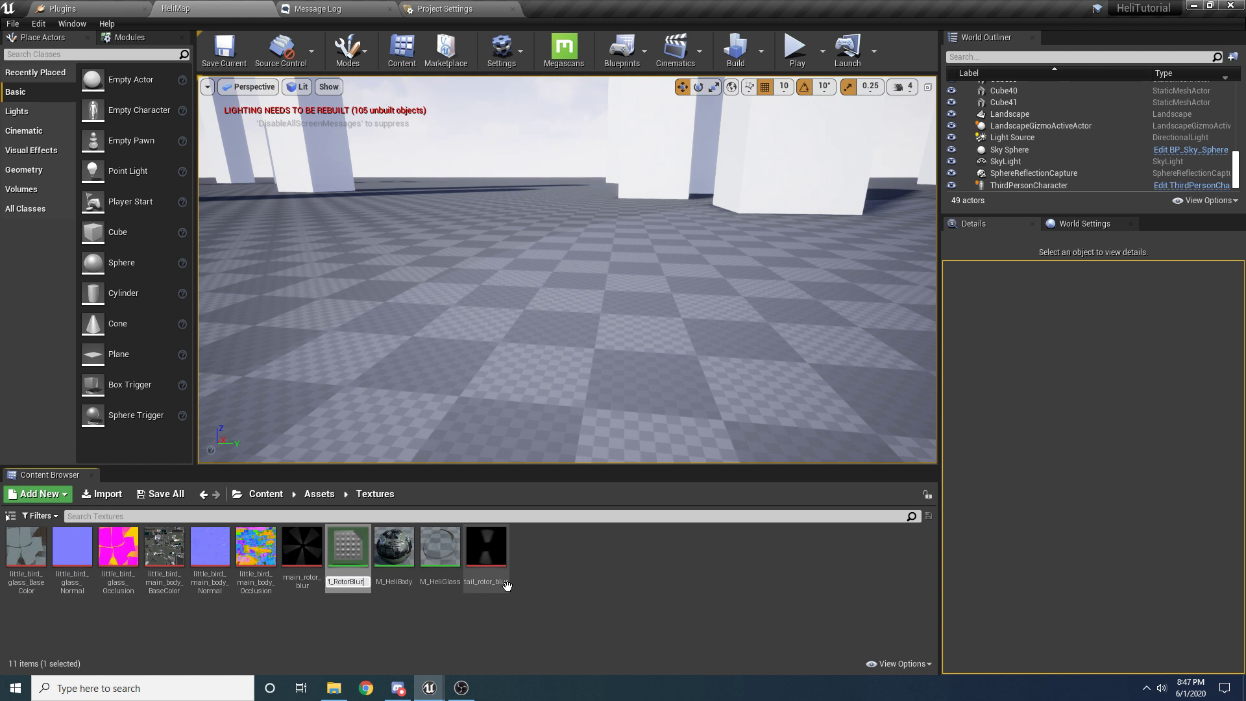
pyautogui.write('M_RotorBlur')
pyautogui.press('Return')
# Step: Open M_RotorBlur, set its Blend Mode to Translucent and connect the texture's alpha output to Opacity
pyautogui.doubleClick(440, 549)
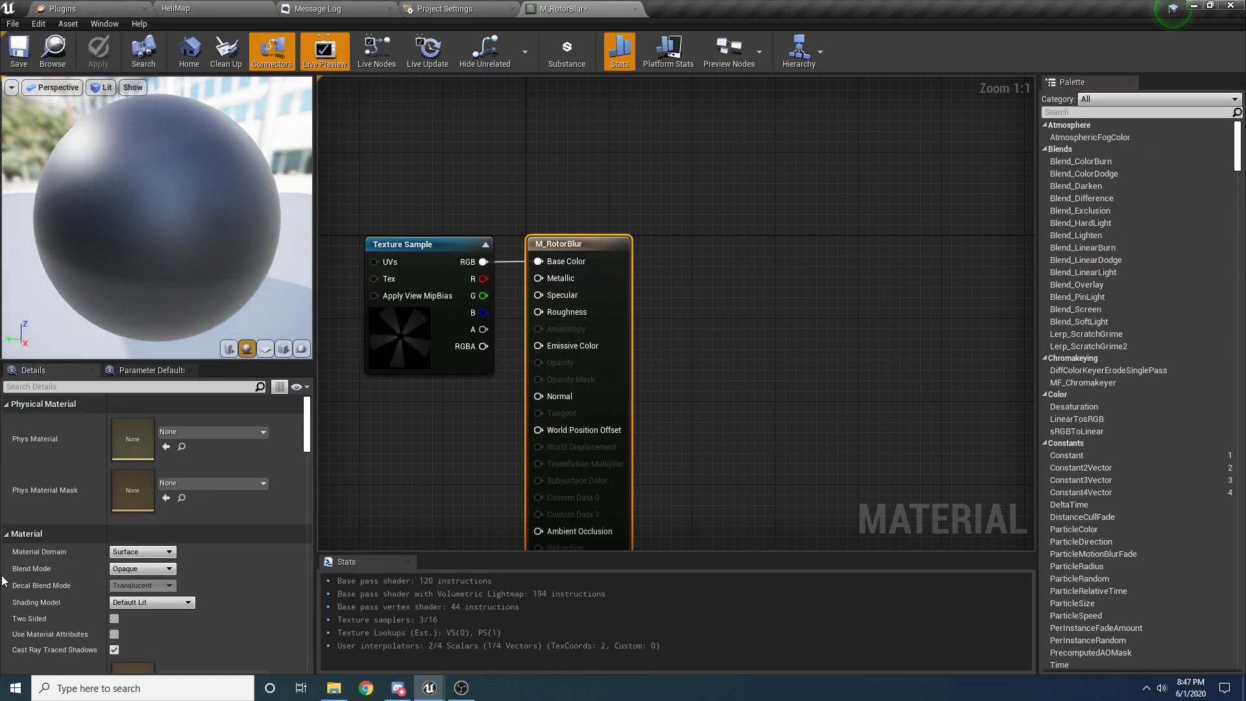
pyautogui.click(139, 567)
pyautogui.click(138, 598)
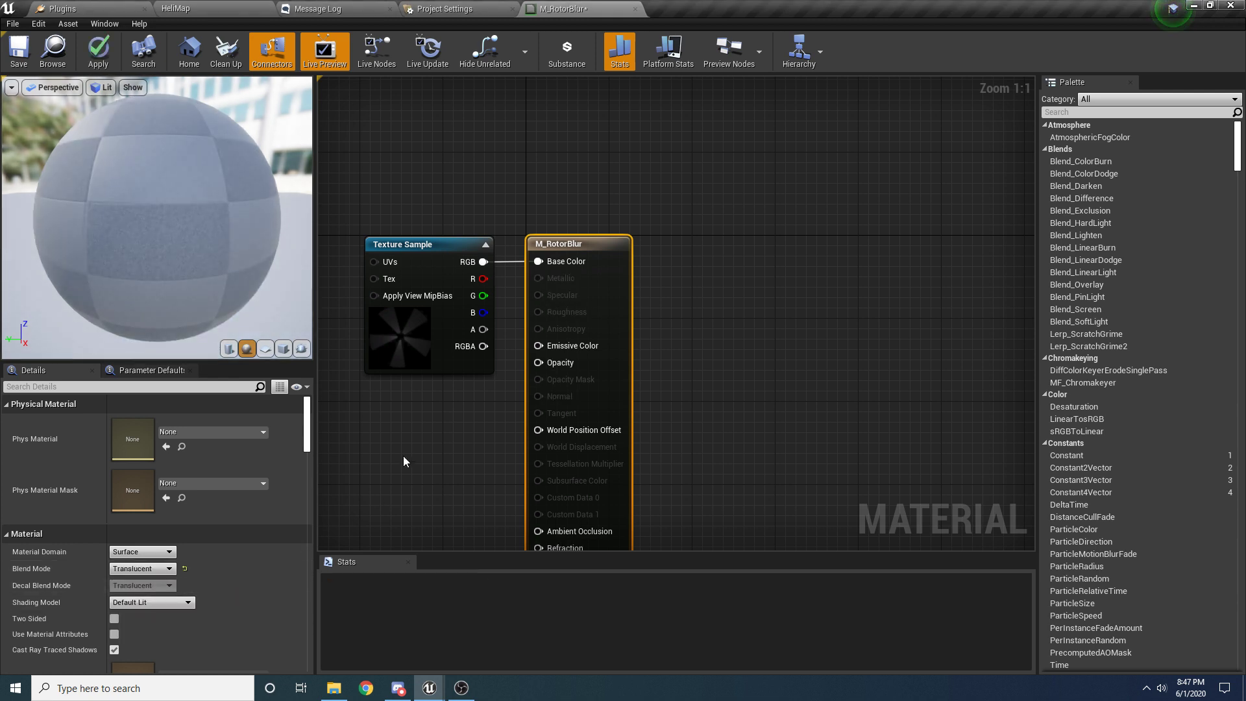
pyautogui.moveTo(476, 375); pyautogui.dragTo(504, 368)
pyautogui.moveTo(386, 467); pyautogui.dragTo(429, 438, button='right')
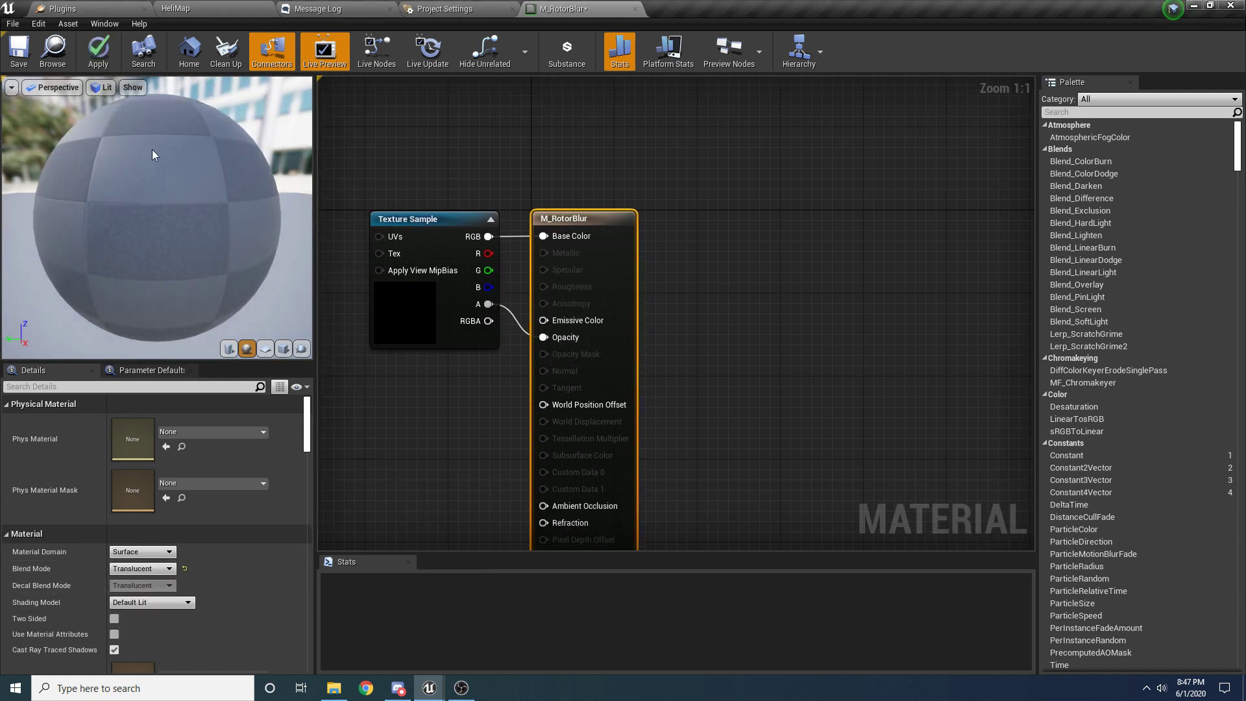
# Step: Apply and save the M_RotorBlur material, check its preview, close it and return to HeliMap
pyautogui.click(100, 60)
pyautogui.click(19, 65)
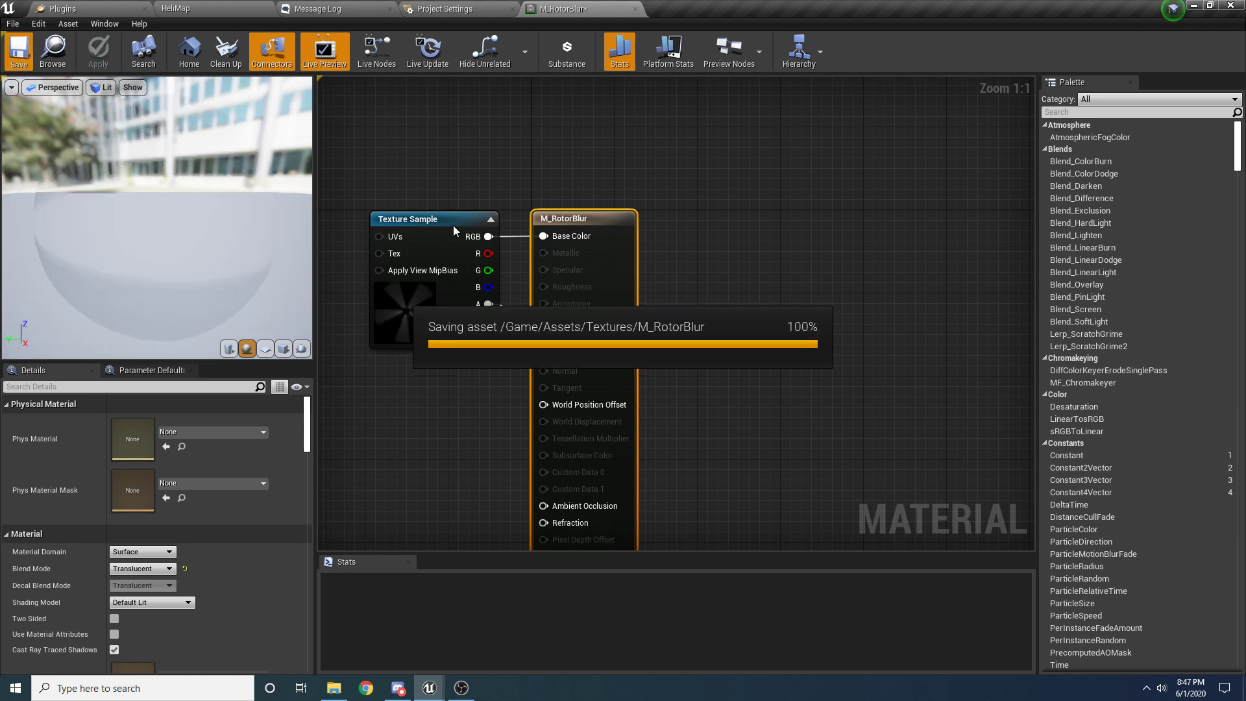
pyautogui.moveTo(181, 243); pyautogui.dragTo(202, 130)
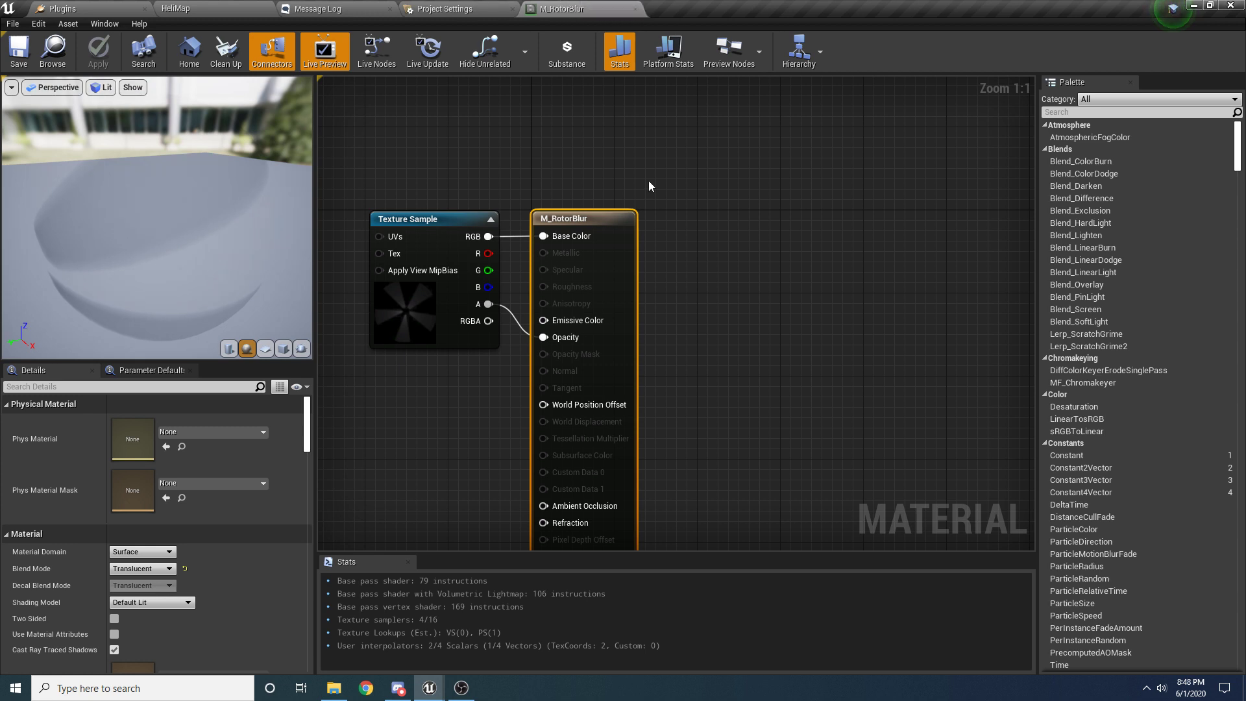
pyautogui.click(634, 9)
pyautogui.click(236, 6)
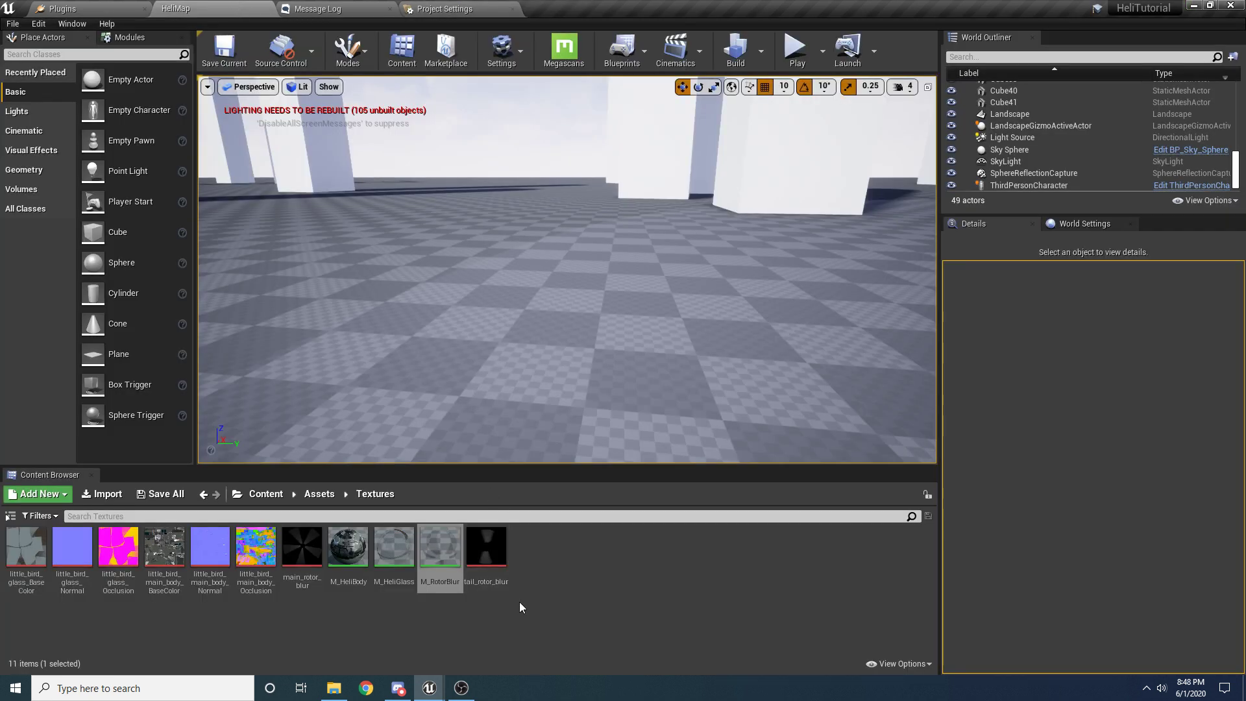
# Step: Create a material from the tail_rotor_blur texture and name it M_TailRotorBlur
pyautogui.click(493, 557)
pyautogui.rightClick(496, 556)
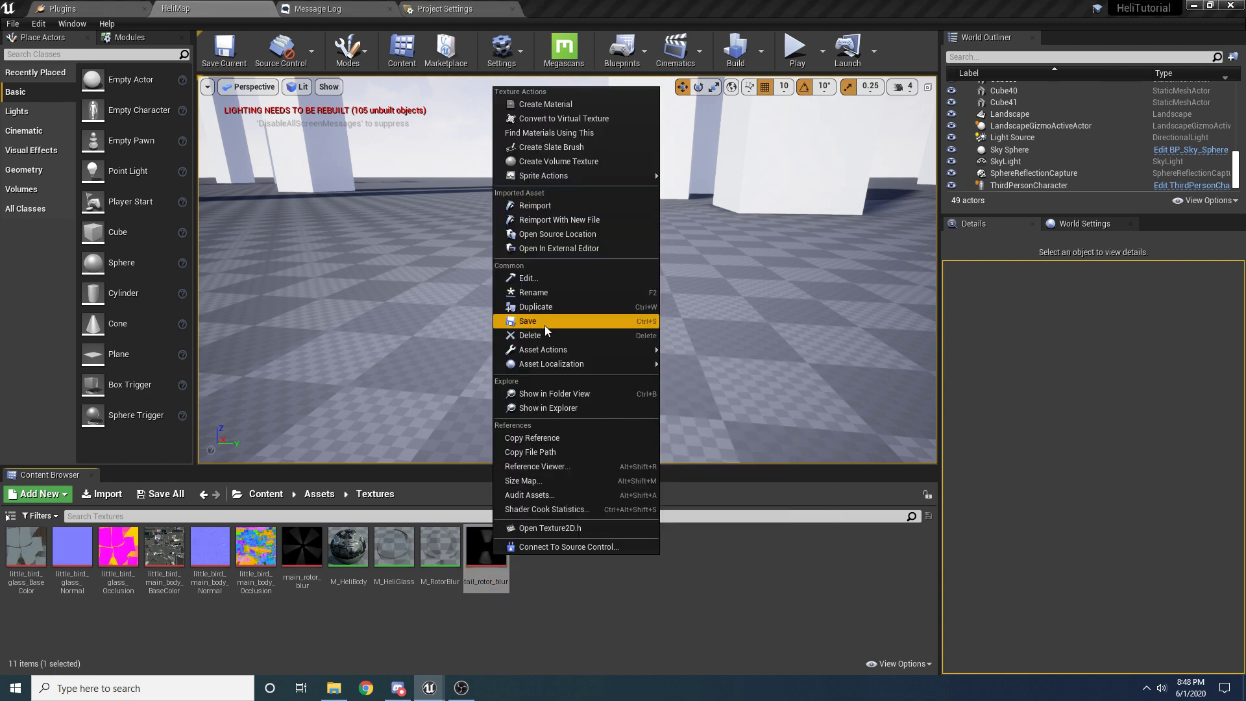
pyautogui.click(556, 107)
pyautogui.write('M_Tail')
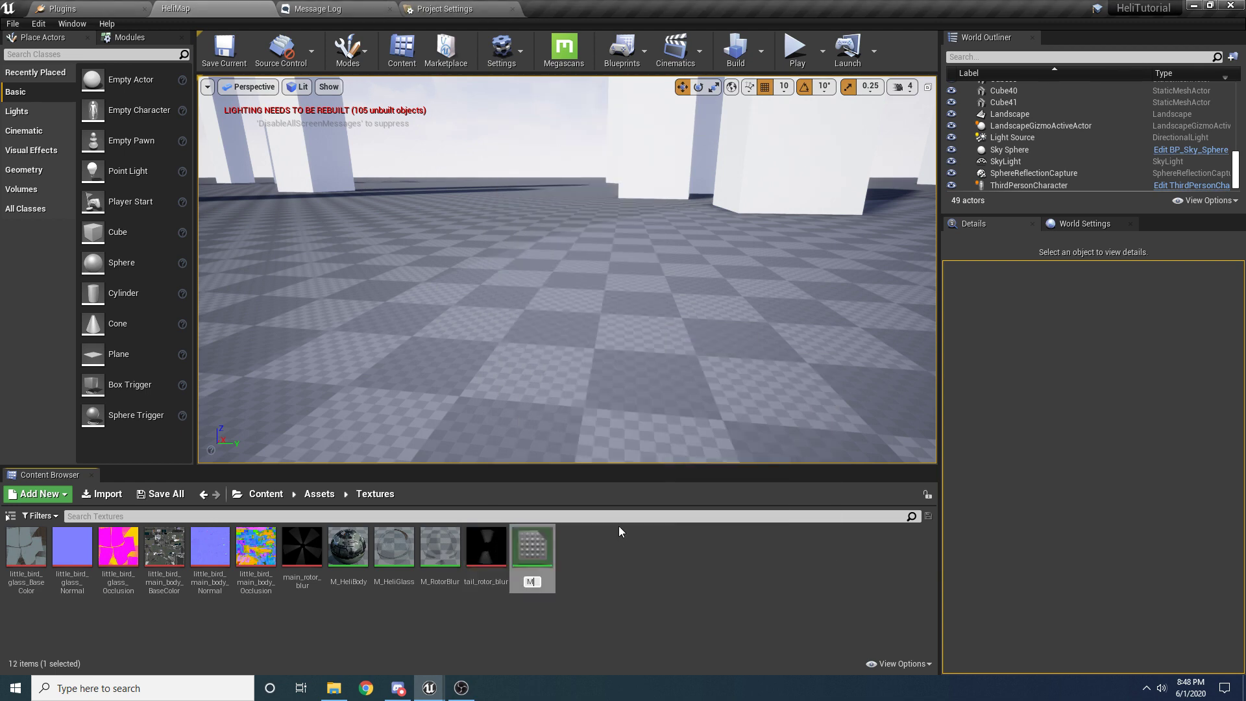
pyautogui.write('RotorBlur')
pyautogui.press('Return')
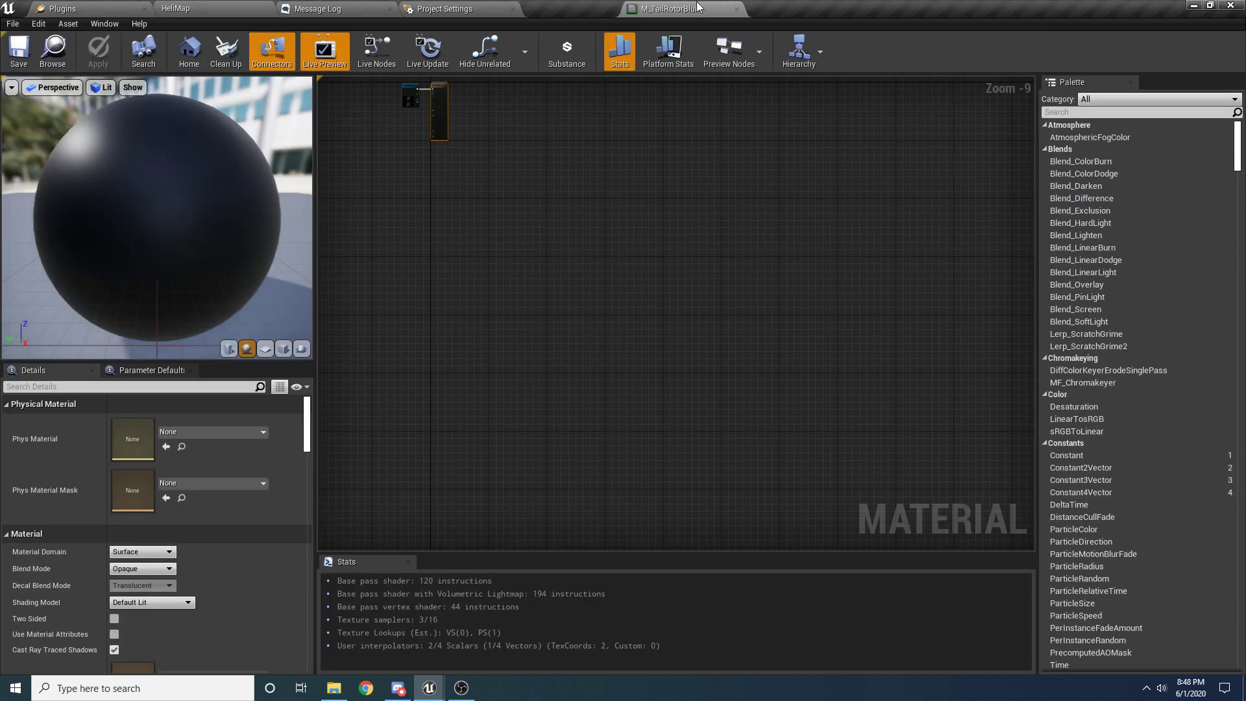
# Step: Set the M_TailRotorBlur material's Blend Mode to Translucent and connect the texture's alpha output to Opacity
pyautogui.click(142, 568)
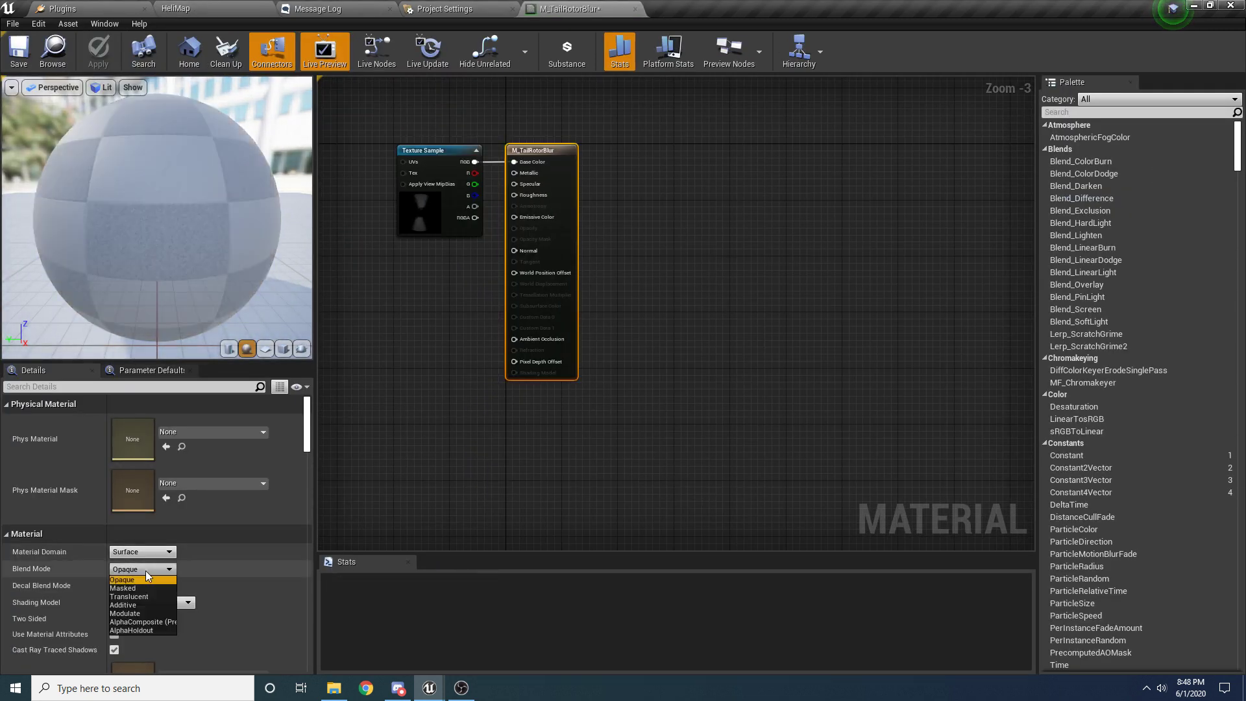
pyautogui.click(136, 606)
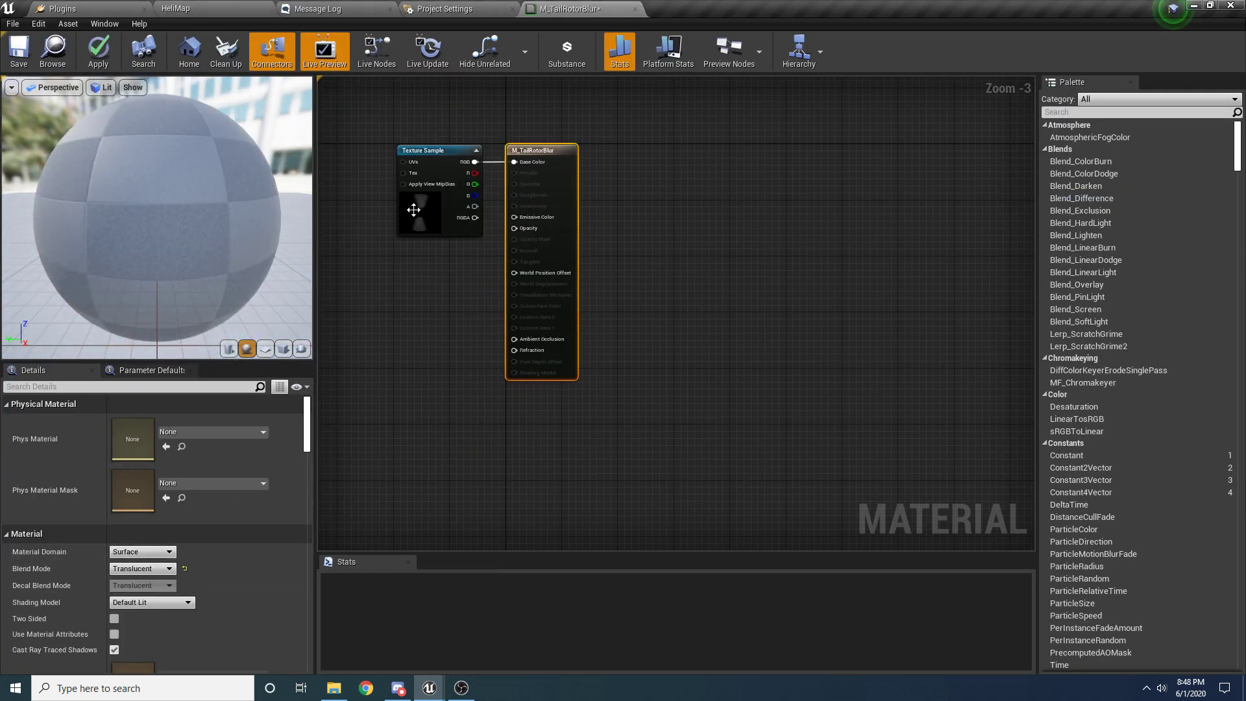
pyautogui.scroll(3, 474, 188)
pyautogui.moveTo(476, 215); pyautogui.dragTo(542, 254)
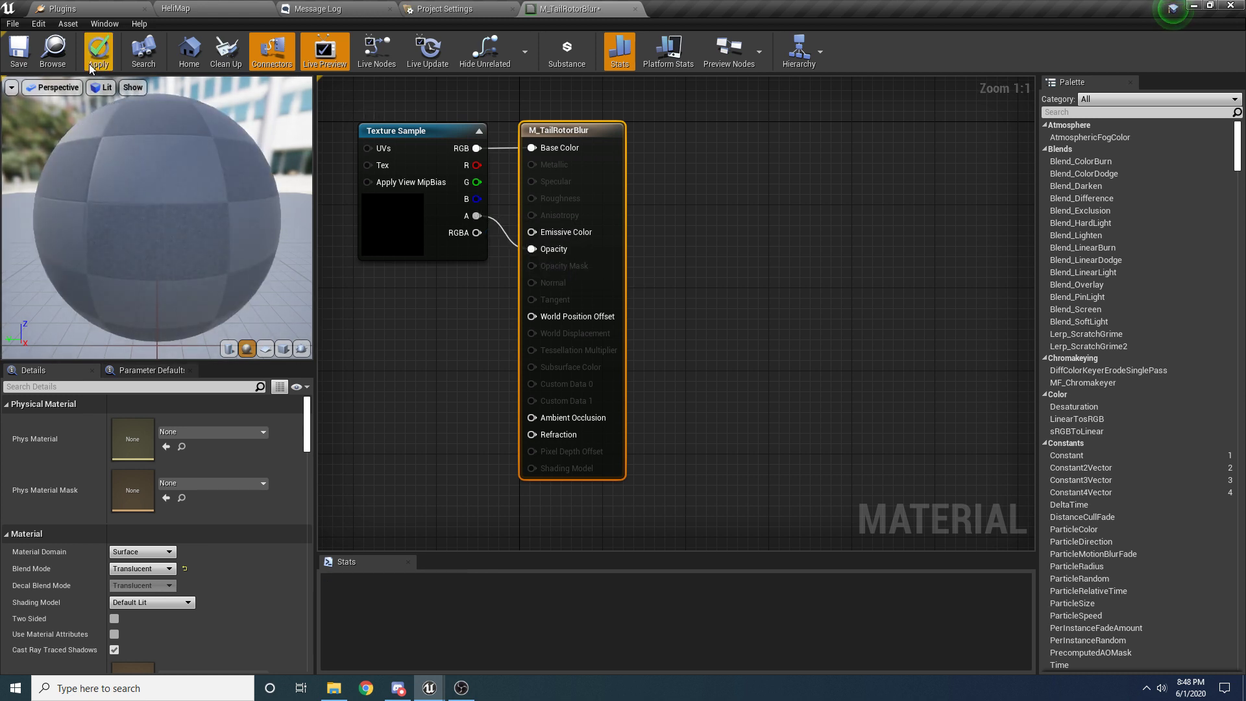
# Step: Apply the M_TailRotorBlur changes, save all assets, close the material and return to HeliMap
pyautogui.click(98, 52)
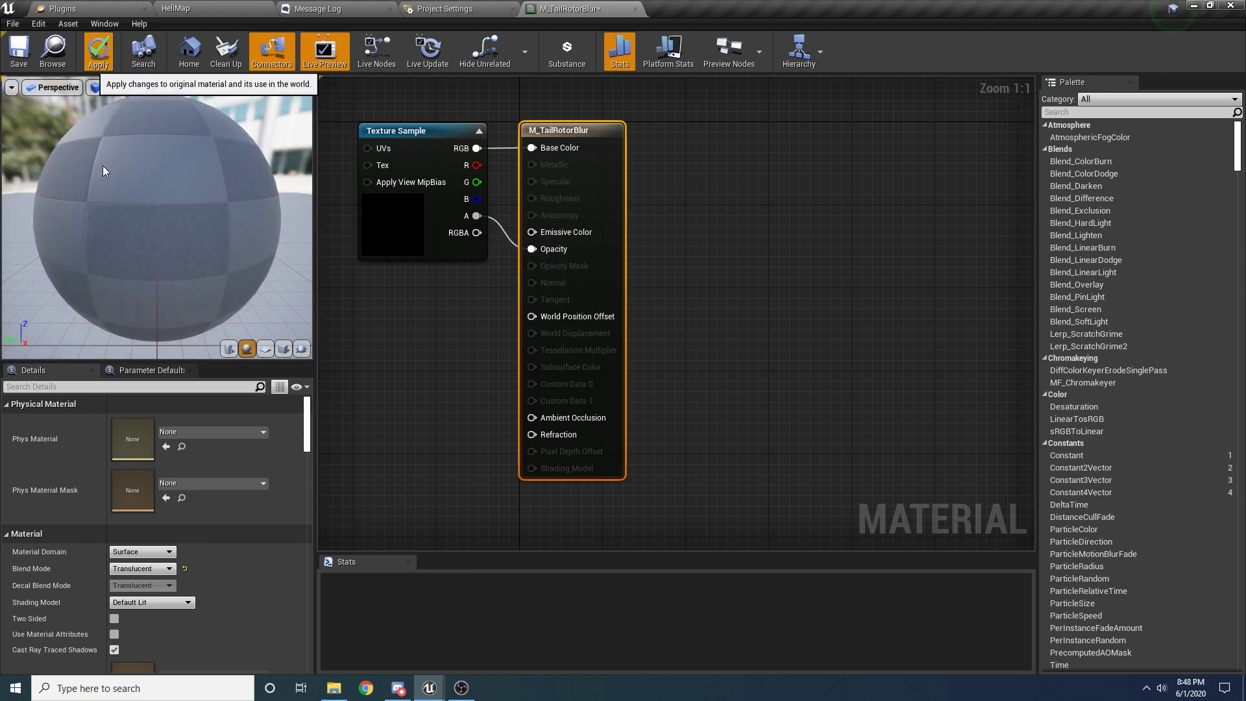
pyautogui.click(20, 54)
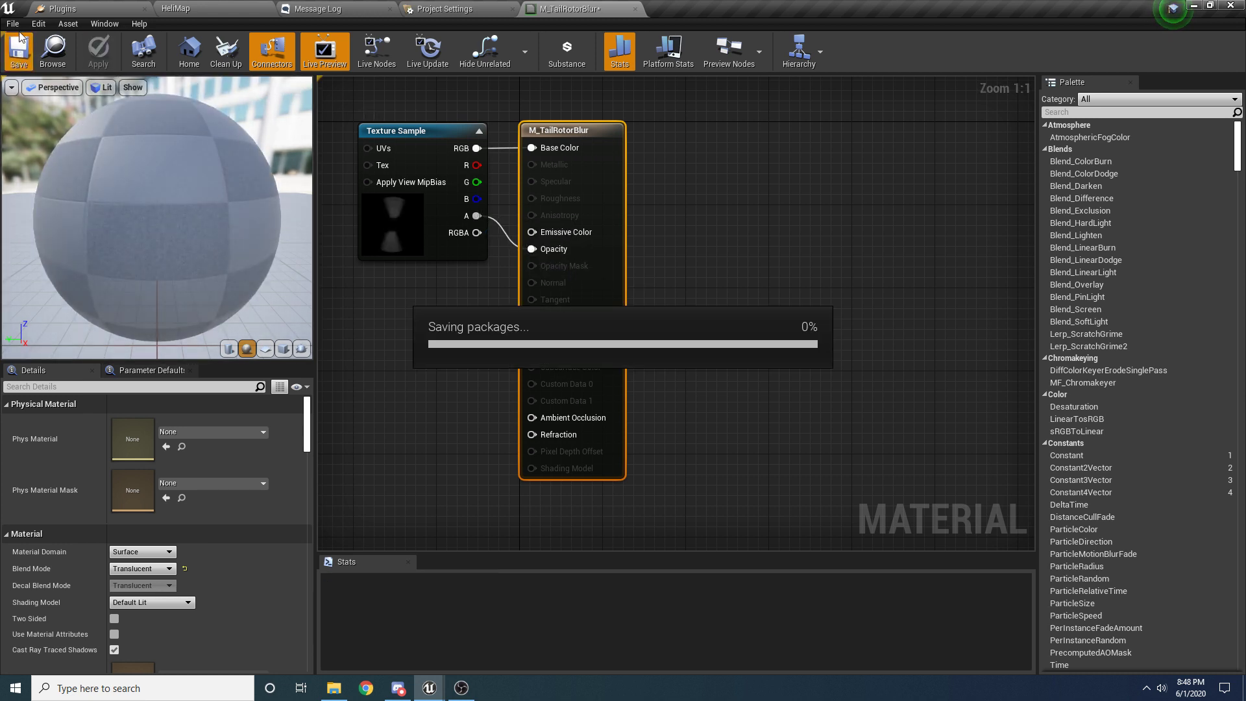
pyautogui.click(14, 24)
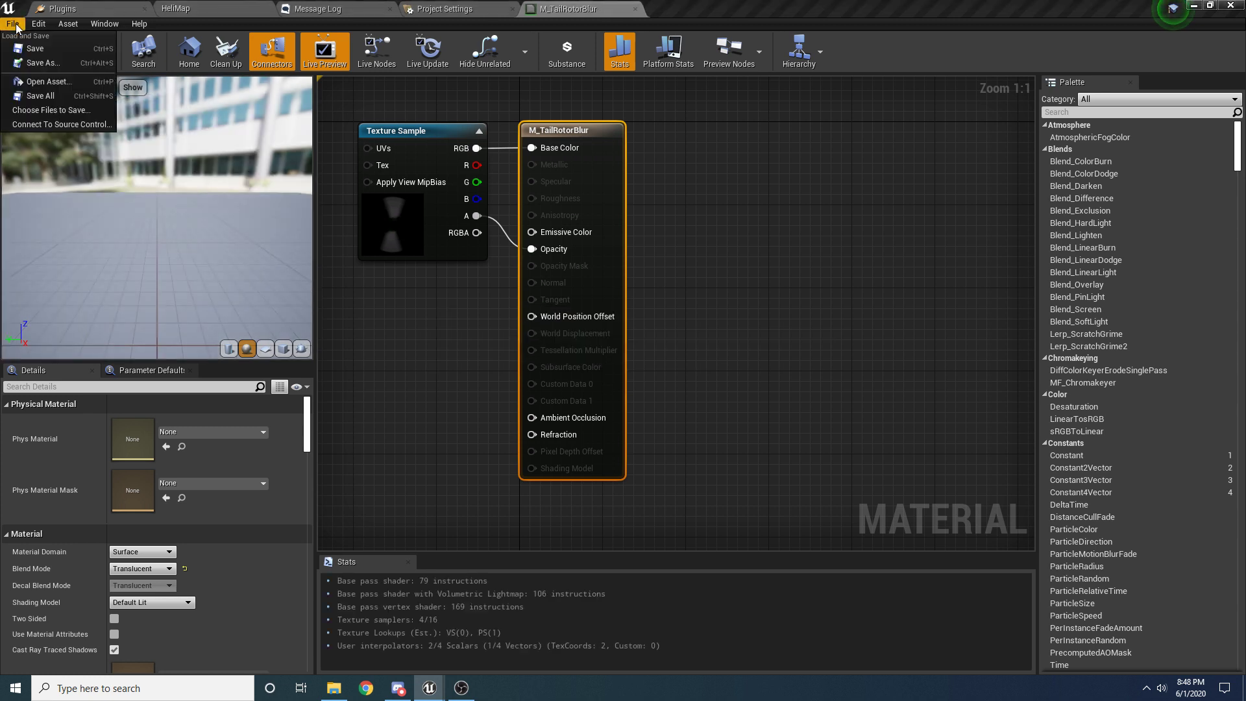
pyautogui.click(65, 100)
pyautogui.click(634, 8)
pyautogui.click(318, 9)
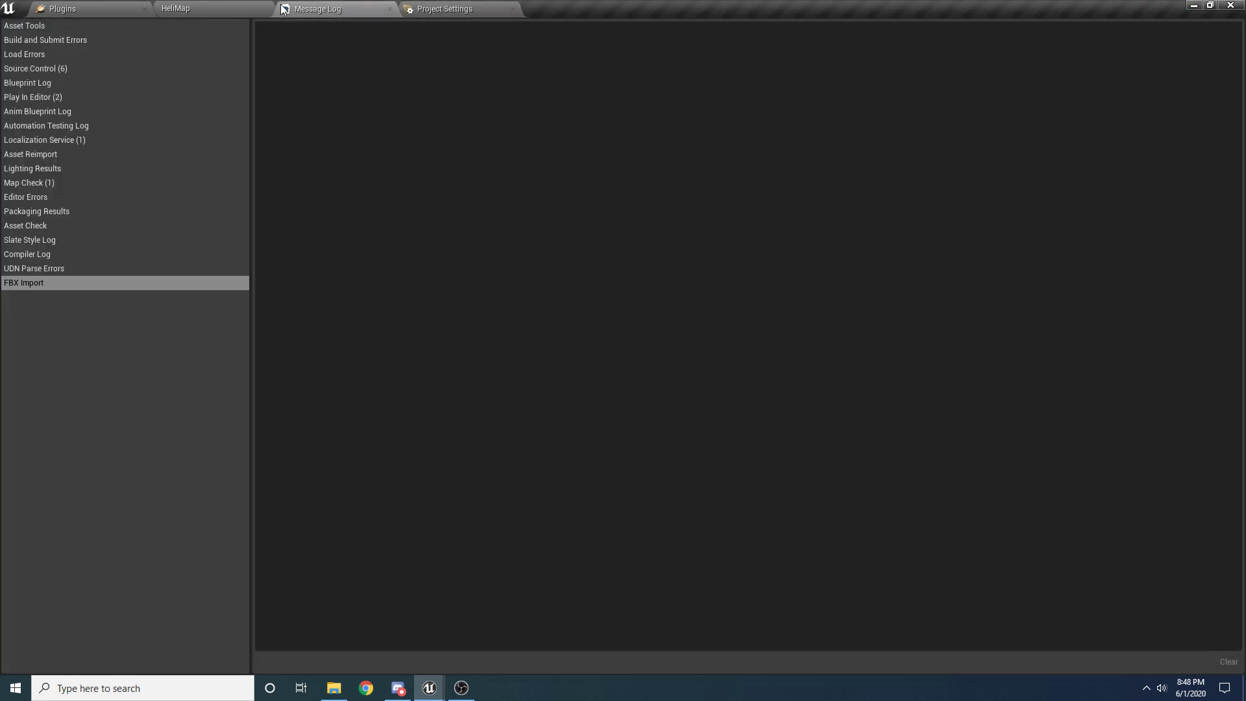
pyautogui.click(176, 7)
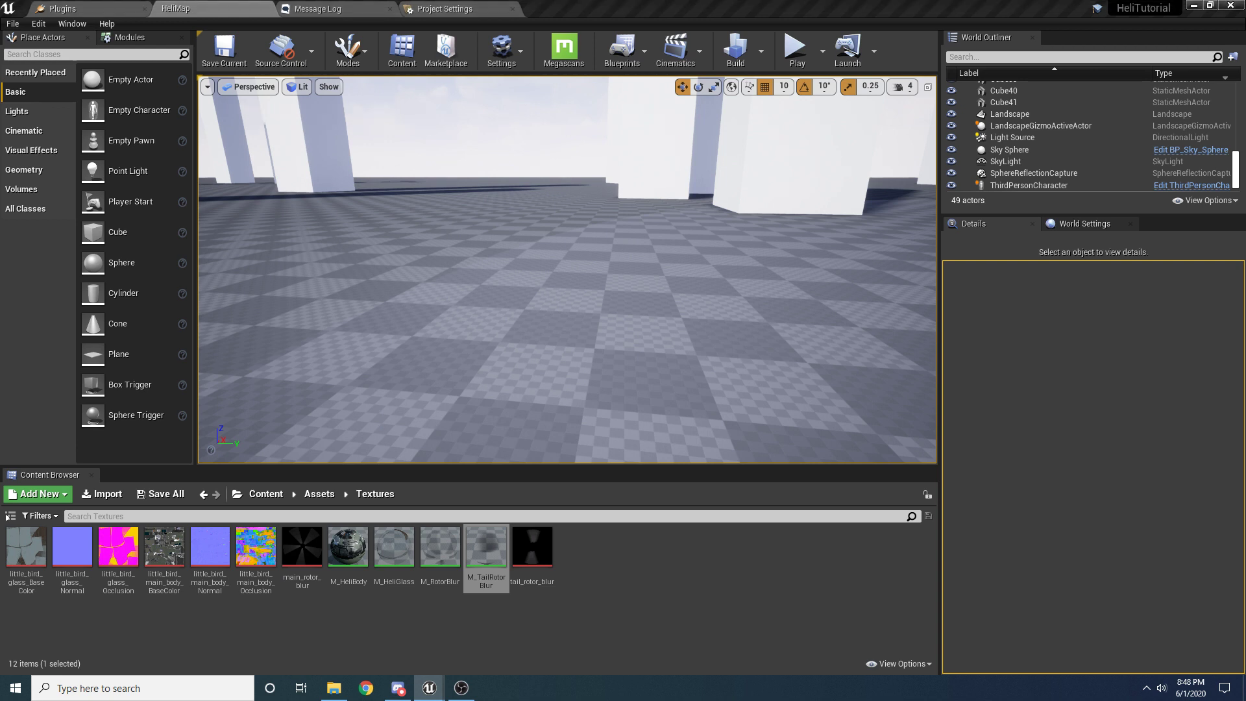
# Step: Go to the Assets folder and open the main_body static mesh
pyautogui.click(278, 500)
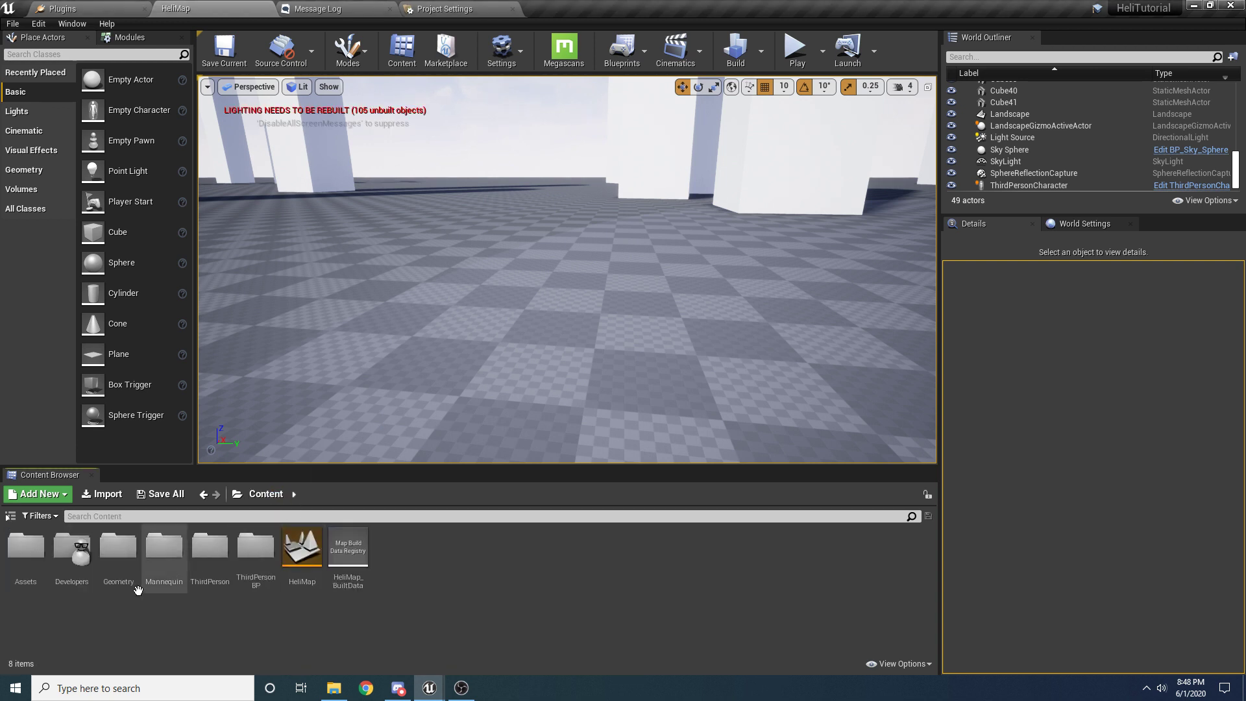
pyautogui.doubleClick(24, 575)
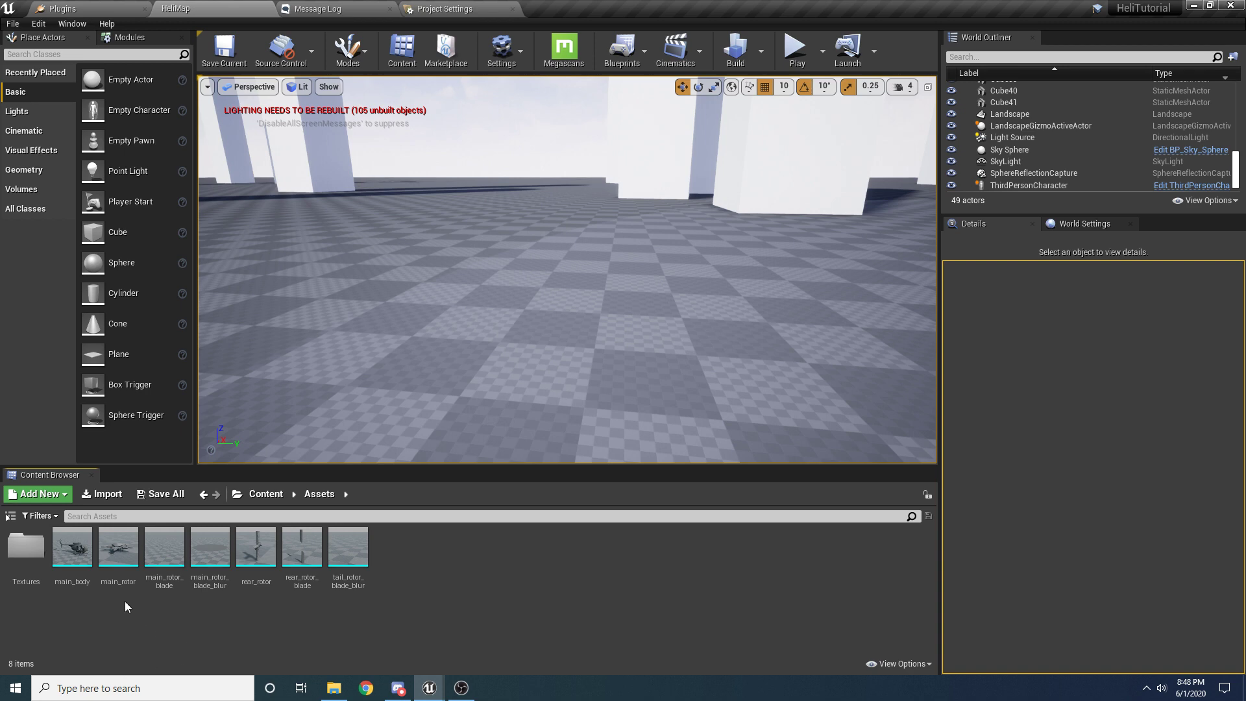
pyautogui.click(72, 548)
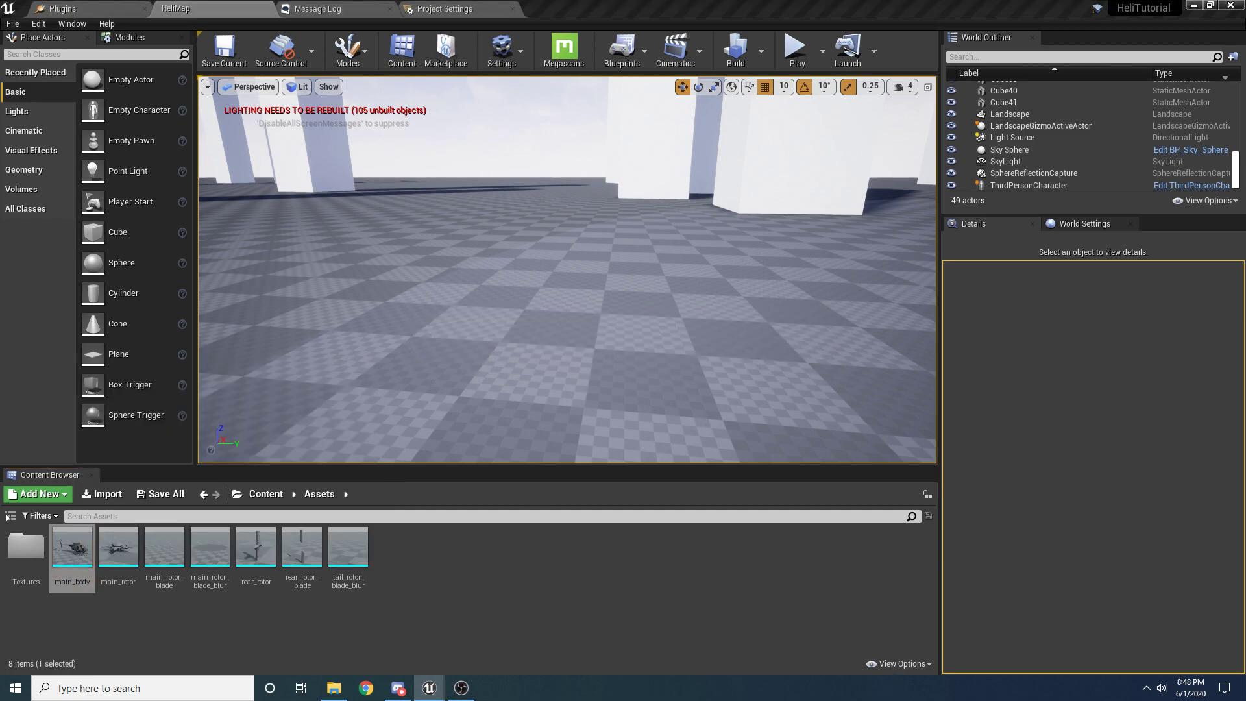
pyautogui.moveTo(1245, 9); pyautogui.dragTo(856, 9)
pyautogui.moveTo(584, 292)
pyautogui.mouseDown(button='right')
pyautogui.moveTo(506, 286)
pyautogui.moveTo(597, 292)
pyautogui.moveTo(603, 305)
pyautogui.mouseUp(button='right')
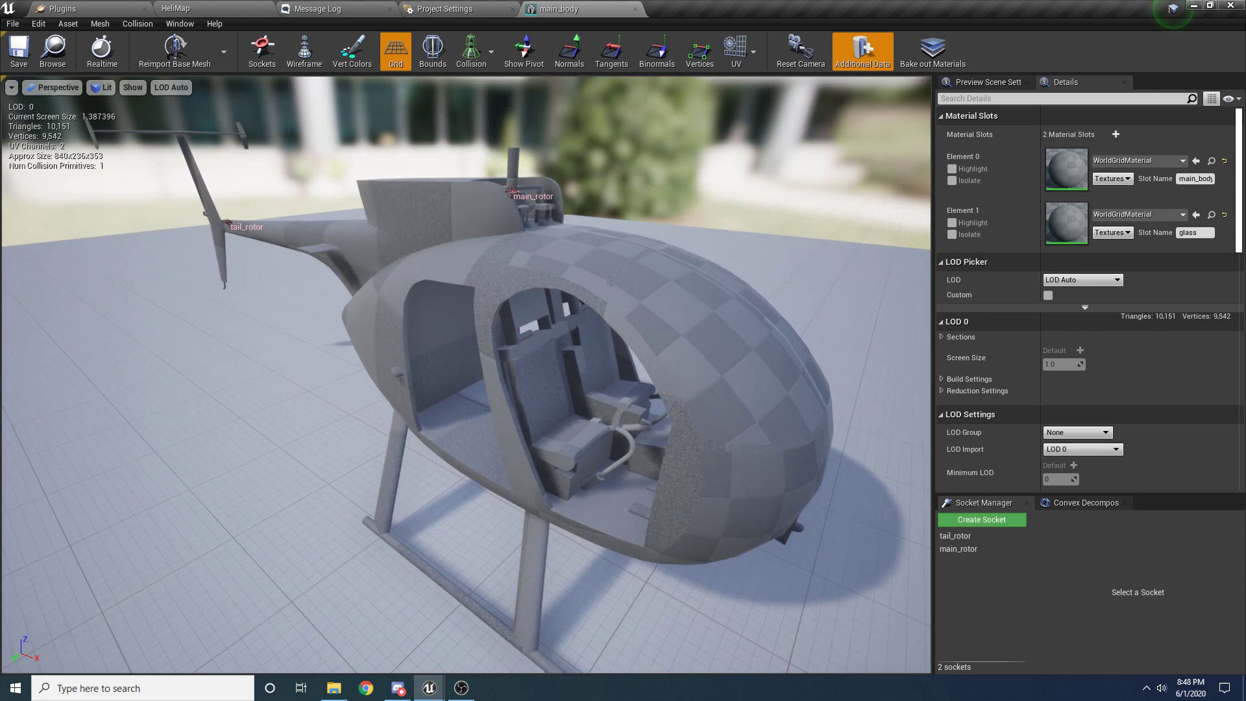
# Step: Assign the M_HeliBody material to the main_body mesh's Element 0 slot
pyautogui.click(1152, 161)
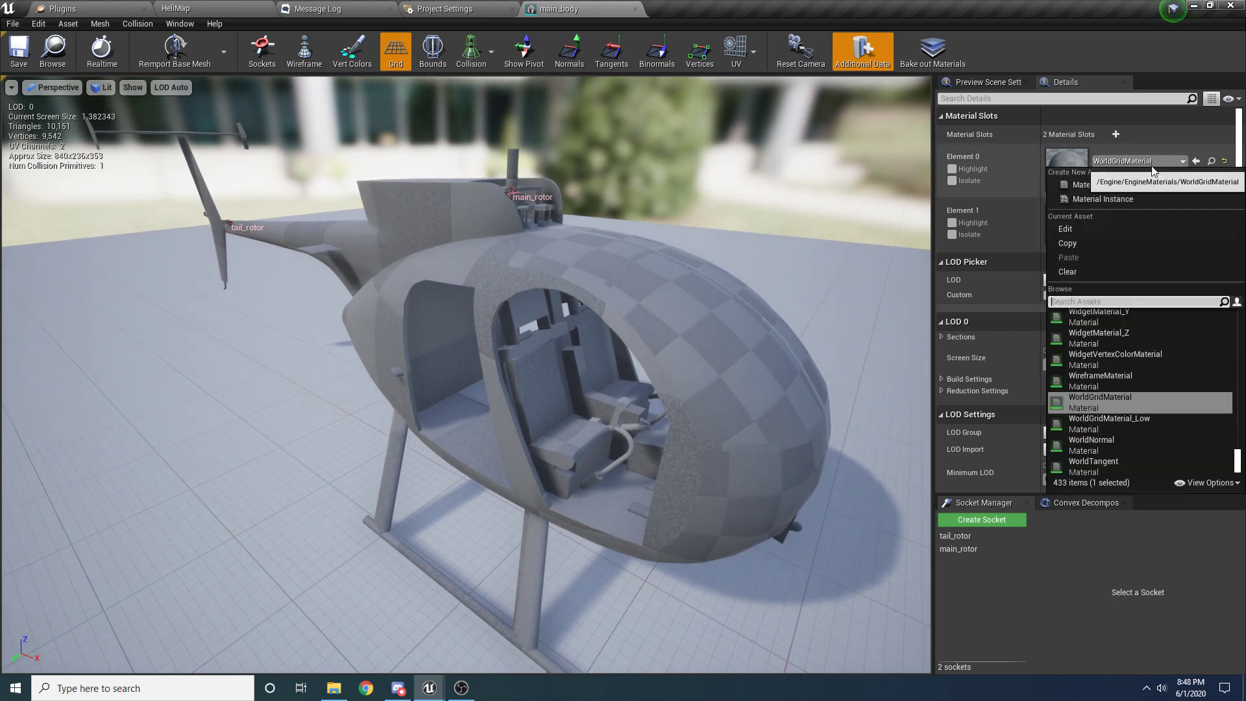
pyautogui.write('M')
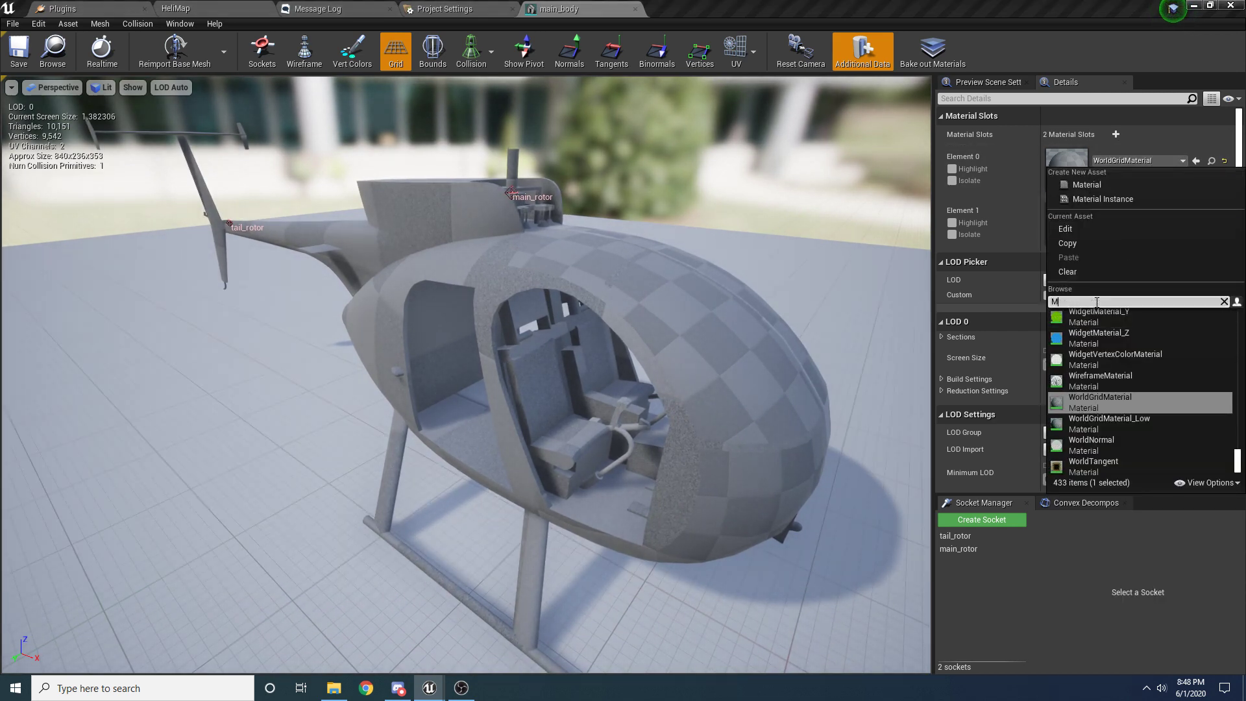
pyautogui.write('_Heli')
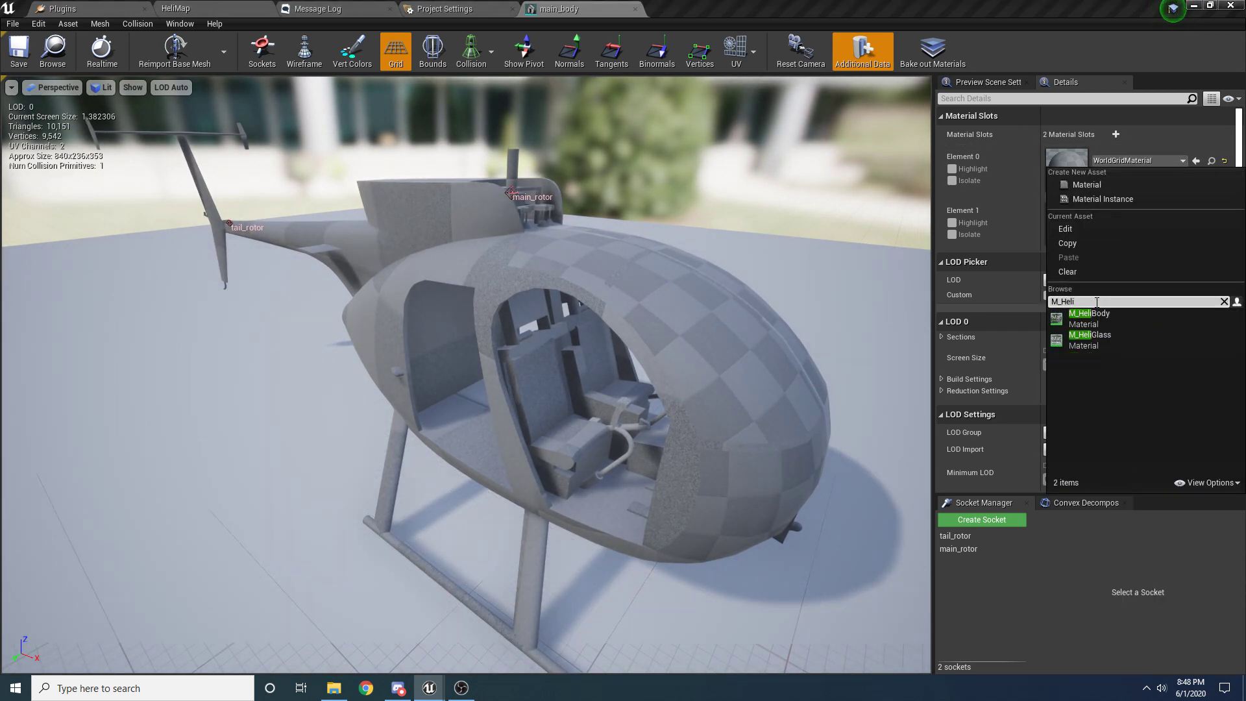
pyautogui.click(1089, 314)
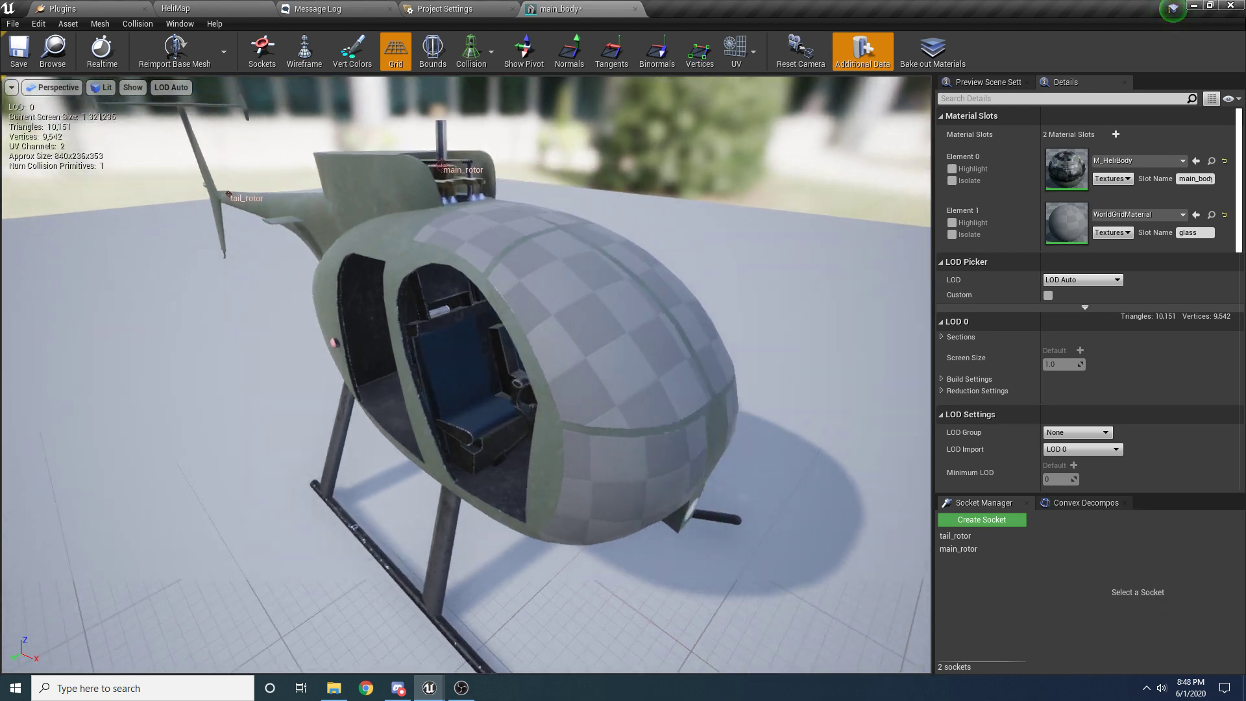
pyautogui.moveTo(446, 221); pyautogui.dragTo(448, 221, button='right')
pyautogui.press('d')
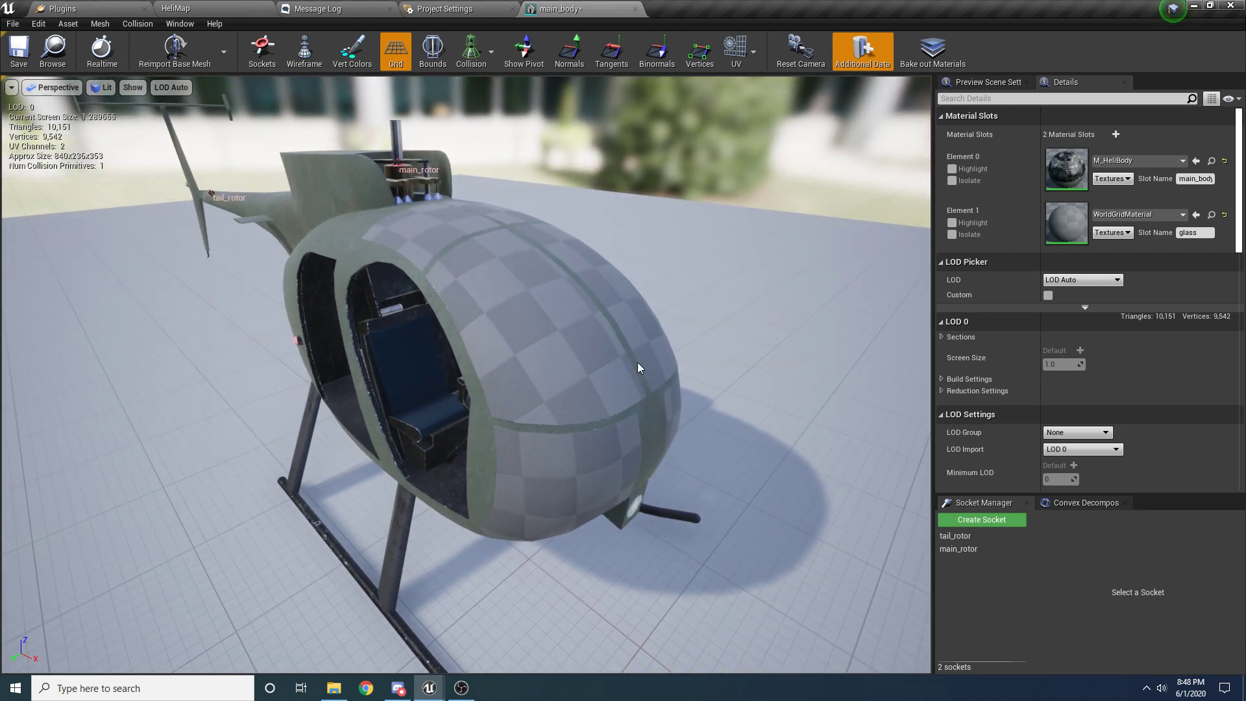
# Step: Assign the M_HeliGlass material to the helicopter mesh's glass slot and inspect the cockpit from the other side
pyautogui.click(1105, 216)
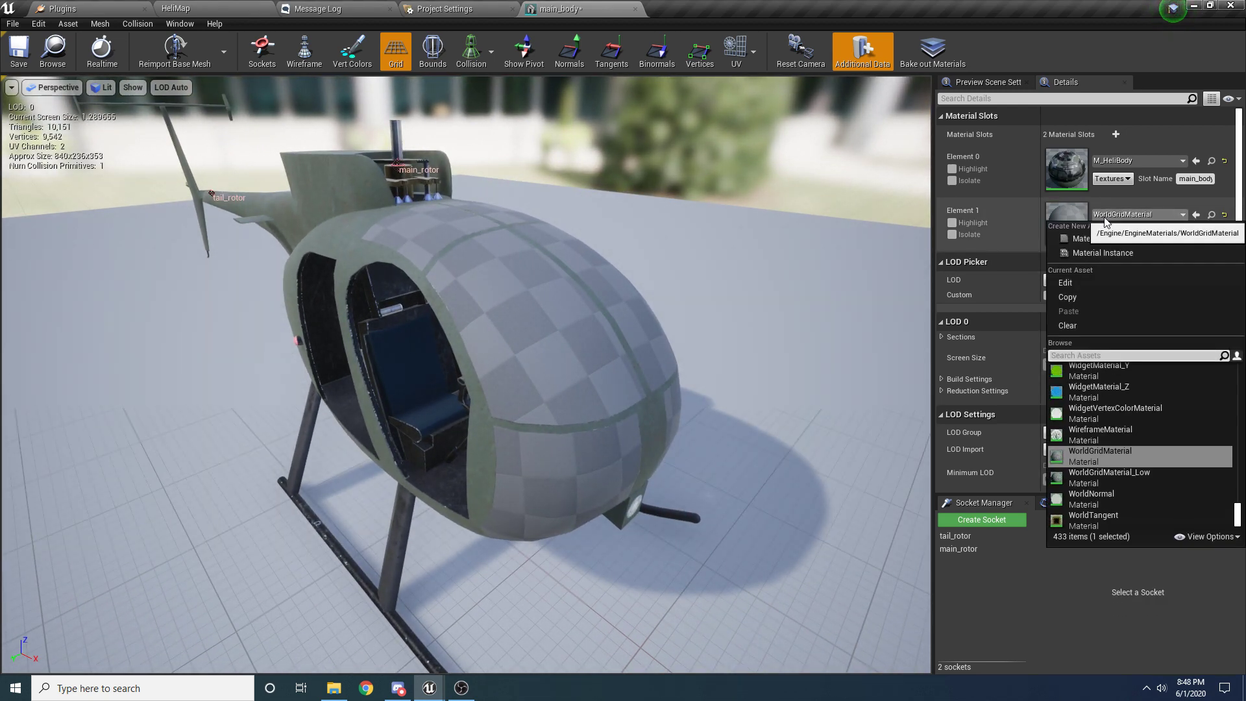
pyautogui.write('M_Glass')
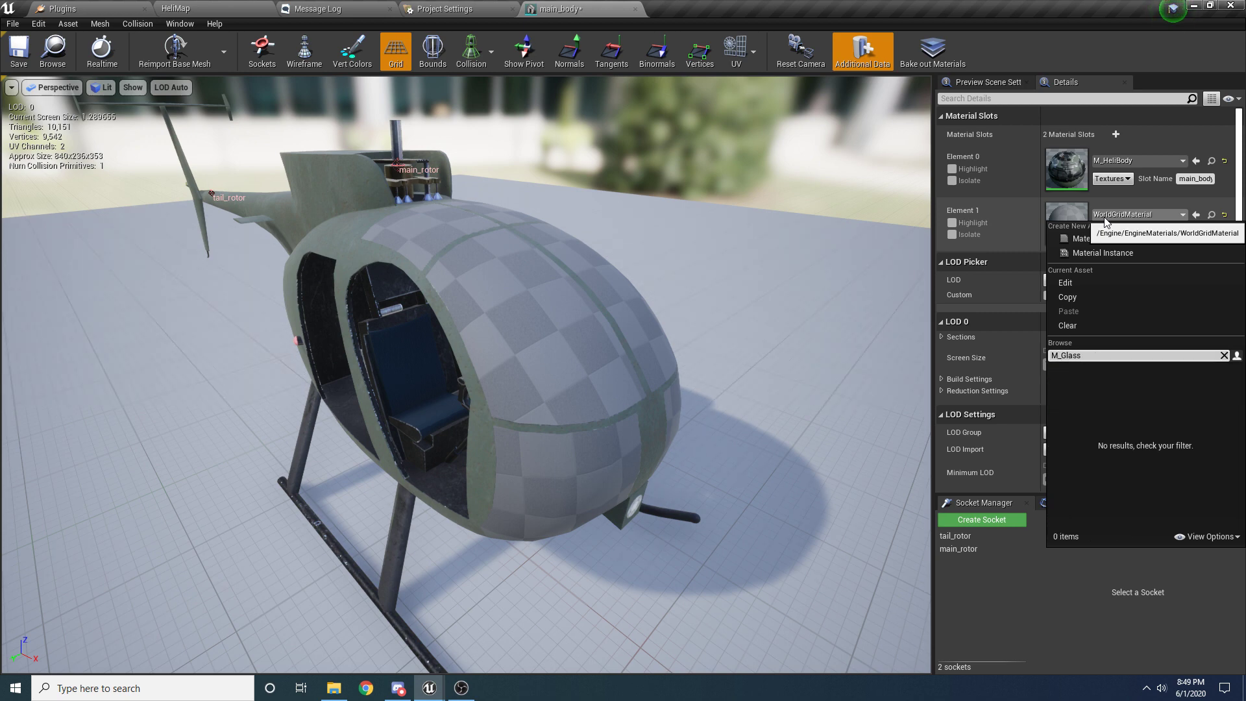
pyautogui.press('BackSpace')
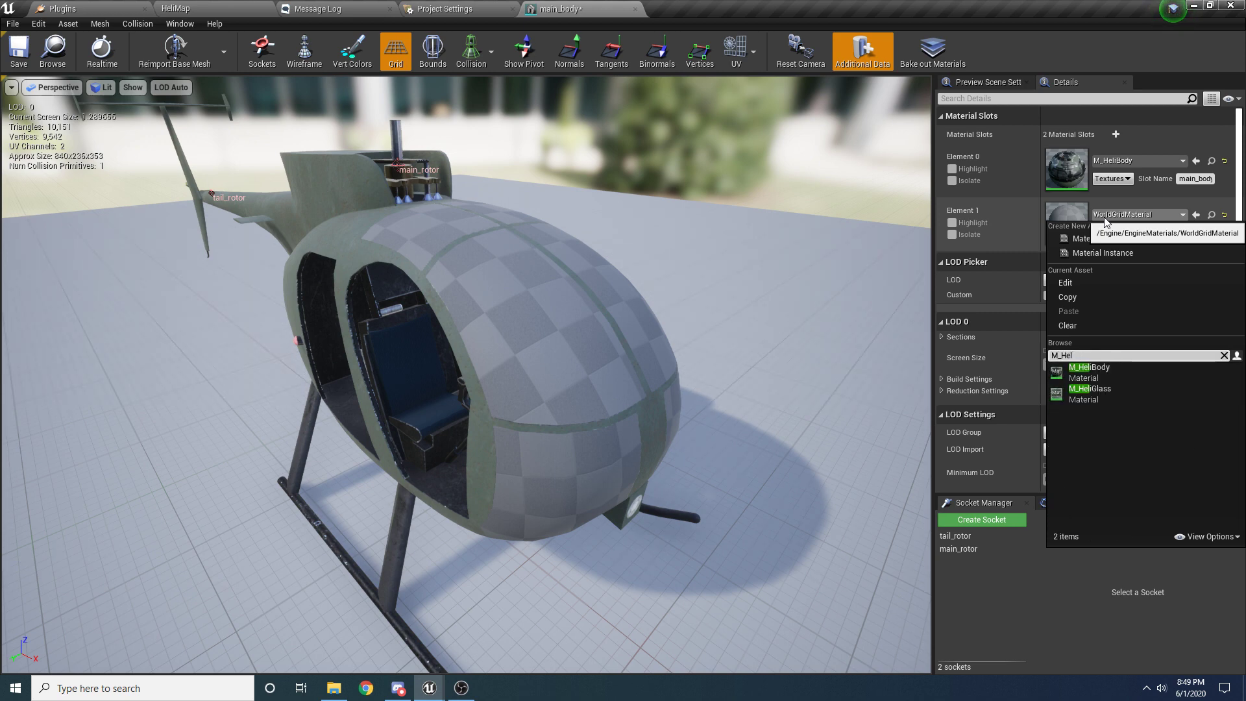
pyautogui.click(1123, 398)
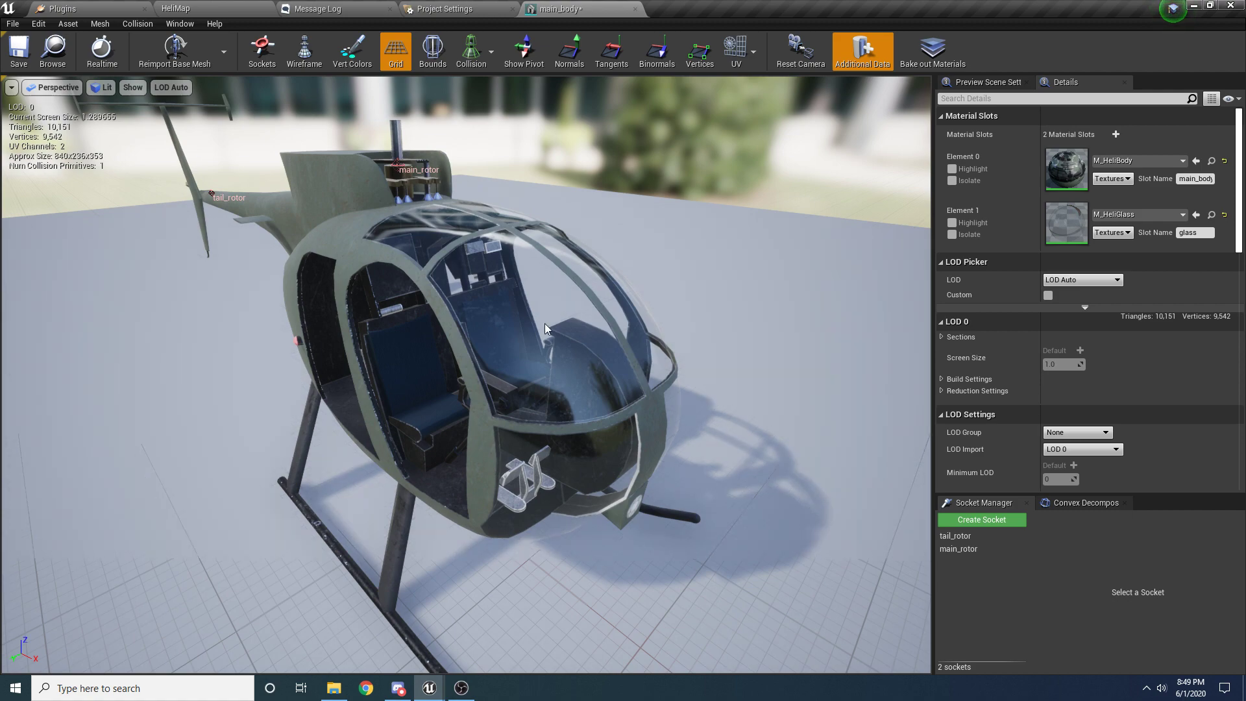
pyautogui.moveTo(545, 329); pyautogui.dragTo(322, 334, button='right')
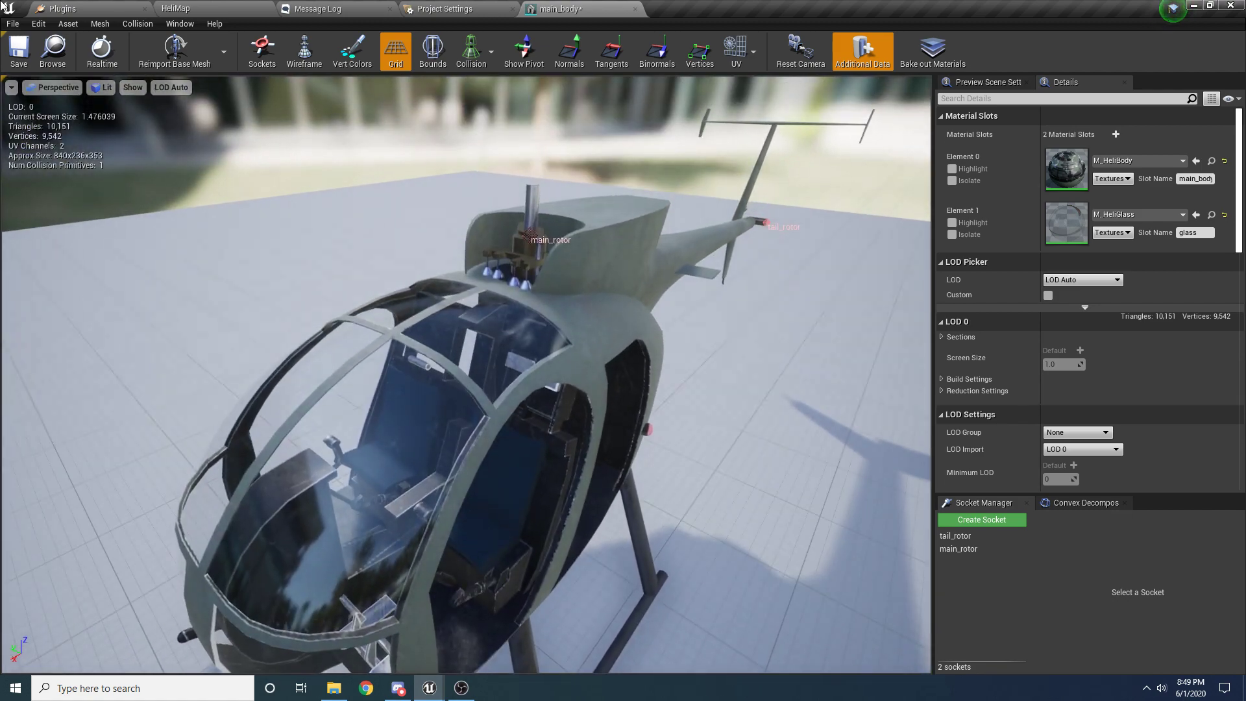
# Step: Save and close the main_body mesh and return to HeliMap
pyautogui.click(19, 51)
pyautogui.click(635, 8)
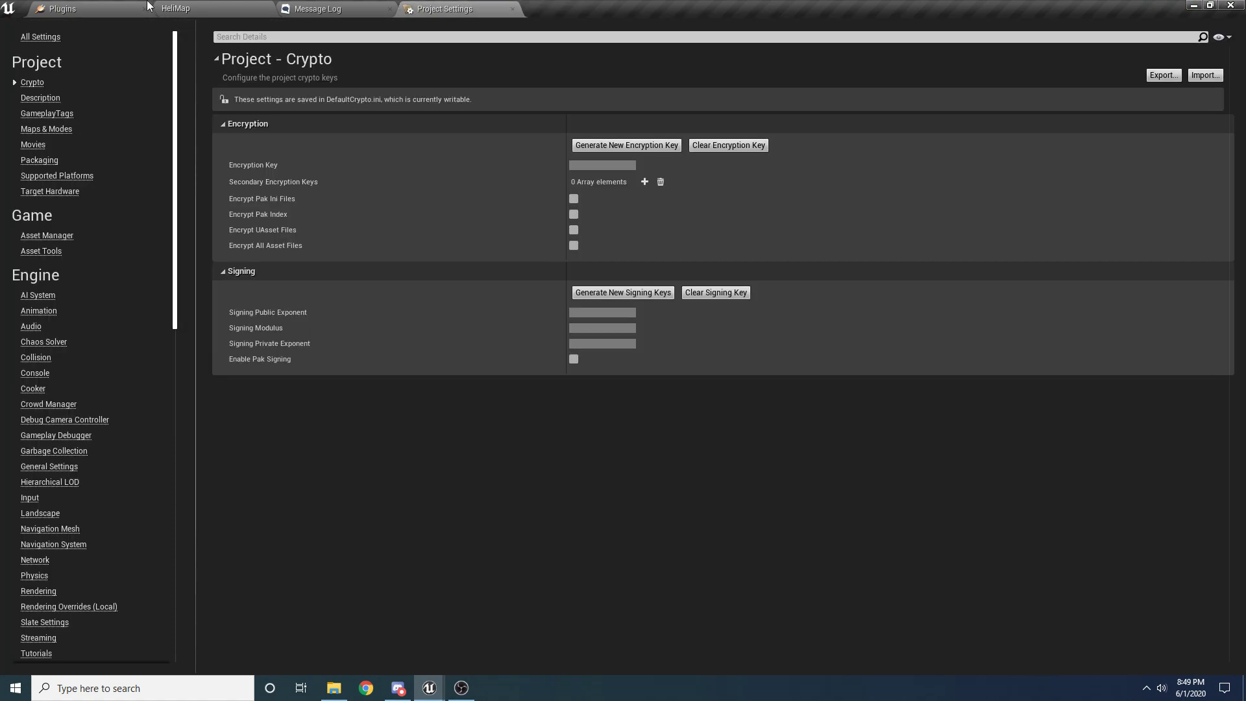
pyautogui.click(150, 8)
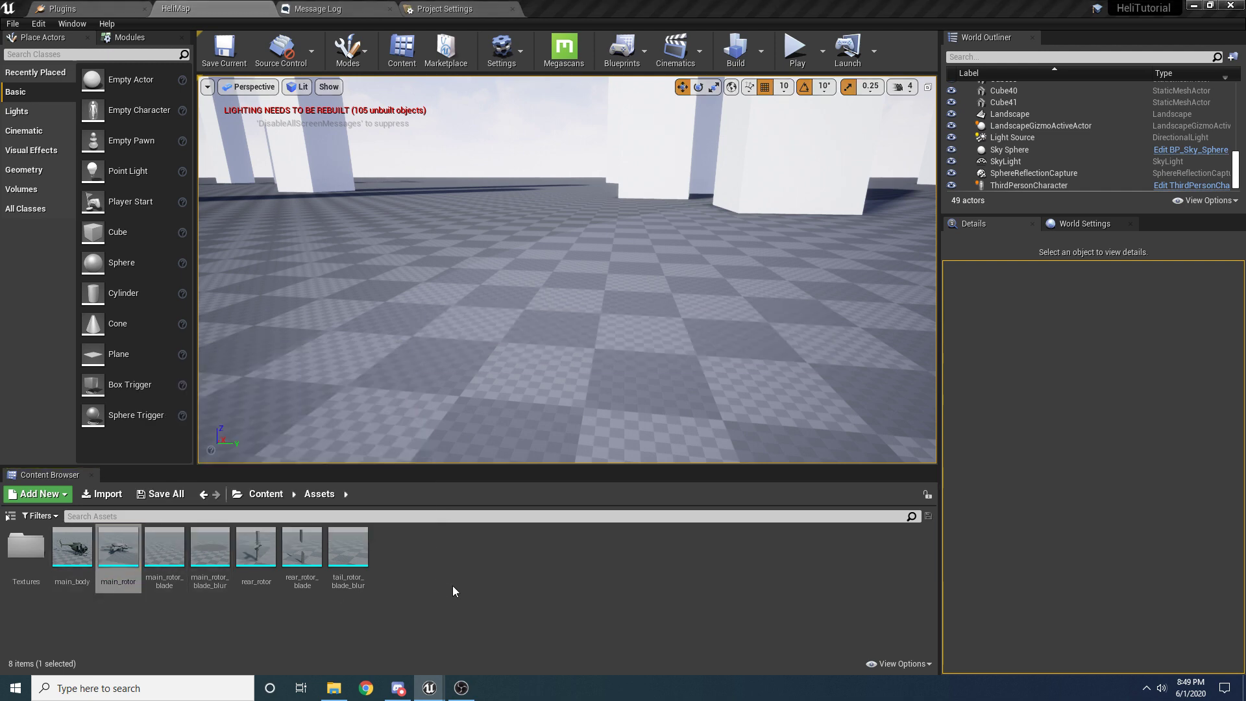
# Step: Assign M_HeliBody to the main_rotor mesh's material slot, then save and close the mesh
pyautogui.doubleClick(118, 551)
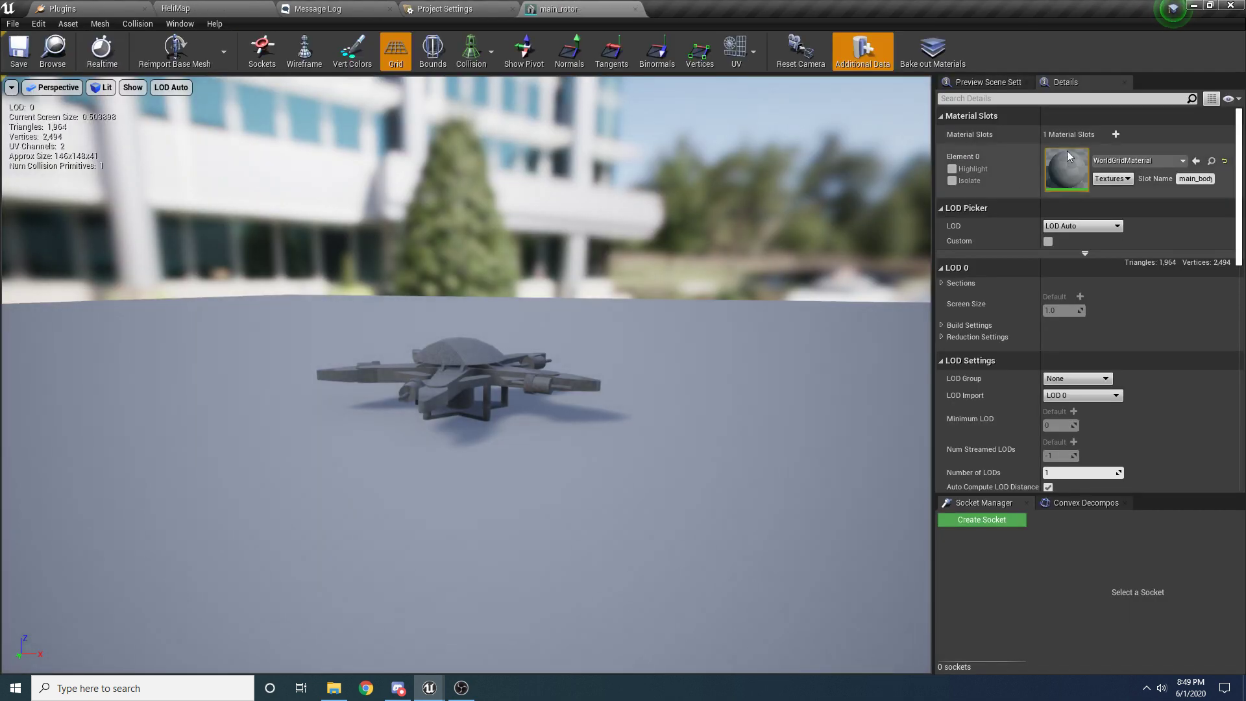
pyautogui.click(1124, 160)
pyautogui.write('M_Heli')
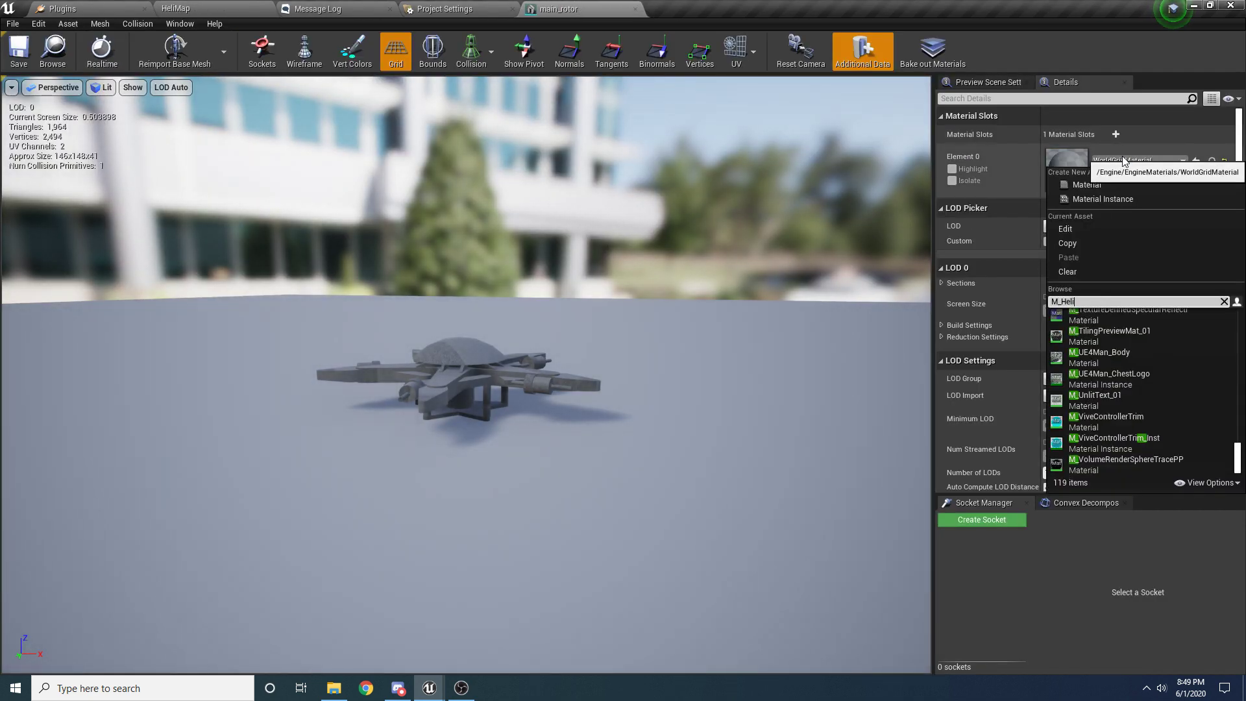
pyautogui.click(1099, 323)
pyautogui.moveTo(610, 350); pyautogui.dragTo(571, 454, button='right')
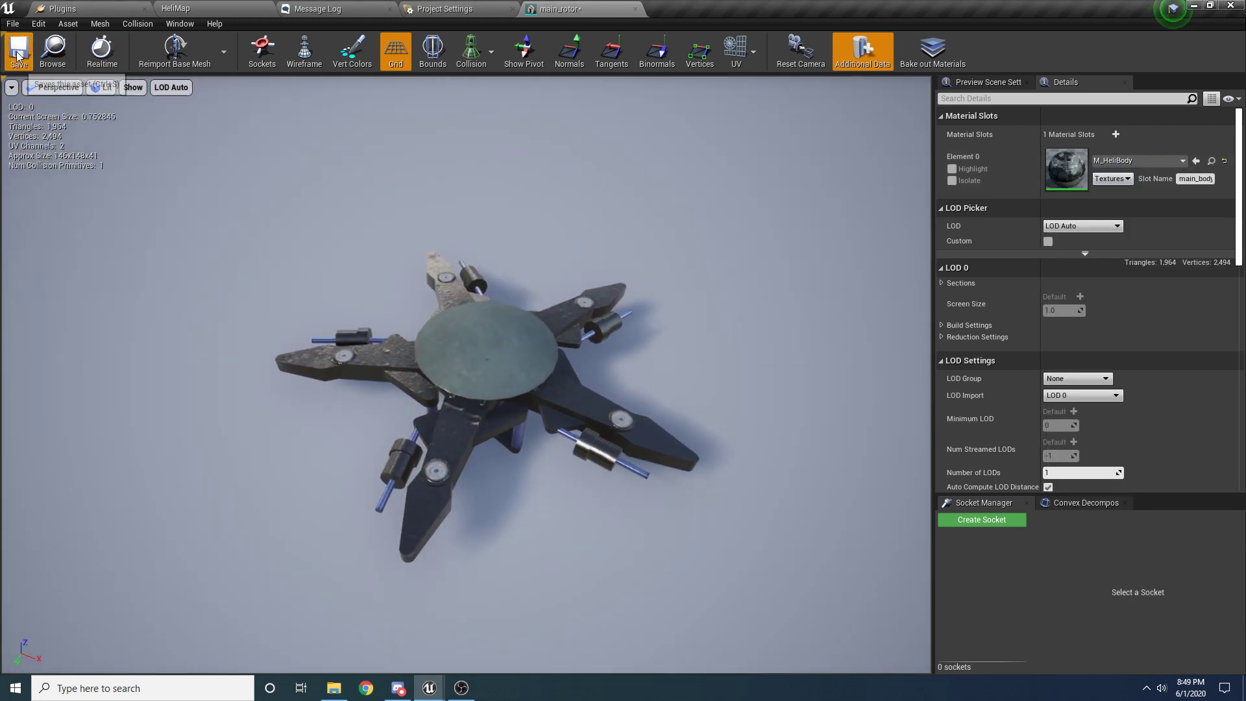
pyautogui.click(635, 8)
pyautogui.click(219, 9)
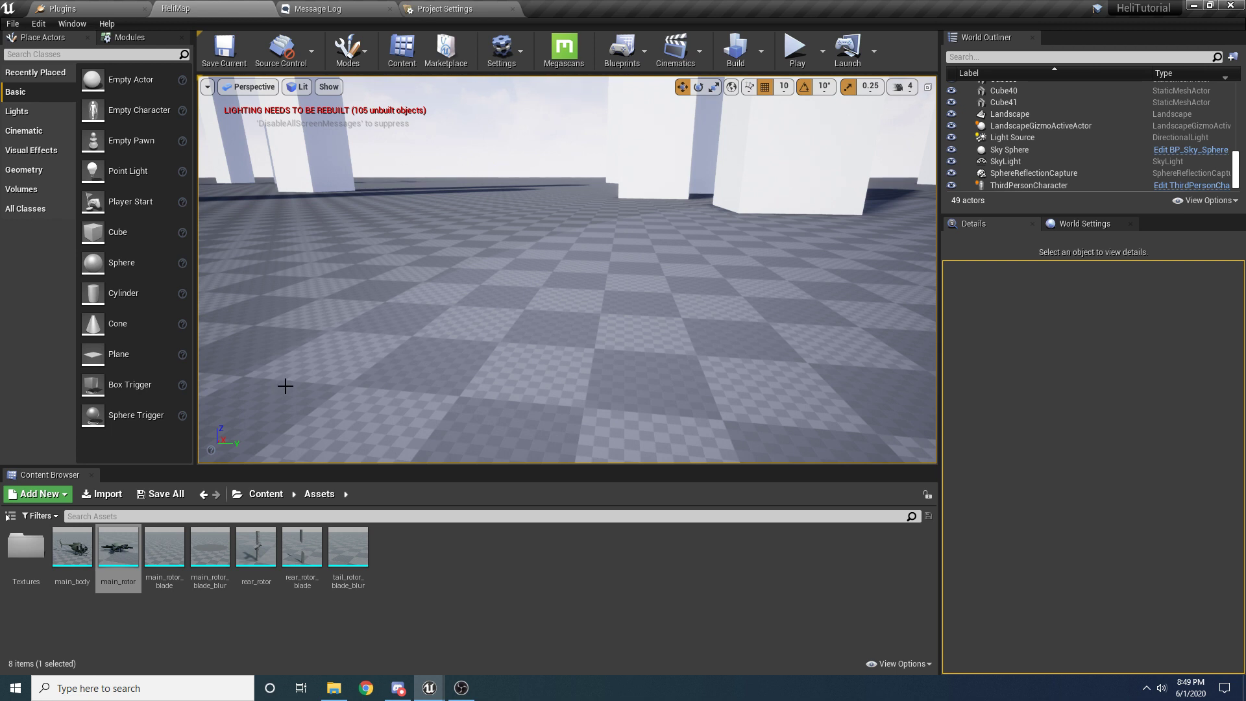
# Step: Open the main_rotor_blade mesh and assign the M_HeliBody material to its Element 0 slot
pyautogui.click(180, 558)
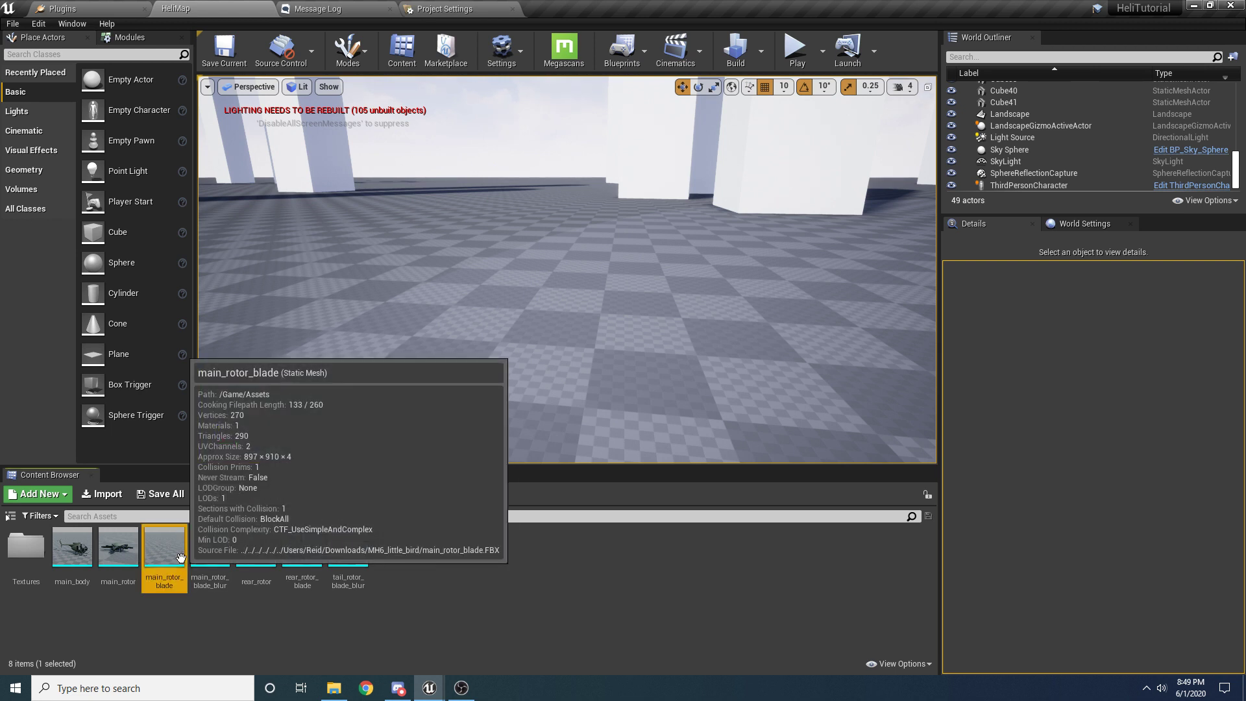
pyautogui.doubleClick(165, 552)
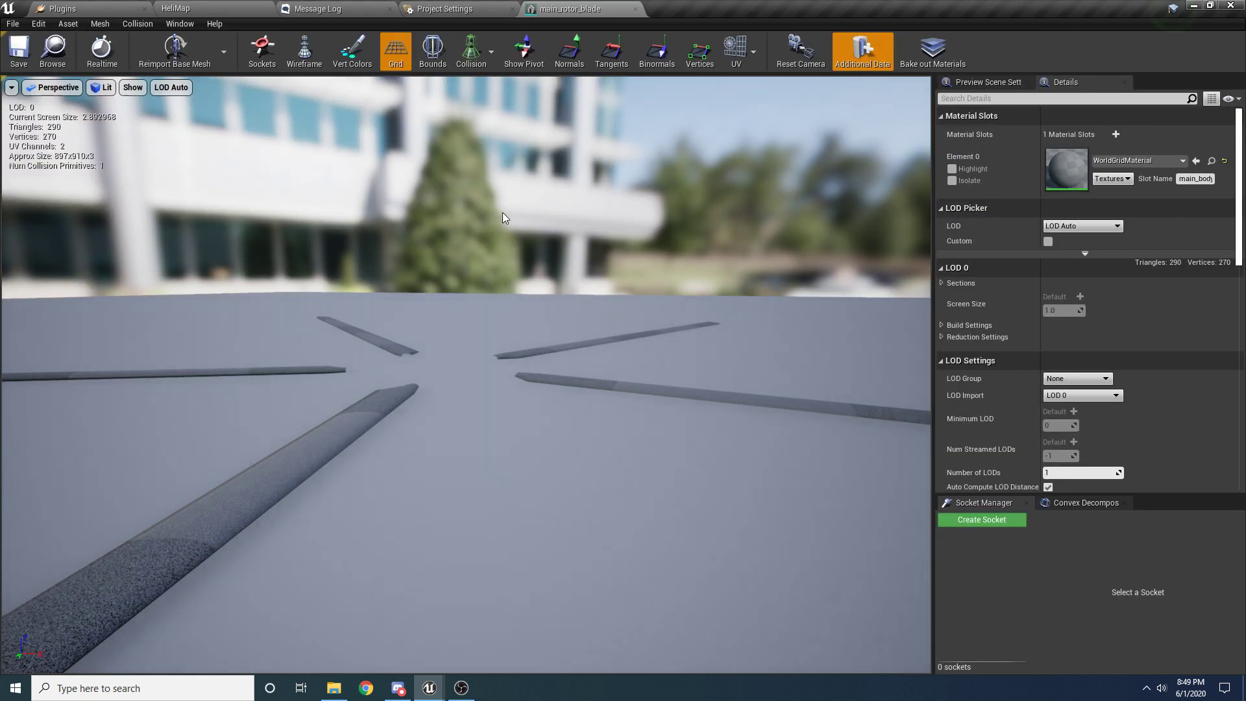
pyautogui.moveTo(503, 215); pyautogui.dragTo(487, 235, button='right')
pyautogui.click(1141, 159)
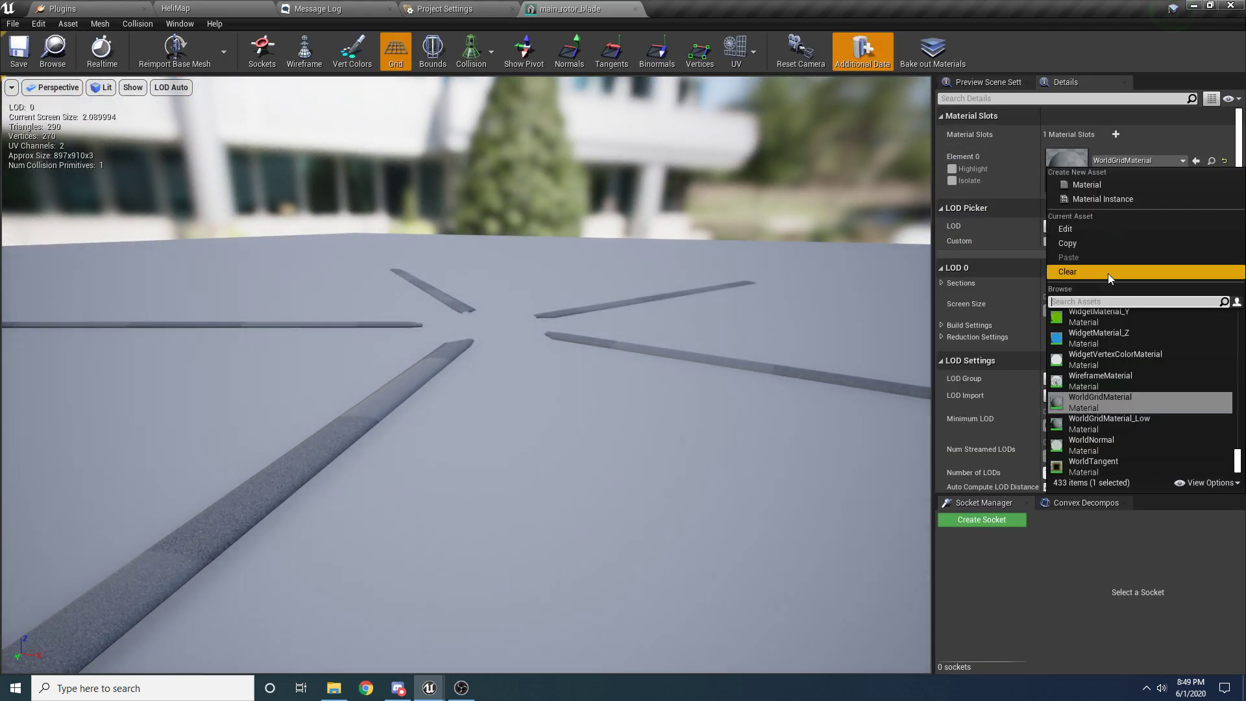
pyautogui.write('M_heli')
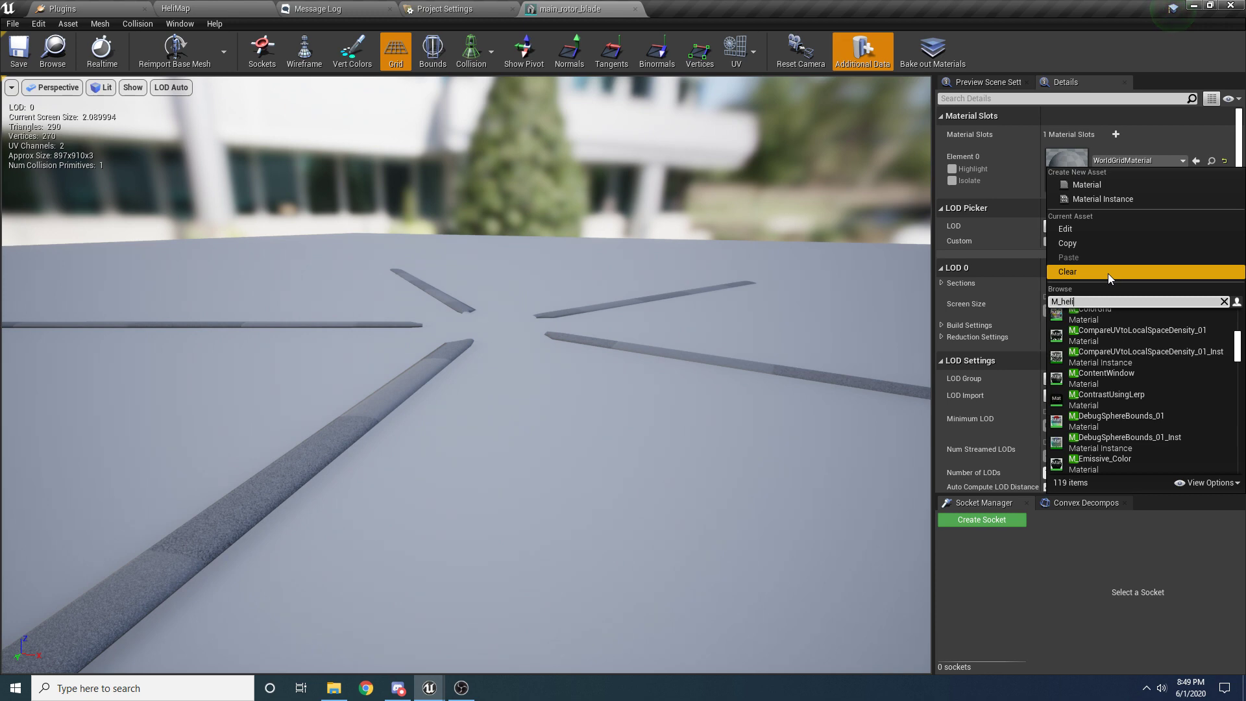
pyautogui.click(1107, 316)
pyautogui.moveTo(486, 255); pyautogui.dragTo(476, 311, button='right')
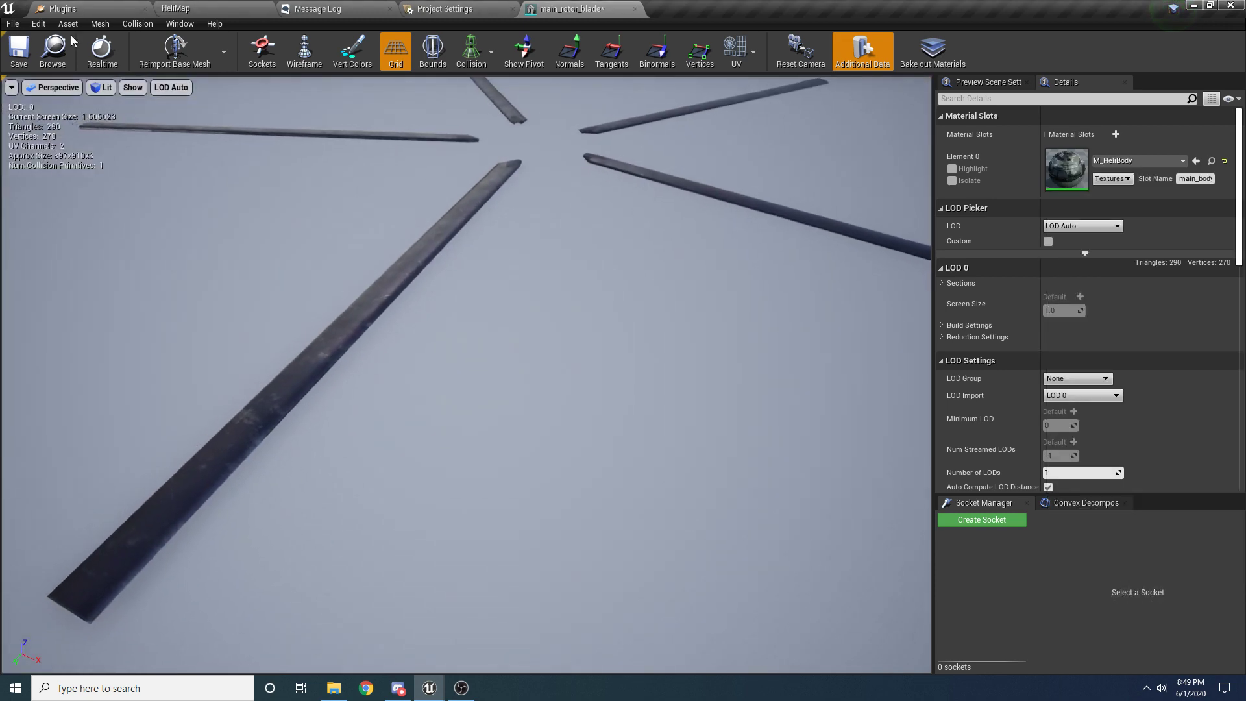
# Step: Save and close the main_rotor_blade mesh and return to HeliMap
pyautogui.click(19, 51)
pyautogui.click(635, 9)
pyautogui.click(188, 8)
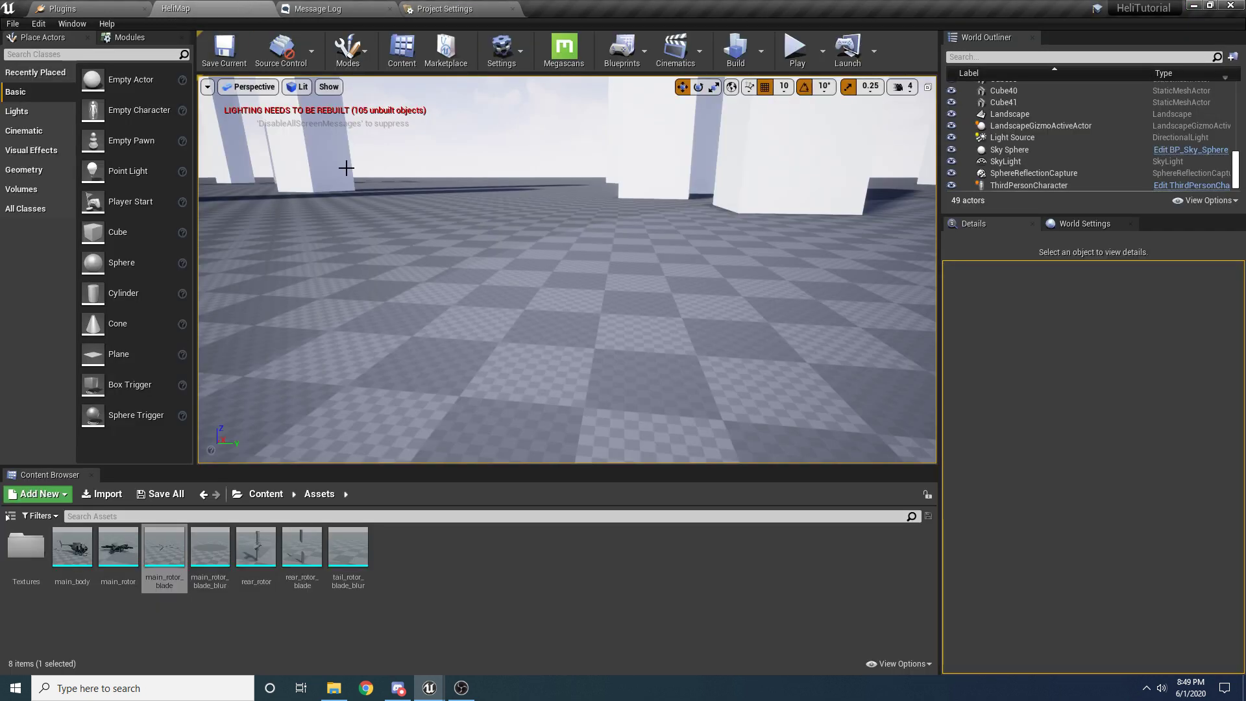
# Step: Open the main_rotor_blade_blur mesh and assign the M_RotorBlur material to its Element 0 slot
pyautogui.doubleClick(206, 545)
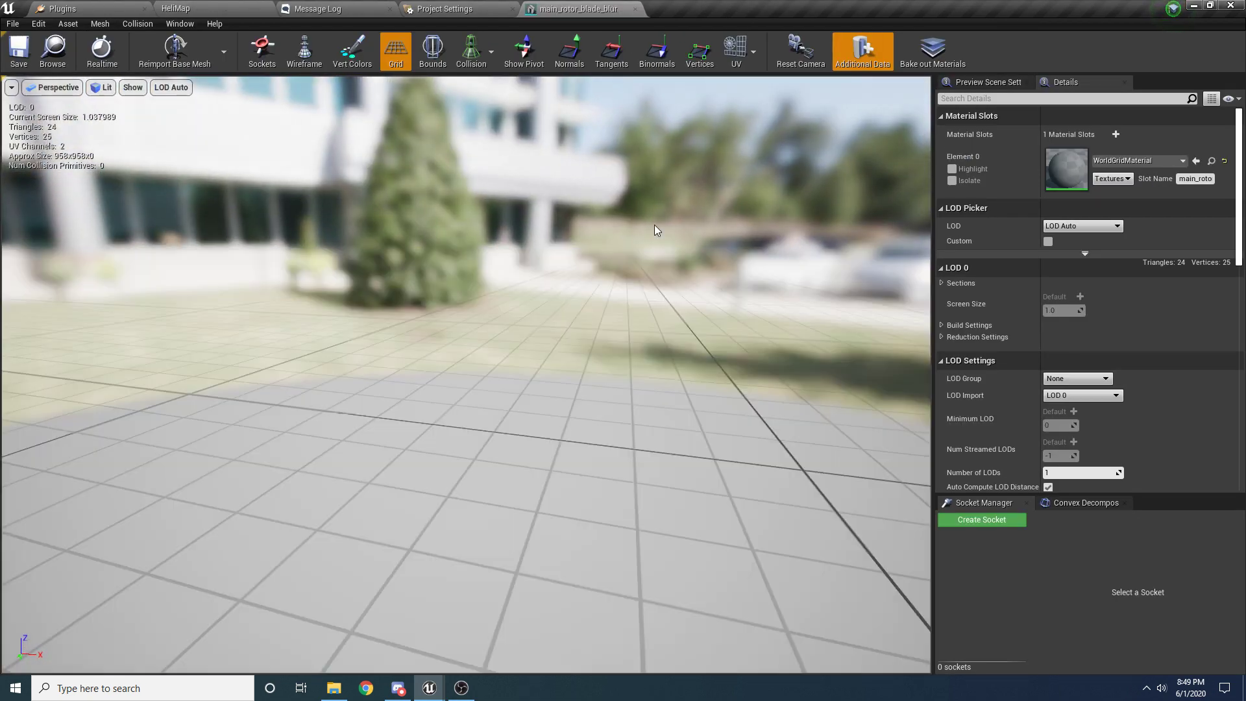
pyautogui.moveTo(657, 231); pyautogui.dragTo(649, 292)
pyautogui.scroll(-3, 579, 226)
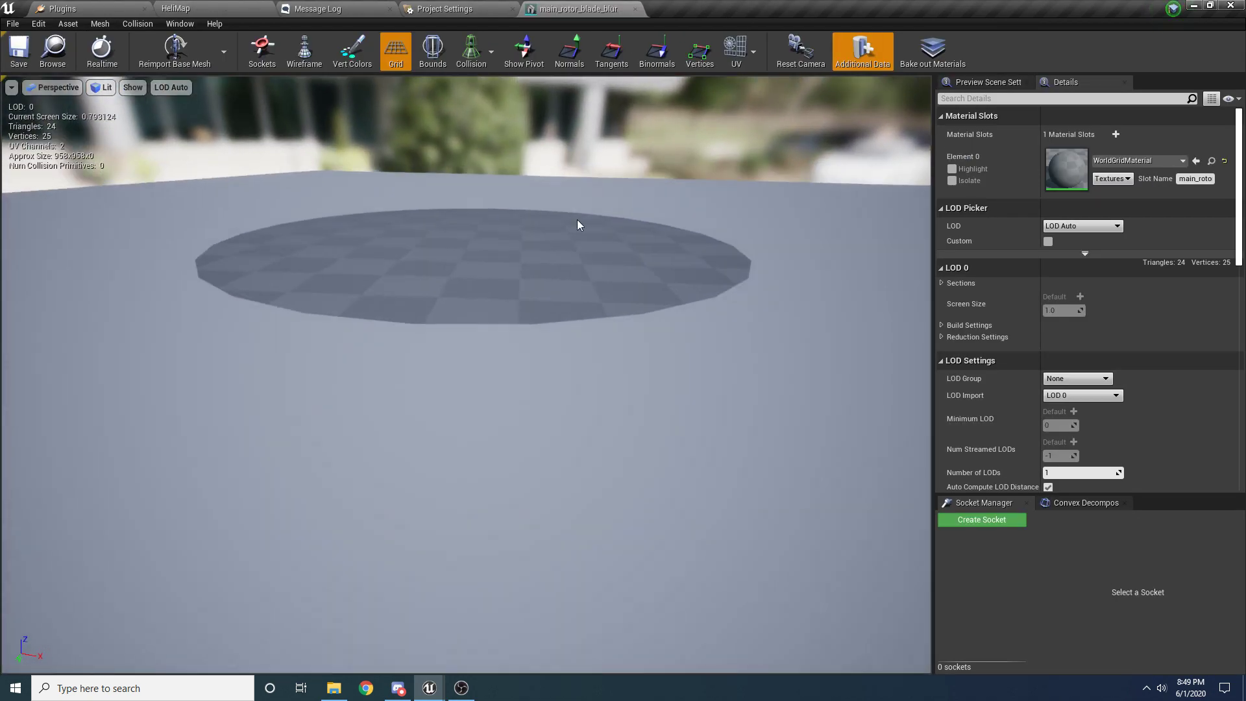
pyautogui.moveTo(536, 252); pyautogui.dragTo(551, 292)
pyautogui.moveTo(554, 212); pyautogui.dragTo(554, 213)
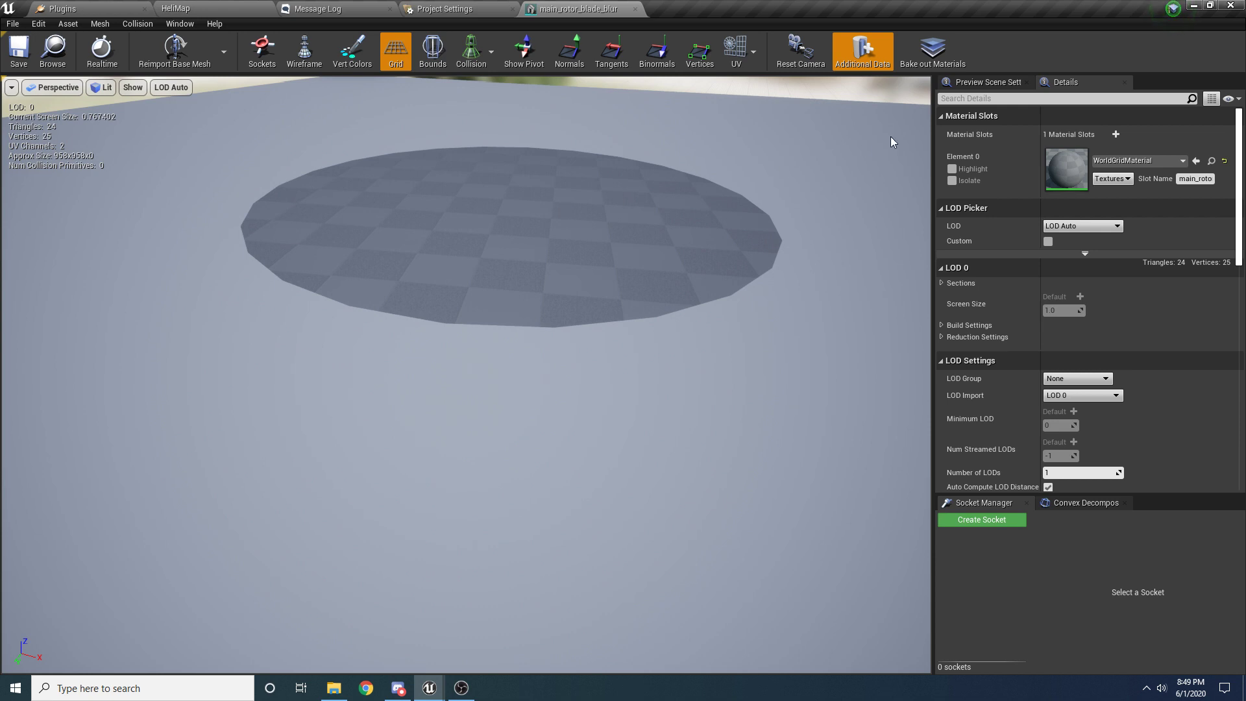
pyautogui.click(1111, 161)
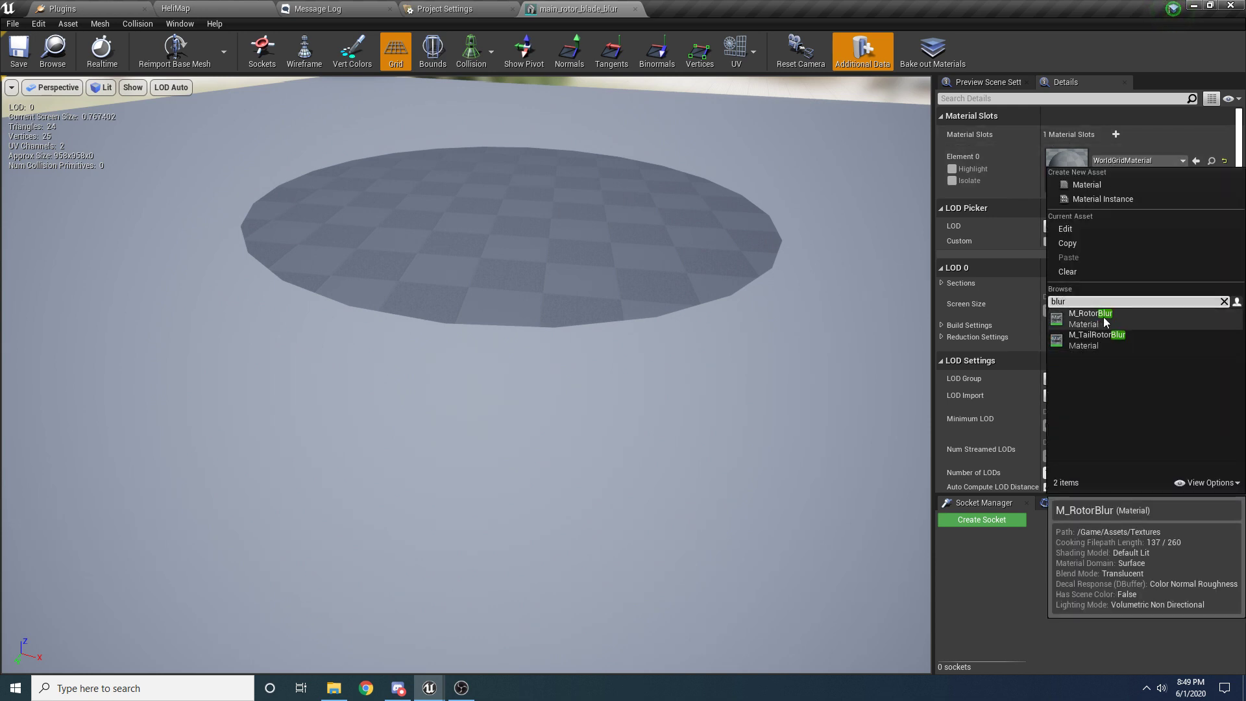
pyautogui.click(1097, 315)
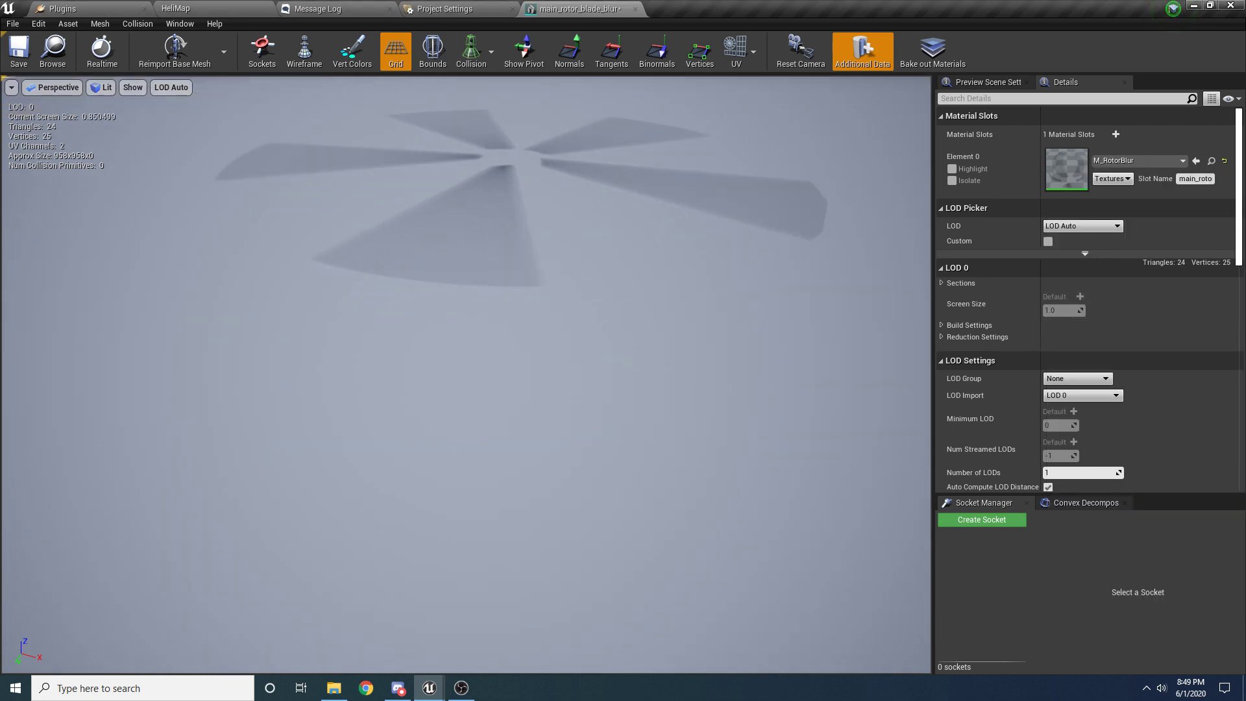
# Step: Save and close the main_rotor_blade_blur mesh
pyautogui.moveTo(740, 302); pyautogui.dragTo(739, 303, button='right')
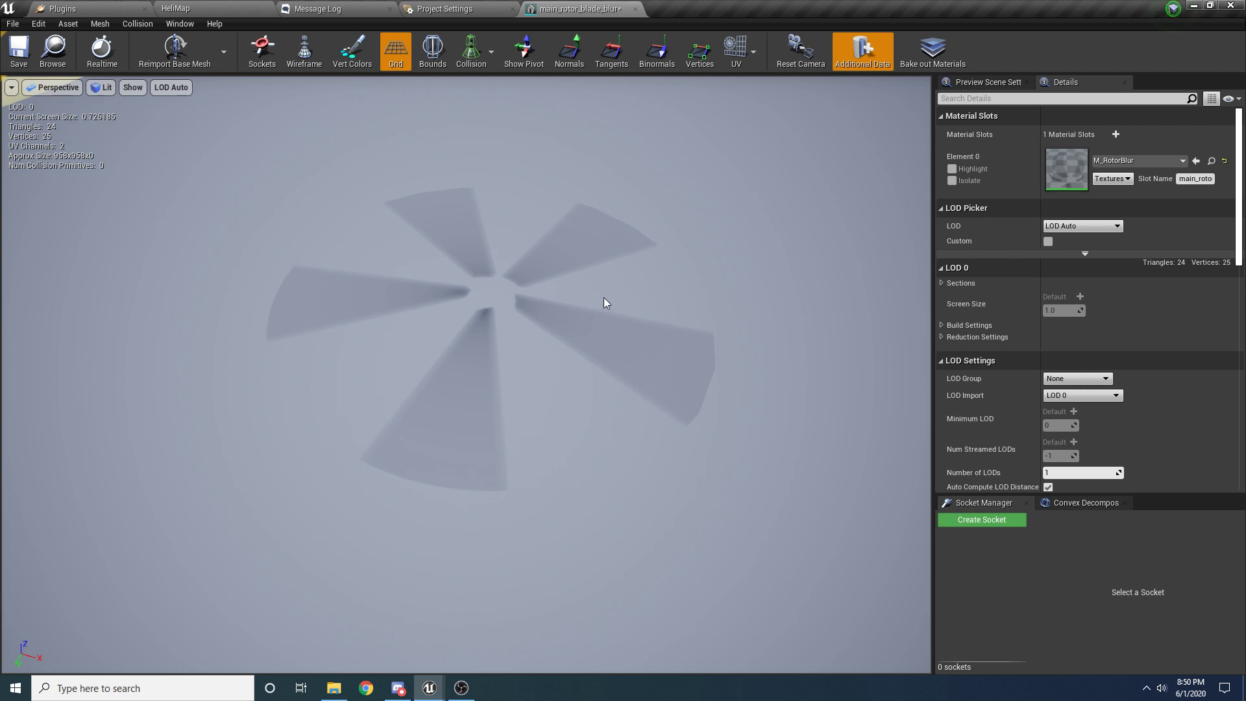
pyautogui.click(19, 50)
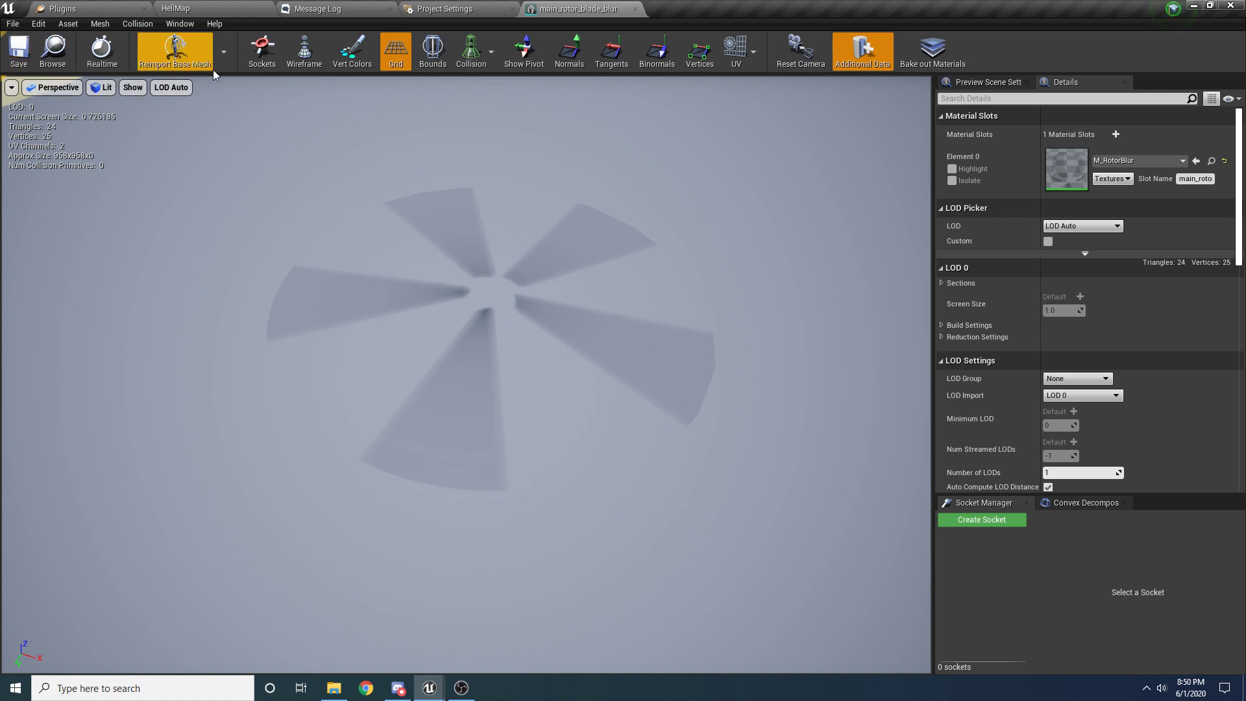
pyautogui.middleClick(556, 12)
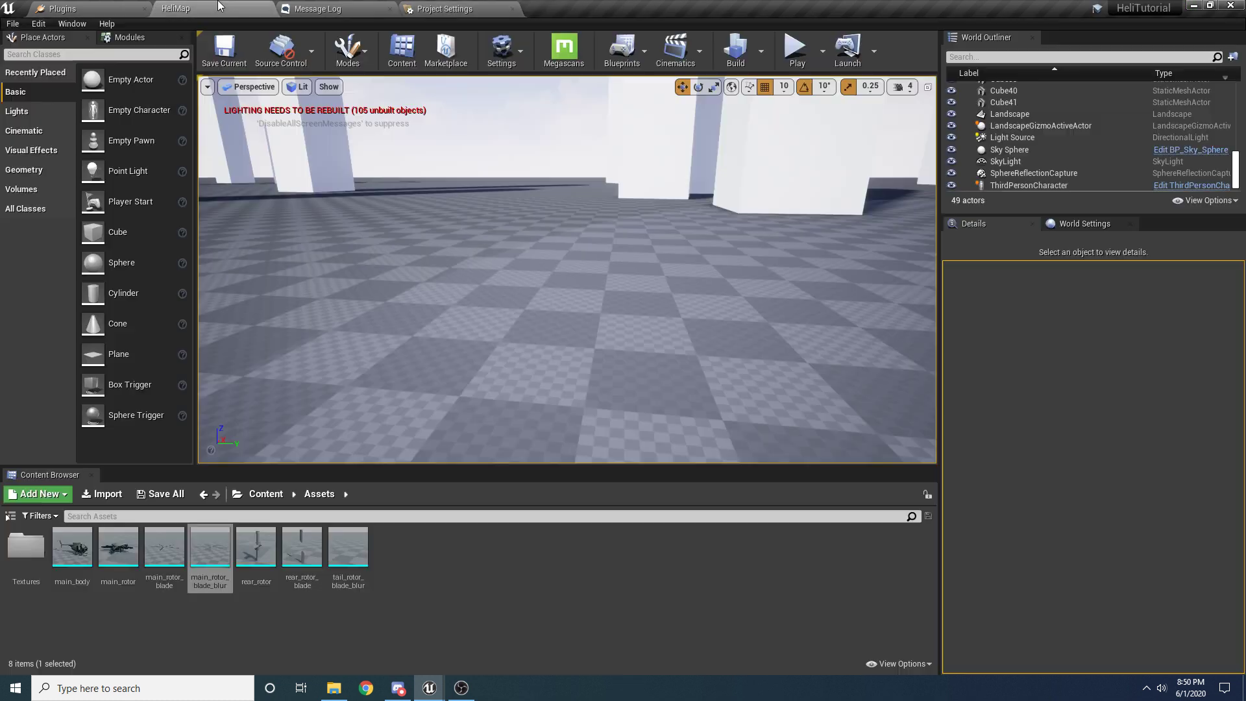
# Step: Open the rear_rotor mesh and assign the M_HeliBody material to its Element 0 slot
pyautogui.doubleClick(253, 551)
pyautogui.doubleClick(256, 548)
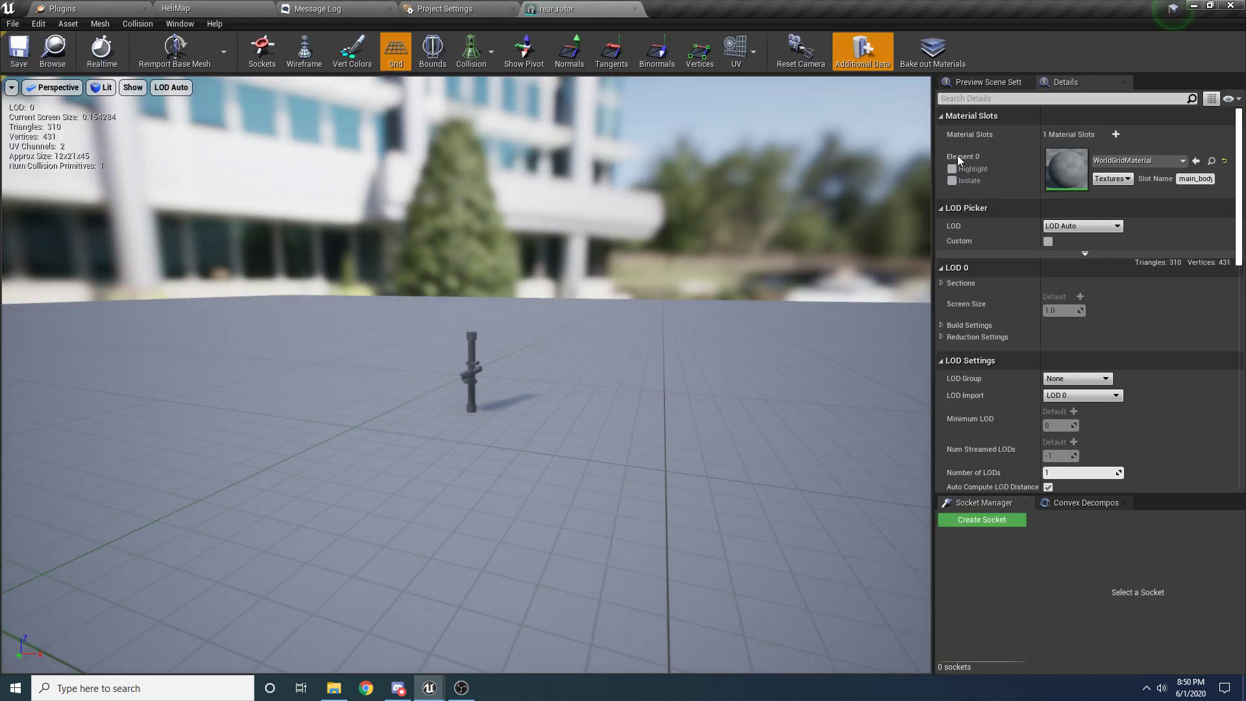
pyautogui.click(1119, 162)
pyautogui.write('M_Heli')
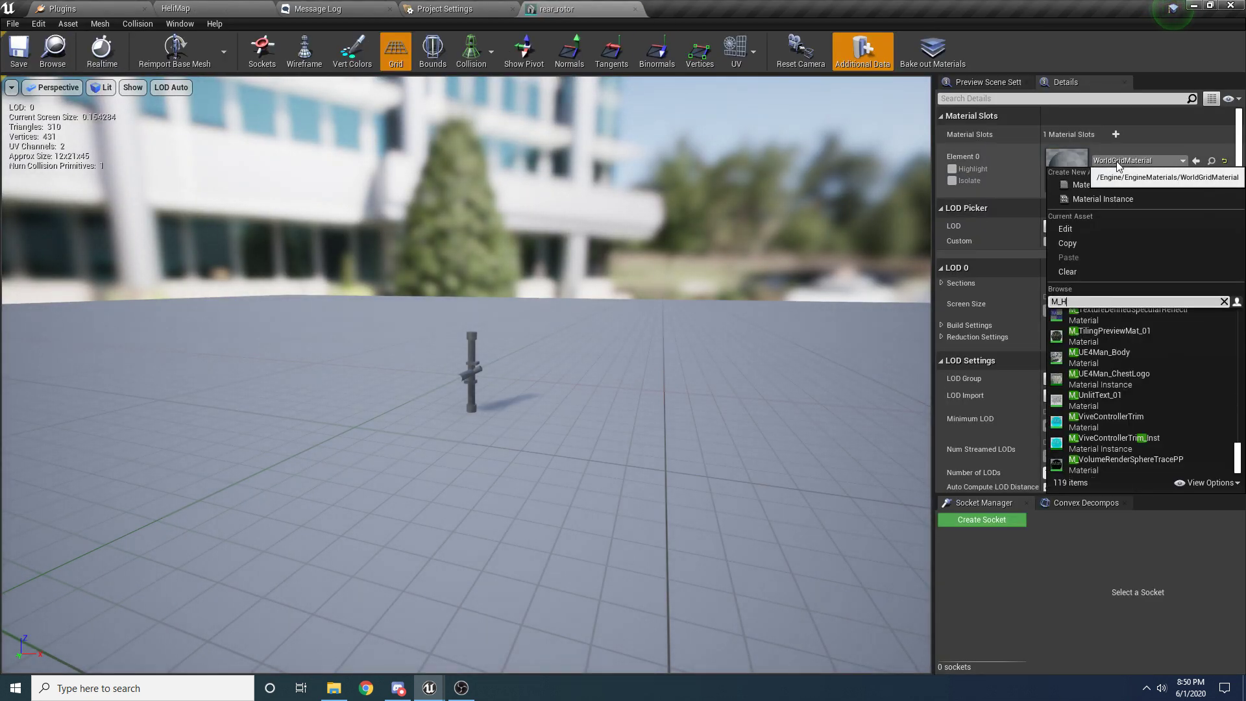
pyautogui.click(1113, 312)
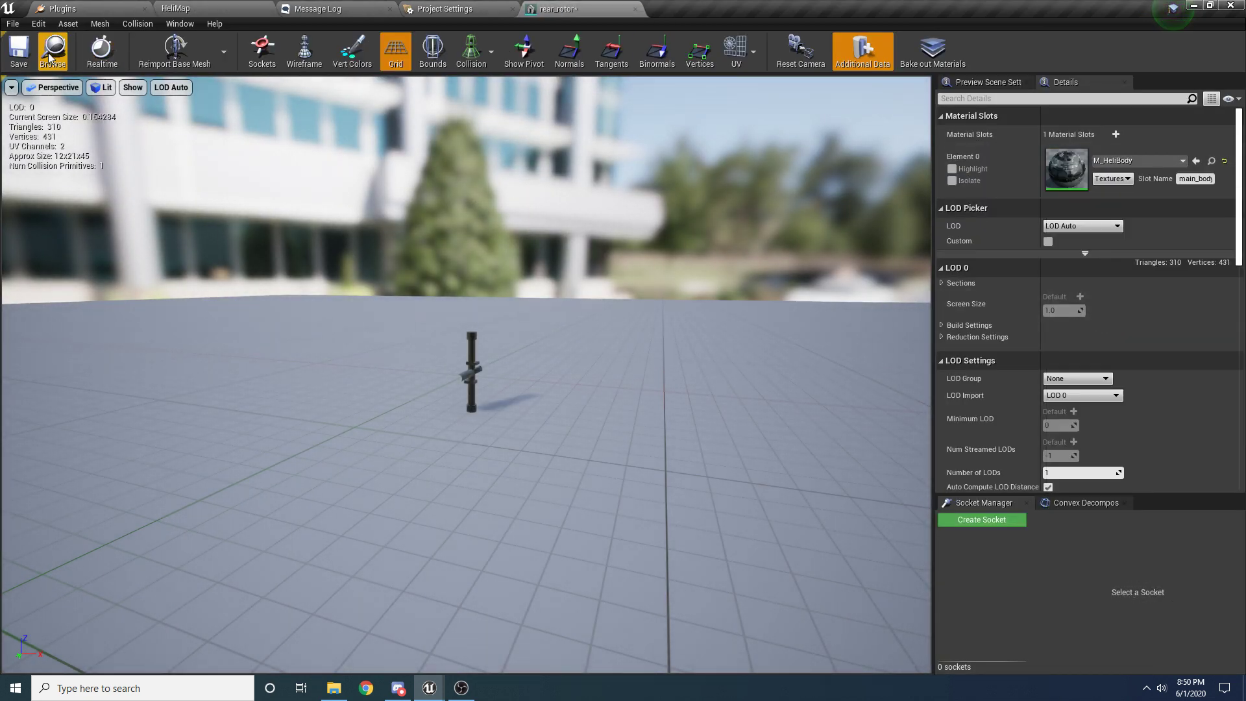
# Step: Open the rear_rotor_blade mesh from the Assets folder and assign M_HeliBody to its Element 0 slot
pyautogui.click(175, 8)
pyautogui.doubleClick(303, 542)
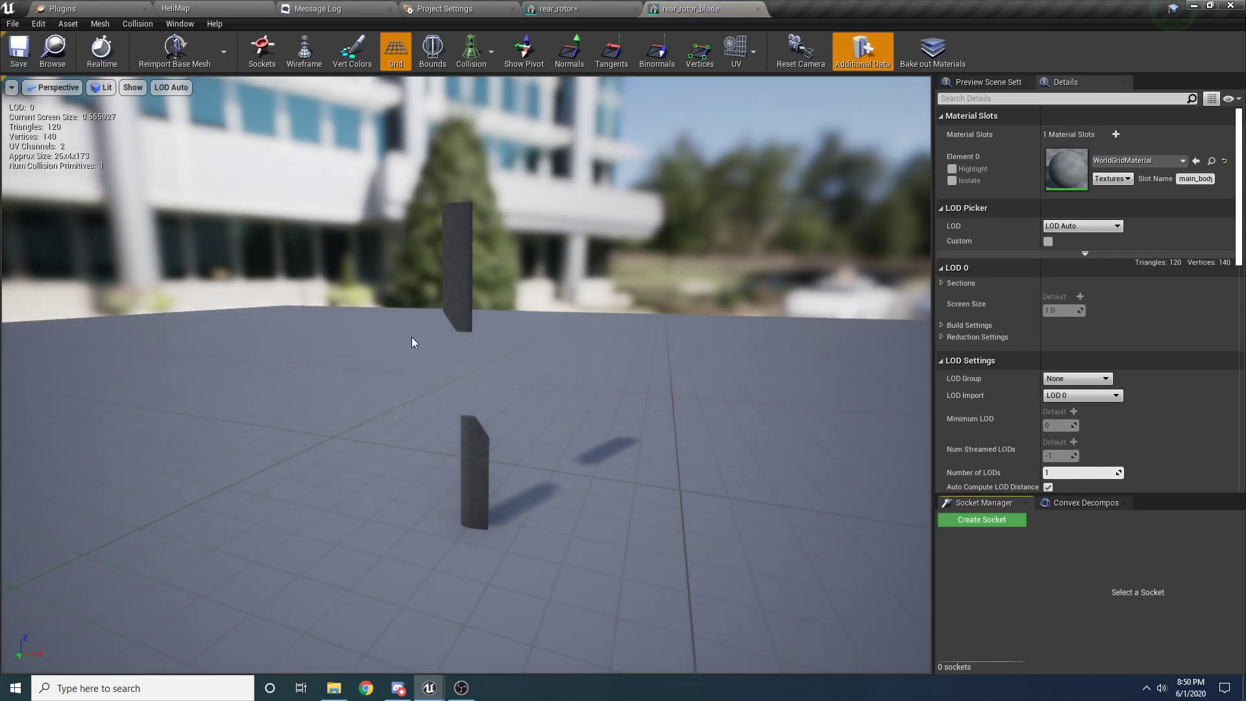
pyautogui.click(1125, 162)
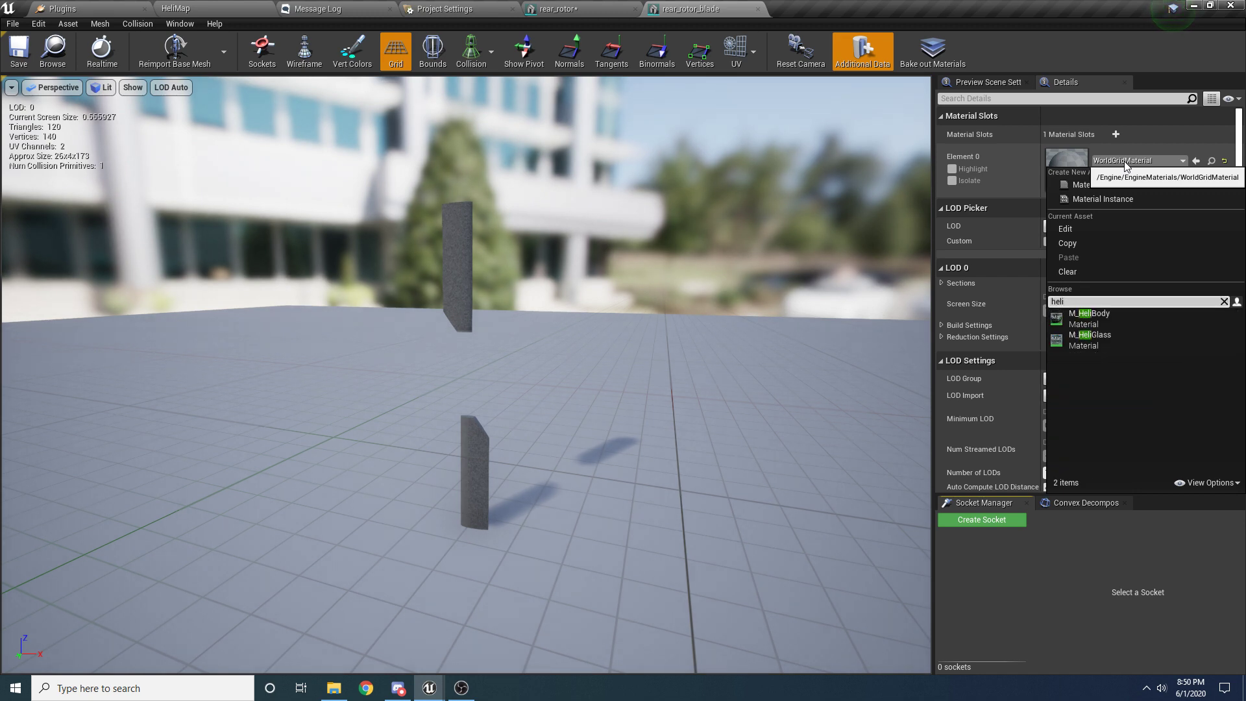
pyautogui.click(1081, 319)
# Step: Assign M_TailRotorBlur to the tail_rotor_blade_blur mesh's Element 0 slot and inspect the blur disc from both sides
pyautogui.click(61, 56)
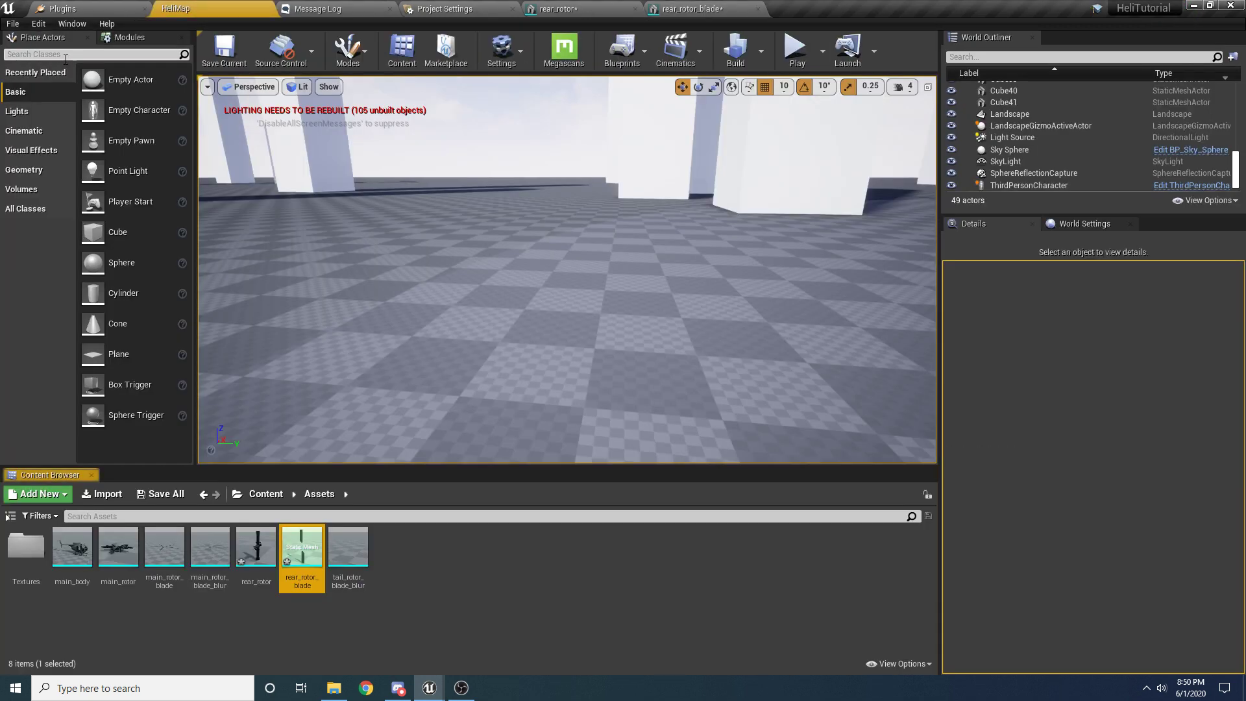
pyautogui.doubleClick(351, 547)
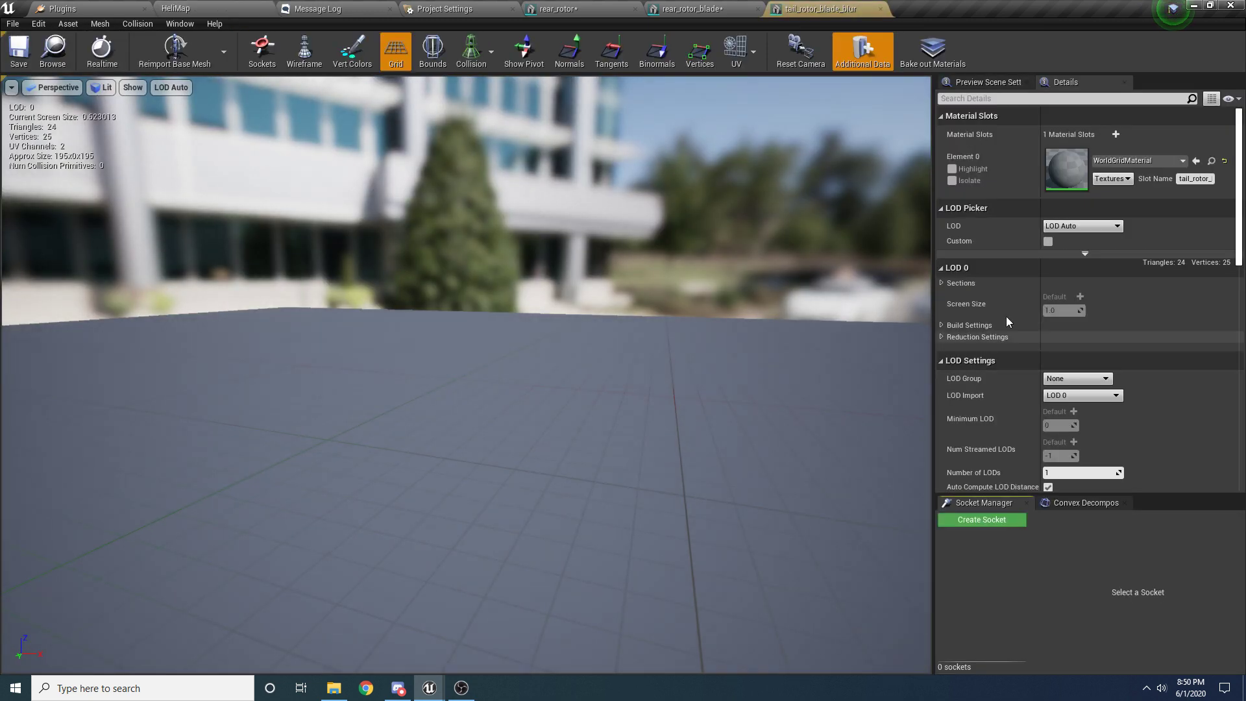
pyautogui.click(1120, 161)
pyautogui.write('blur')
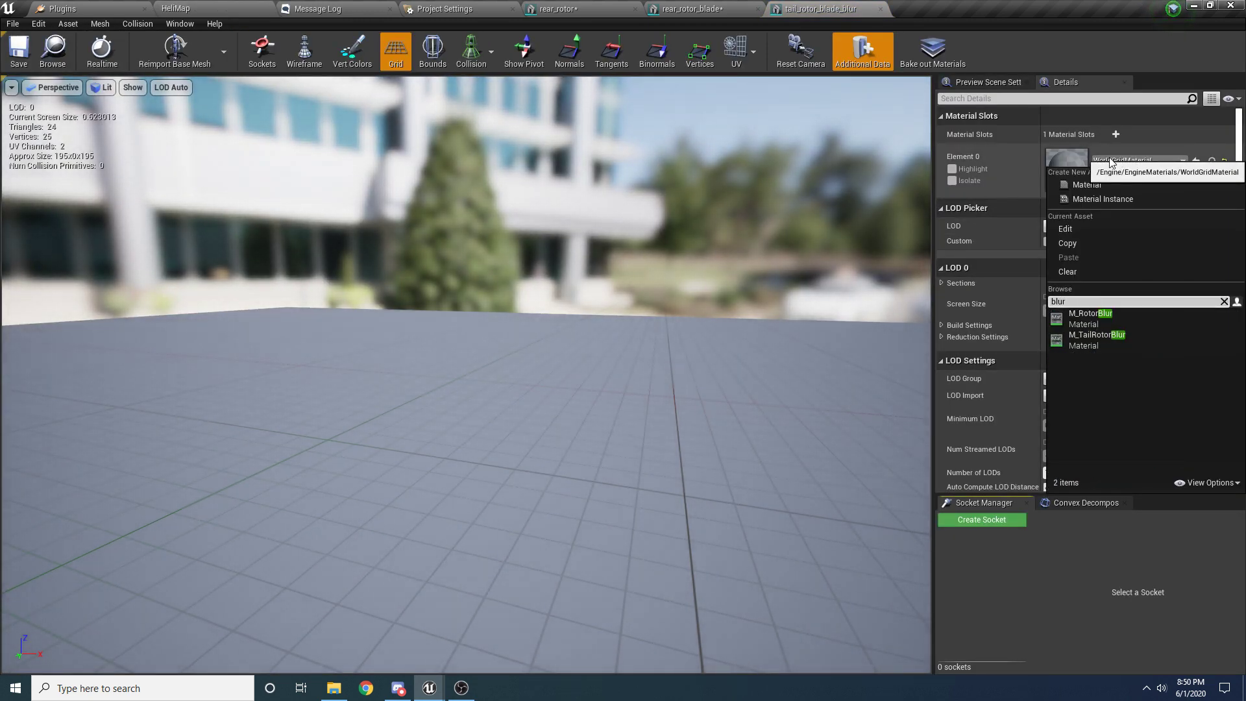
pyautogui.click(1098, 344)
pyautogui.moveTo(783, 387); pyautogui.dragTo(441, 364)
pyautogui.moveTo(714, 394); pyautogui.dragTo(676, 306)
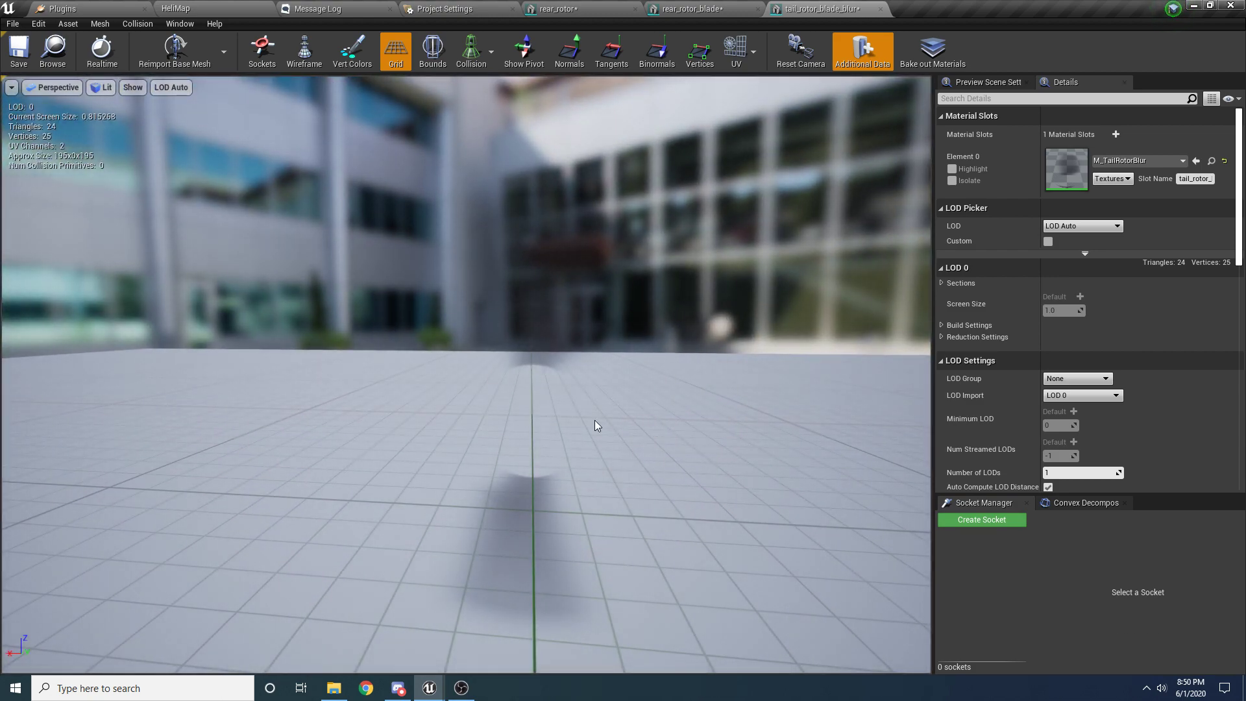
pyautogui.moveTo(555, 410); pyautogui.dragTo(572, 427, button='right')
pyautogui.moveTo(510, 362); pyautogui.dragTo(639, 350, button='right')
pyautogui.moveTo(553, 361); pyautogui.dragTo(387, 381)
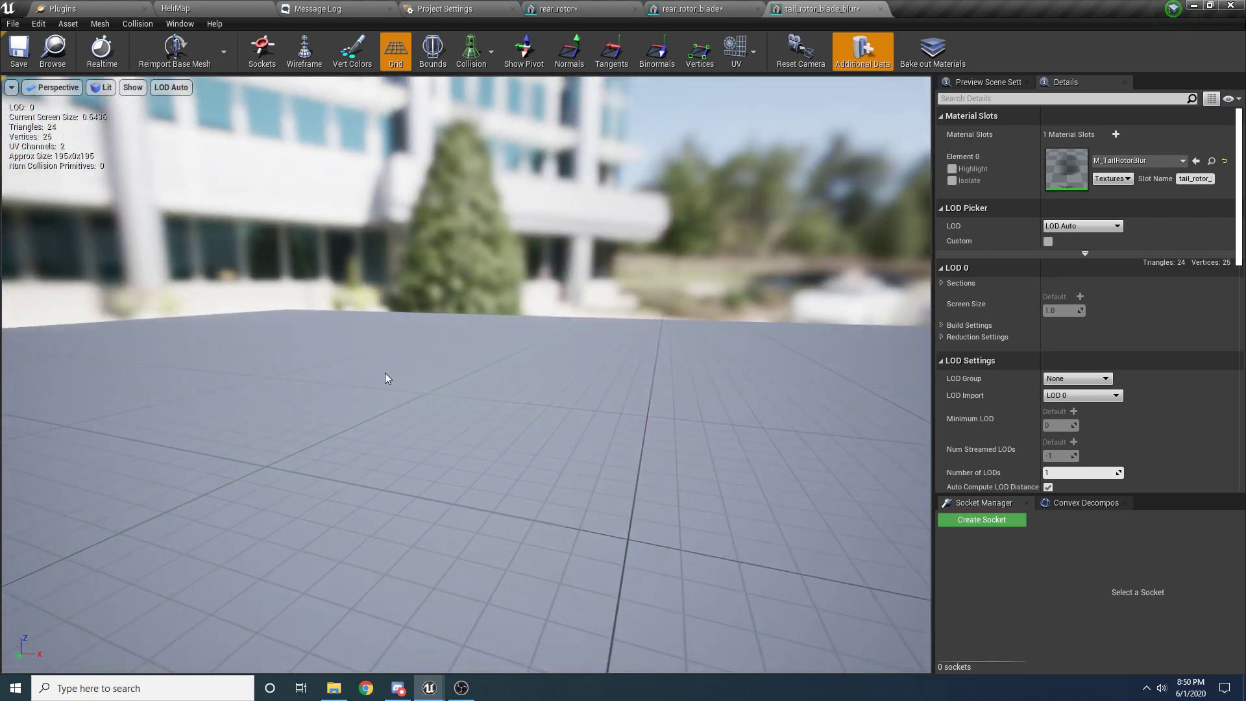
pyautogui.moveTo(98, 200); pyautogui.dragTo(117, 224, button='right')
# Step: Save all modified assets and return to HeliMap
pyautogui.click(12, 24)
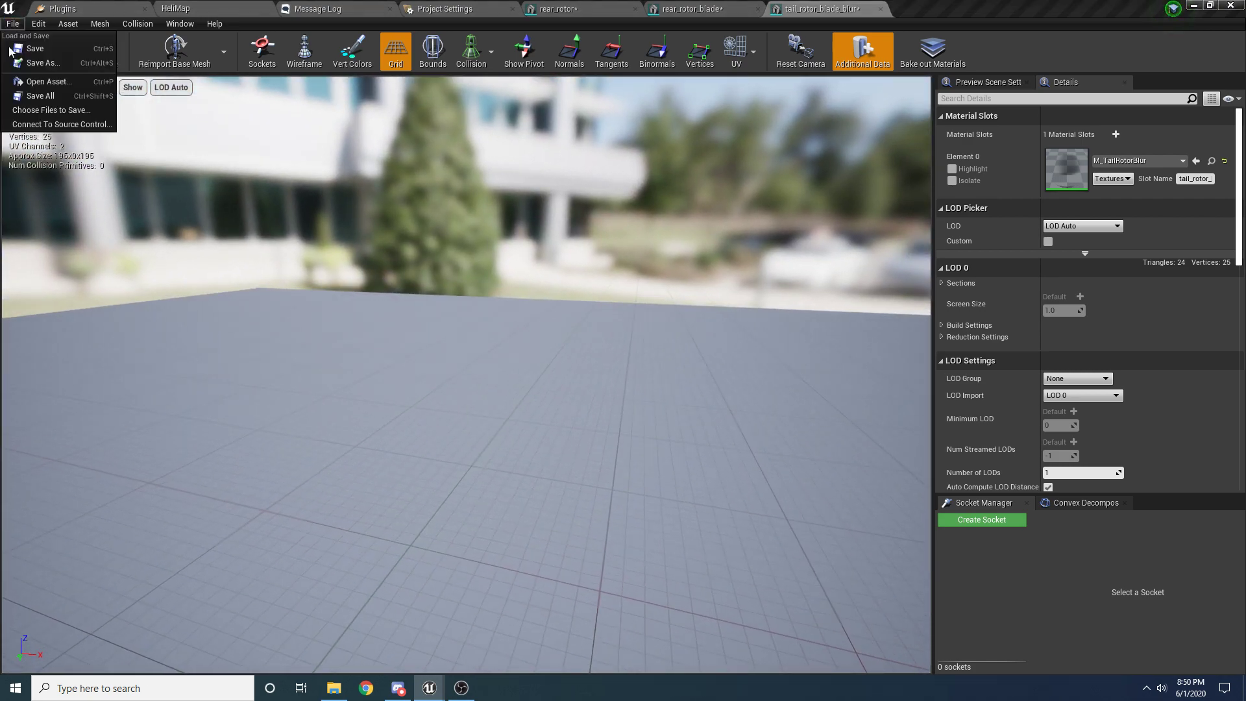
pyautogui.click(29, 92)
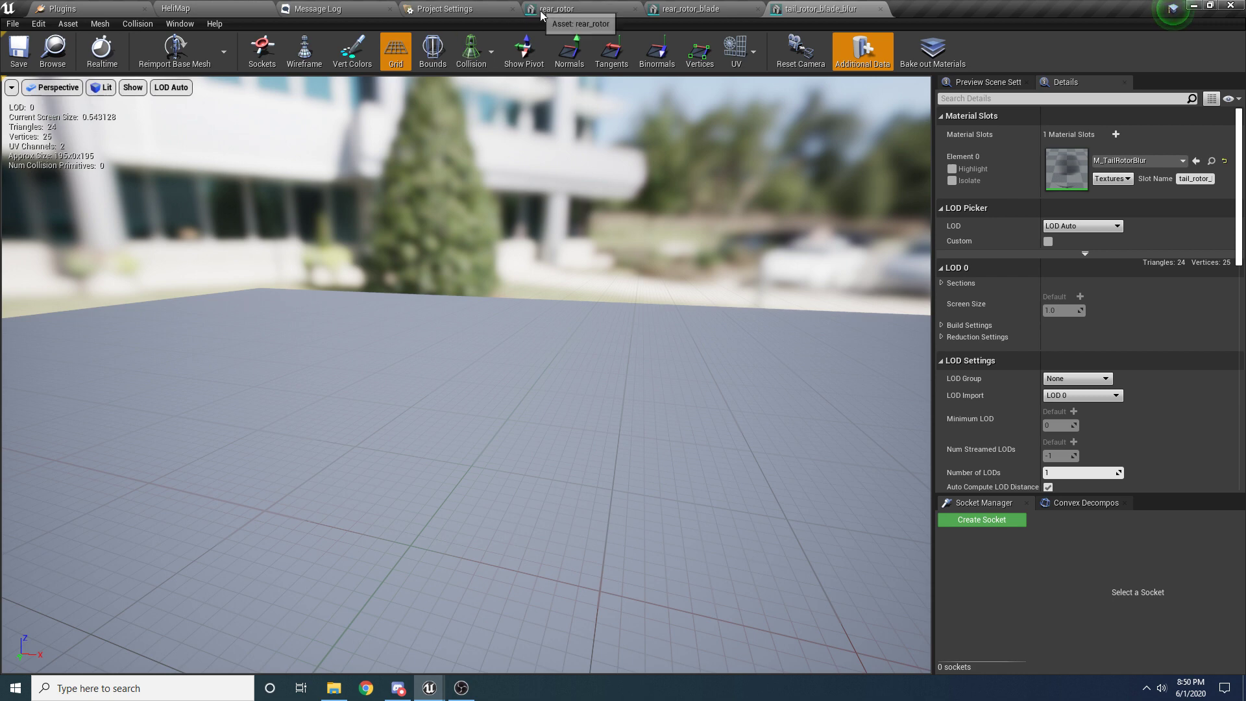
pyautogui.click(208, 8)
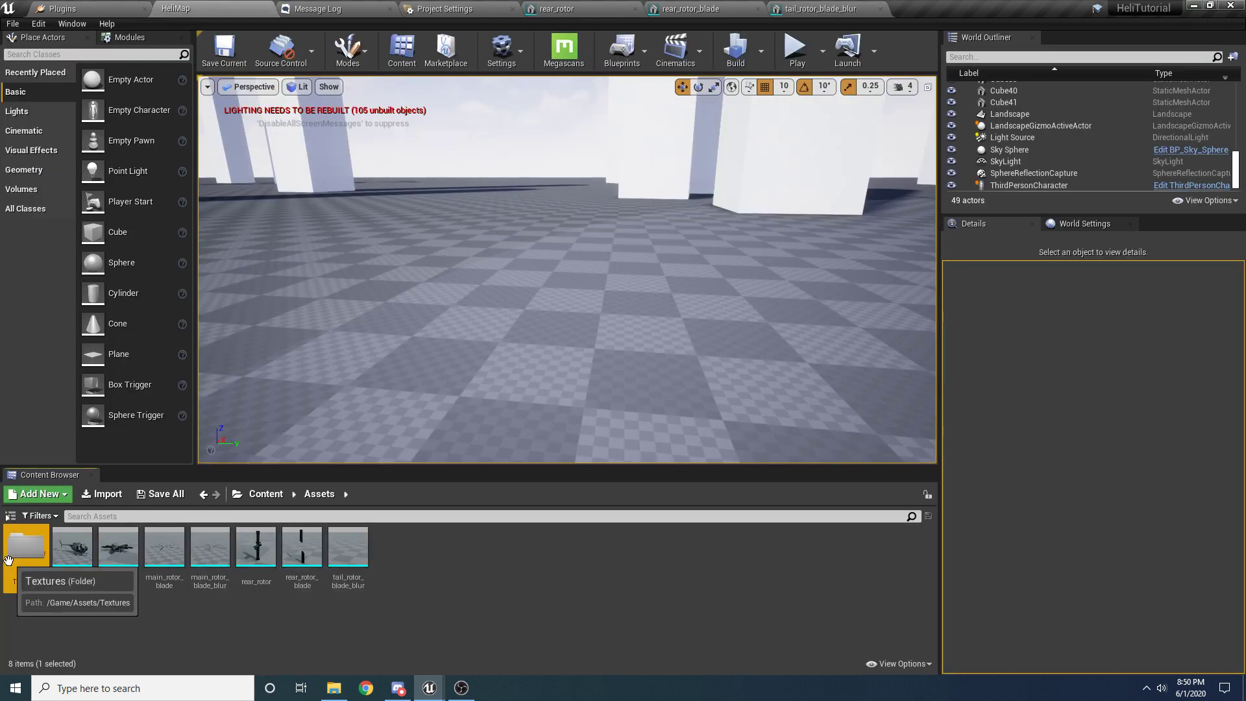
# Step: Enable Two Sided on the M_RotorBlur material in the Textures folder, apply the change and close the material
pyautogui.doubleClick(26, 546)
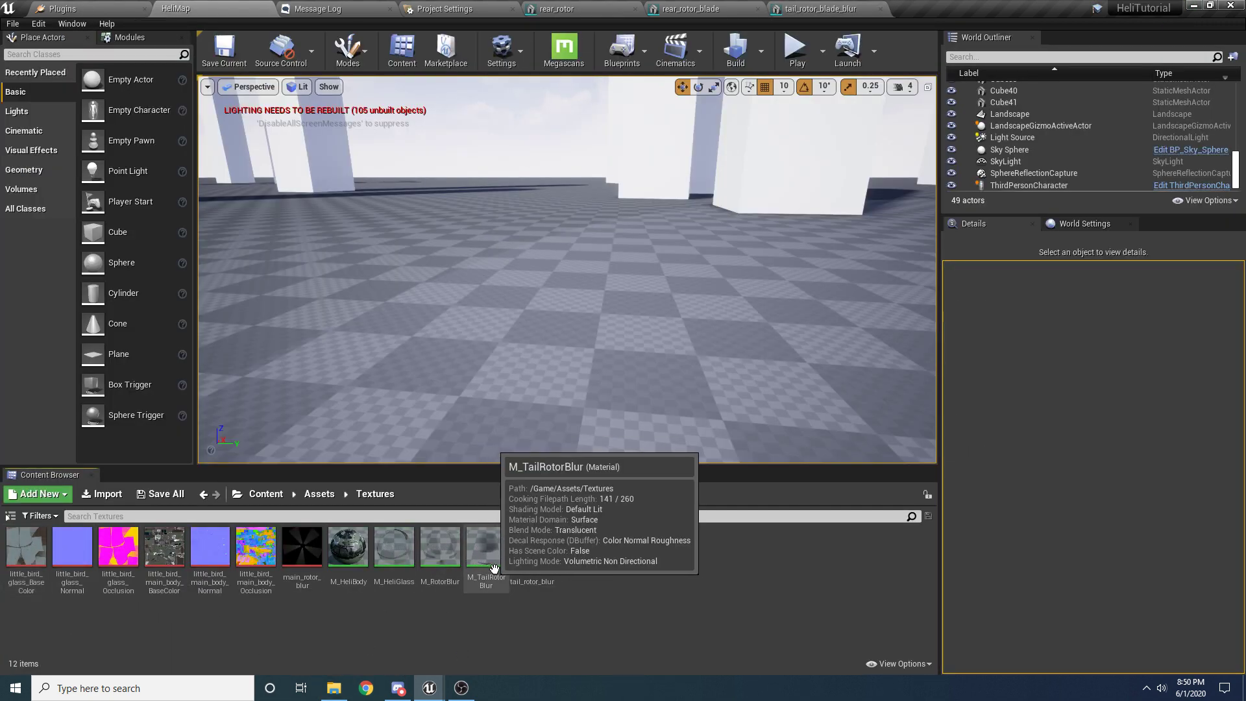
pyautogui.click(454, 549)
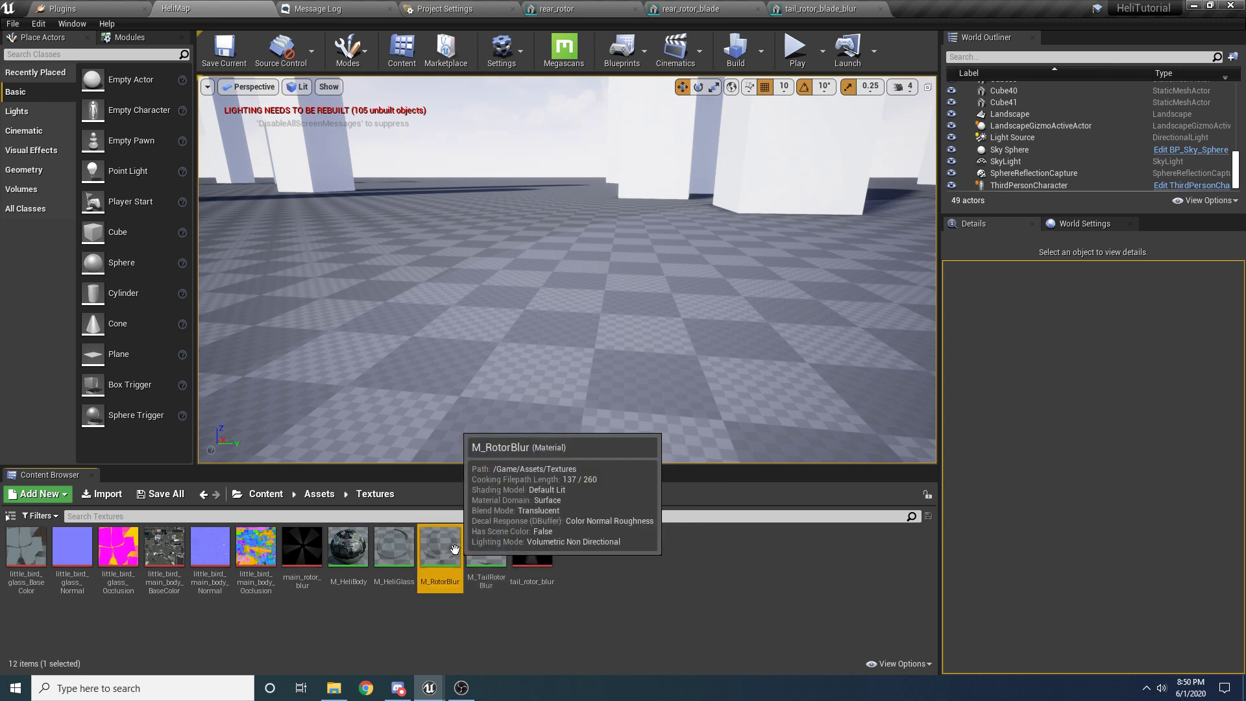
pyautogui.doubleClick(454, 549)
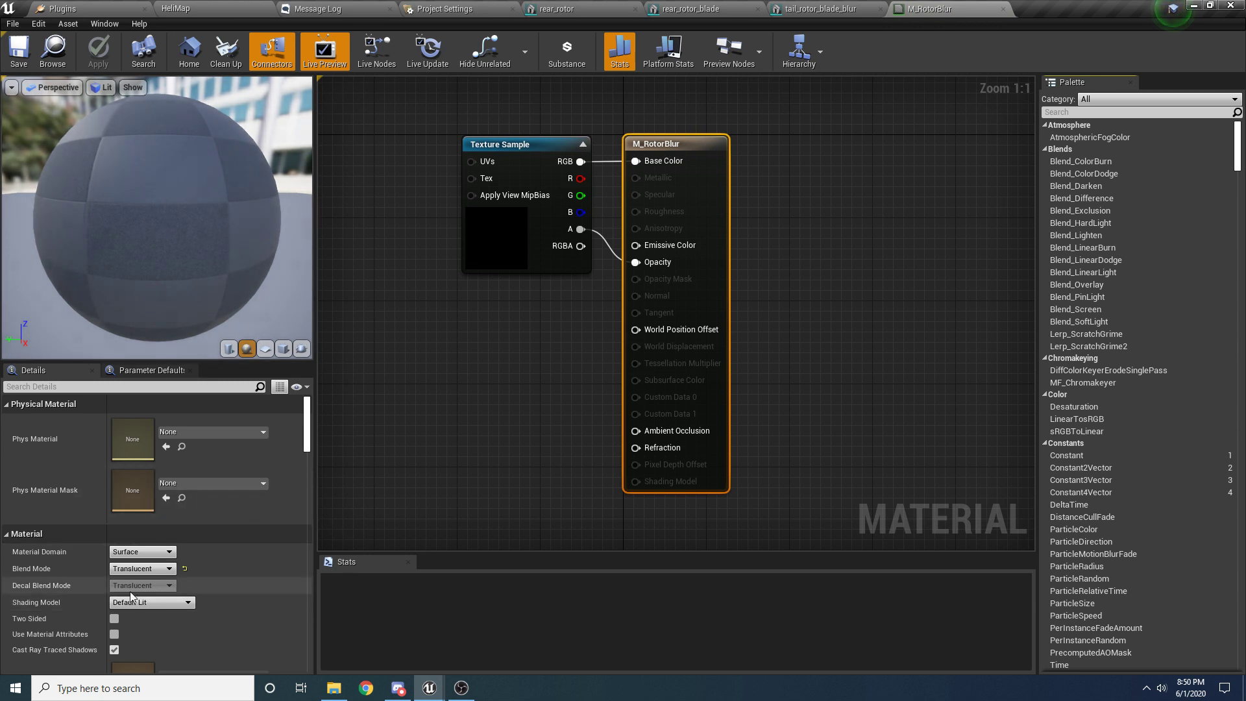
pyautogui.scroll(-1, 127, 598)
pyautogui.click(114, 599)
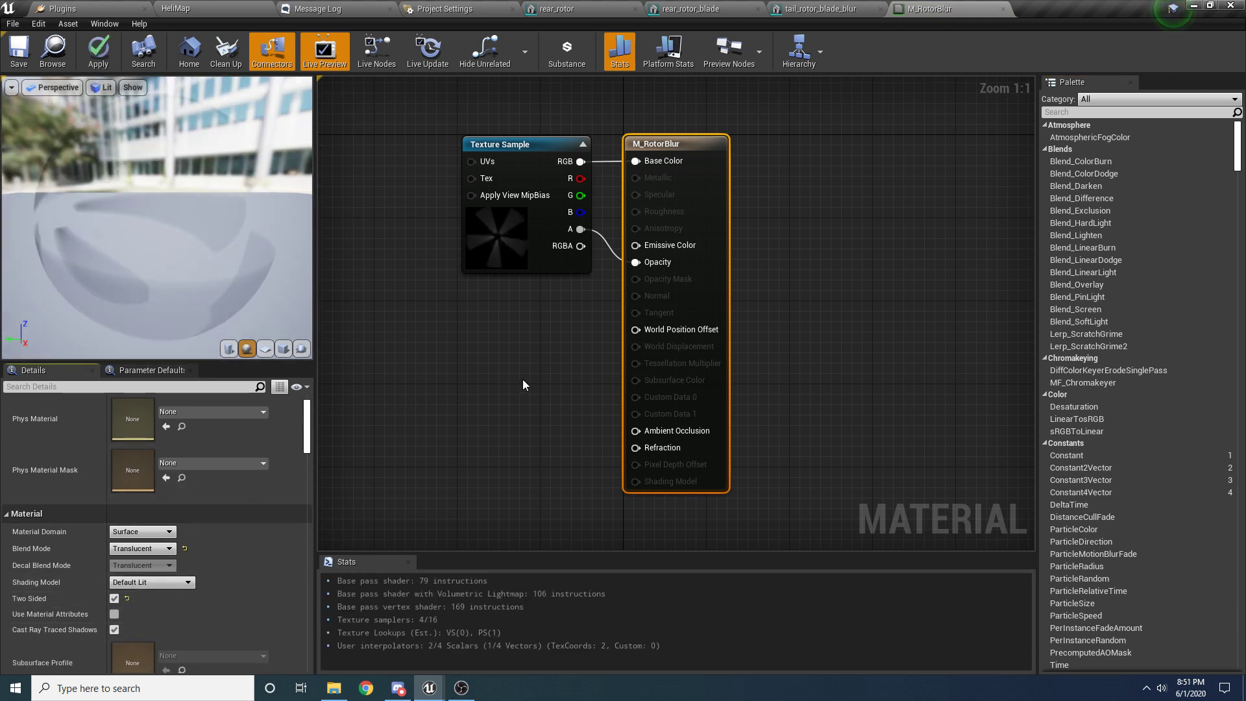
pyautogui.click(99, 57)
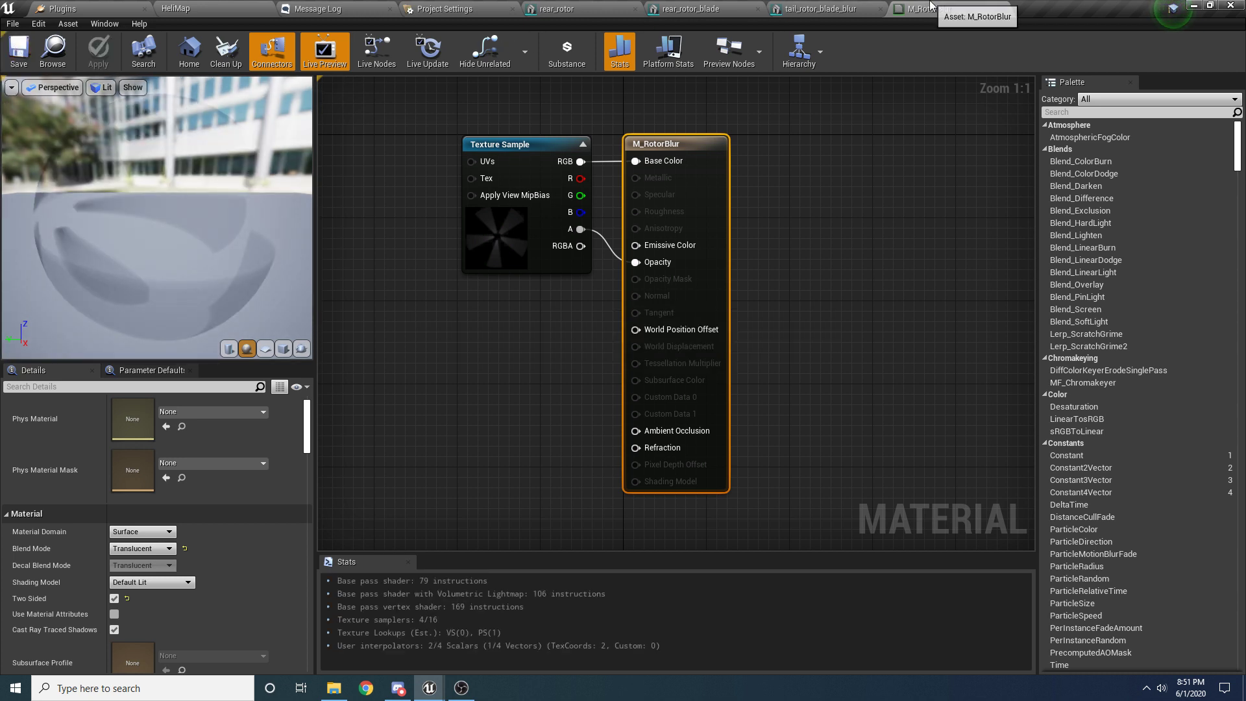
pyautogui.click(1003, 9)
pyautogui.click(226, 8)
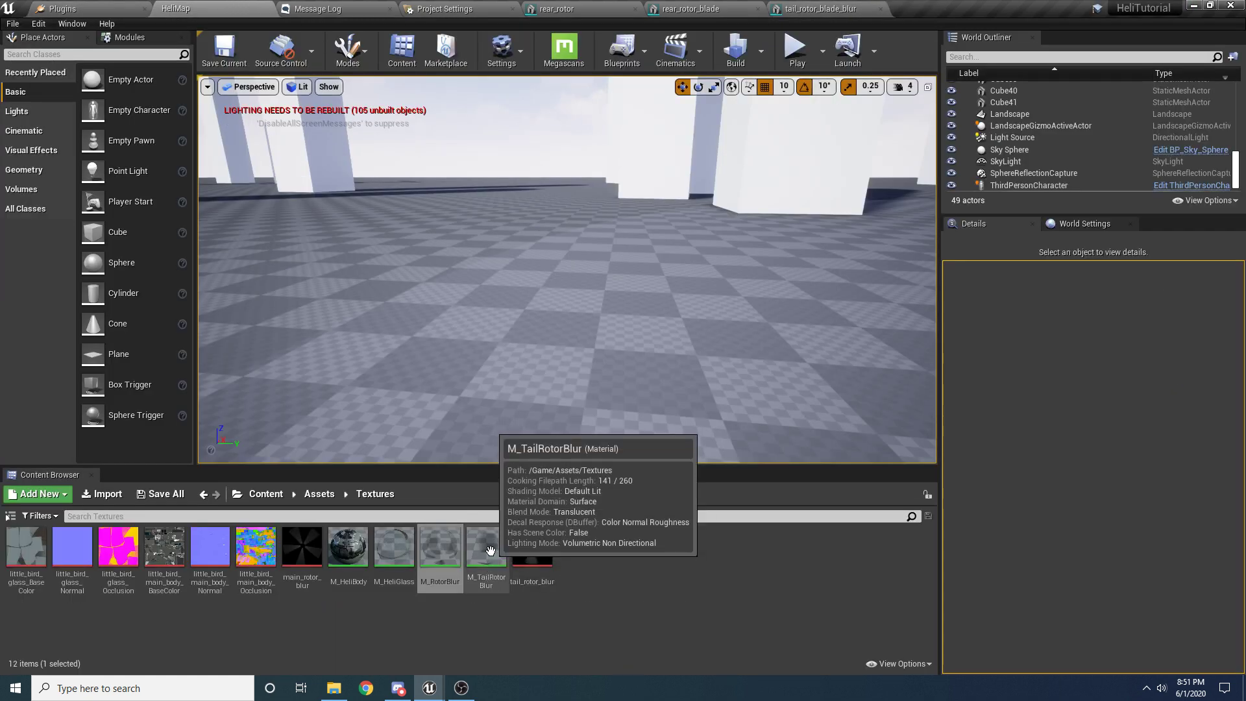
# Step: Enable Two Sided on the M_TailRotorBlur material, apply the change and save all assets
pyautogui.doubleClick(488, 571)
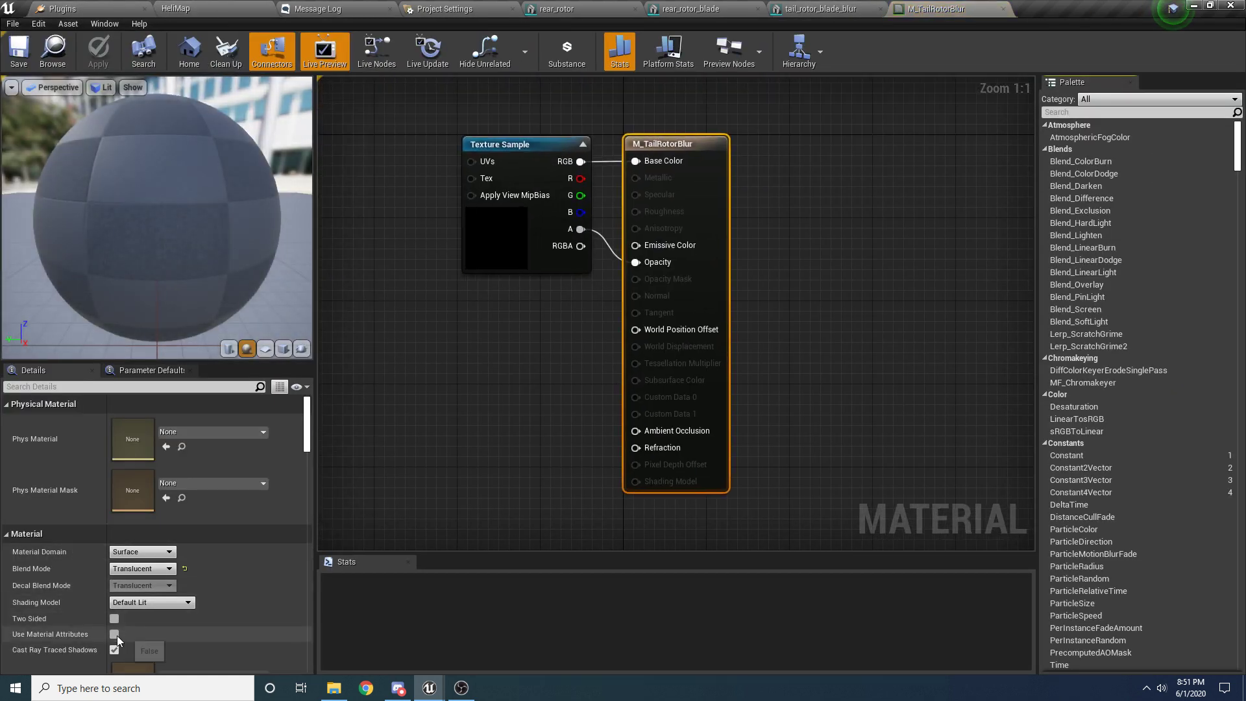
pyautogui.click(114, 618)
pyautogui.click(109, 47)
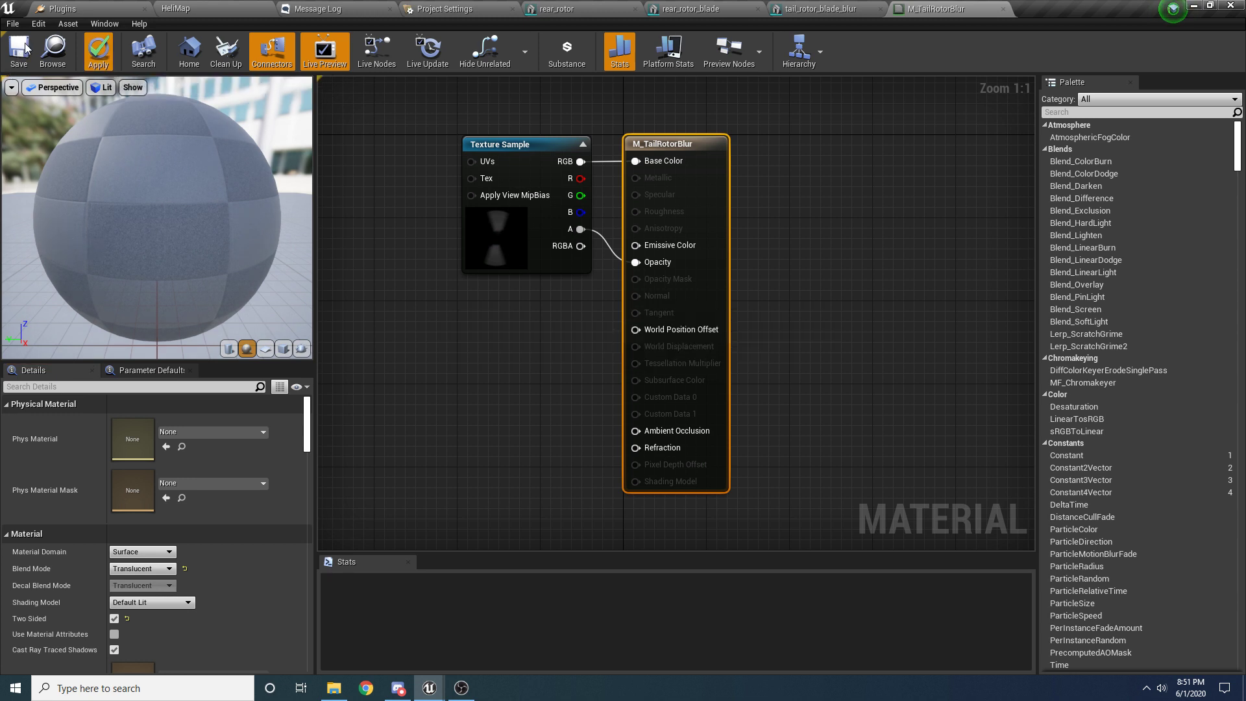
pyautogui.click(15, 57)
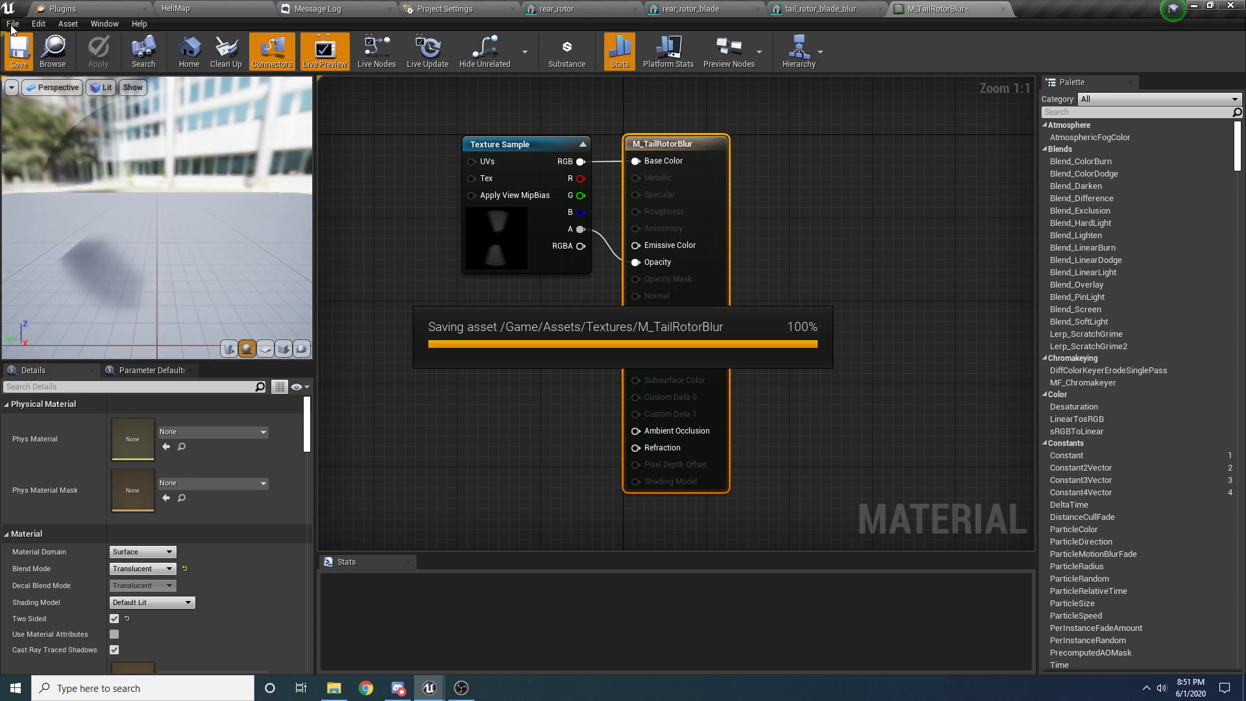
pyautogui.click(11, 24)
pyautogui.click(46, 98)
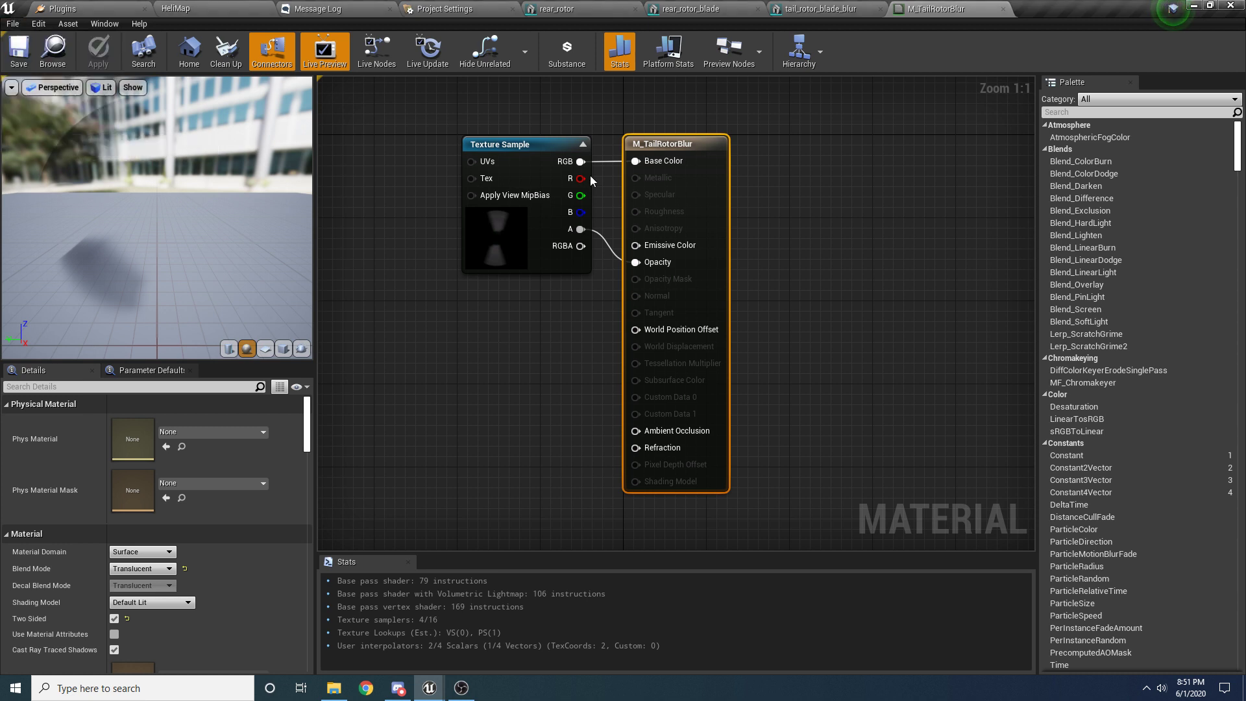
# Step: Close the rear_rotor, rear_rotor_blade, tail_rotor_blade_blur and M_TailRotorBlur editors and return to HeliMap
pyautogui.click(586, 9)
pyautogui.middleClick(586, 8)
pyautogui.middleClick(586, 7)
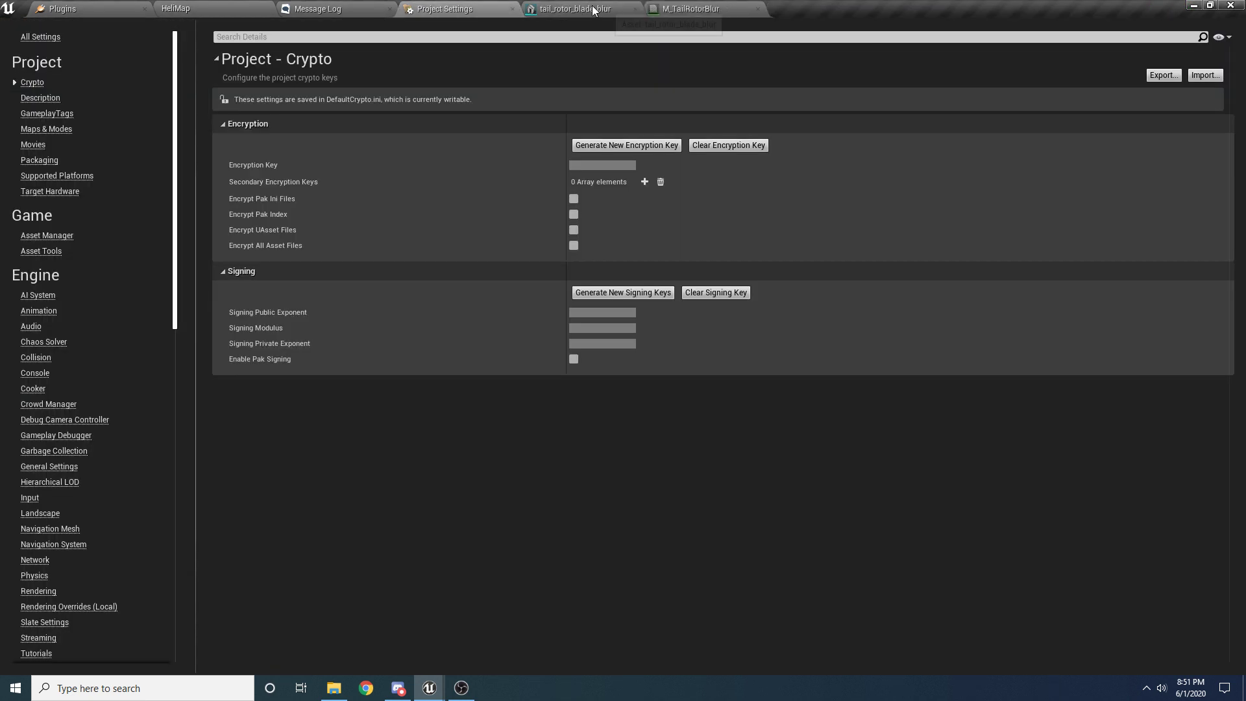
pyautogui.middleClick(586, 8)
pyautogui.middleClick(586, 8)
pyautogui.click(208, 8)
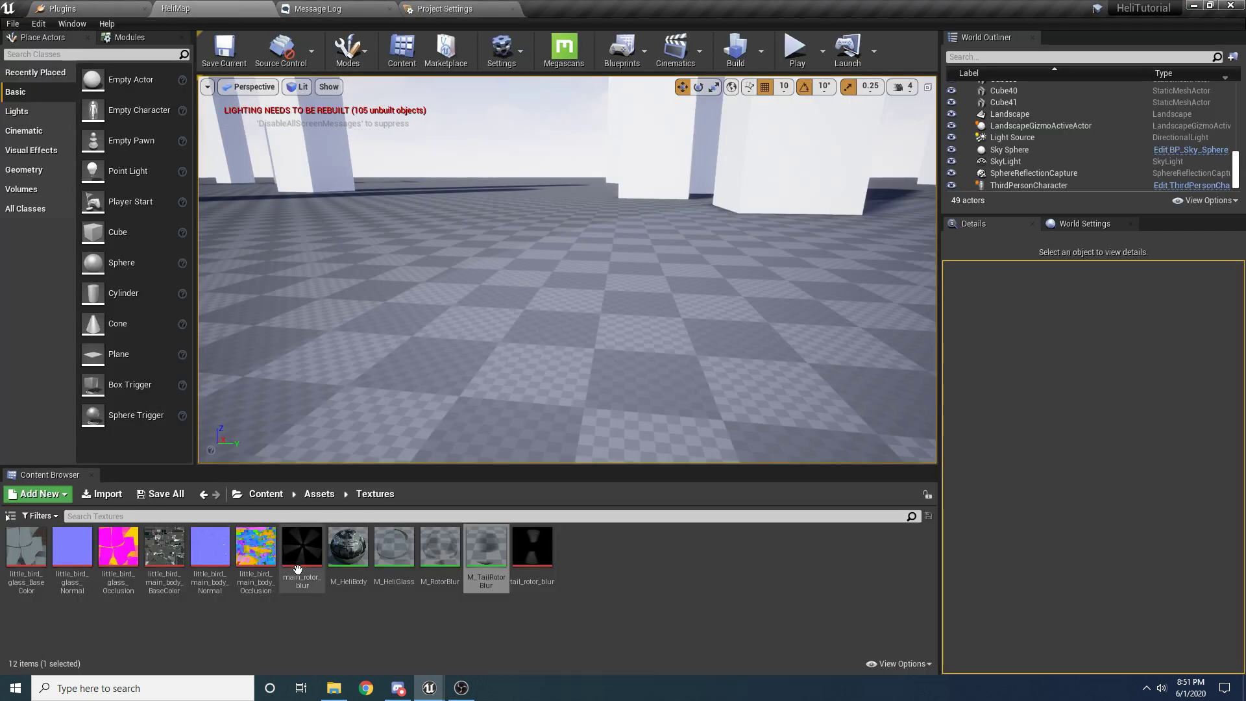
# Step: Create a Pawn-based Blueprint Class named BP_Helicopter in the Content folder and open it for editing
pyautogui.click(266, 494)
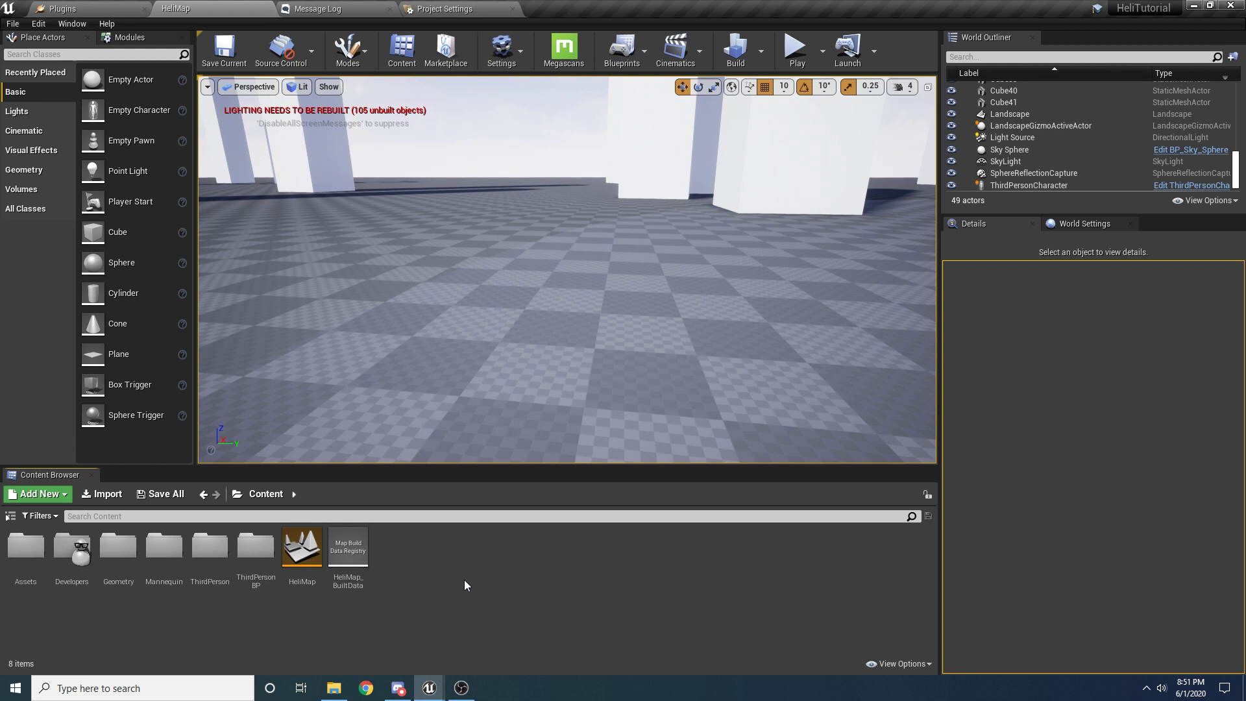
pyautogui.rightClick(468, 577)
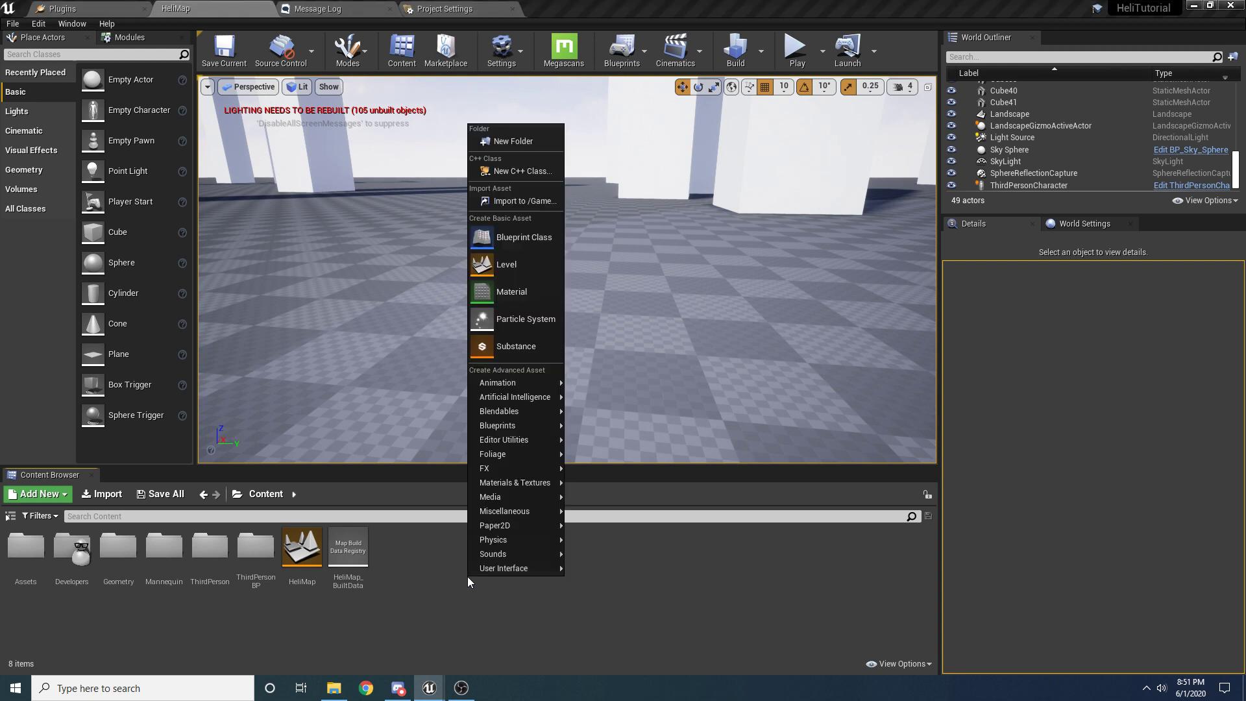
pyautogui.click(528, 240)
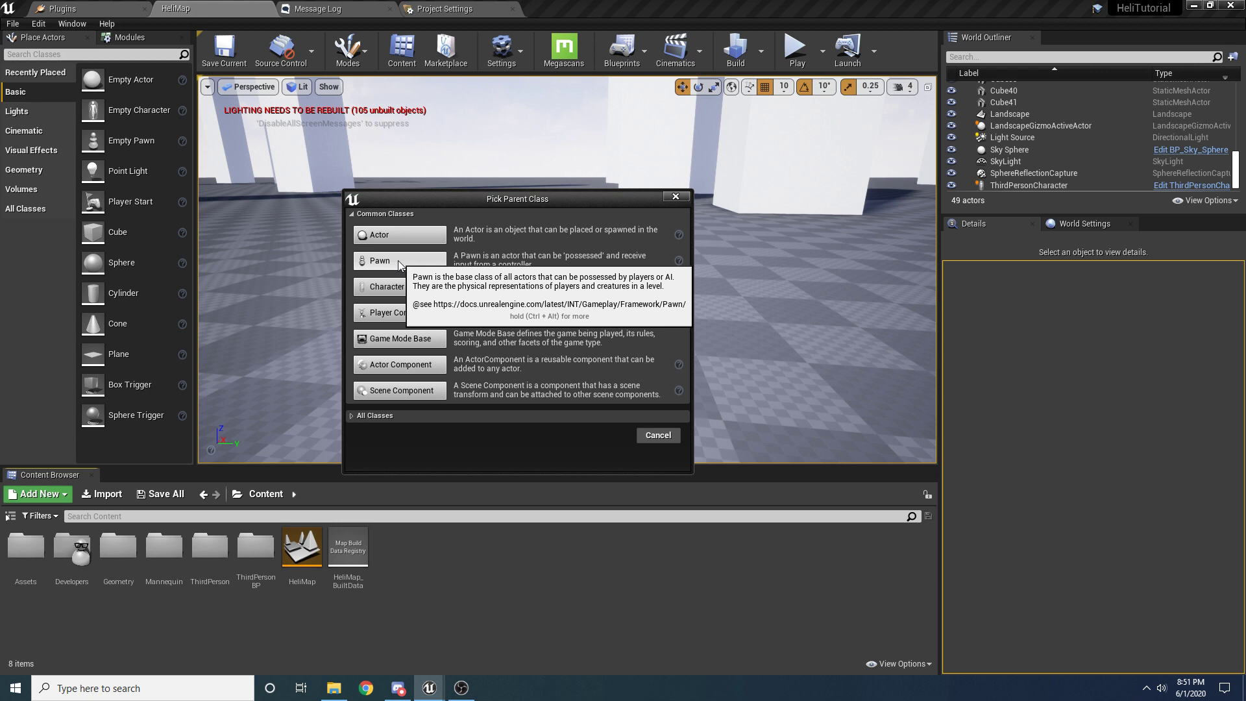
pyautogui.click(398, 259)
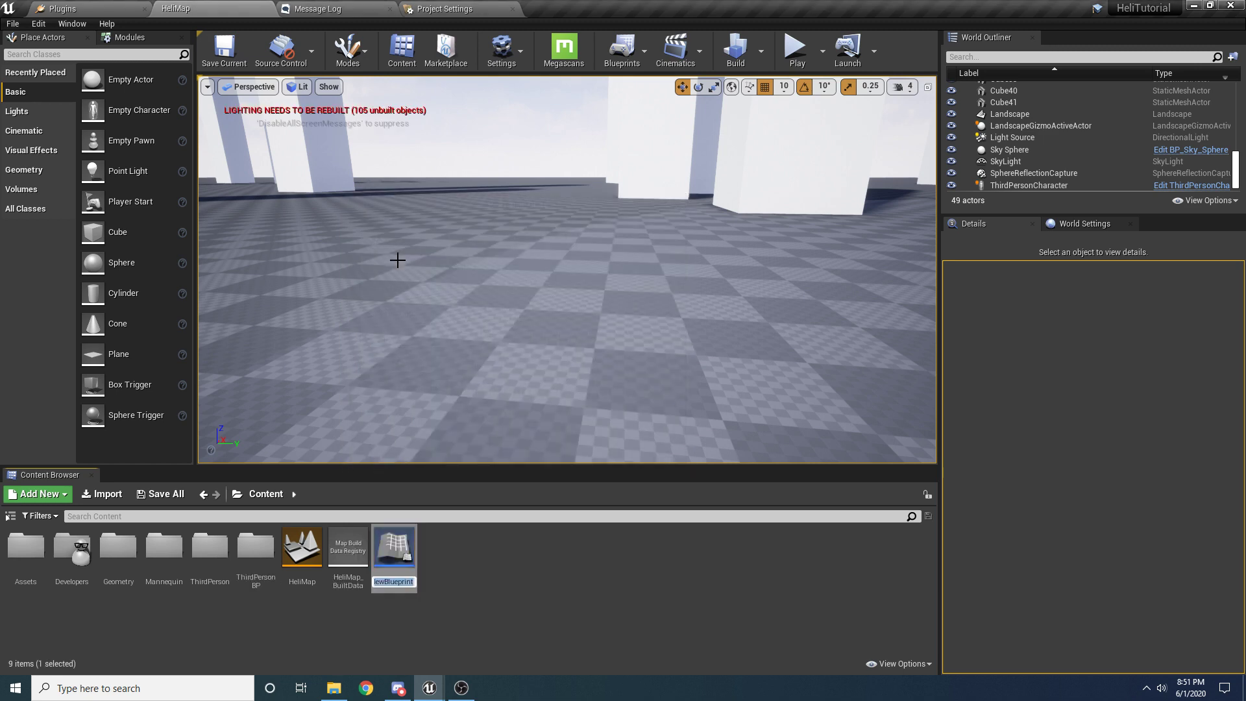
pyautogui.write('BP_Helicopter')
pyautogui.press('Return')
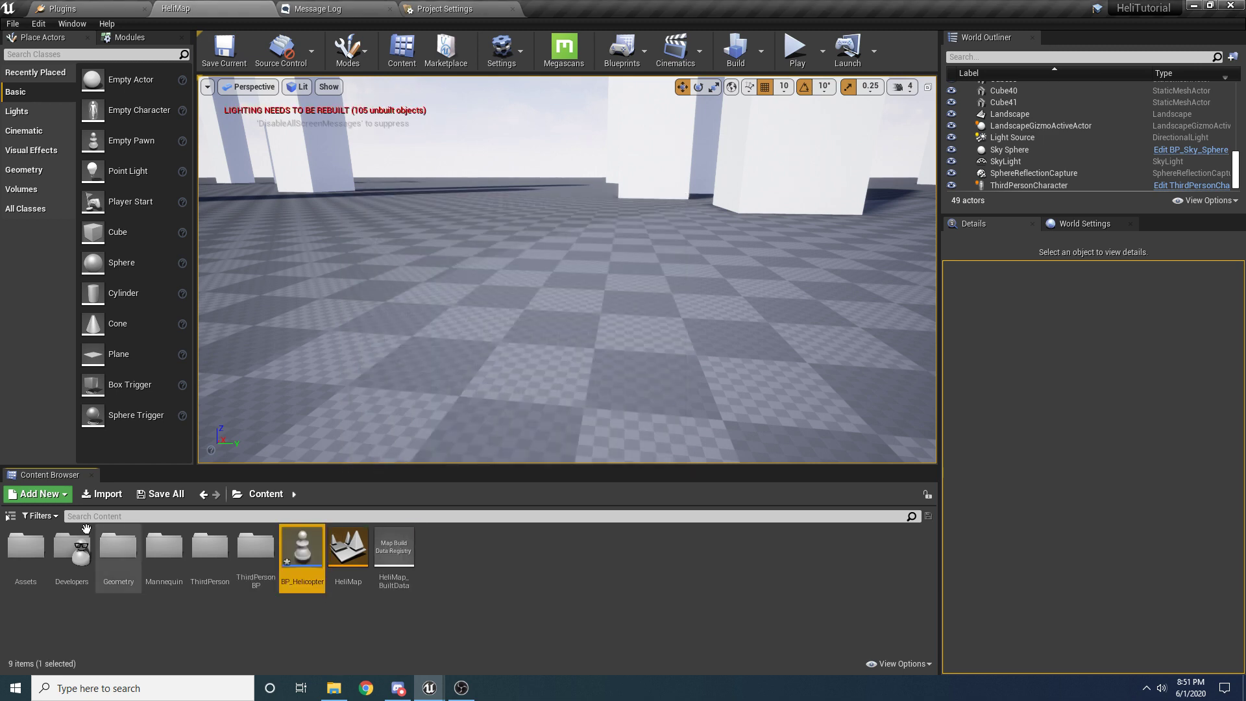
pyautogui.doubleClick(306, 564)
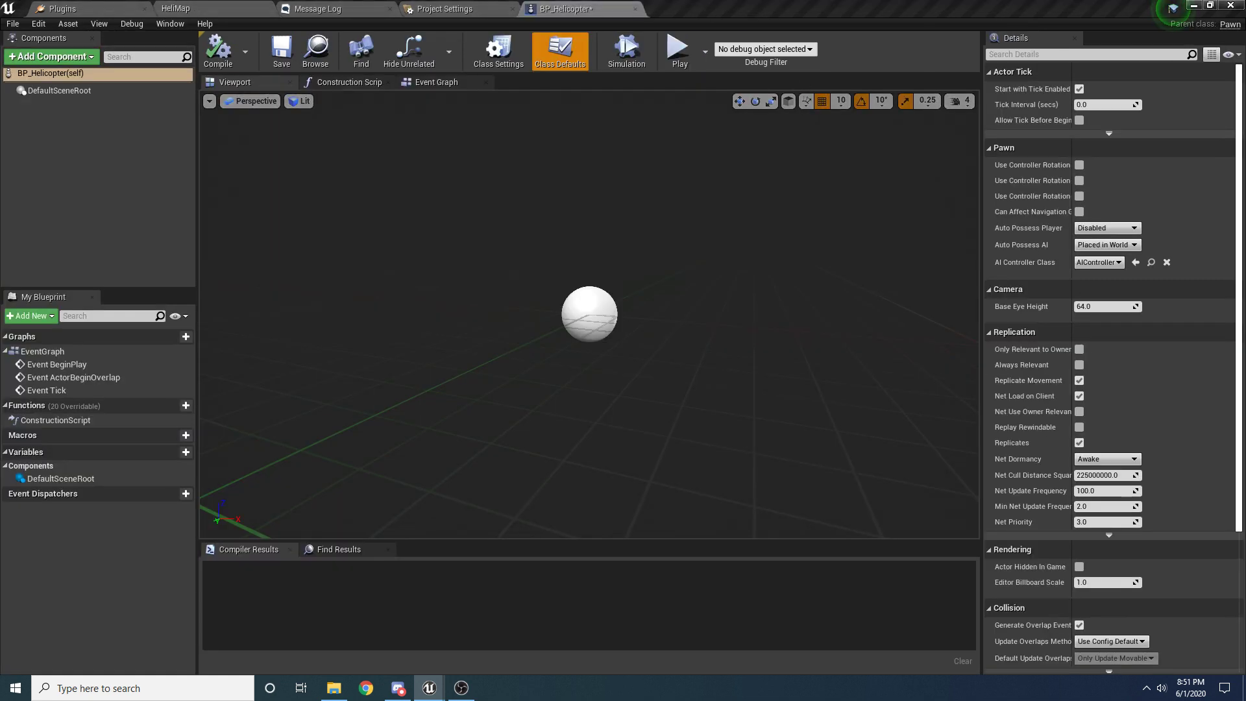
# Step: Add a Static Mesh component under the DefaultSceneRoot of BP_Helicopter
pyautogui.moveTo(589, 314)
pyautogui.mouseDown(button='right')
pyautogui.moveTo(600, 364)
pyautogui.moveTo(601, 310)
pyautogui.mouseUp(button='right')
pyautogui.moveTo(608, 236); pyautogui.dragTo(608, 235, button='right')
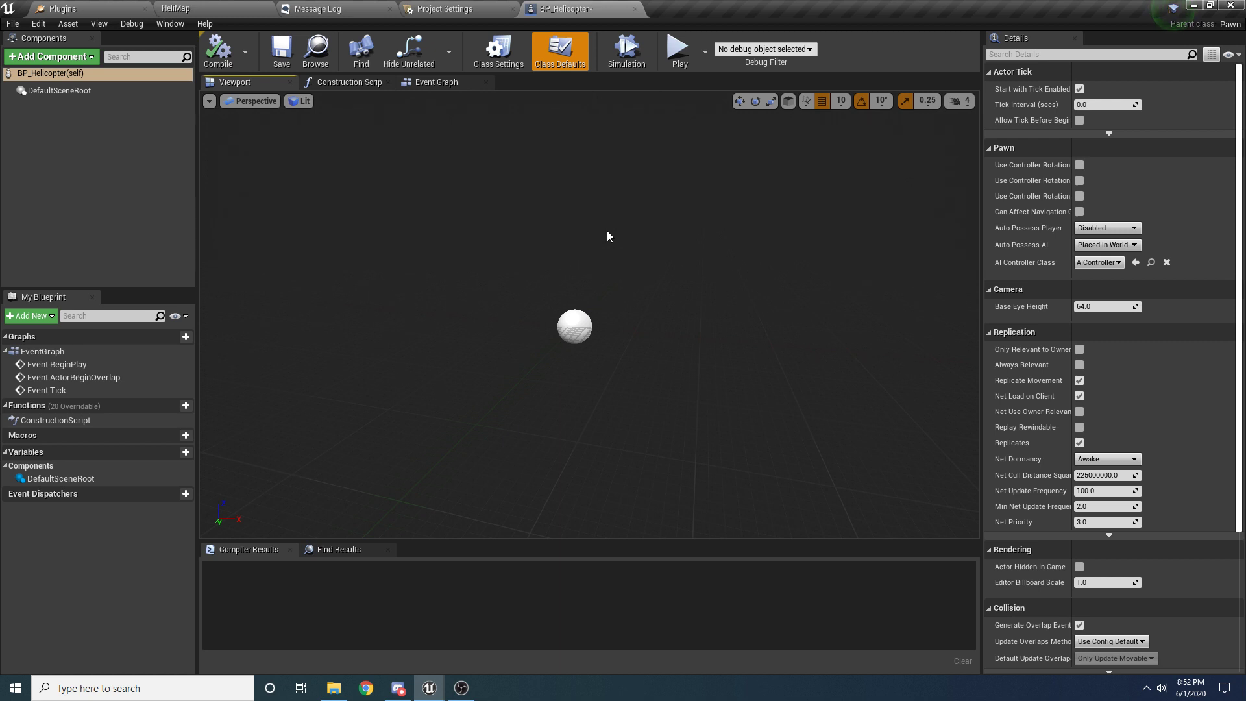
pyautogui.moveTo(607, 236); pyautogui.dragTo(608, 236, button='right')
pyautogui.click(48, 95)
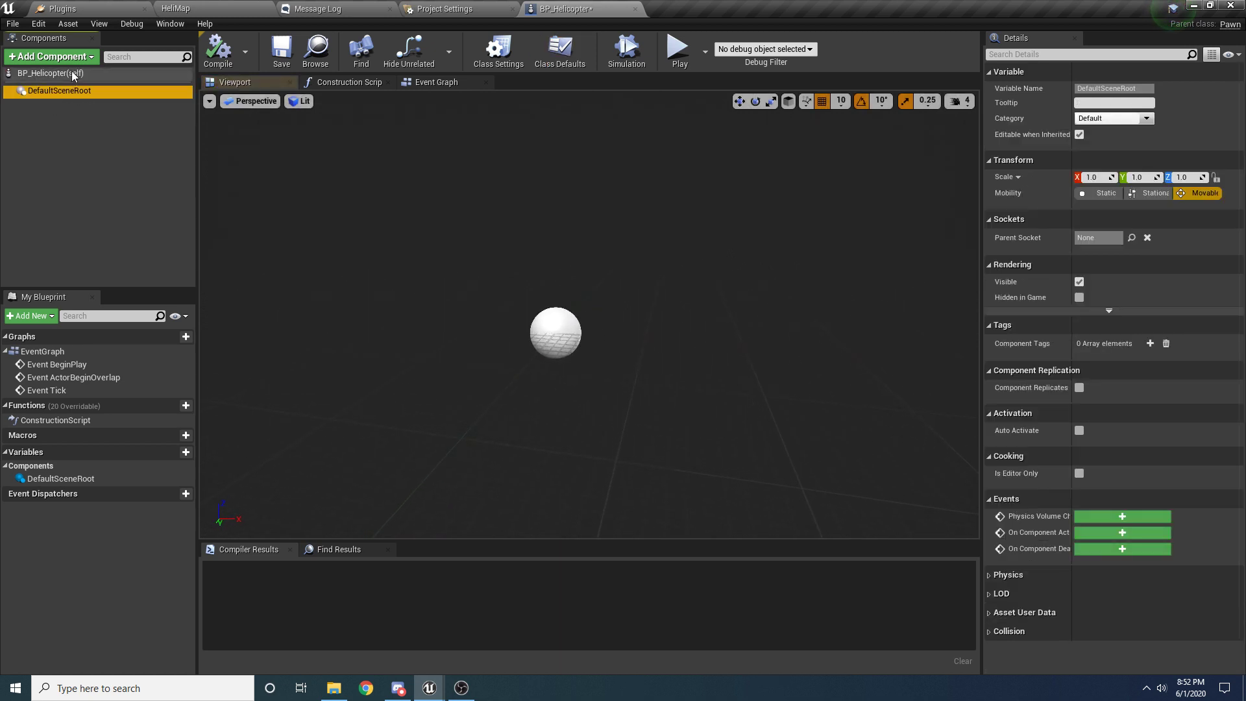
pyautogui.click(72, 73)
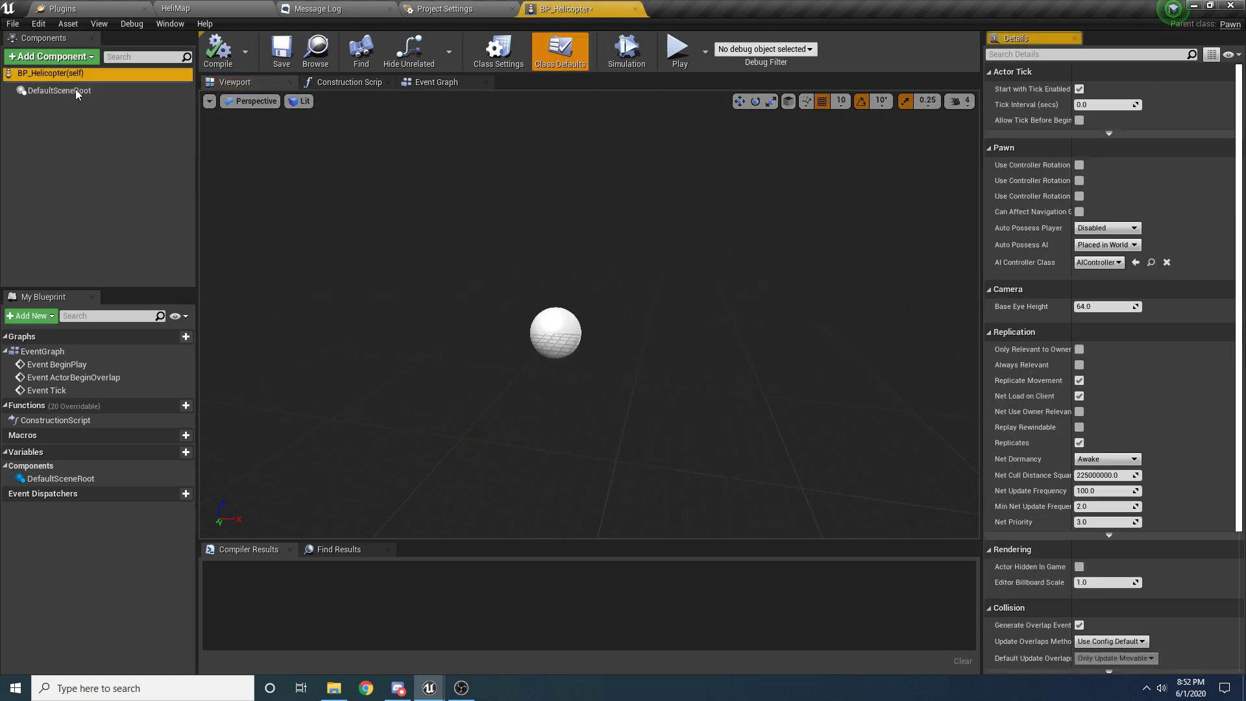
pyautogui.click(83, 58)
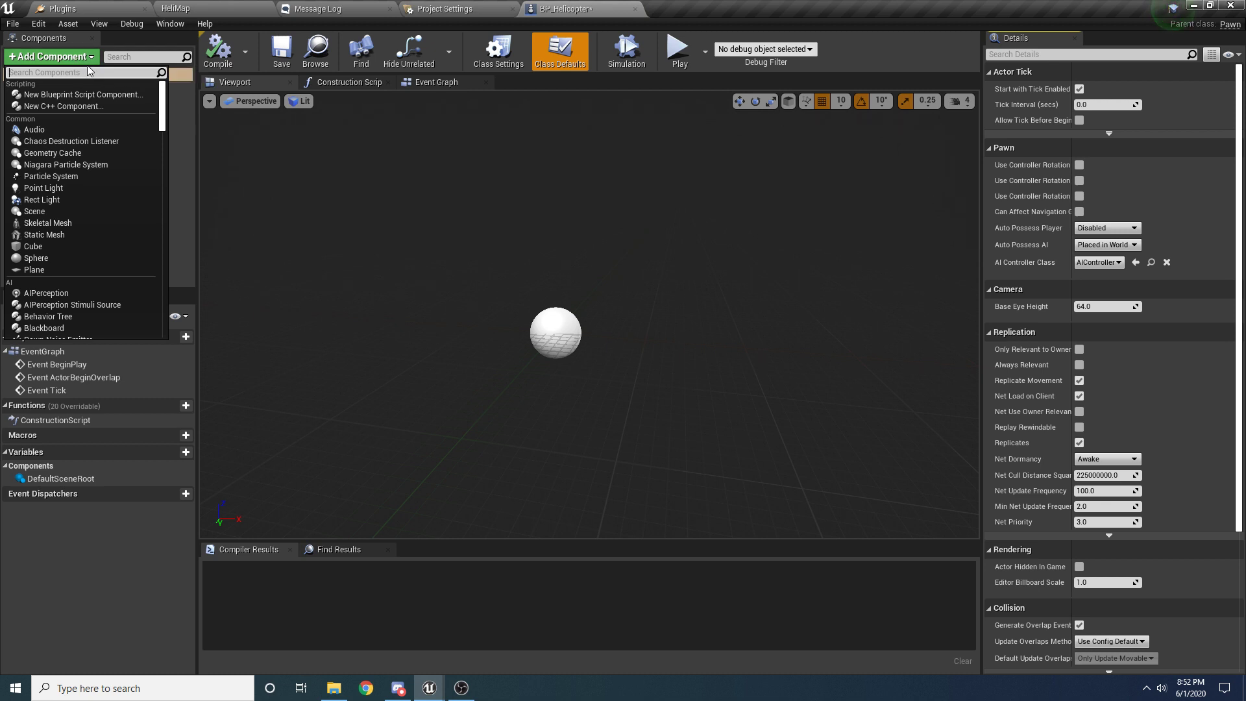
pyautogui.write('static')
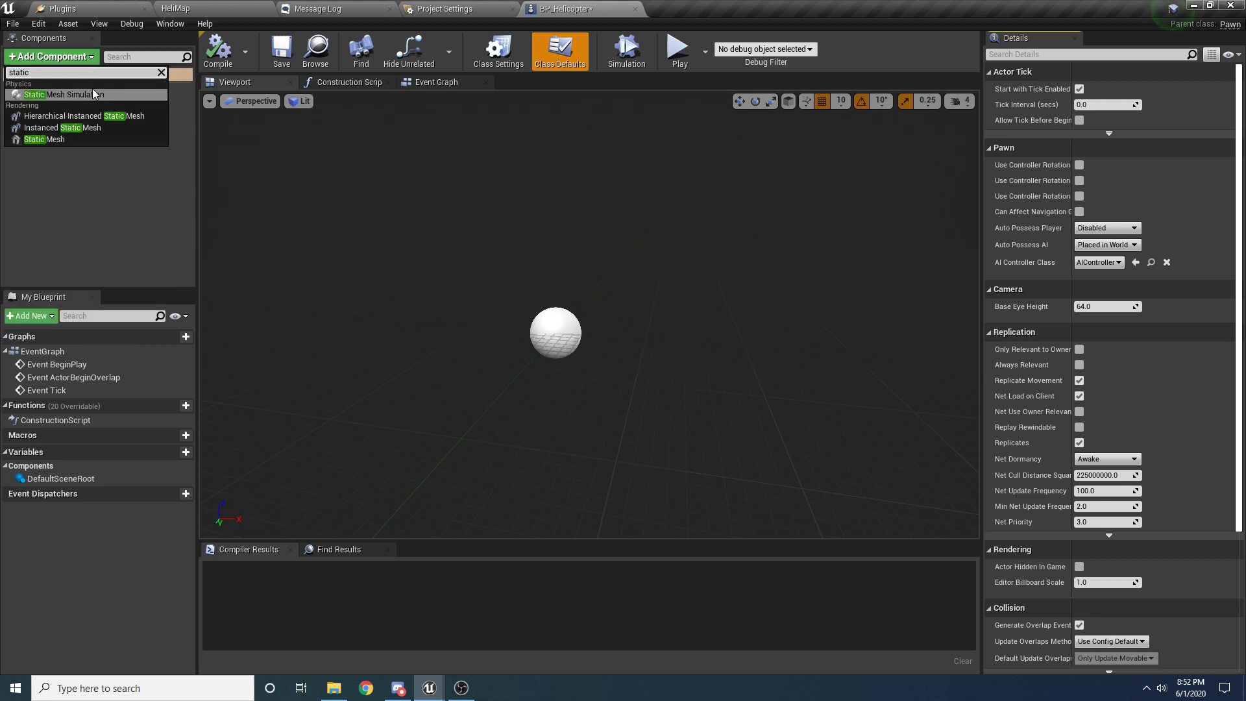
pyautogui.click(64, 140)
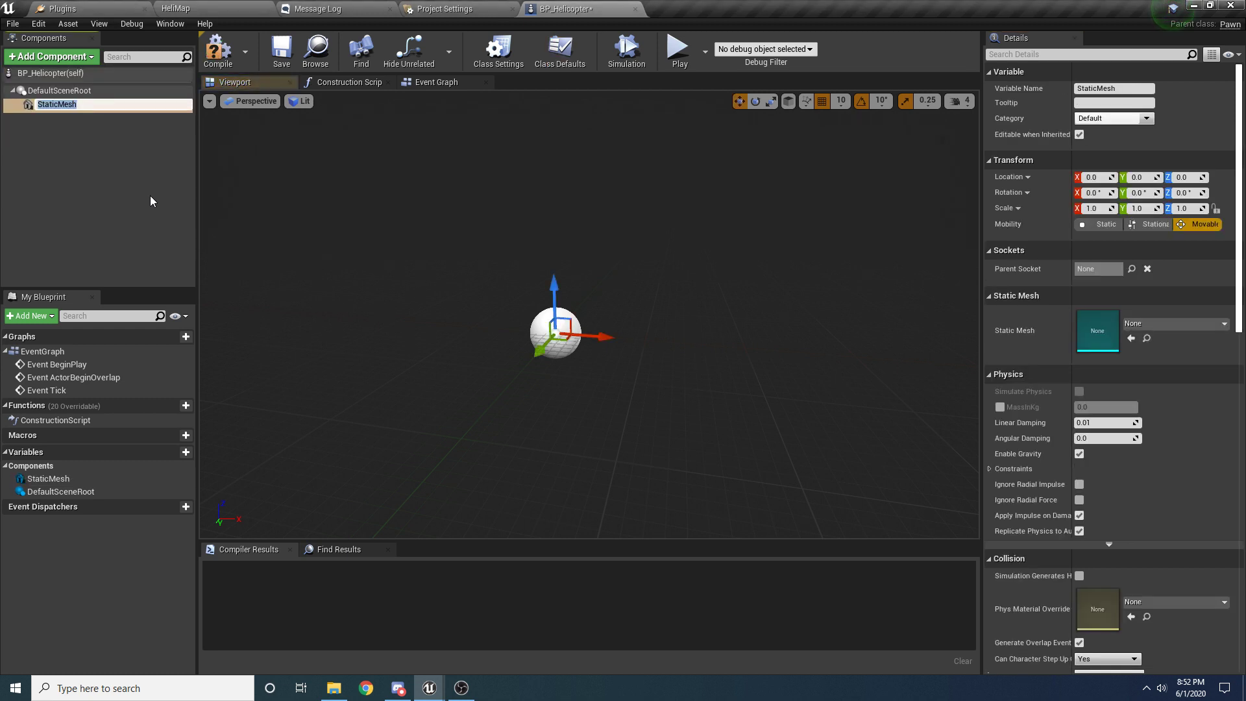
# Step: Assign the main_body mesh to the new static mesh component
pyautogui.click(1137, 324)
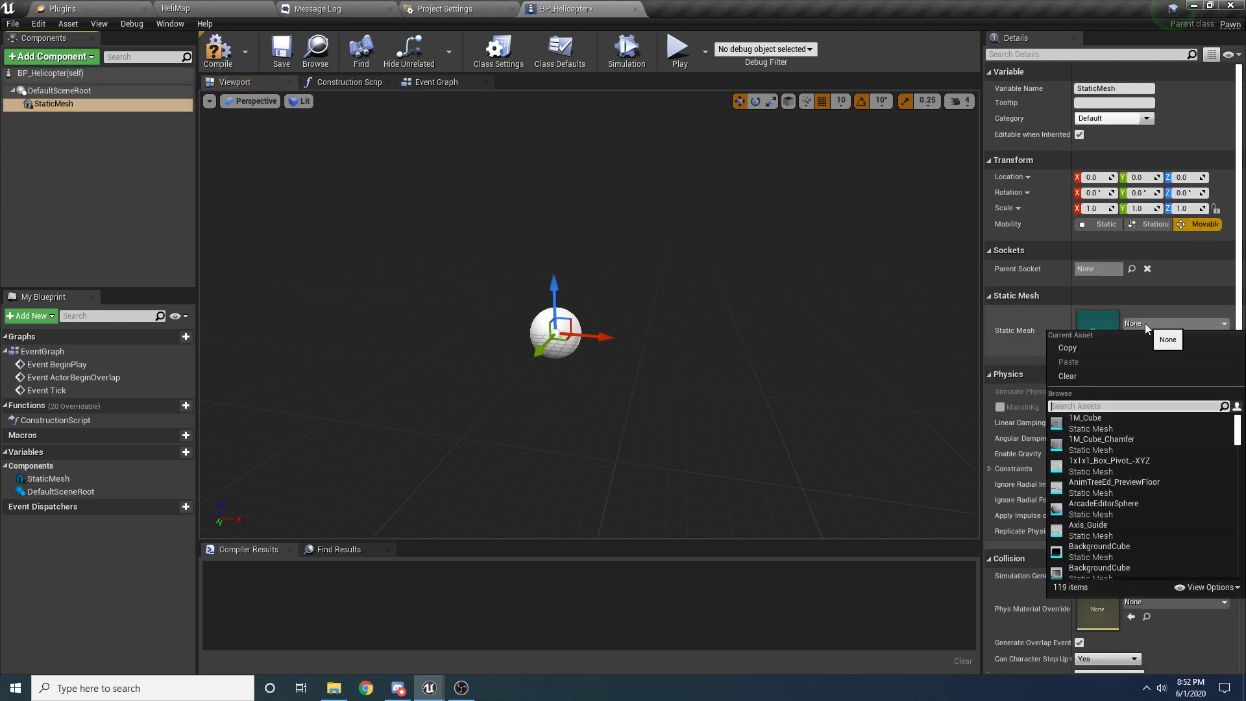
pyautogui.write('body')
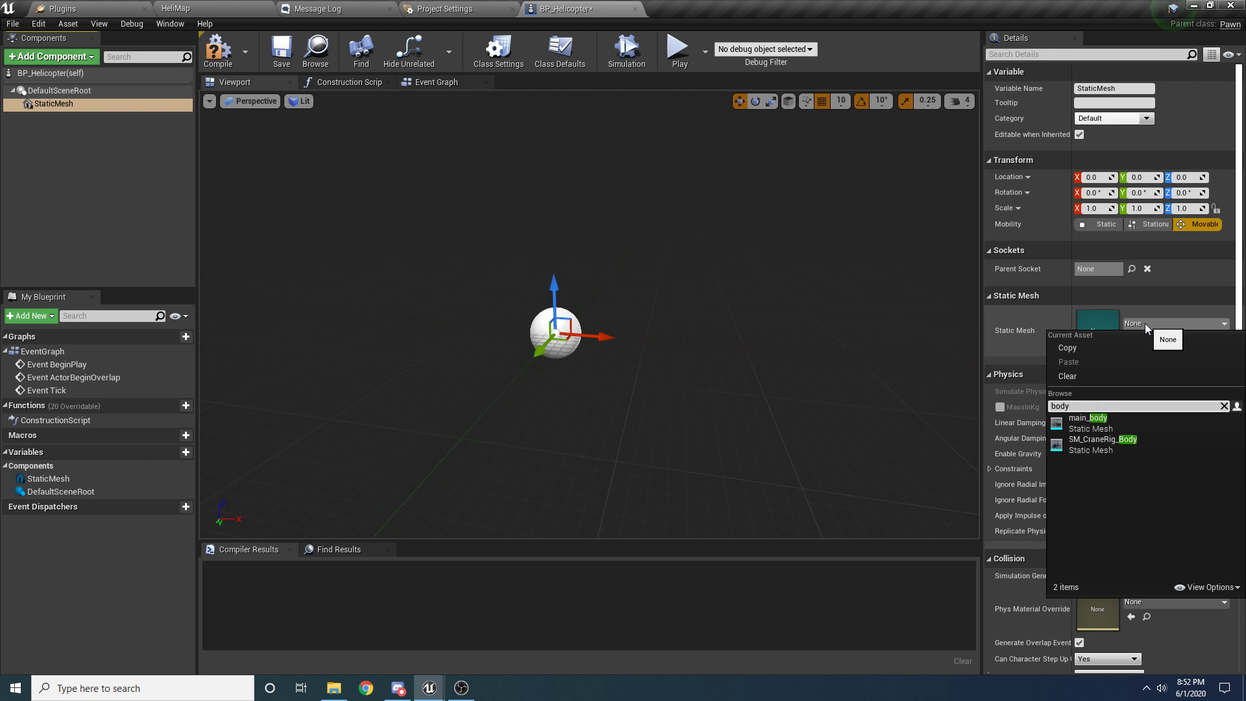
pyautogui.click(1090, 420)
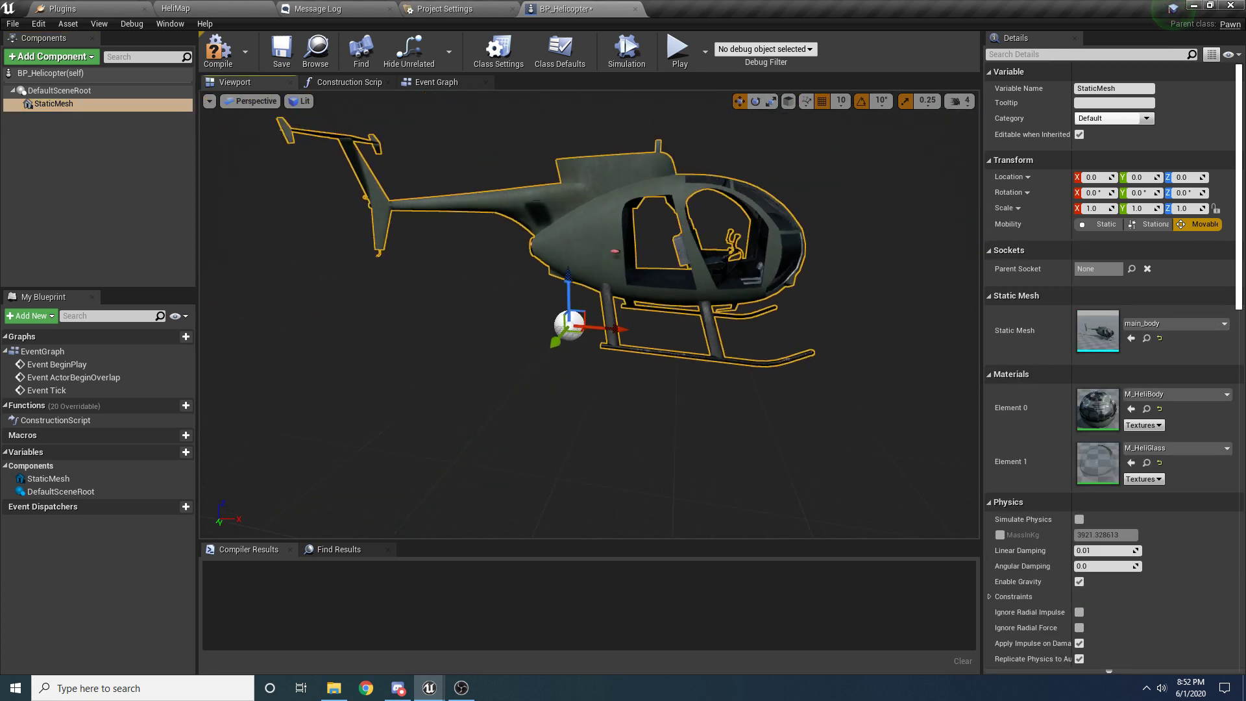
pyautogui.moveTo(396, 220); pyautogui.dragTo(395, 207, button='right')
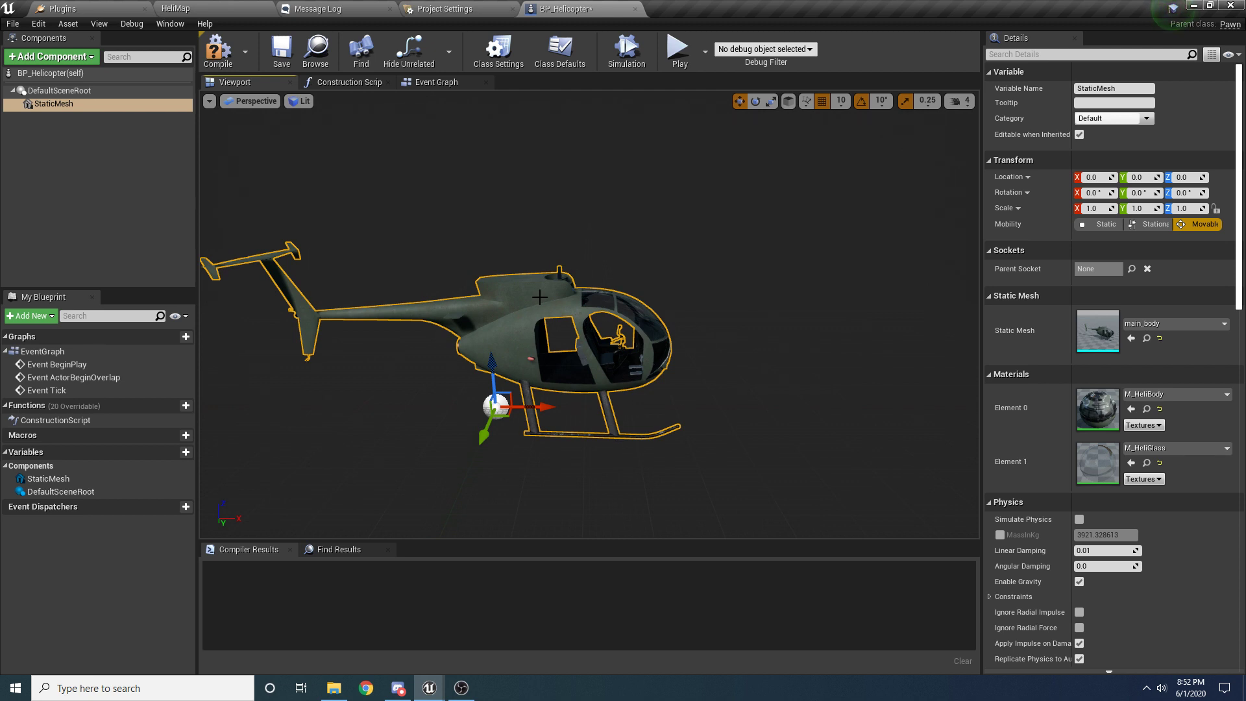
# Step: Add a second Static Mesh component as a child of the helicopter body component
pyautogui.click(76, 104)
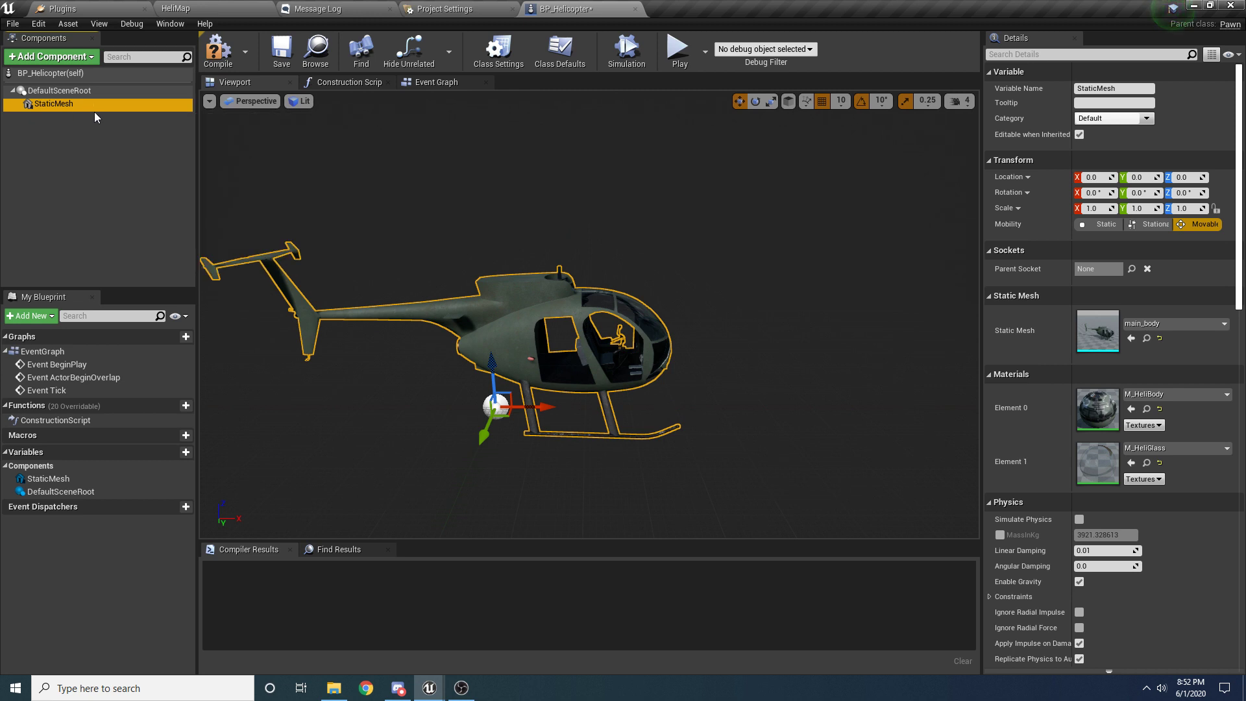
pyautogui.click(71, 58)
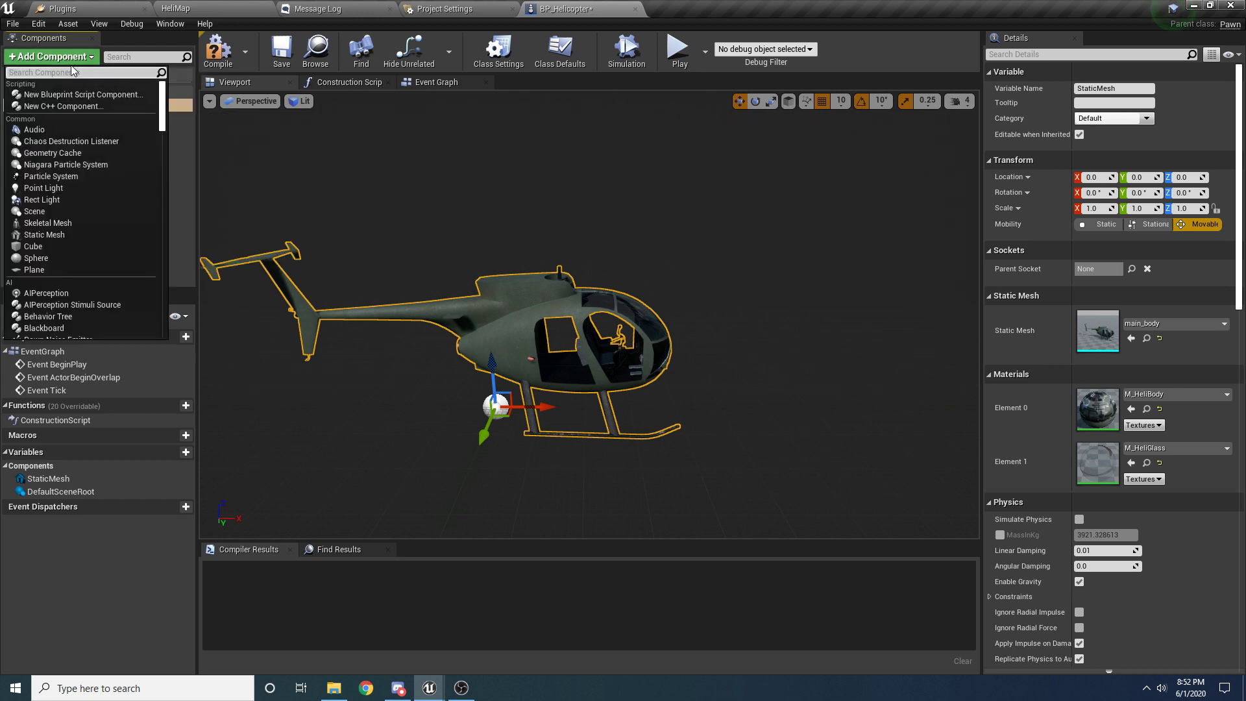
pyautogui.write('static')
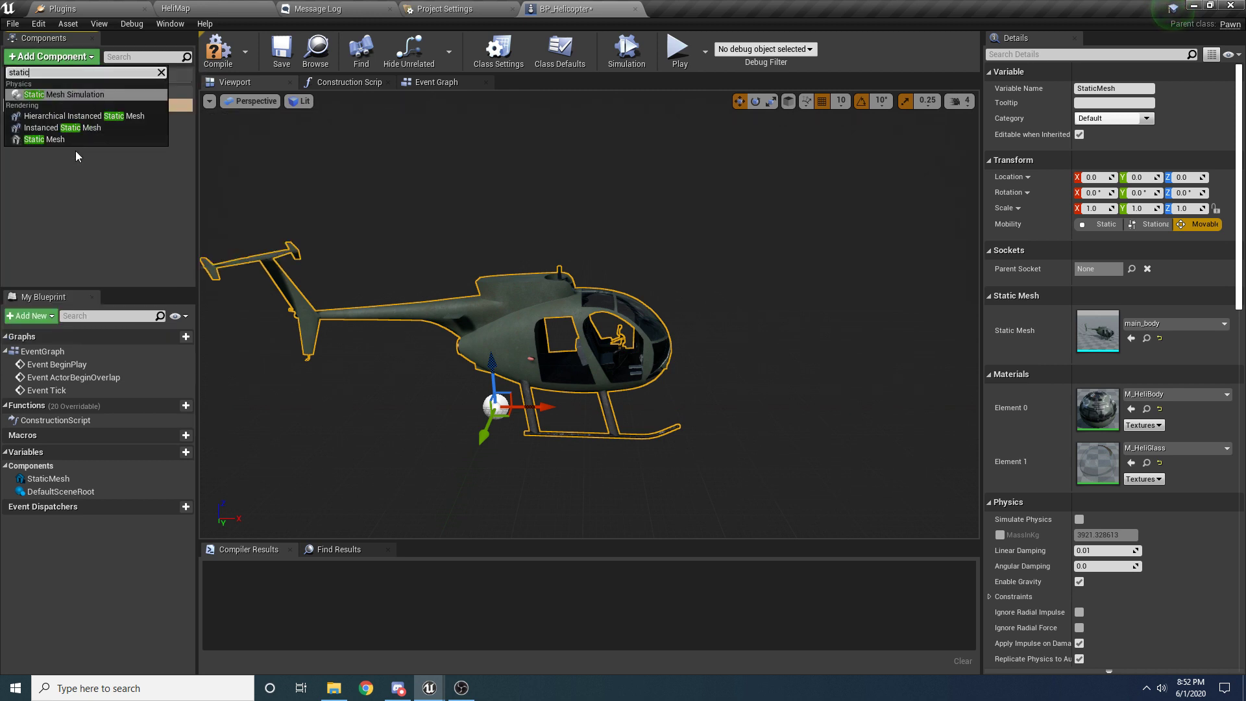
pyautogui.click(74, 143)
pyautogui.click(56, 162)
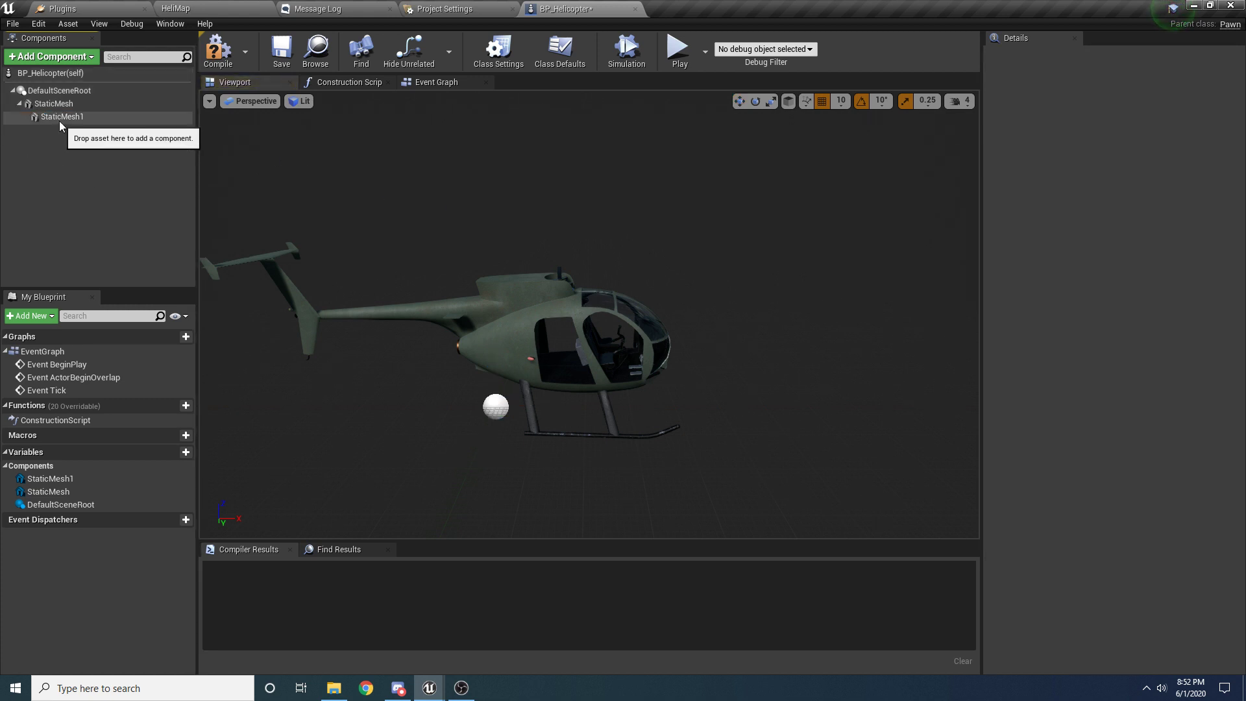
pyautogui.click(57, 117)
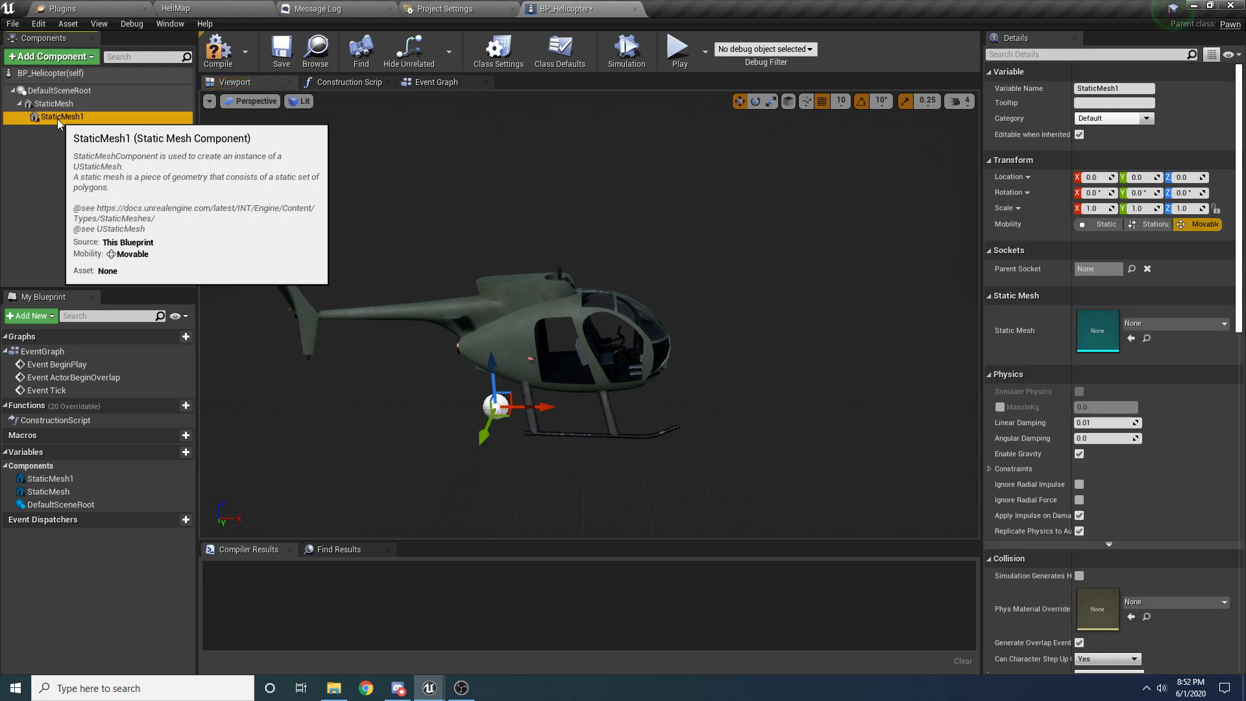
# Step: Rename the parent static mesh component holding main_body to Body
pyautogui.click(56, 108)
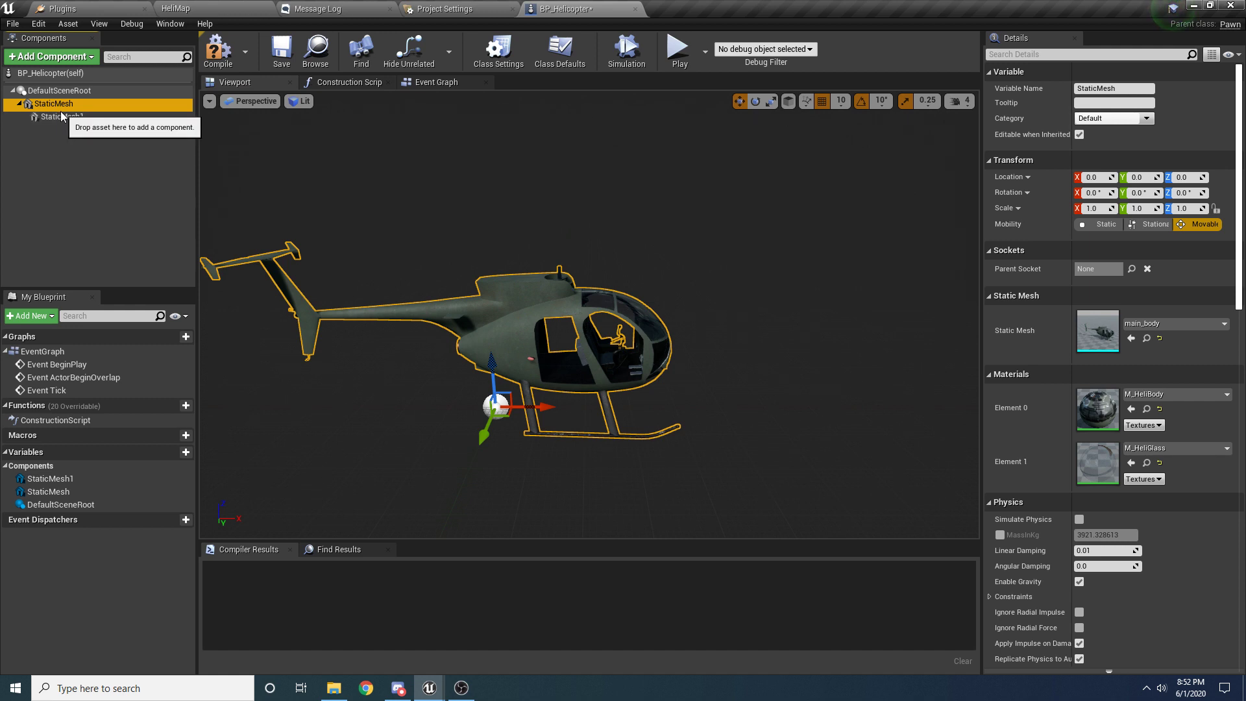
pyautogui.doubleClick(62, 106)
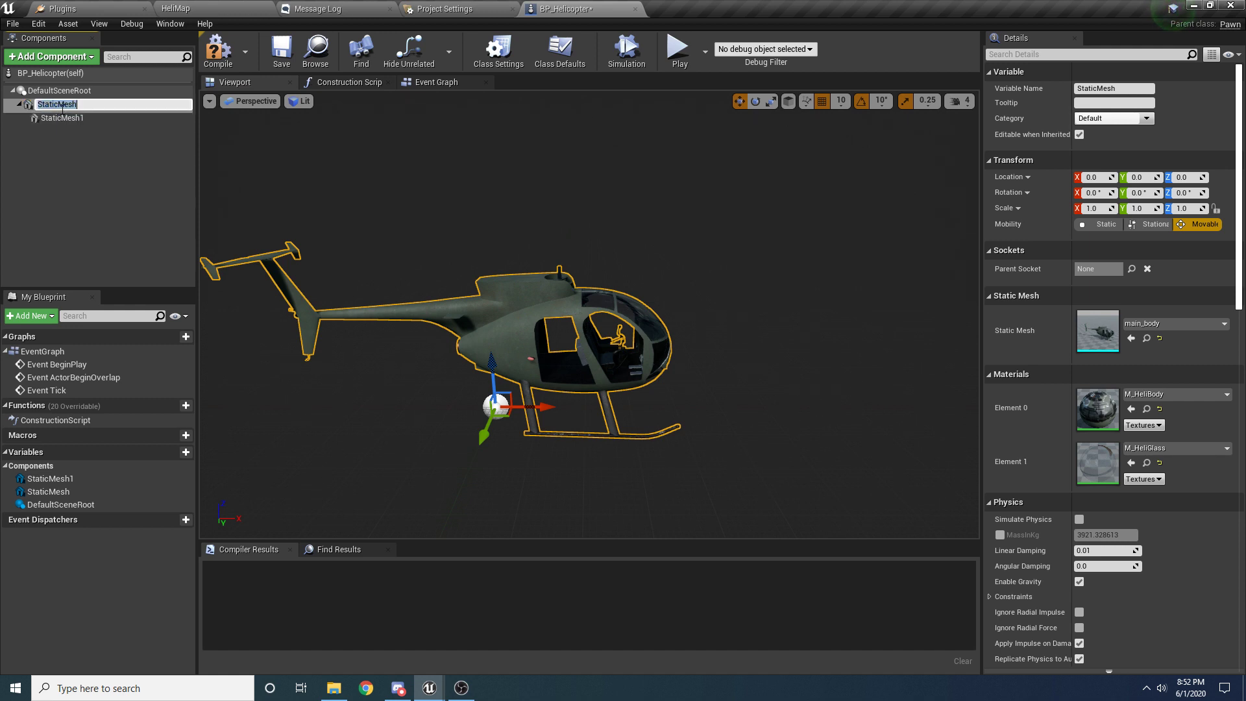
pyautogui.write('Boyy')
pyautogui.press('Return')
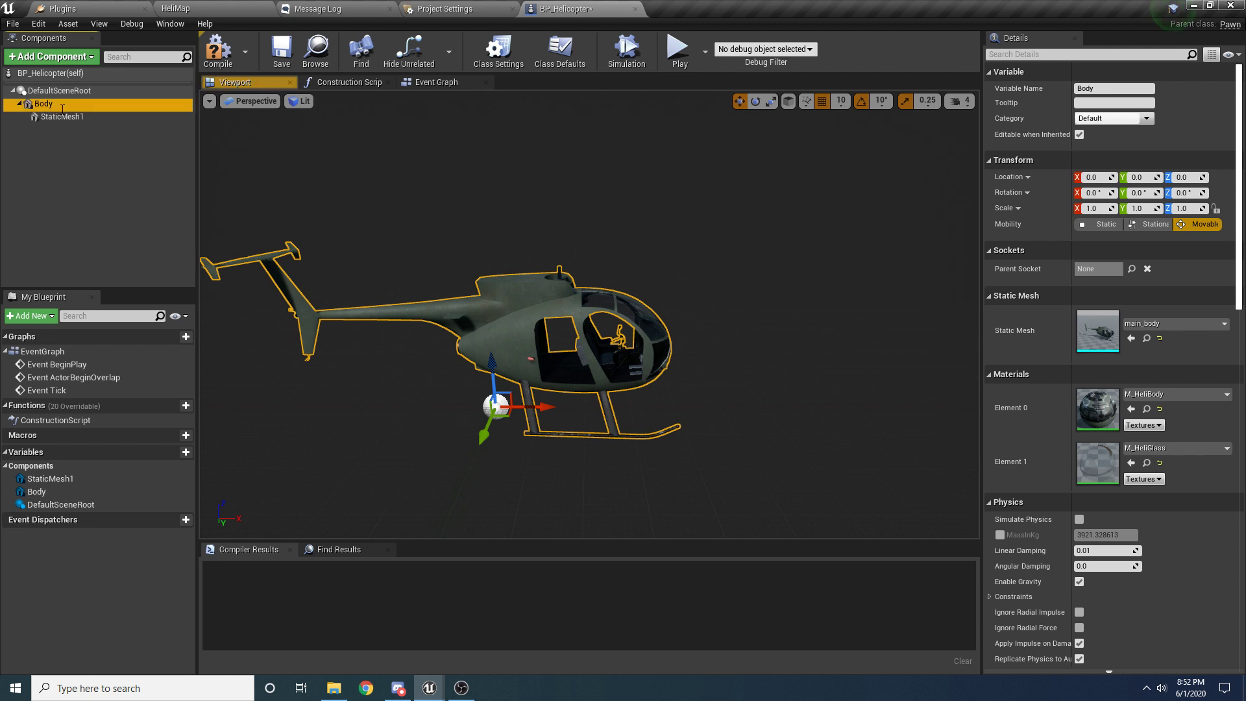
# Step: Rename the child static mesh component under Body to Rotor
pyautogui.doubleClick(63, 119)
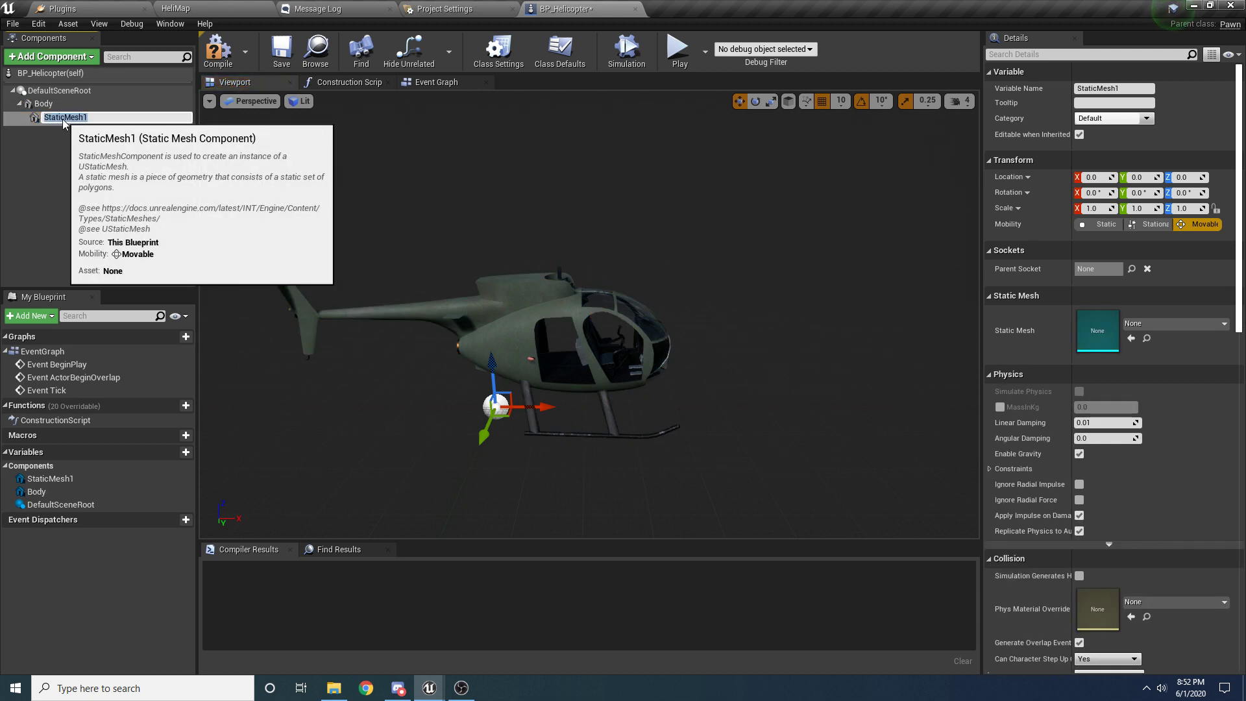
pyautogui.write('B,ad')
pyautogui.press('BackSpace')
pyautogui.press('Return')
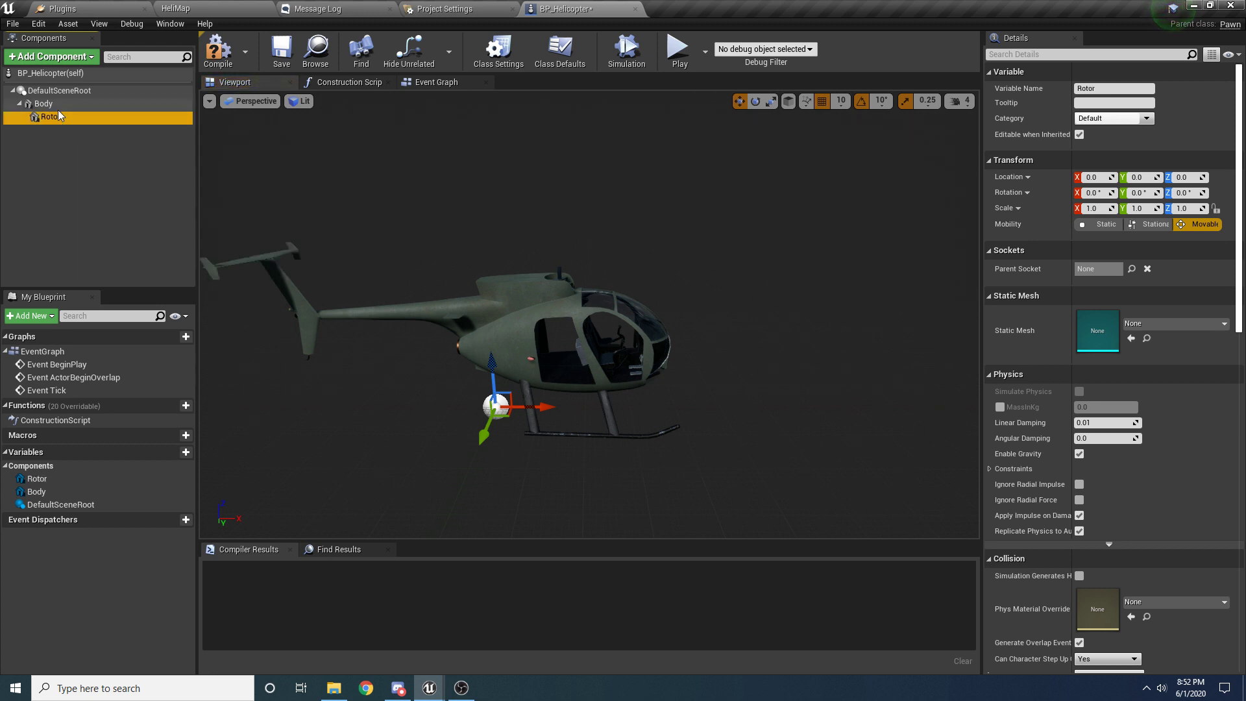
# Step: Assign the main_rotor mesh to the Rotor component
pyautogui.click(1153, 324)
pyautogui.write('rotor')
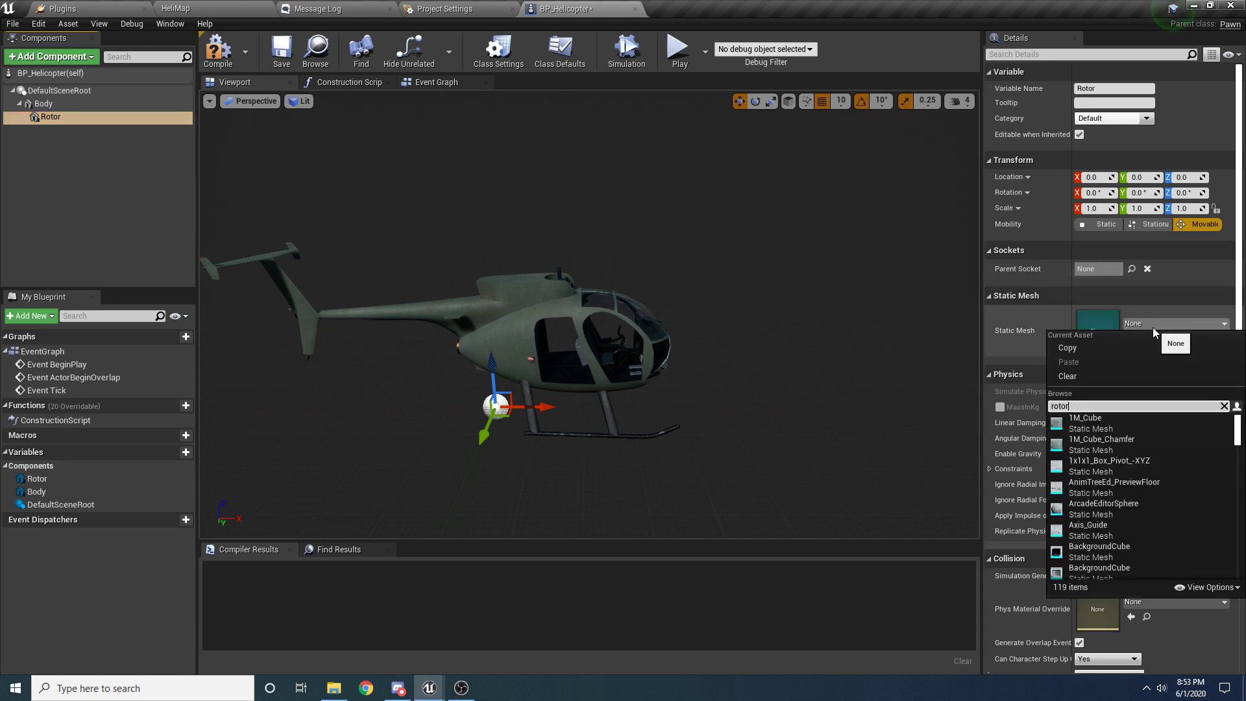
pyautogui.click(1094, 425)
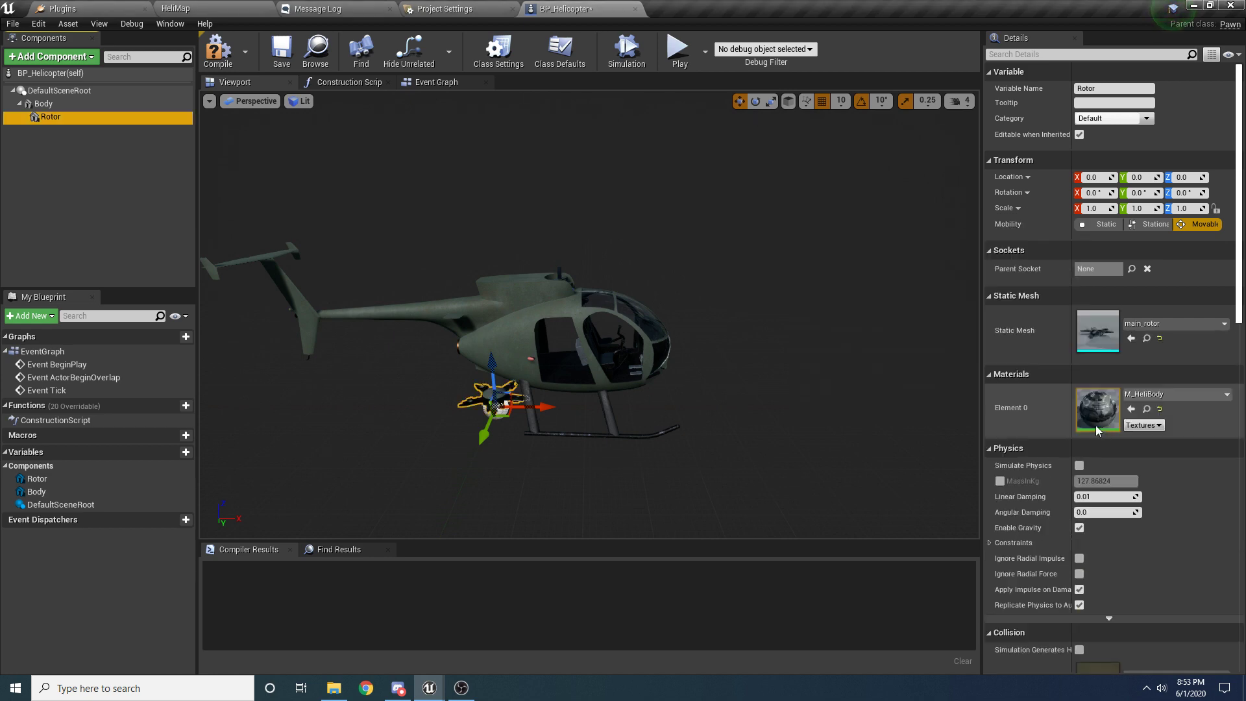
# Step: Check the rotor's placement against its mast, open the Body's main_body mesh asset and examine the main_rotor socket
pyautogui.moveTo(651, 451); pyautogui.dragTo(645, 478, button='right')
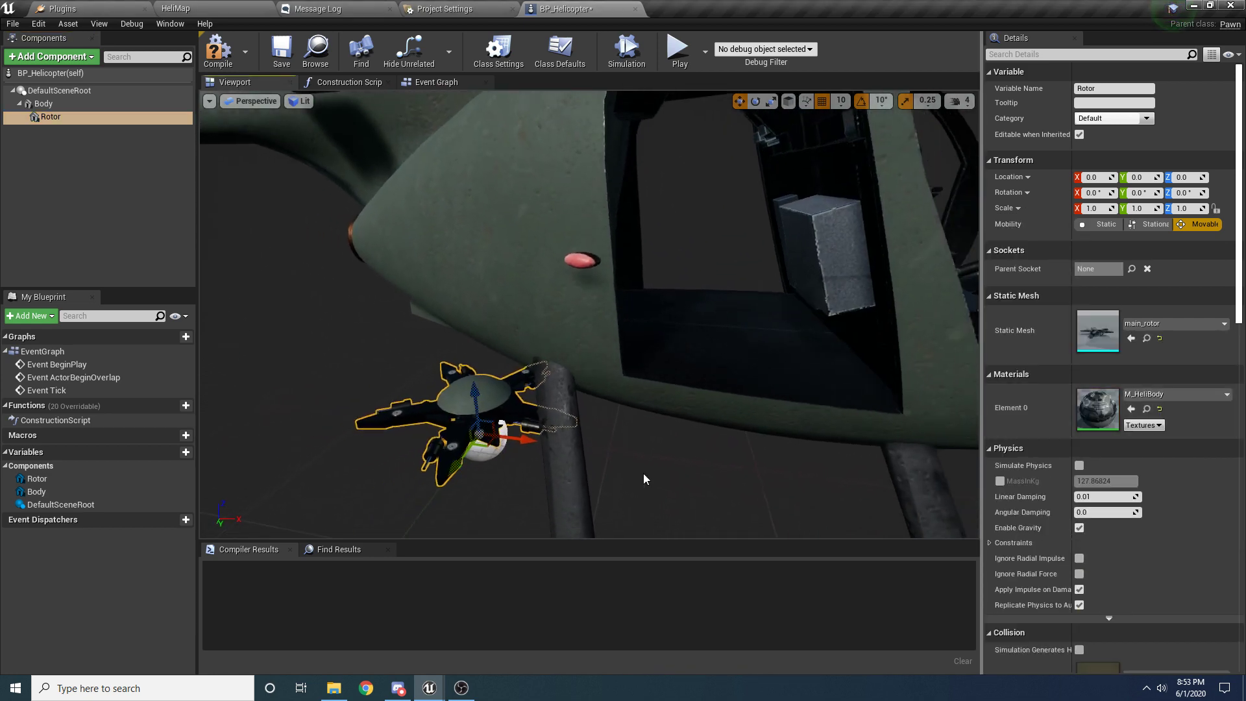
pyautogui.moveTo(512, 452)
pyautogui.mouseDown(button='right')
pyautogui.moveTo(520, 431)
pyautogui.moveTo(520, 446)
pyautogui.mouseUp(button='right')
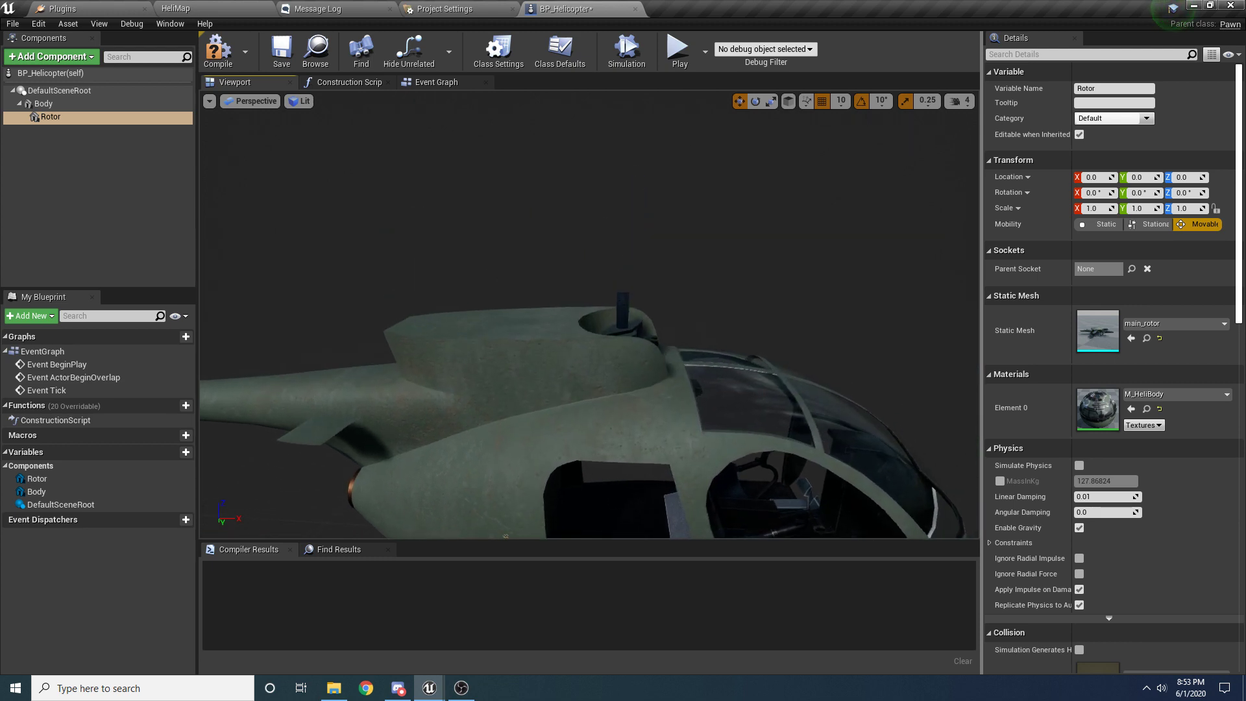
pyautogui.moveTo(641, 283); pyautogui.dragTo(669, 296, button='right')
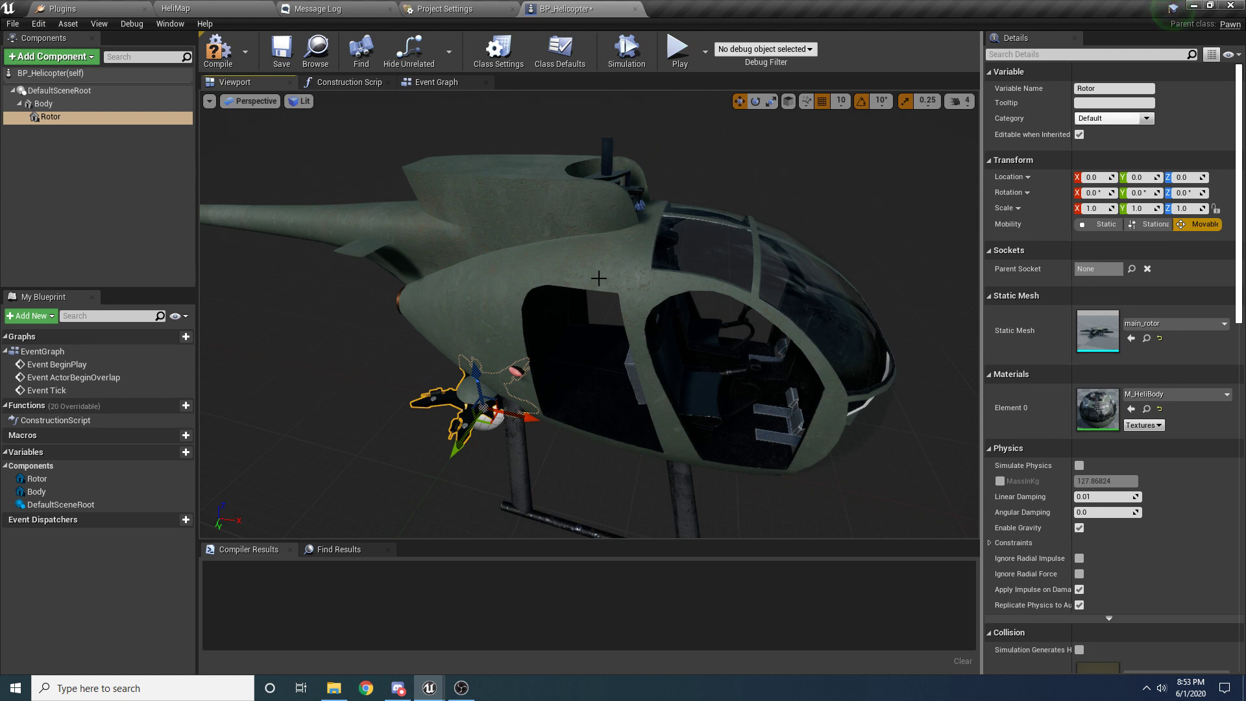
pyautogui.click(554, 235)
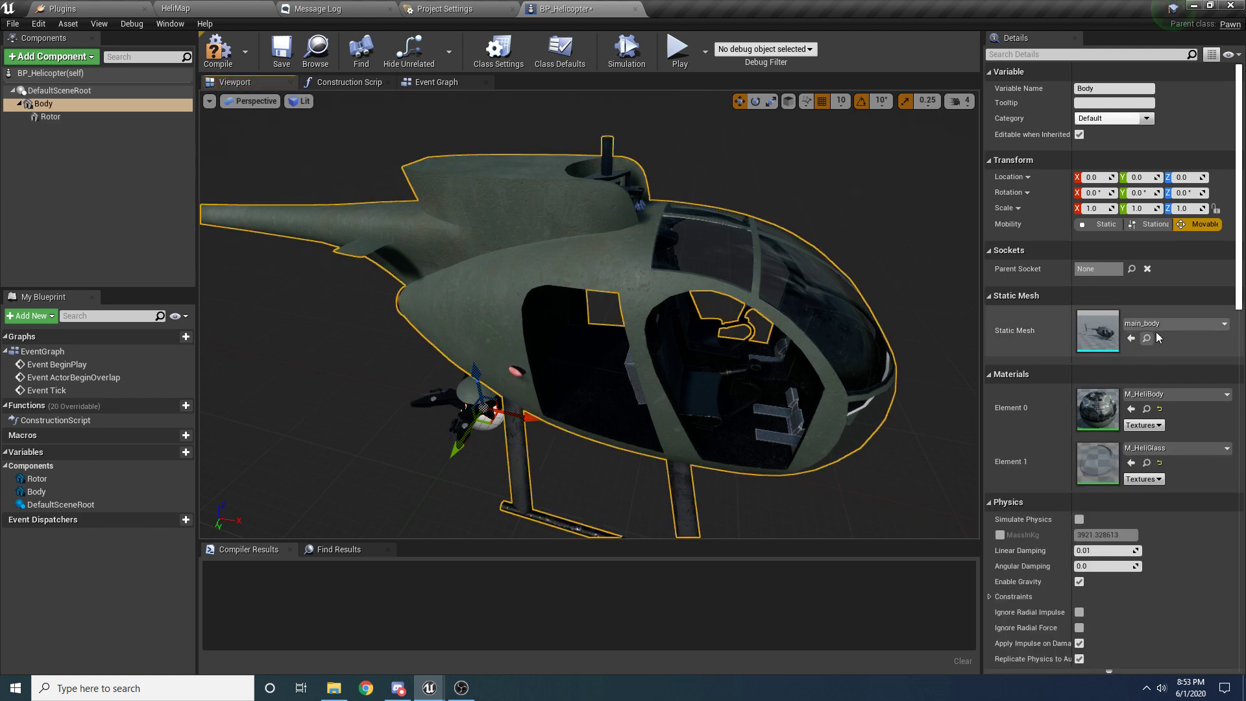
pyautogui.click(1146, 409)
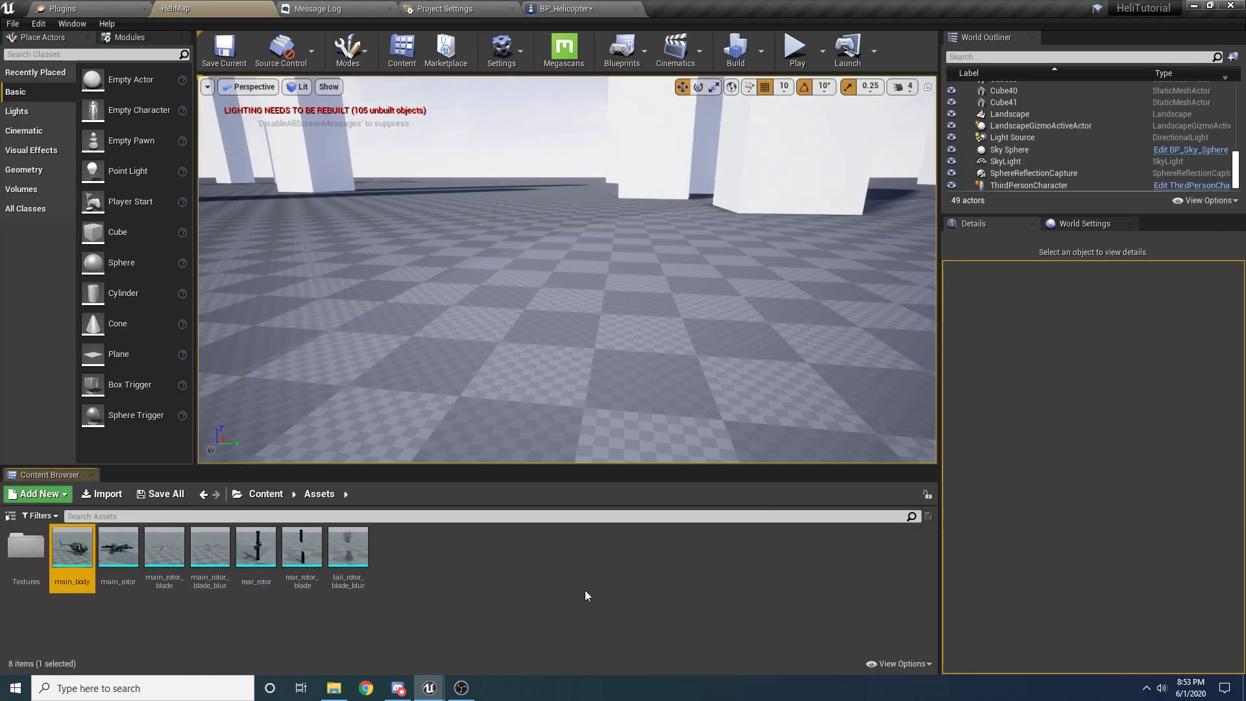
pyautogui.doubleClick(72, 548)
pyautogui.press('s')
pyautogui.moveTo(673, 284)
pyautogui.mouseDown(button='right')
pyautogui.moveTo(699, 312)
pyautogui.moveTo(673, 284)
pyautogui.mouseUp(button='right')
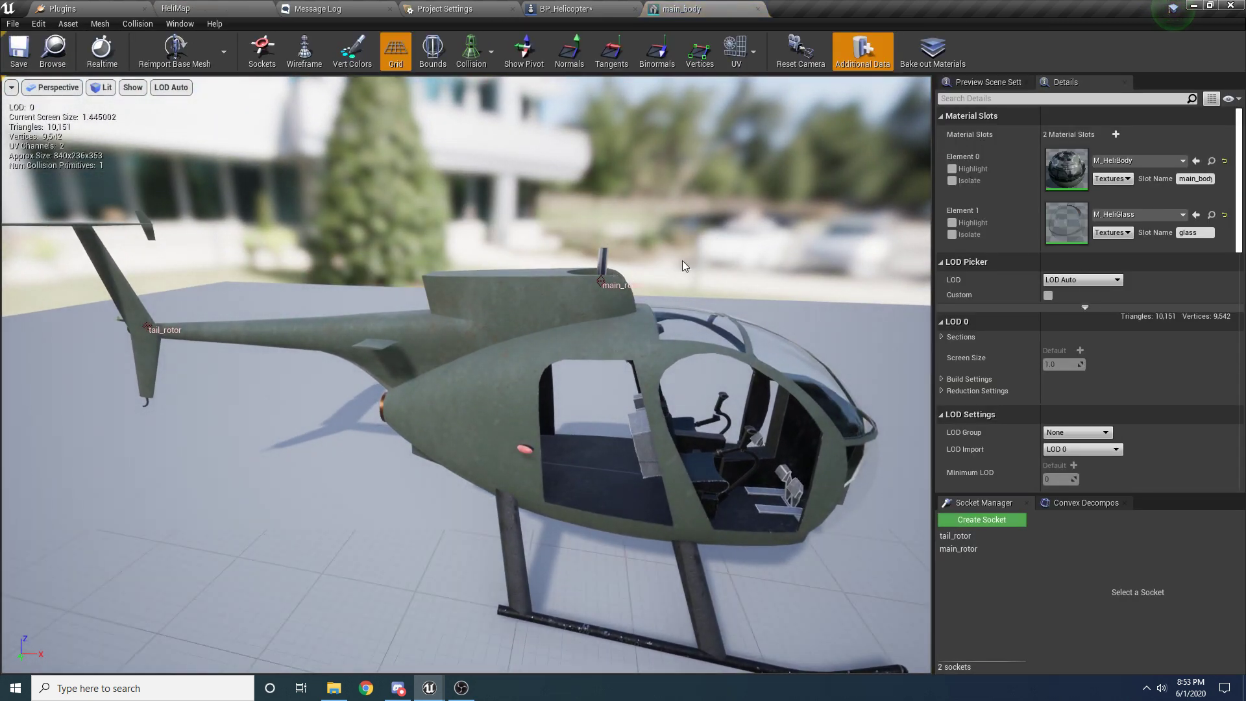
pyautogui.scroll(5, 616, 313)
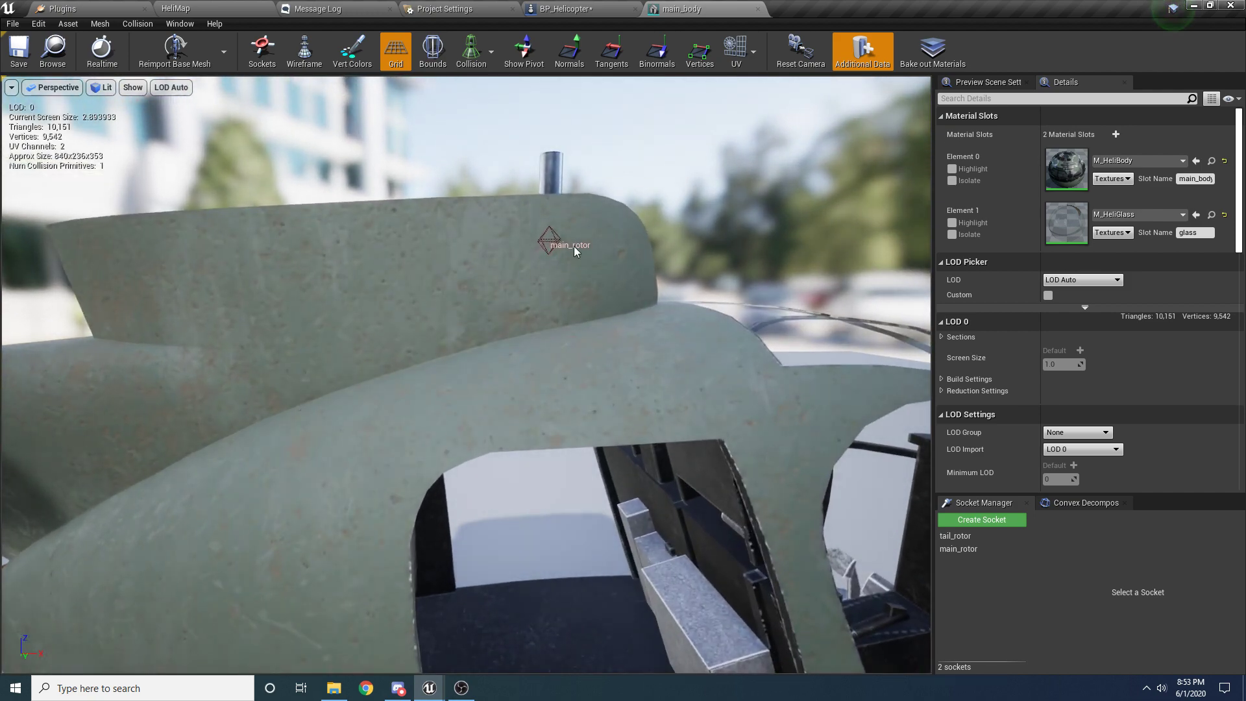
# Step: Examine the position of the tail_rotor and main_rotor sockets on the main_body mesh
pyautogui.moveTo(556, 244); pyautogui.dragTo(642, 242)
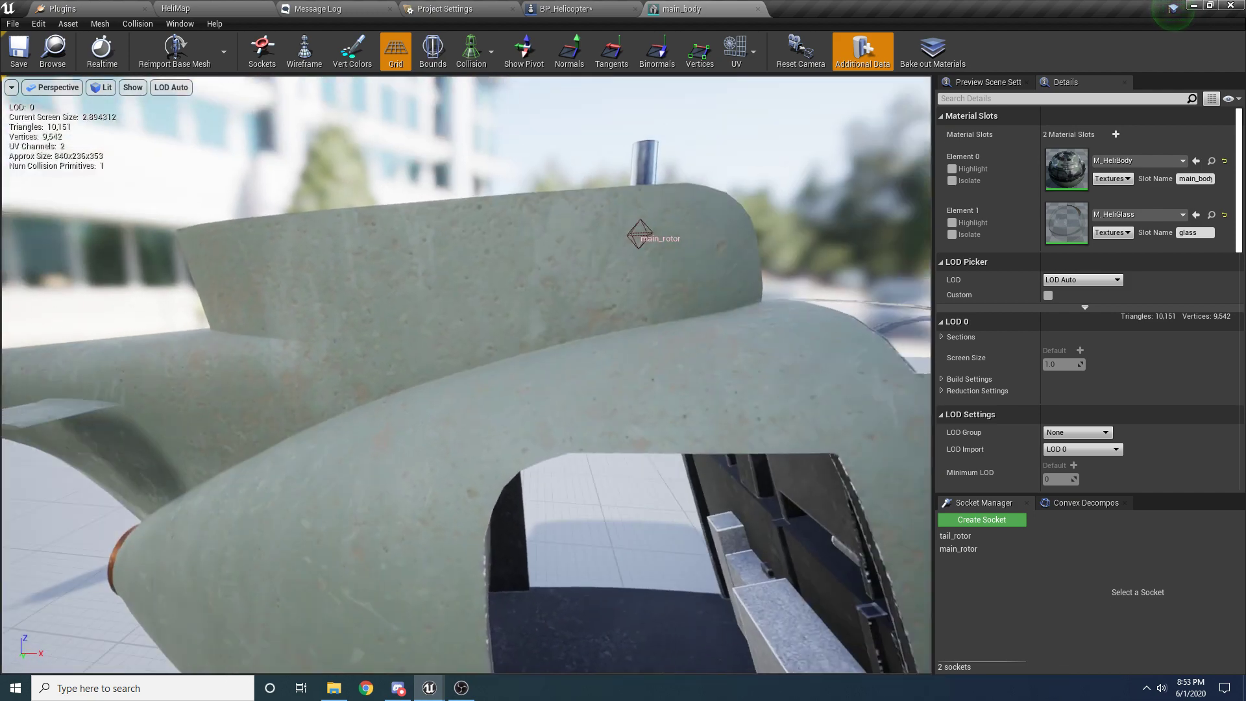
pyautogui.moveTo(643, 241); pyautogui.dragTo(608, 276, button='right')
pyautogui.click(960, 548)
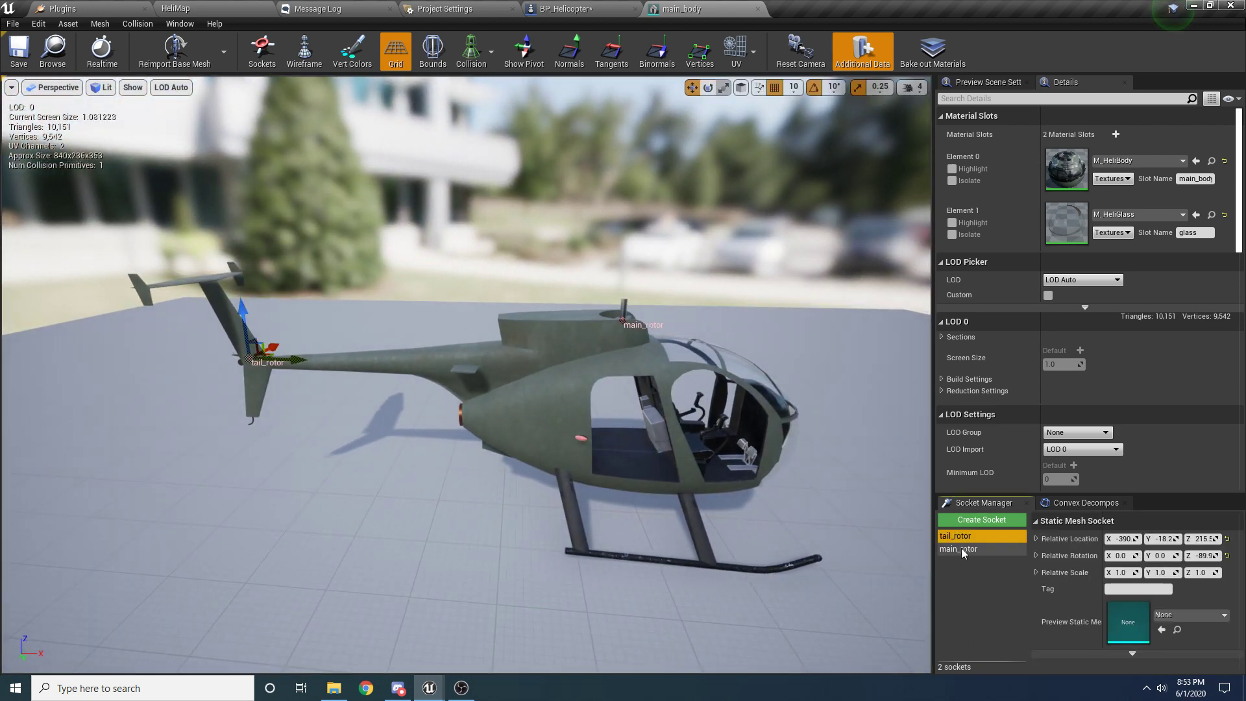
pyautogui.click(966, 538)
pyautogui.click(971, 551)
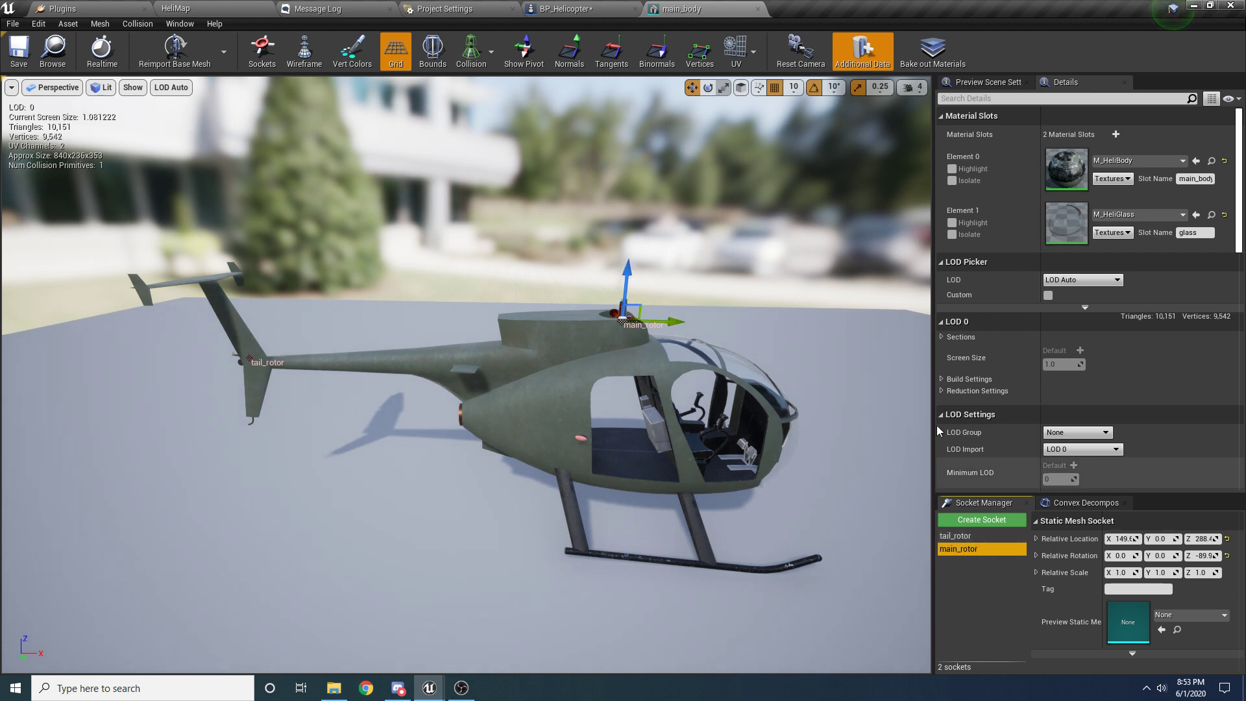
# Step: Attach the Rotor component in BP_Helicopter to the Body's main_rotor socket
pyautogui.click(561, 8)
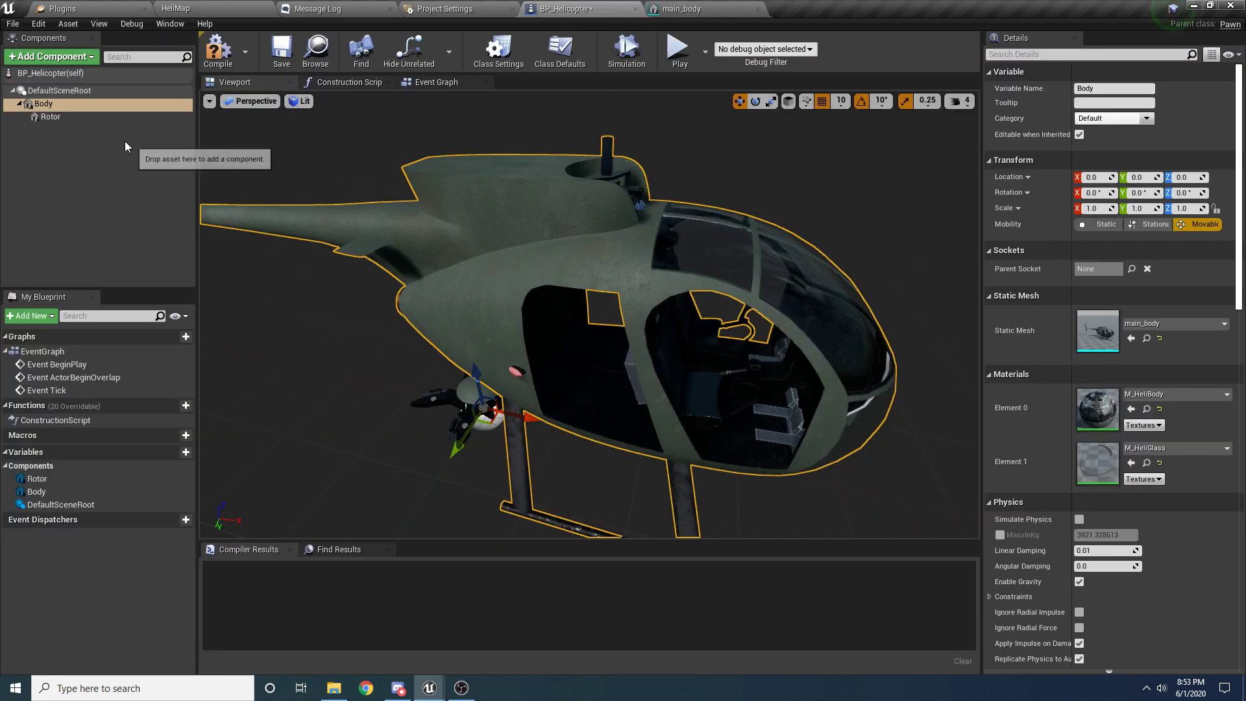
pyautogui.click(51, 117)
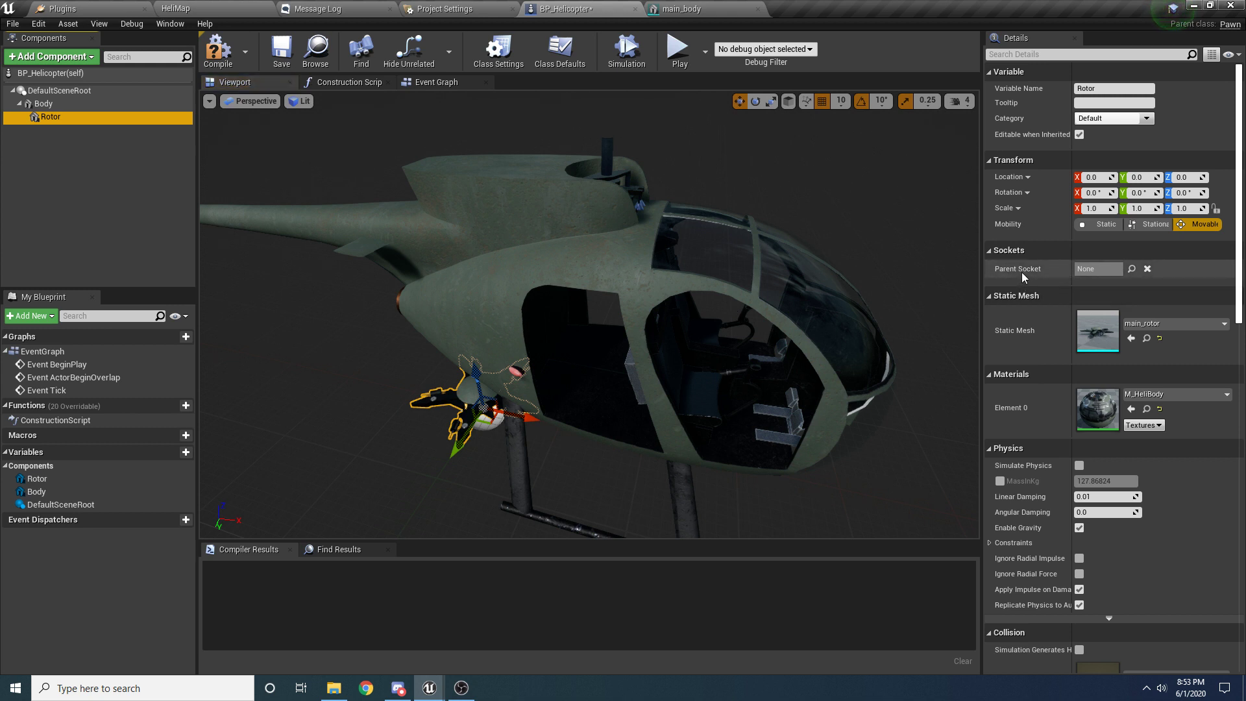
pyautogui.click(1131, 269)
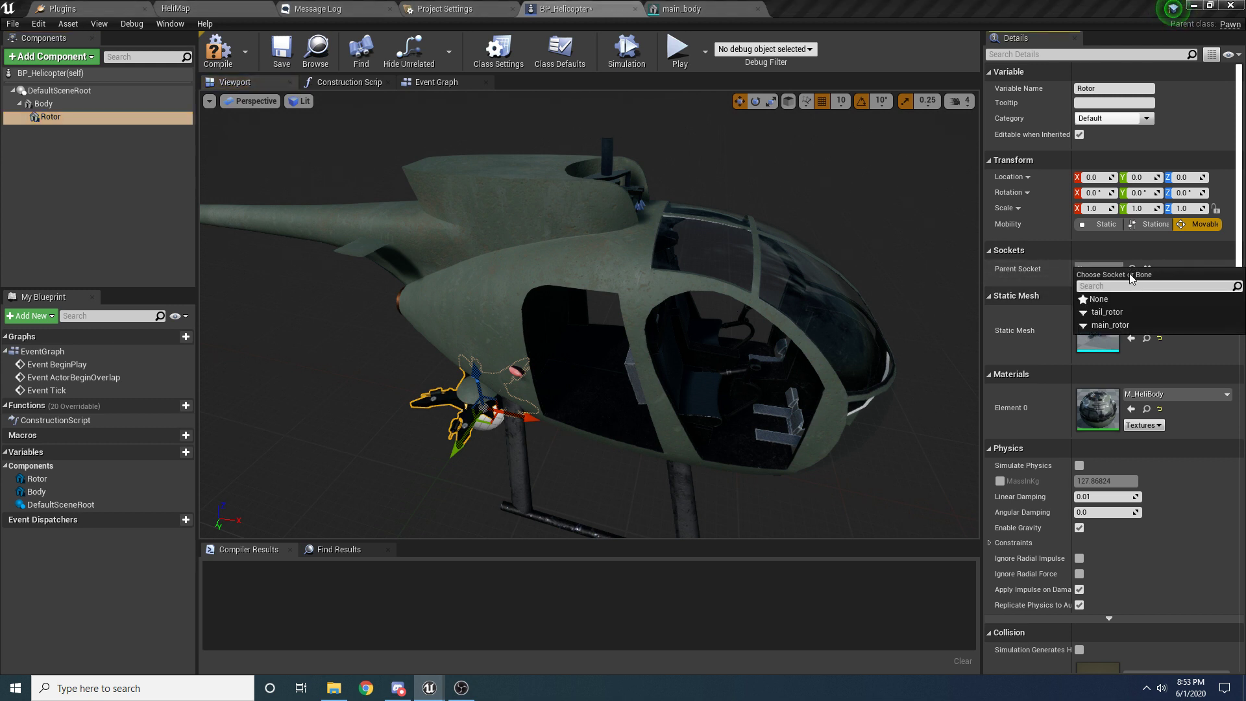
pyautogui.click(1138, 326)
pyautogui.moveTo(637, 277); pyautogui.dragTo(534, 361, button='right')
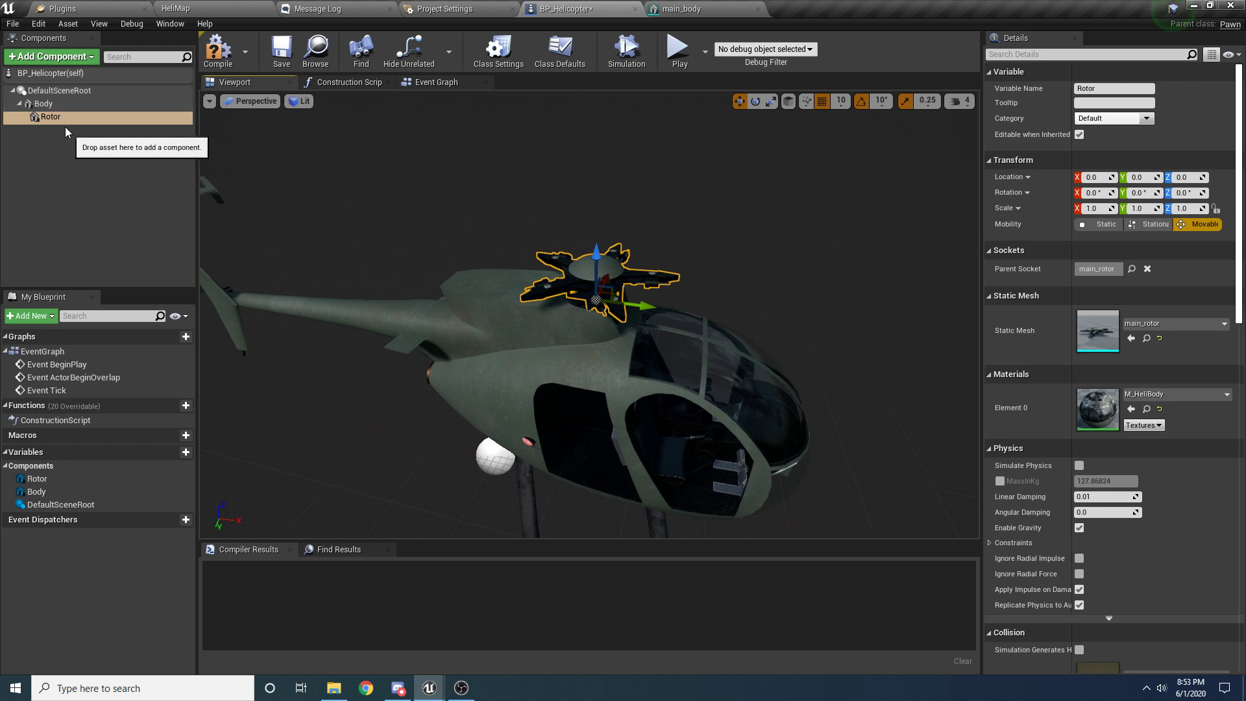
pyautogui.click(51, 57)
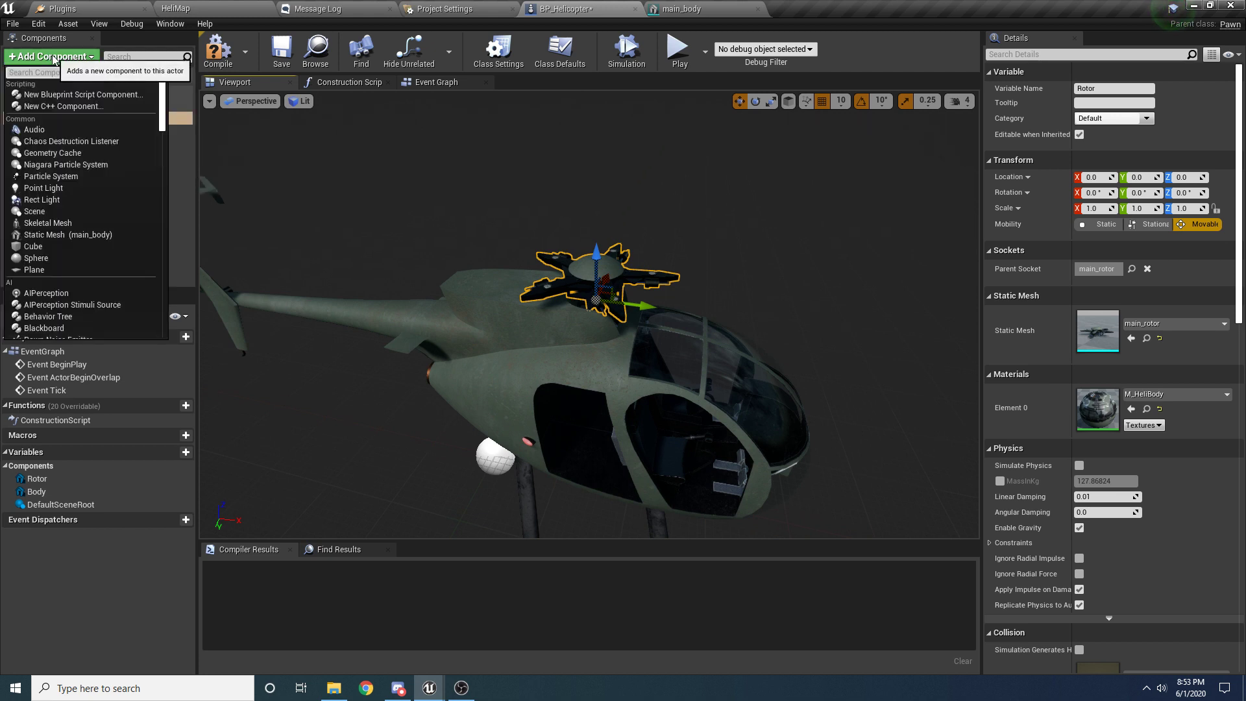
pyautogui.write('static')
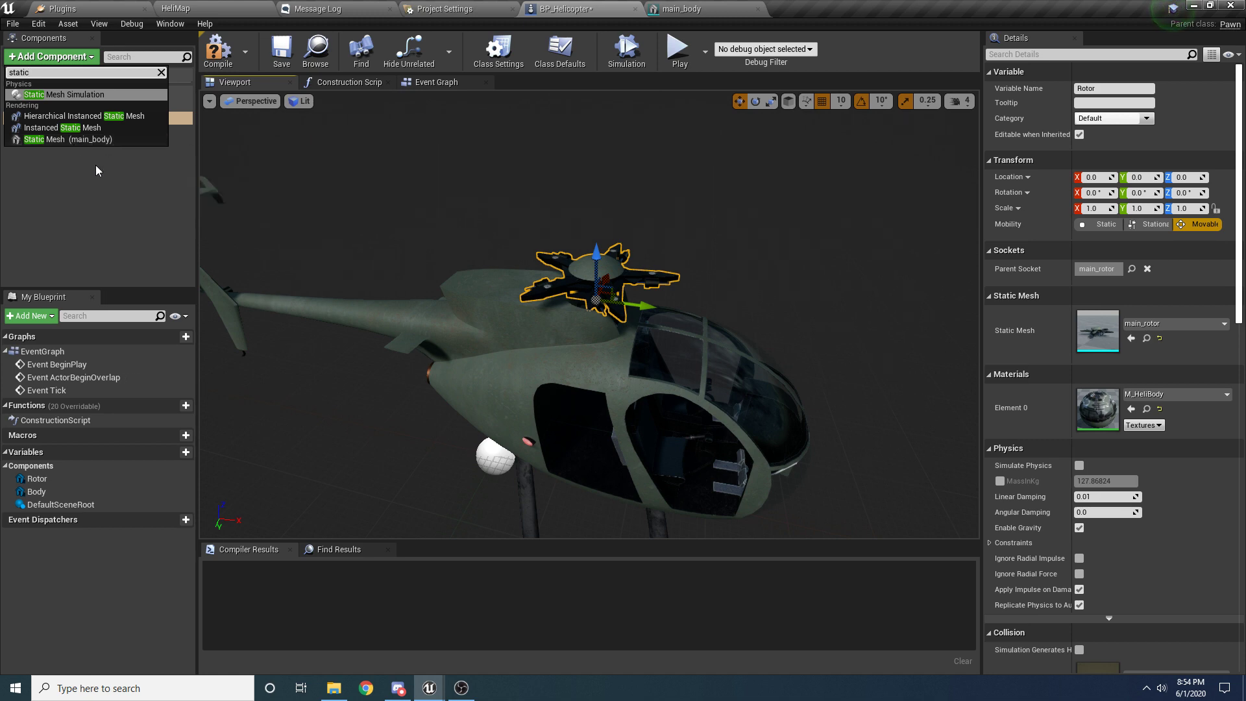
pyautogui.click(122, 205)
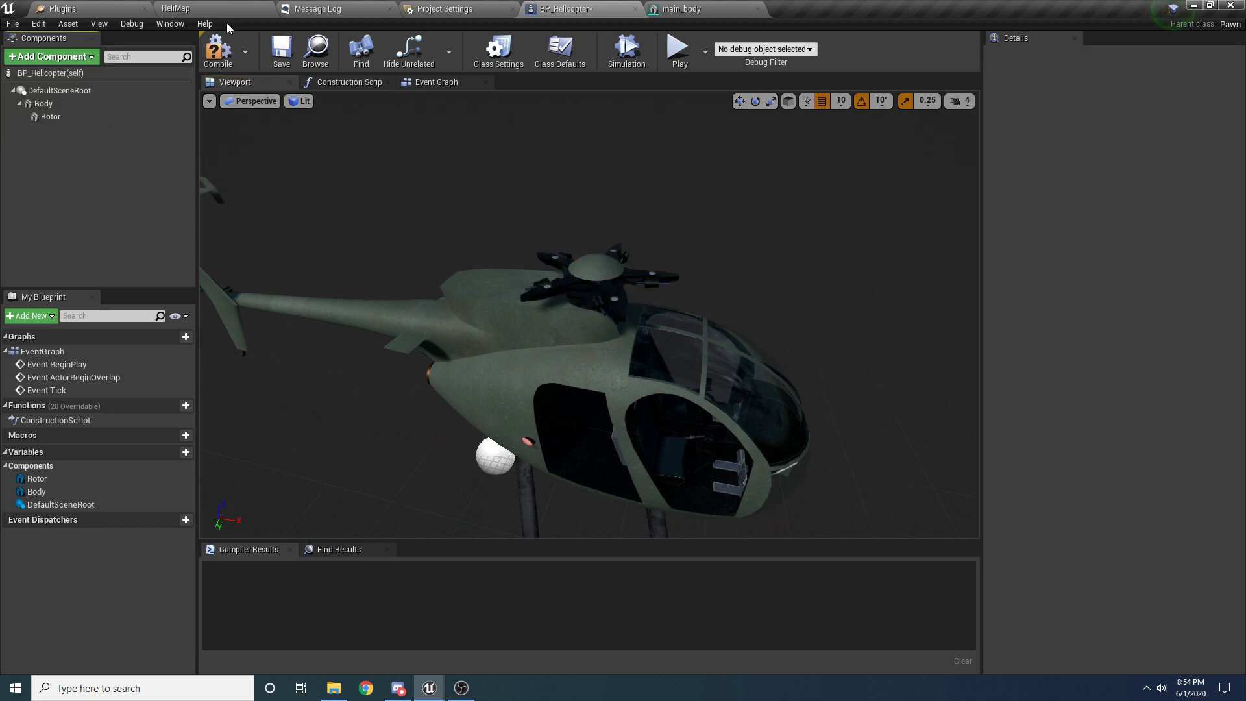
# Step: Check which rotor and blade meshes are in the Assets folder and return to the BP_Helicopter blueprint
pyautogui.click(209, 9)
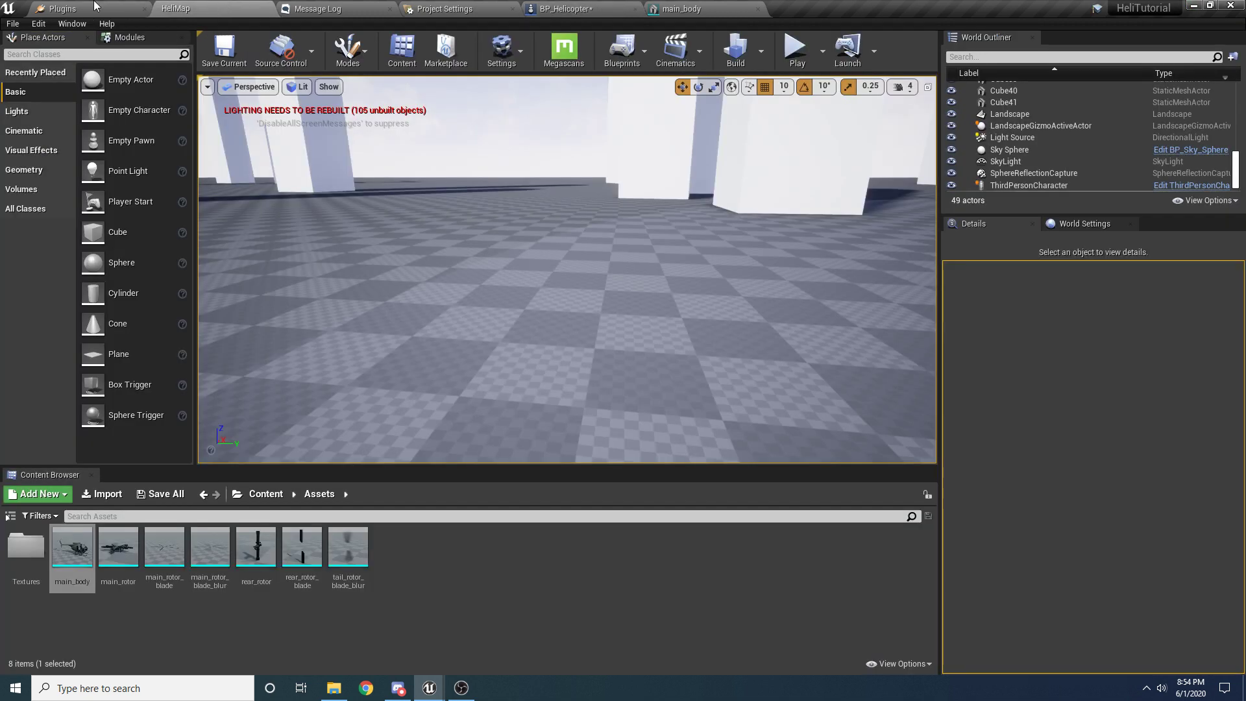
pyautogui.click(435, 558)
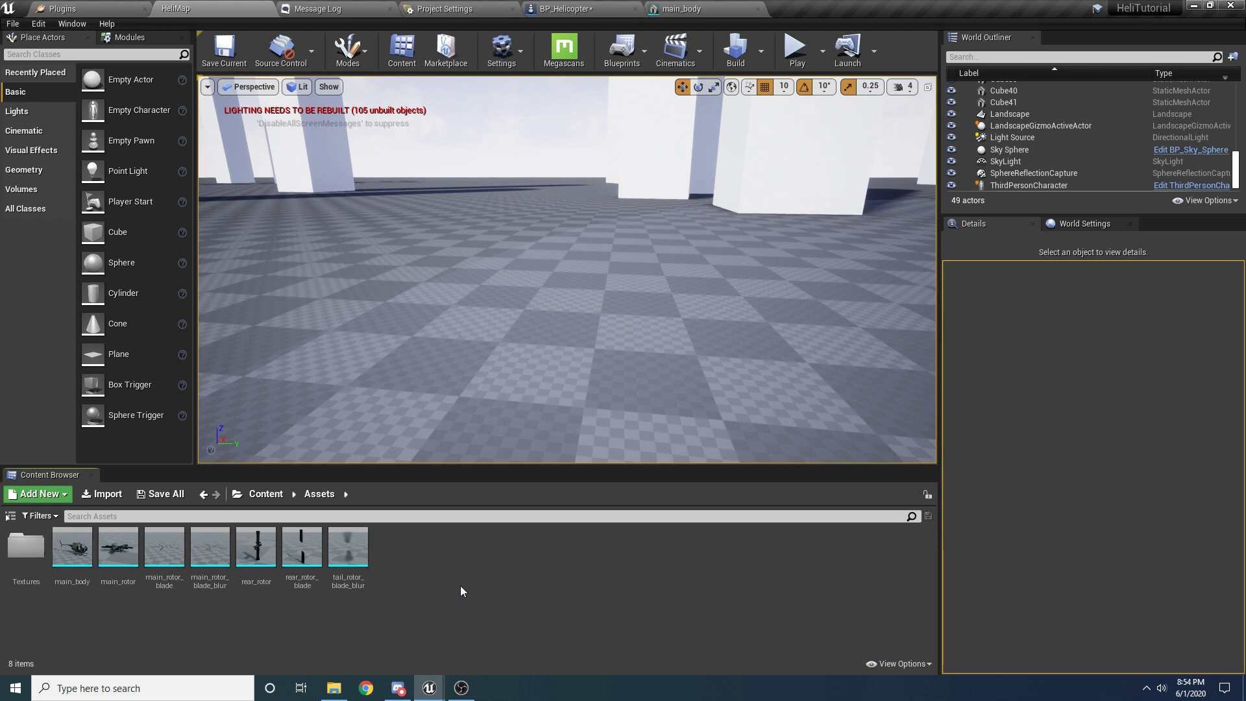
pyautogui.click(566, 8)
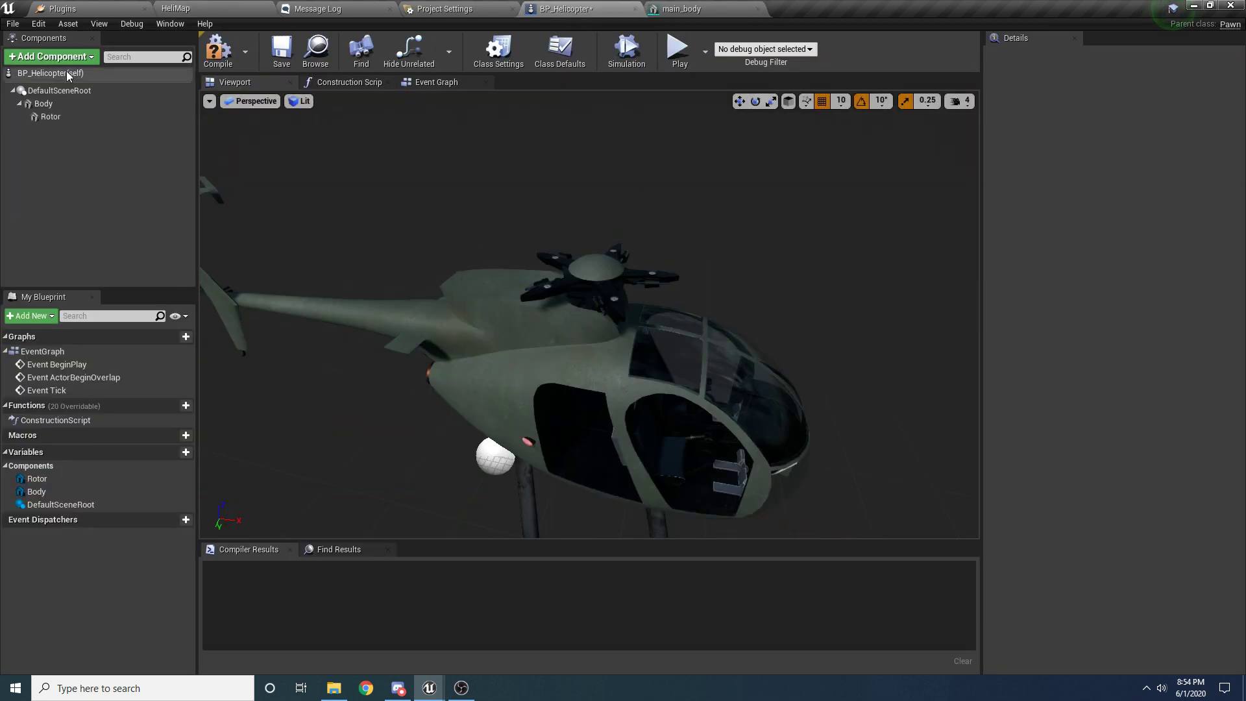
# Step: Add a static mesh component named Blades as a child of Rotor
pyautogui.click(60, 117)
pyautogui.click(70, 57)
pyautogui.write('s')
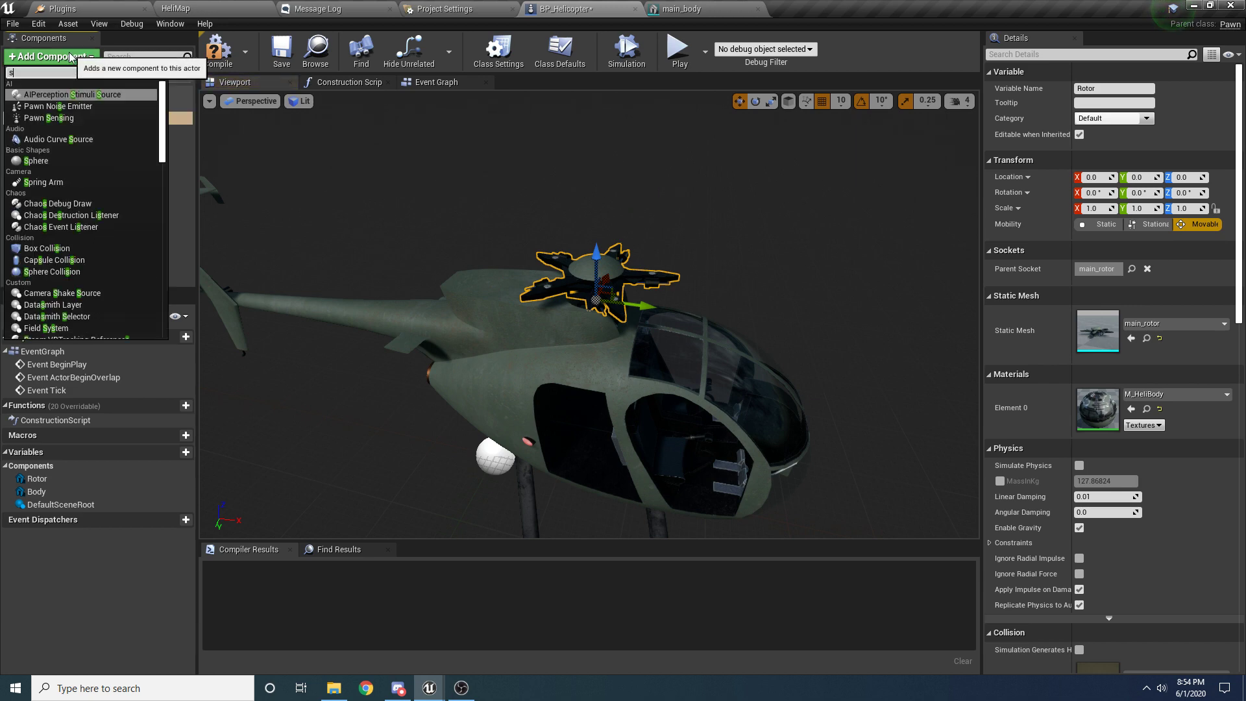
pyautogui.write('tatic')
pyautogui.click(57, 143)
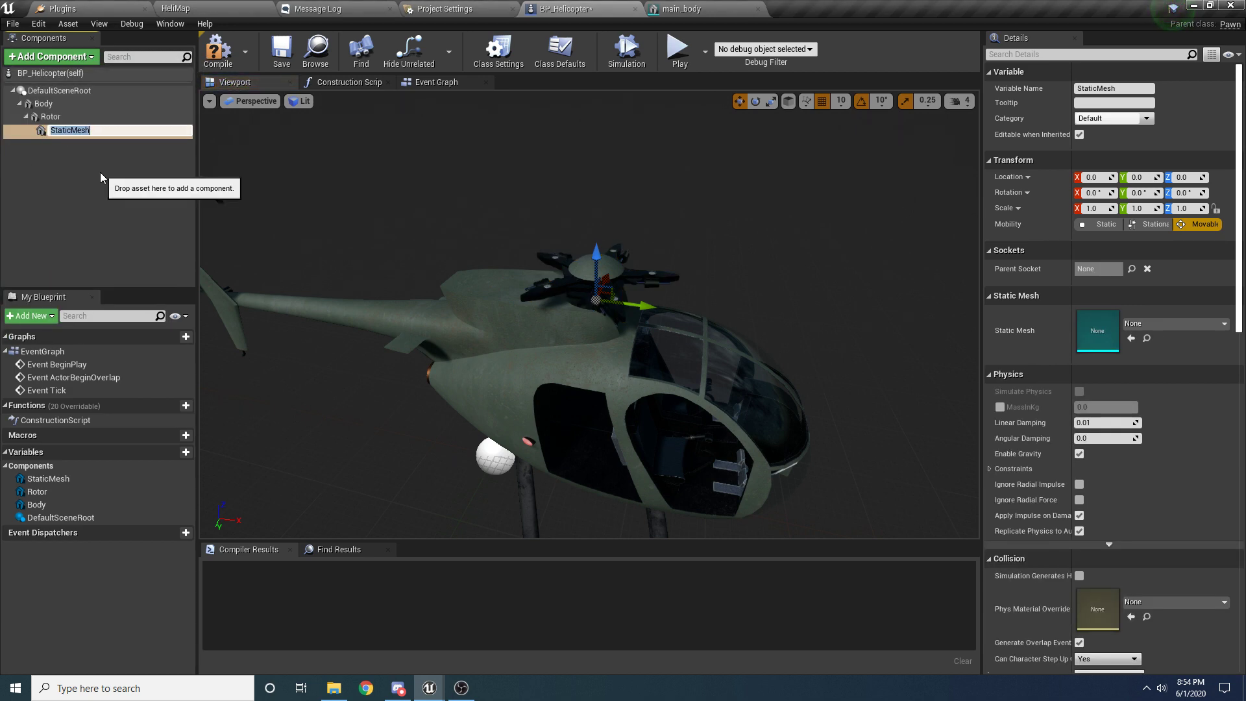
pyautogui.write('Blades')
pyautogui.press('Return')
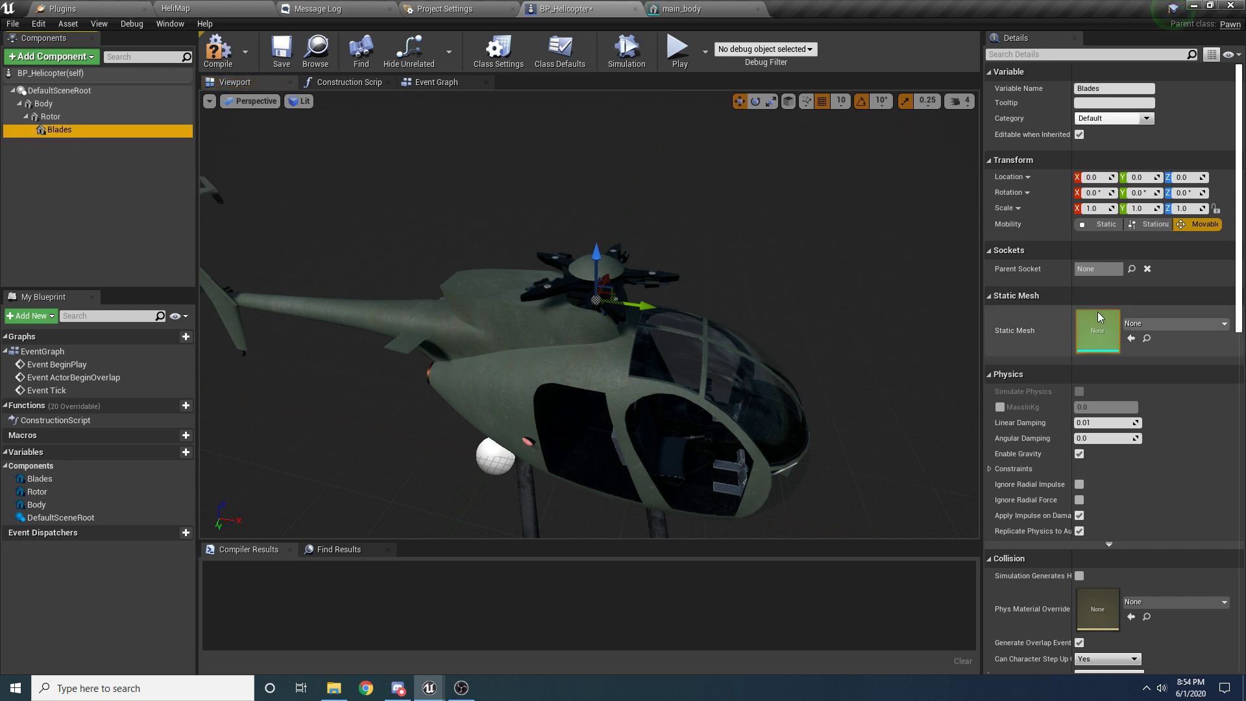
# Step: Assign the main_rotor_blade mesh to the Blades component
pyautogui.click(1146, 323)
pyautogui.write('blade')
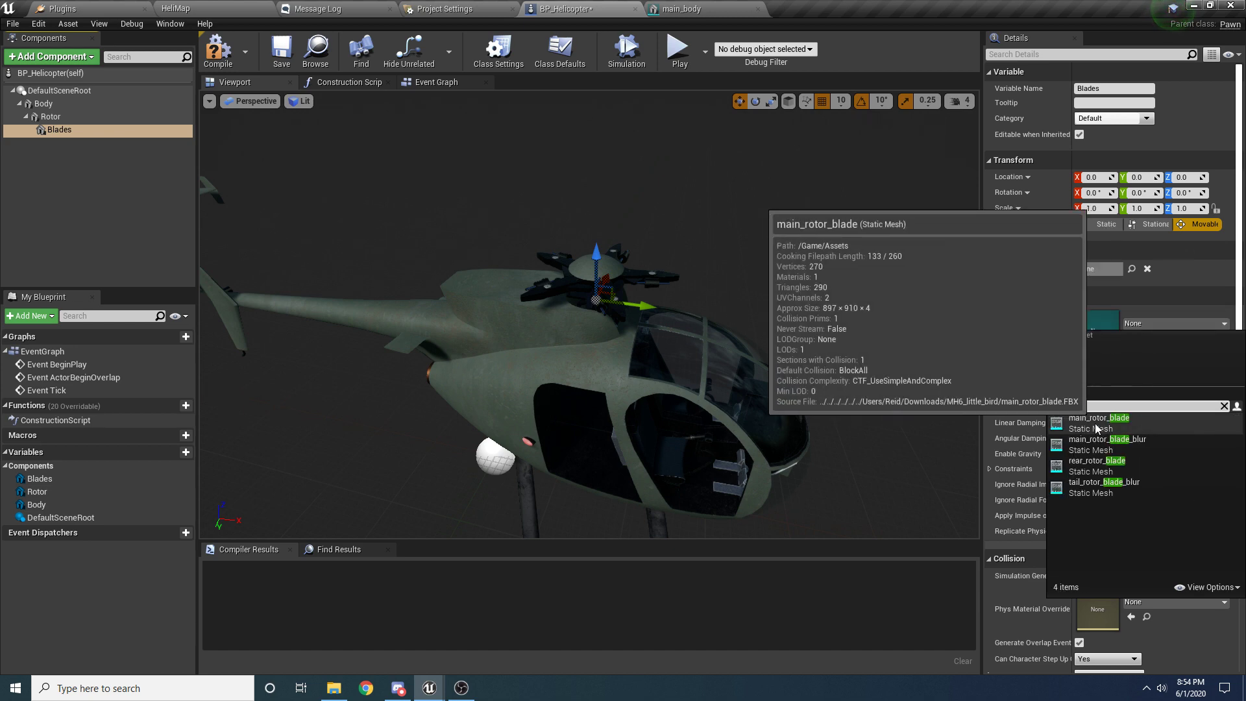
pyautogui.click(1111, 426)
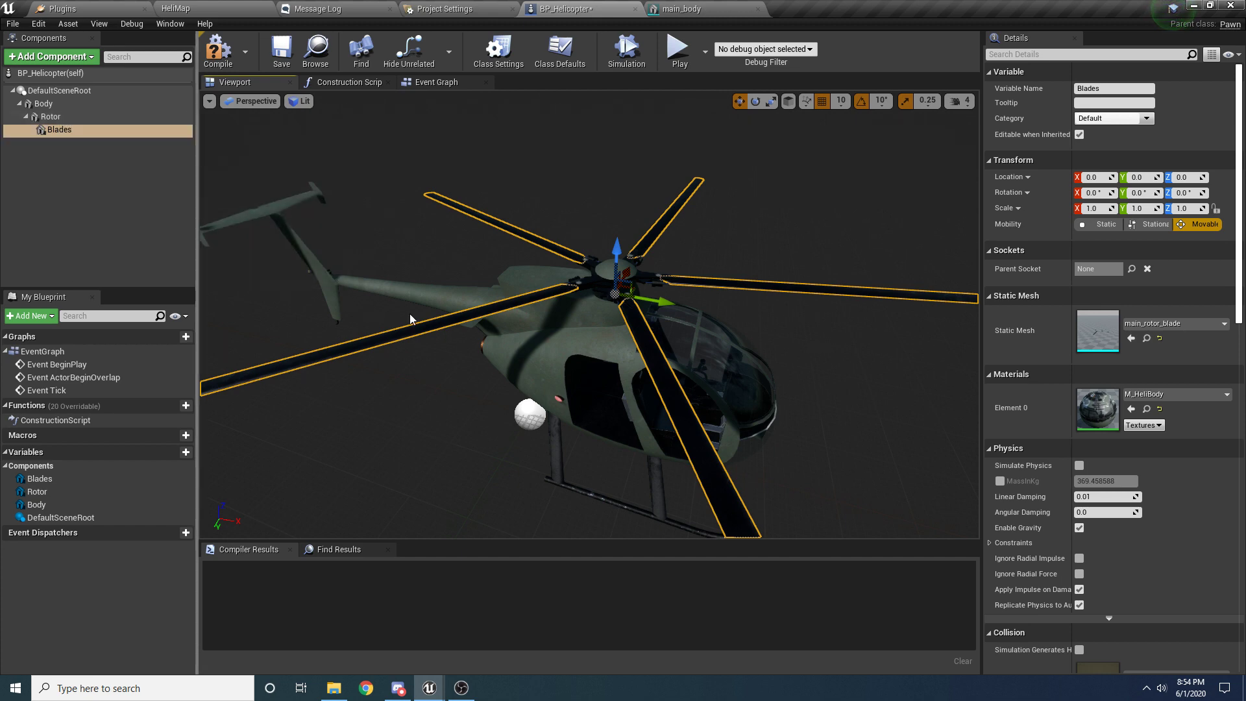
# Step: Add a static mesh component named RearRotor as a child of Body
pyautogui.moveTo(428, 271); pyautogui.dragTo(399, 271, button='right')
pyautogui.moveTo(382, 265)
pyautogui.mouseDown(button='right')
pyautogui.moveTo(260, 259)
pyautogui.moveTo(381, 265)
pyautogui.mouseUp(button='right')
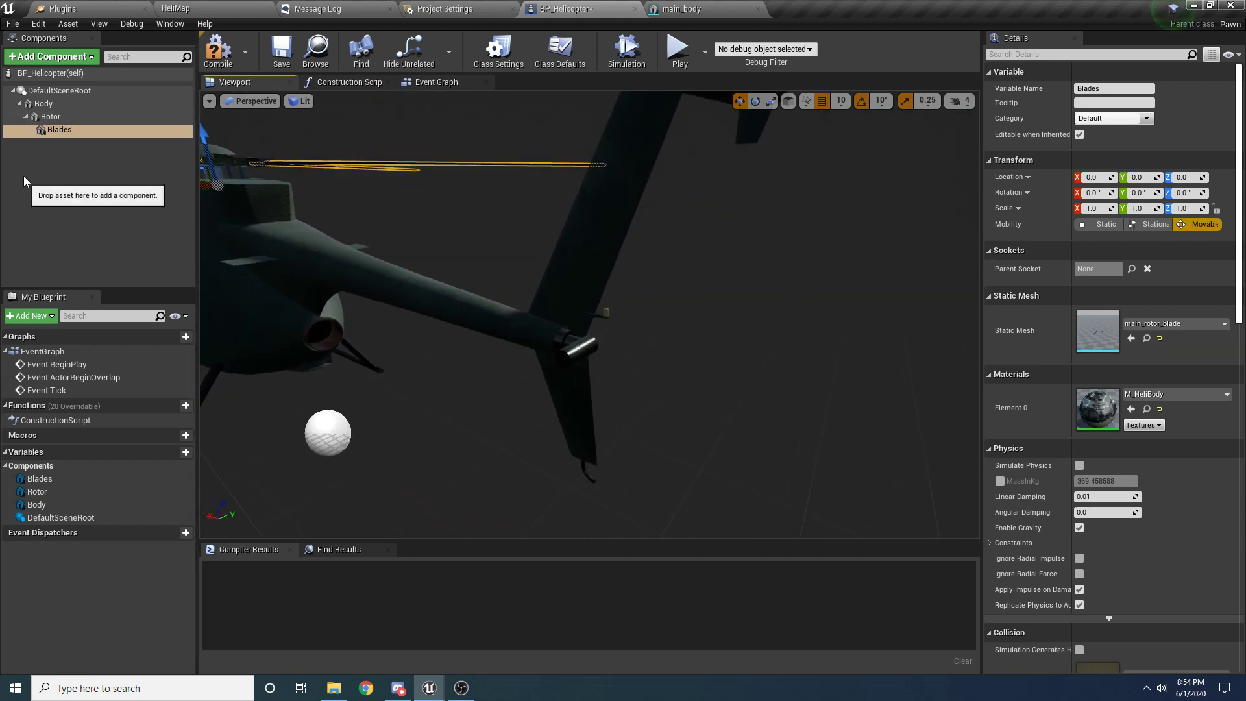
pyautogui.click(54, 105)
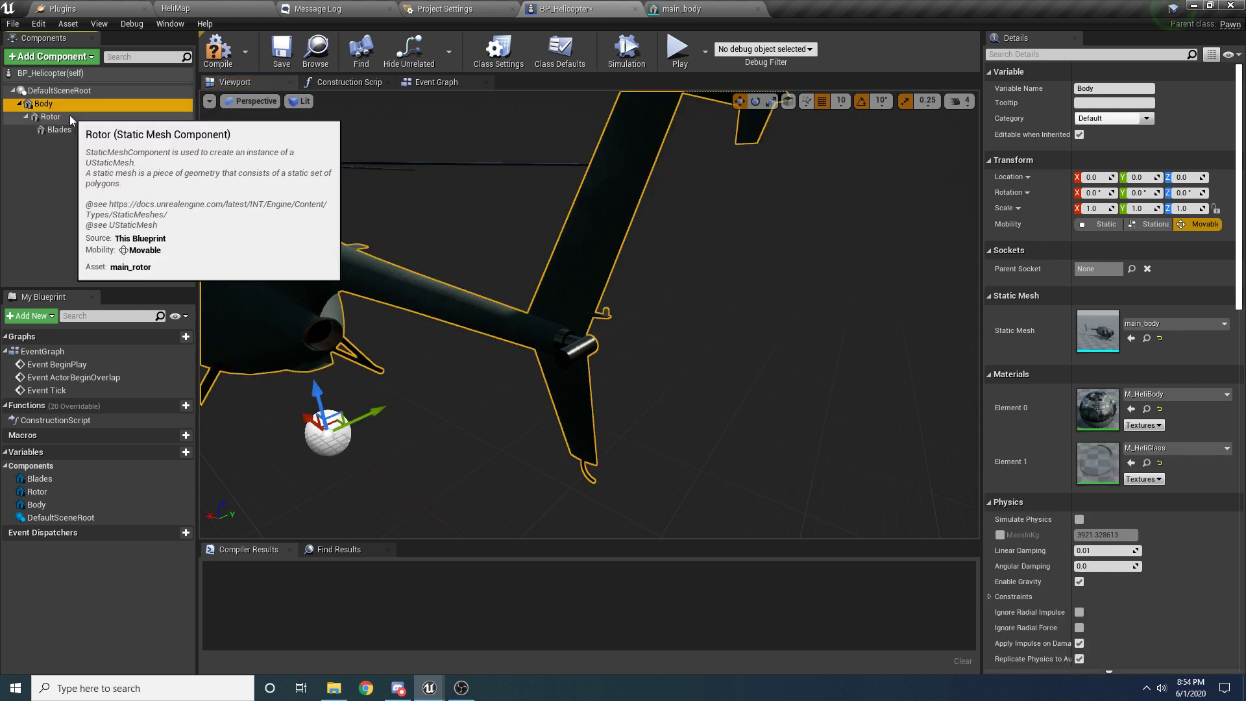
pyautogui.click(64, 58)
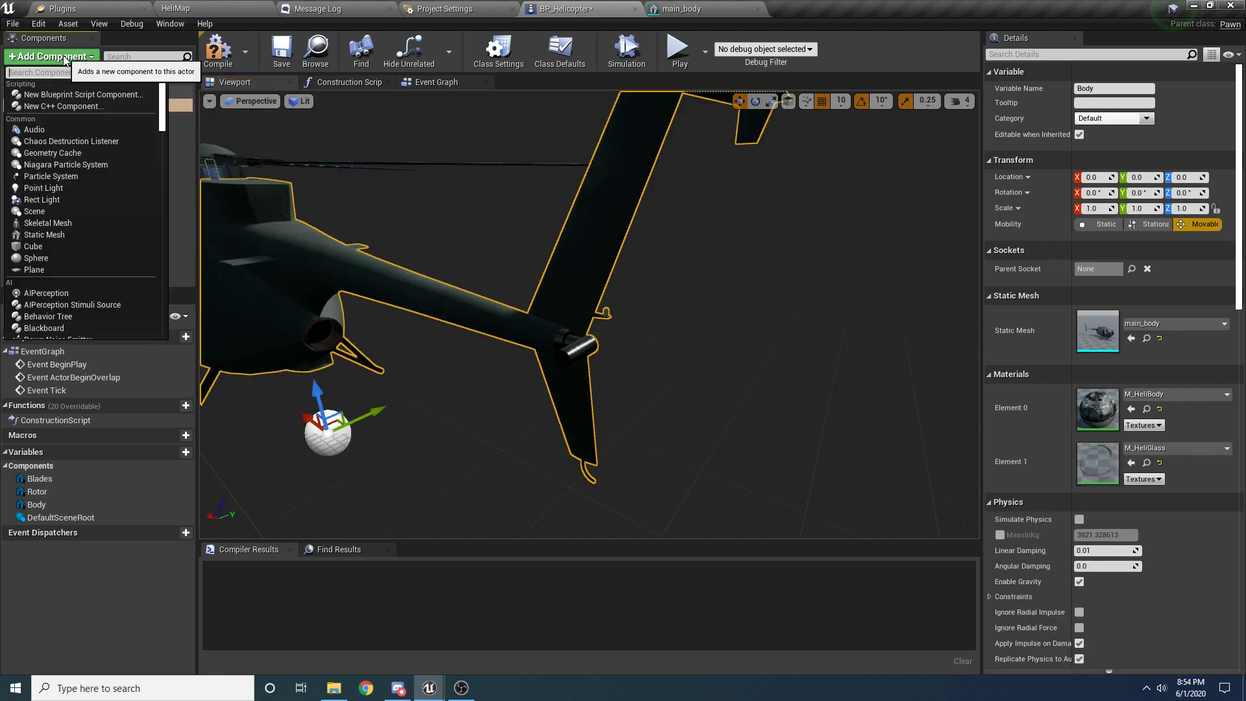
pyautogui.write('static')
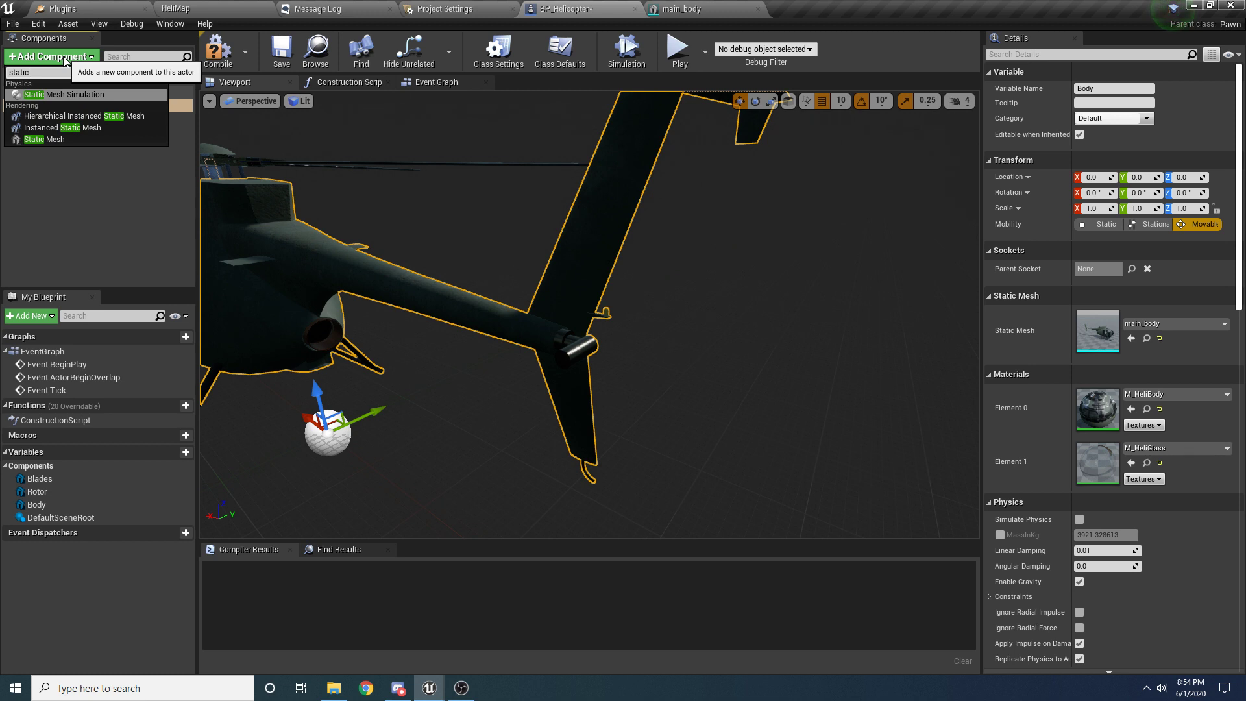
pyautogui.click(34, 142)
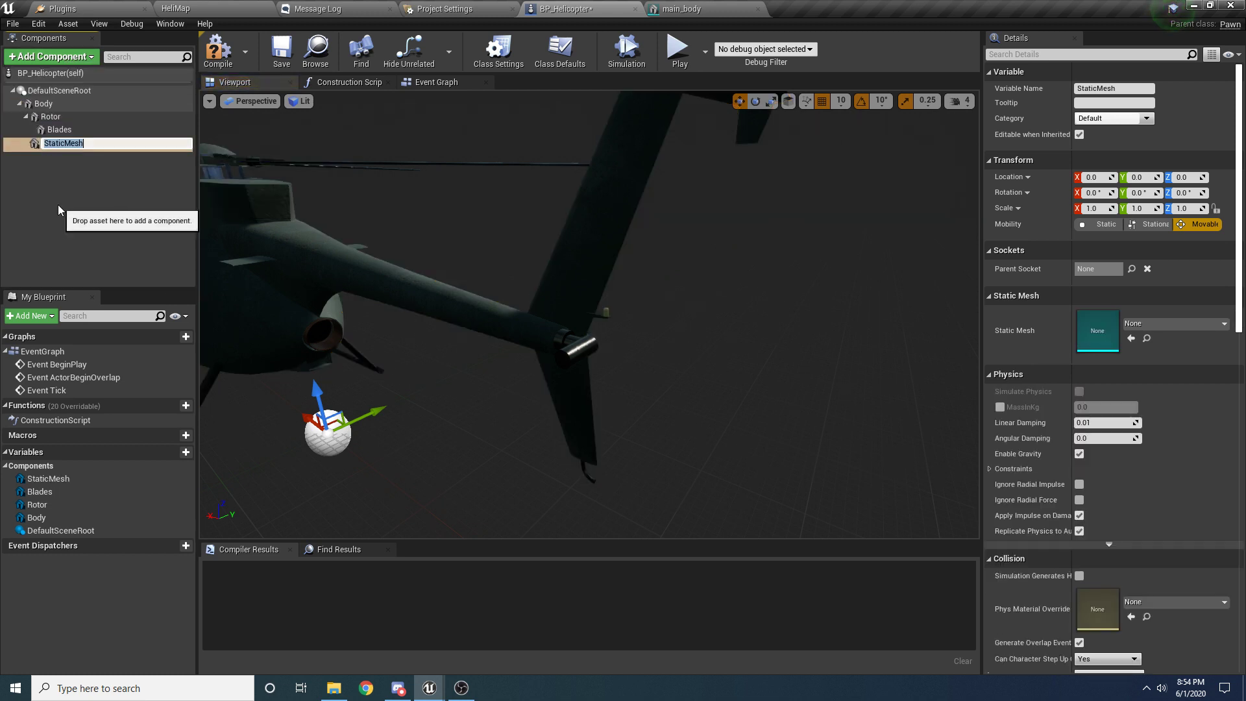
pyautogui.write('RearRotor')
pyautogui.press('Return')
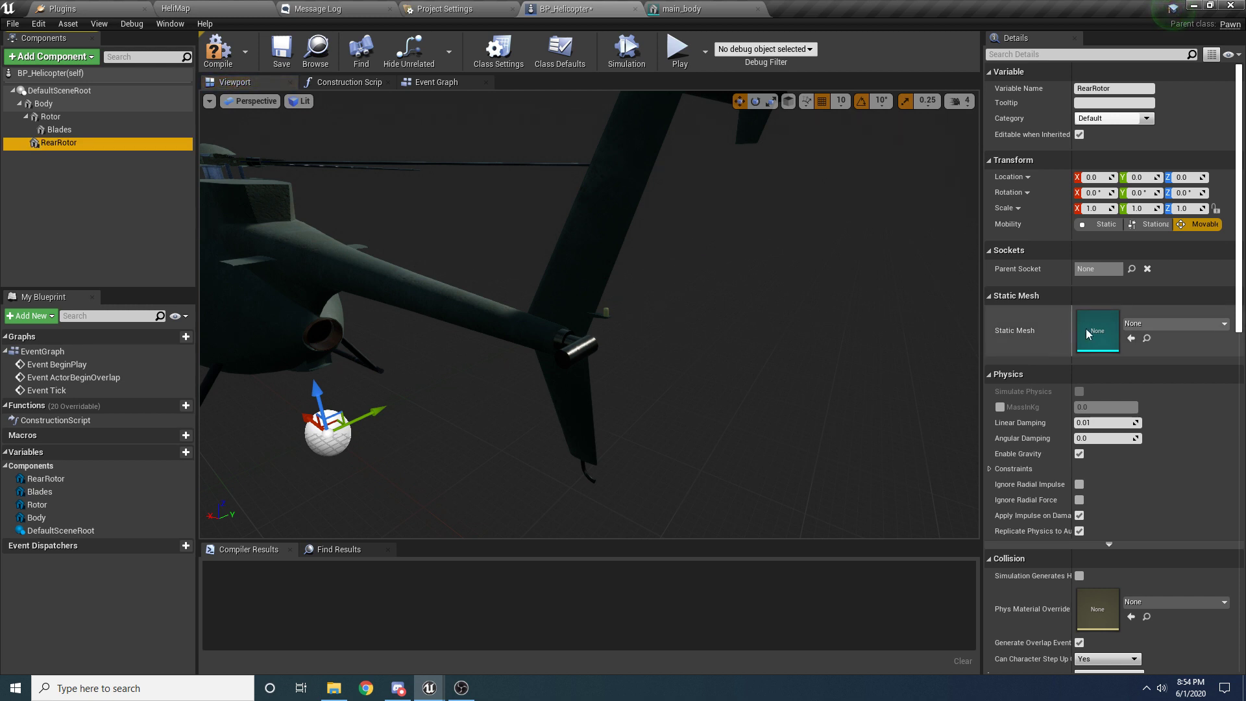
# Step: Assign the rear_rotor mesh to the RearRotor component and attach it to the tail_rotor socket
pyautogui.click(1159, 324)
pyautogui.write('re')
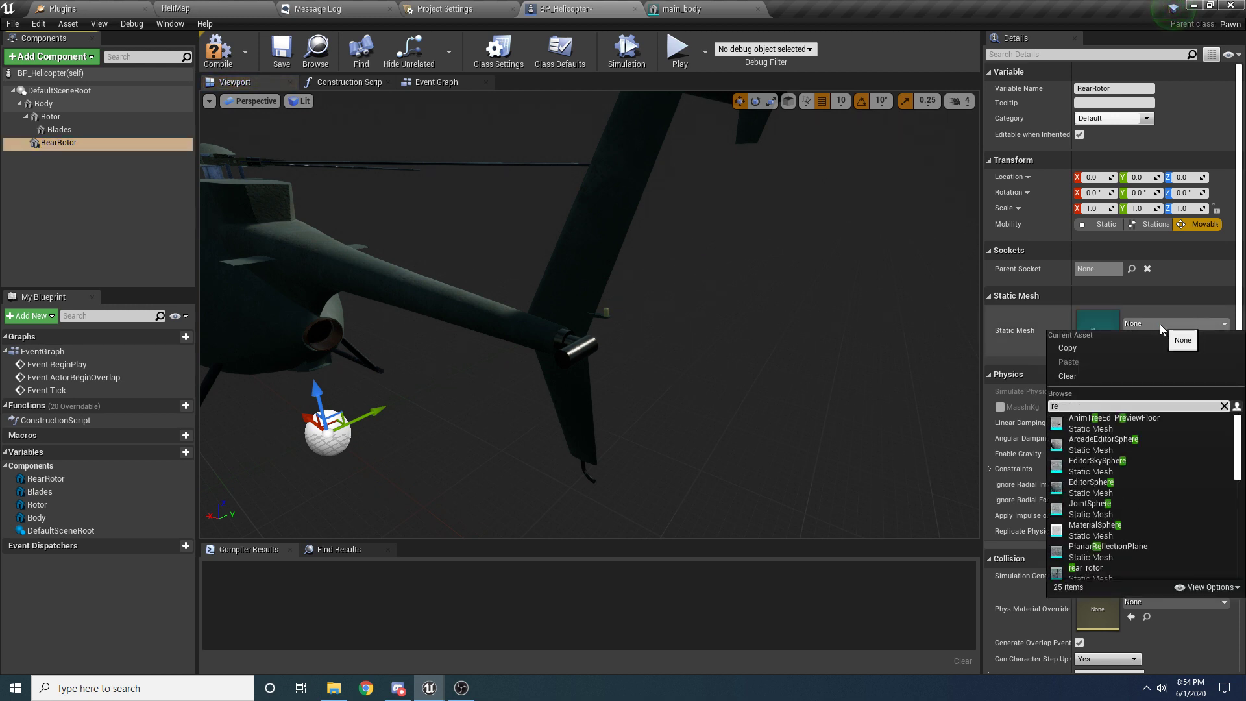
pyautogui.press('BackSpace')
pyautogui.press('BackSpace')
pyautogui.write('rear')
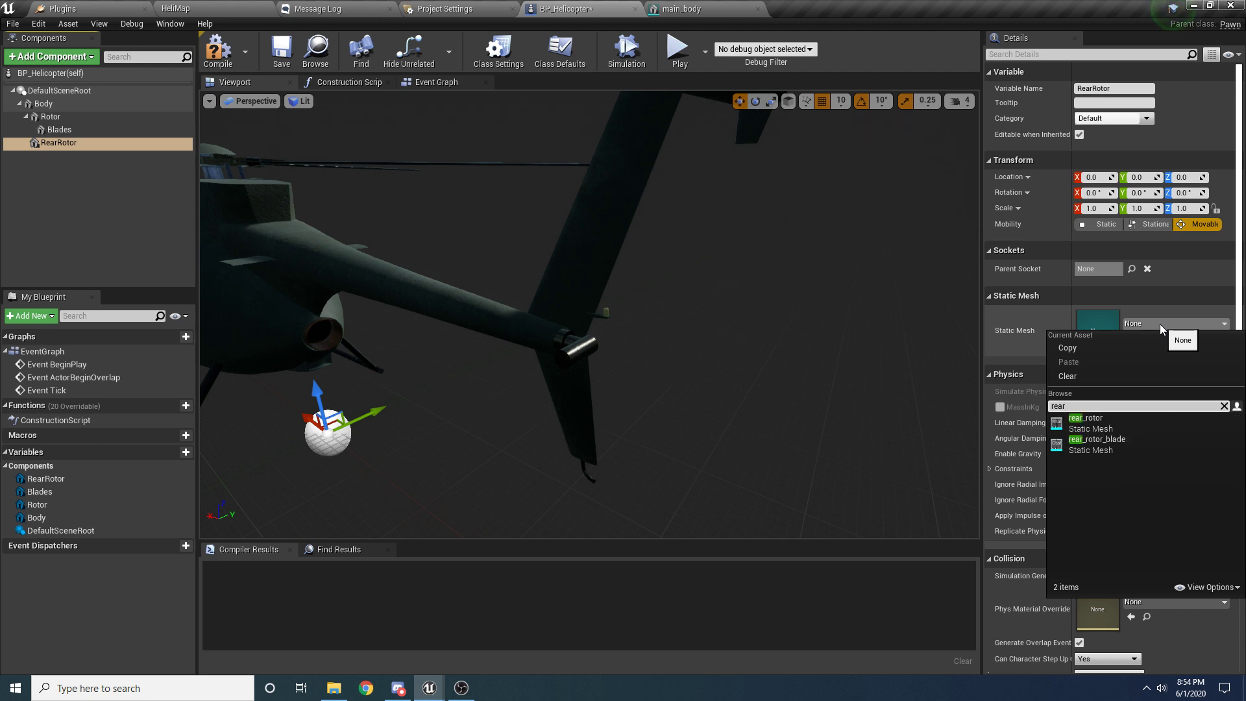
pyautogui.click(1135, 423)
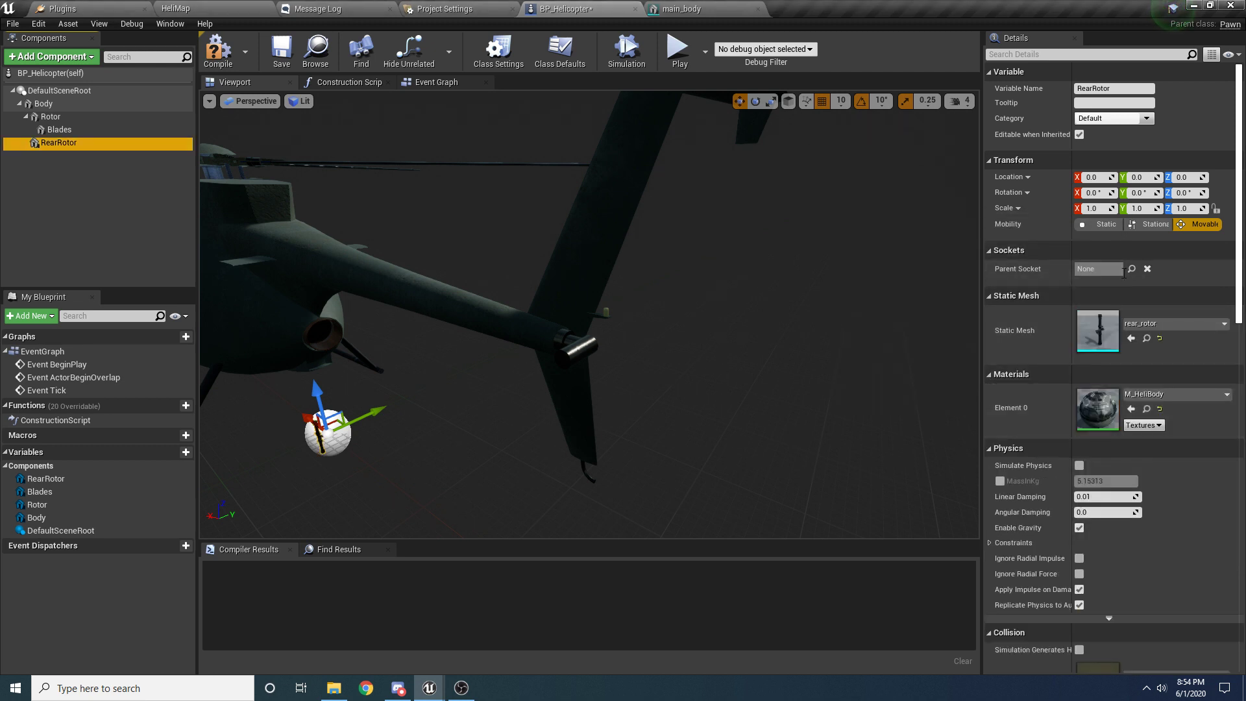
pyautogui.click(1122, 269)
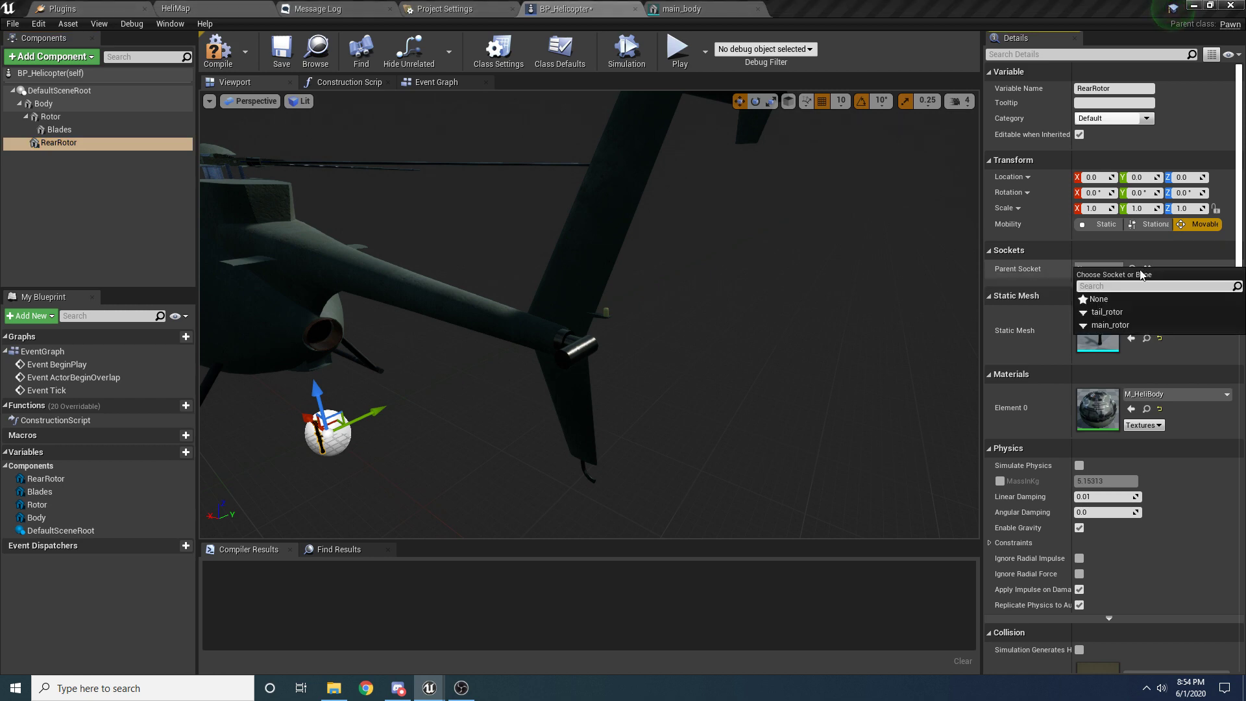
pyautogui.click(1122, 314)
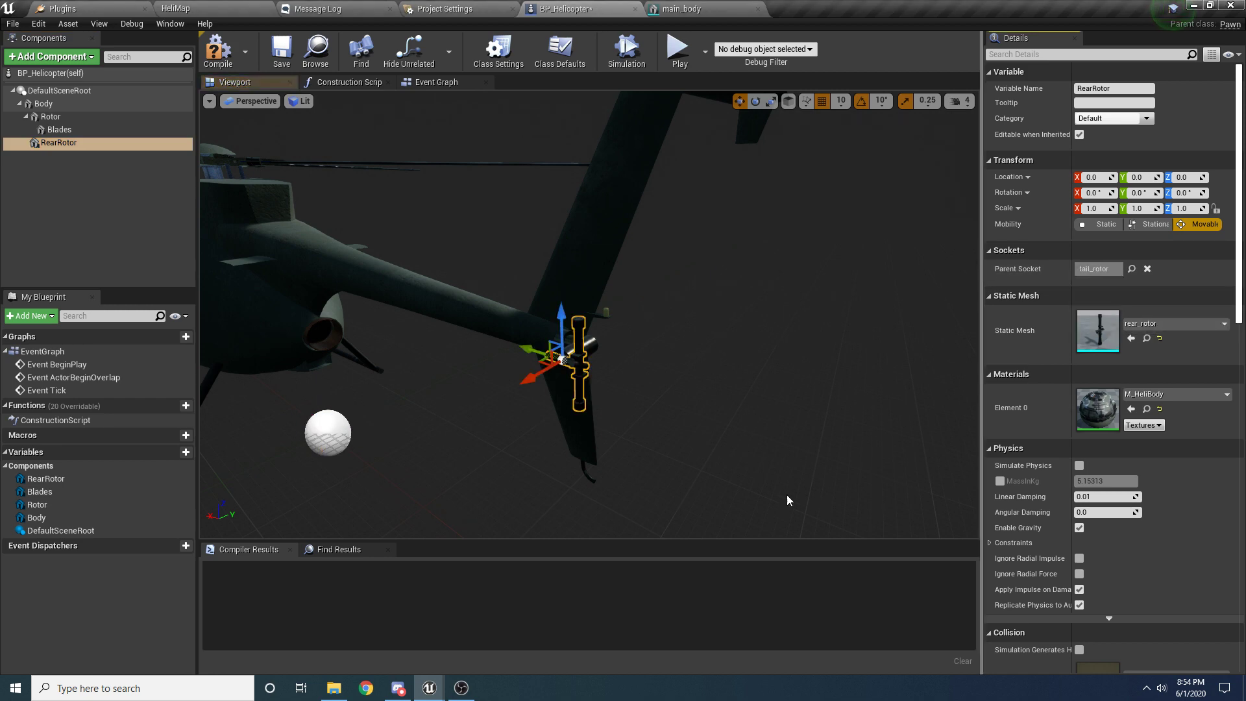
# Step: Try rotating the RearRotor component 90° about Z at the tail, and reset its rotation to the default
pyautogui.moveTo(787, 500); pyautogui.dragTo(767, 543, button='right')
pyautogui.press('w')
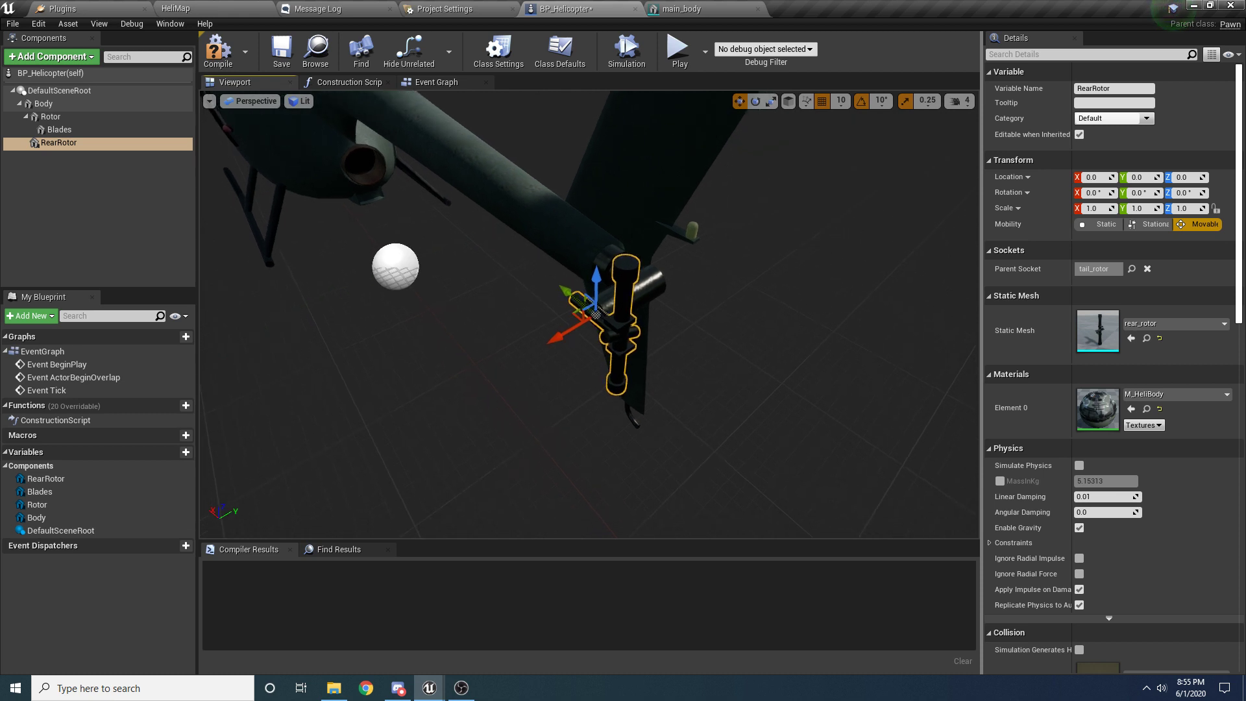
pyautogui.press('w')
pyautogui.moveTo(779, 353); pyautogui.dragTo(778, 353, button='right')
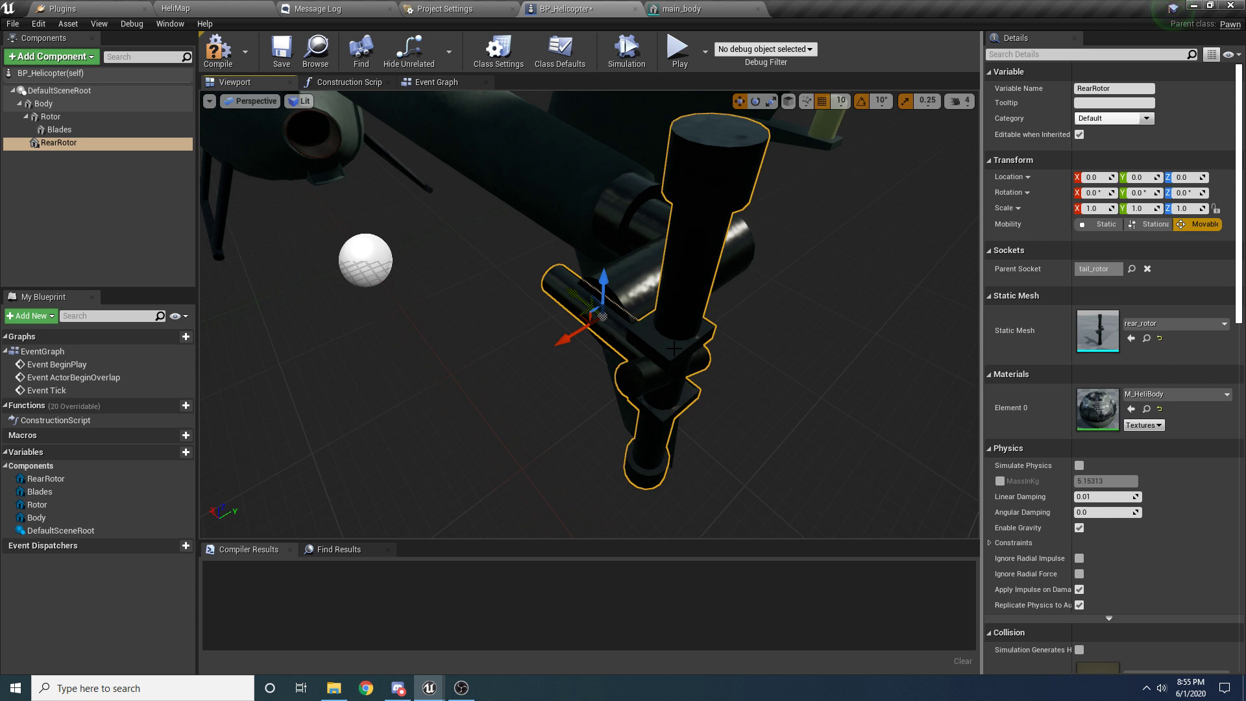
pyautogui.press('e')
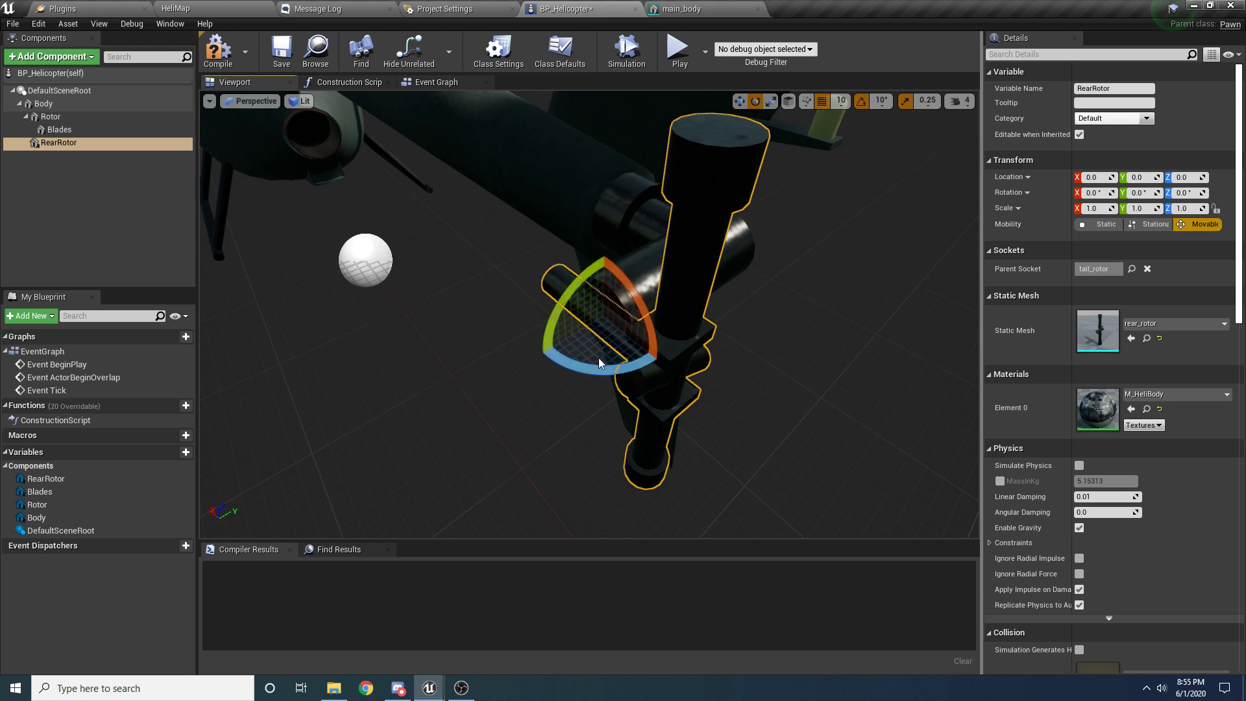
pyautogui.moveTo(599, 364); pyautogui.dragTo(751, 297)
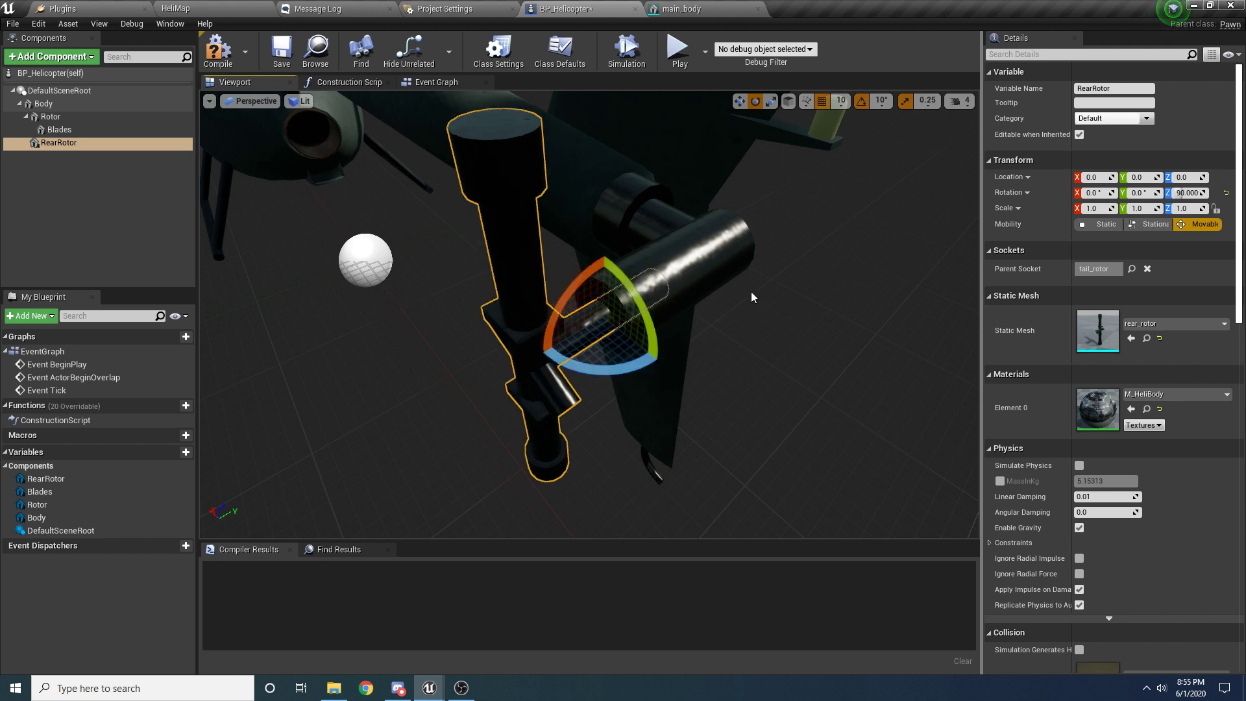
pyautogui.click(1226, 195)
# Step: Save the changes made to the BP_Helicopter blueprint
pyautogui.click(11, 24)
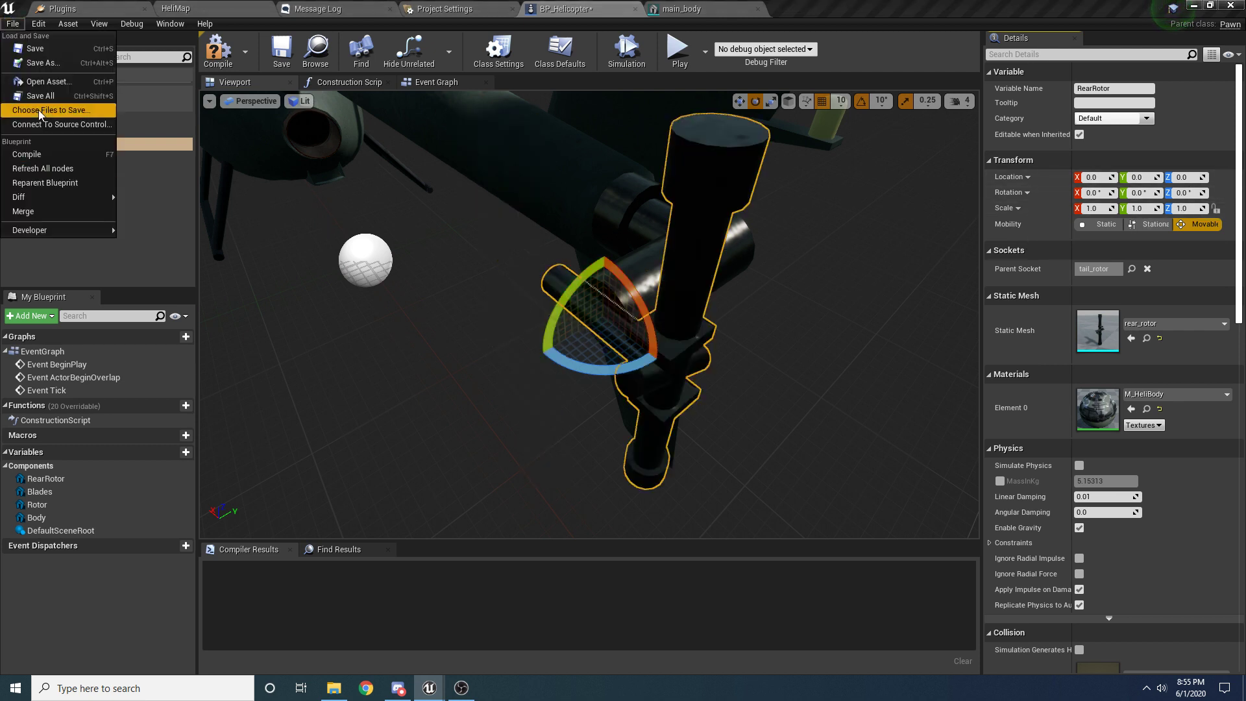
pyautogui.click(39, 107)
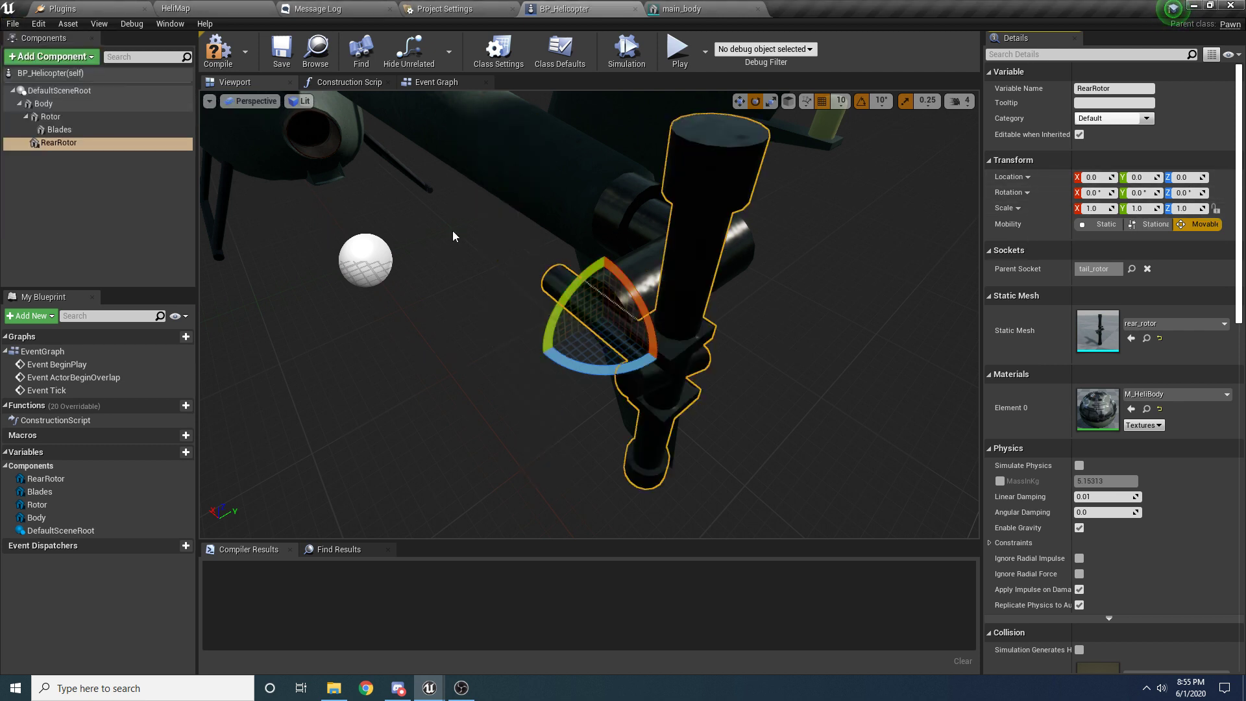
# Step: Rotate the tail_rotor socket of the main_body mesh to 0° about Z and save the mesh
pyautogui.click(685, 9)
pyautogui.moveTo(673, 351); pyautogui.dragTo(860, 379, button='right')
pyautogui.press('s')
pyautogui.click(967, 539)
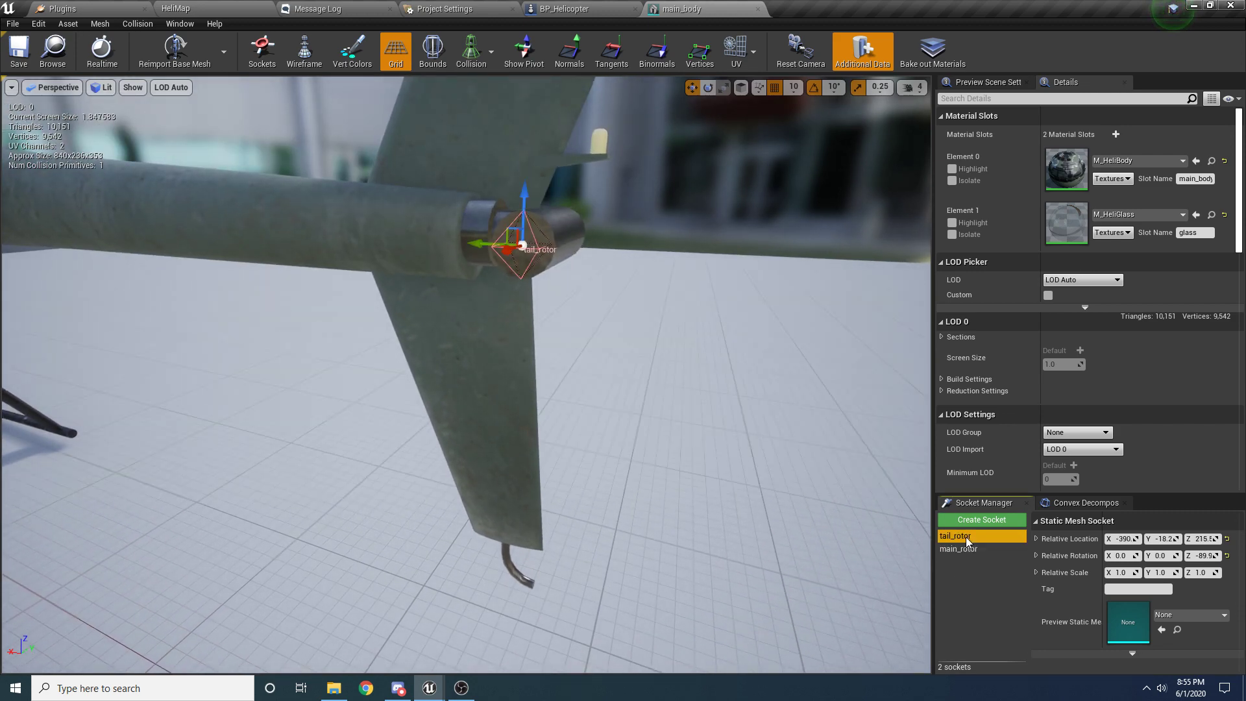
pyautogui.moveTo(860, 454); pyautogui.dragTo(863, 526, button='right')
pyautogui.press('e')
pyautogui.moveTo(517, 380); pyautogui.dragTo(517, 381, button='right')
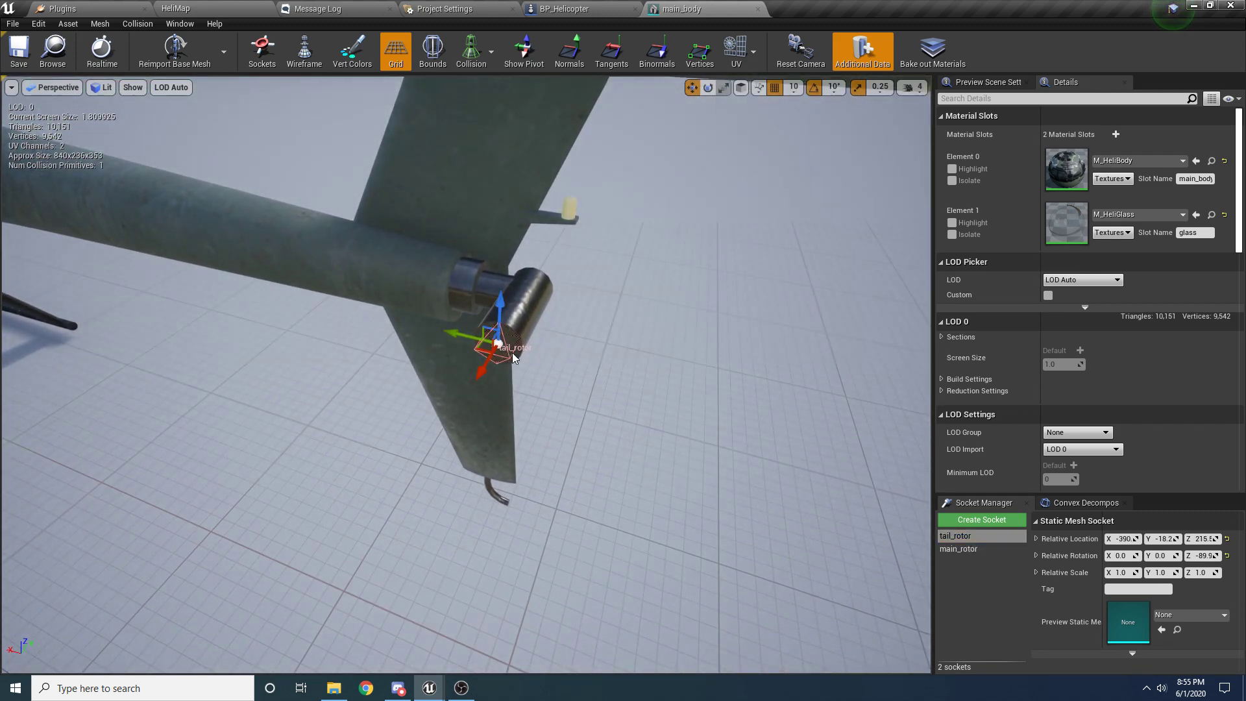
pyautogui.moveTo(528, 351); pyautogui.dragTo(542, 356)
pyautogui.press('e')
pyautogui.moveTo(466, 369); pyautogui.dragTo(426, 303)
pyautogui.press('w')
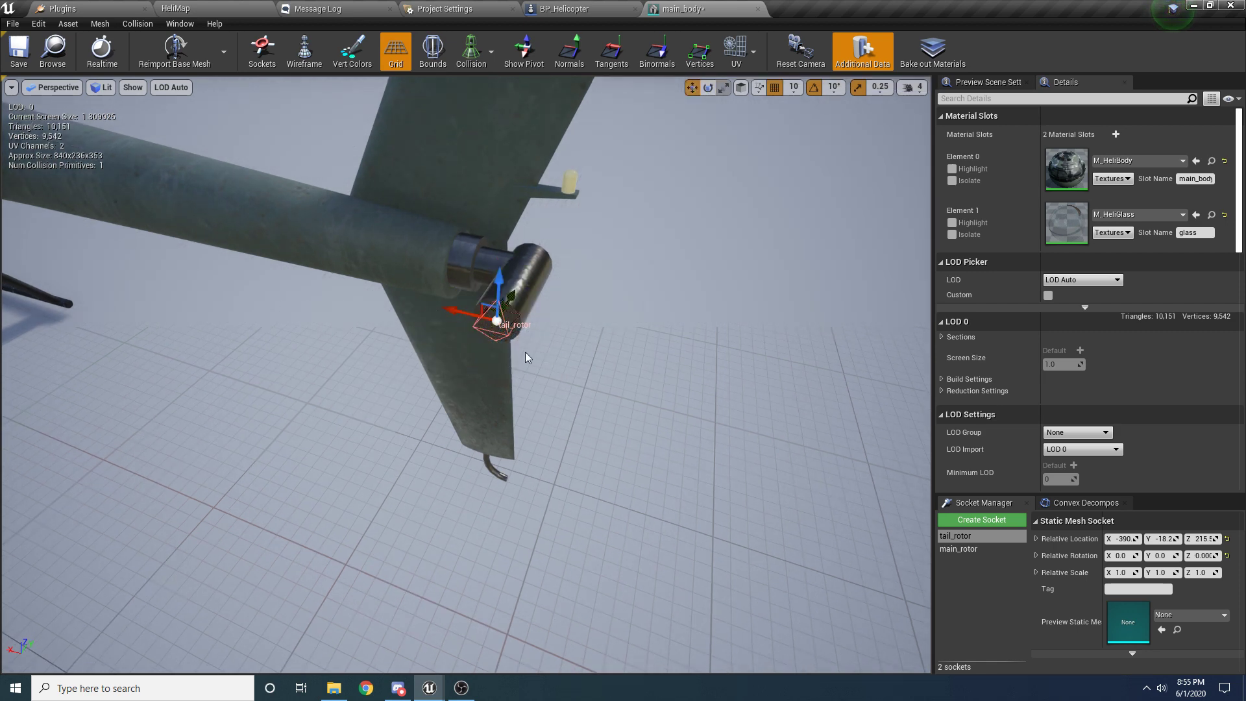
pyautogui.moveTo(526, 357); pyautogui.dragTo(471, 334)
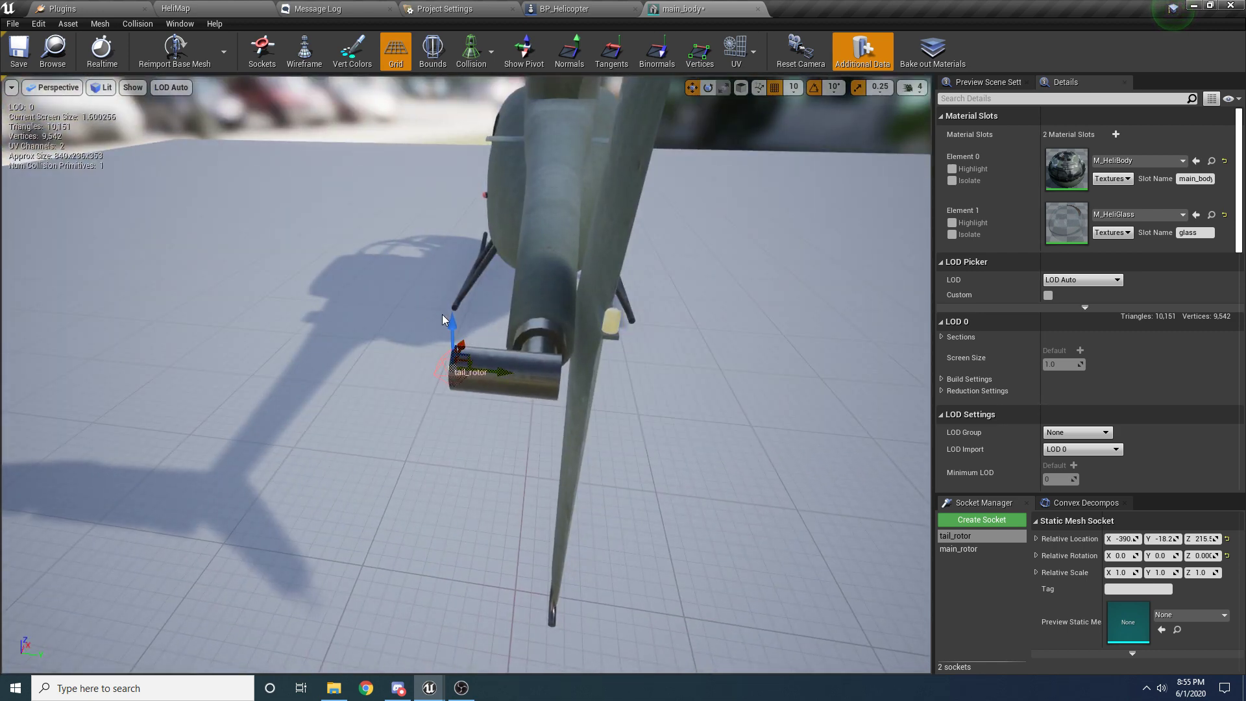
pyautogui.moveTo(521, 383); pyautogui.dragTo(594, 422)
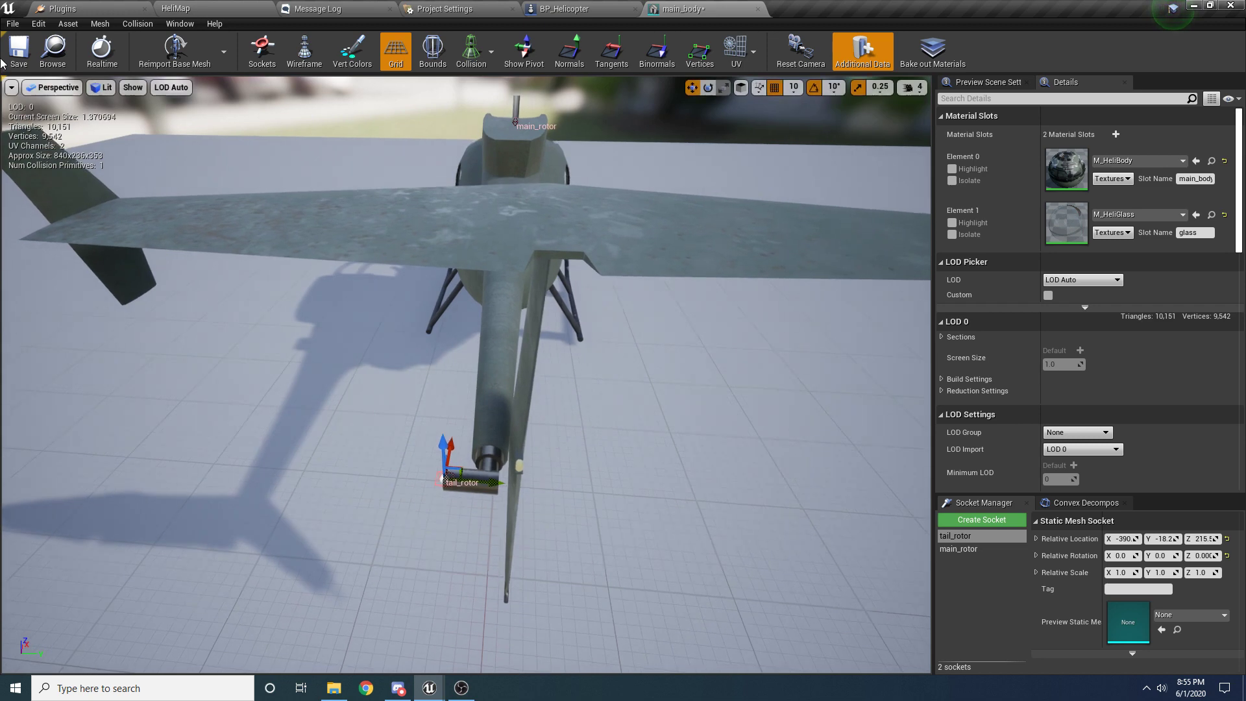
pyautogui.click(19, 52)
# Step: Return to BP_Helicopter, clear RearRotor's parent socket and reattach the component to the tail_rotor socket
pyautogui.click(587, 6)
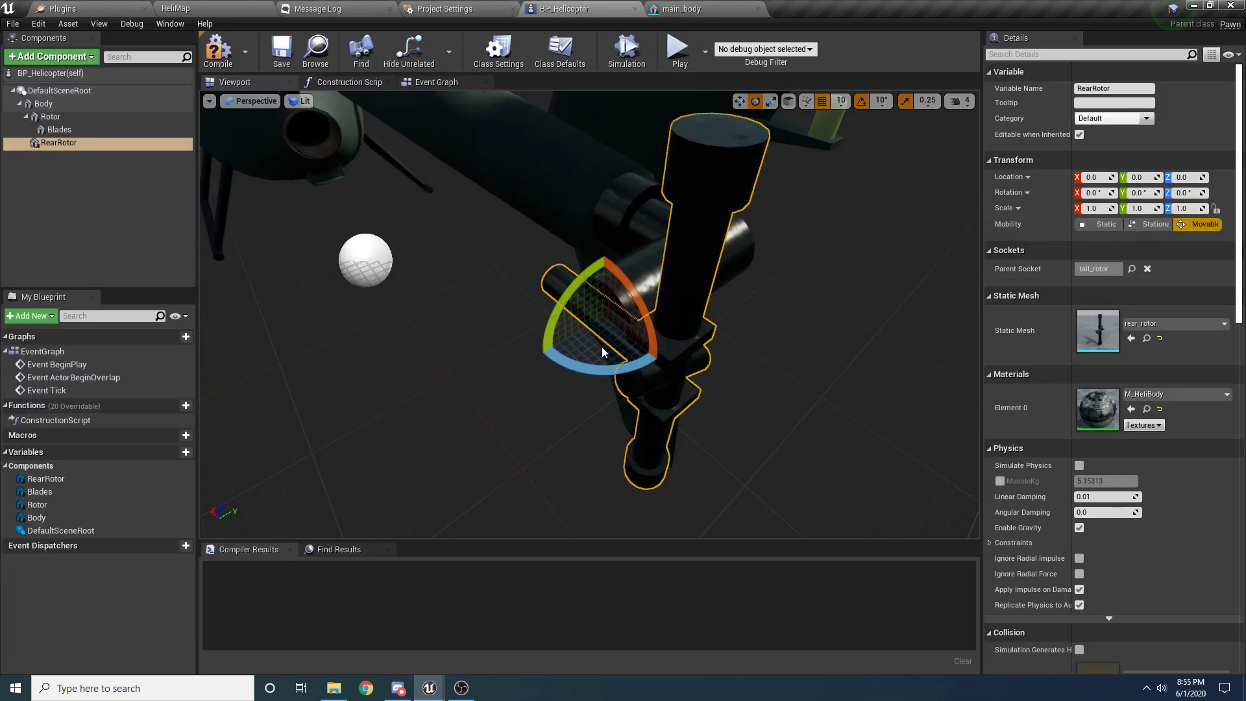
pyautogui.click(1145, 268)
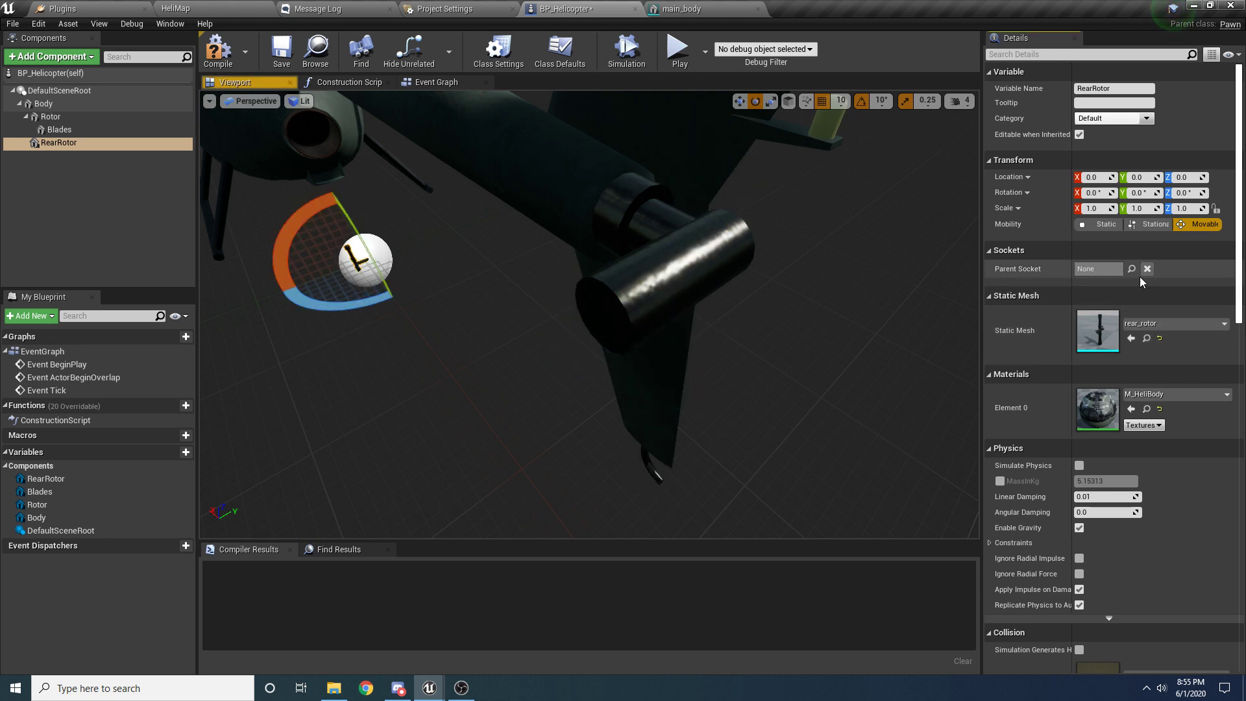
pyautogui.click(1130, 269)
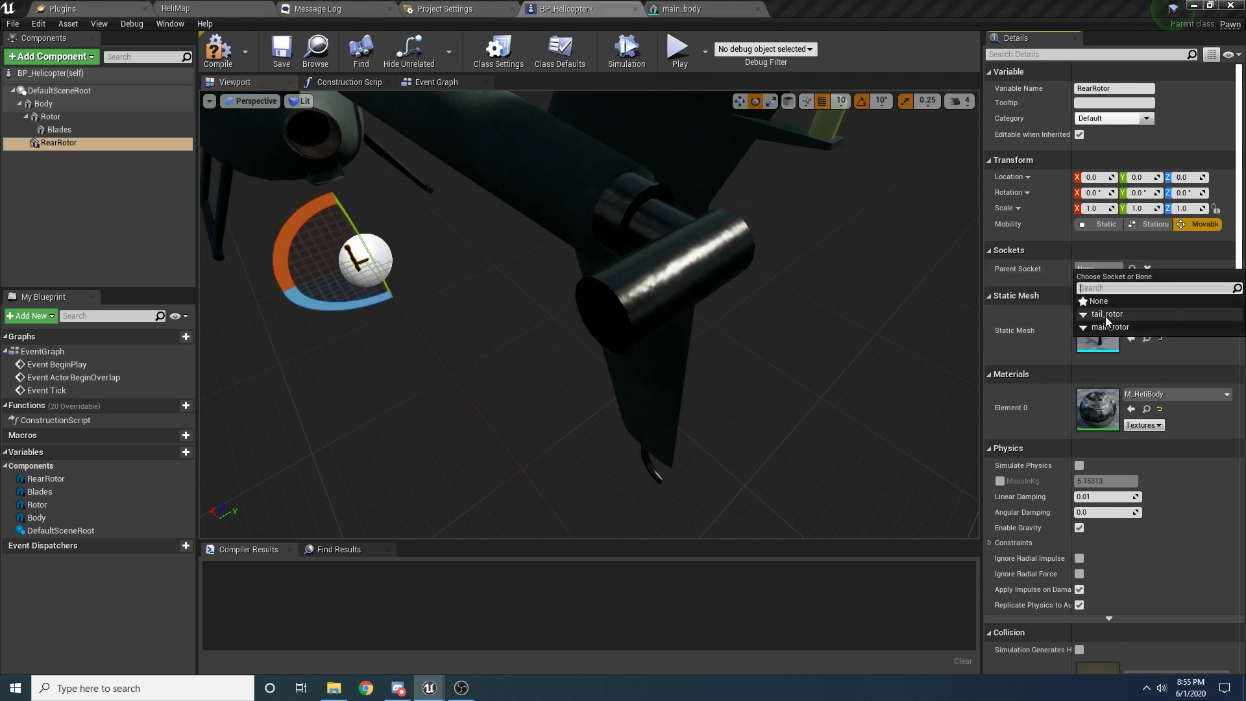
pyautogui.click(1104, 316)
pyautogui.moveTo(825, 433); pyautogui.dragTo(804, 423, button='right')
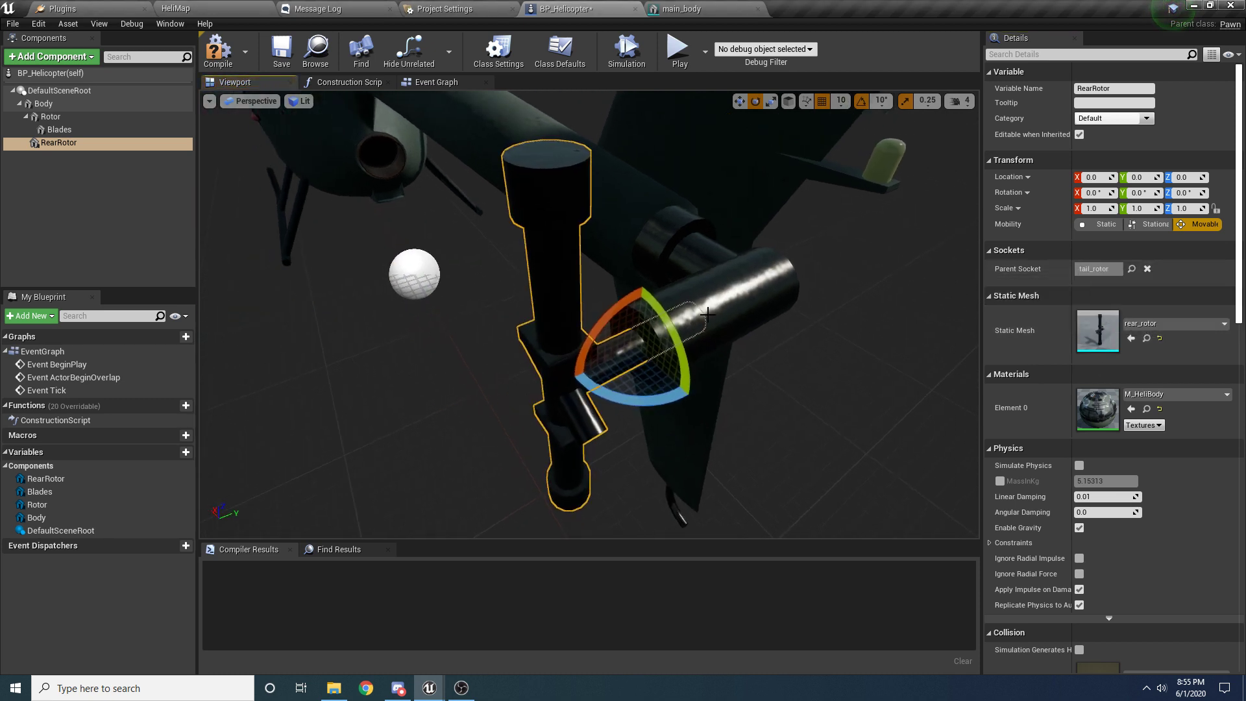
pyautogui.press('s')
pyautogui.moveTo(707, 315); pyautogui.dragTo(720, 304, button='right')
# Step: Add a static mesh component as a child of RearRotor
pyautogui.click(65, 144)
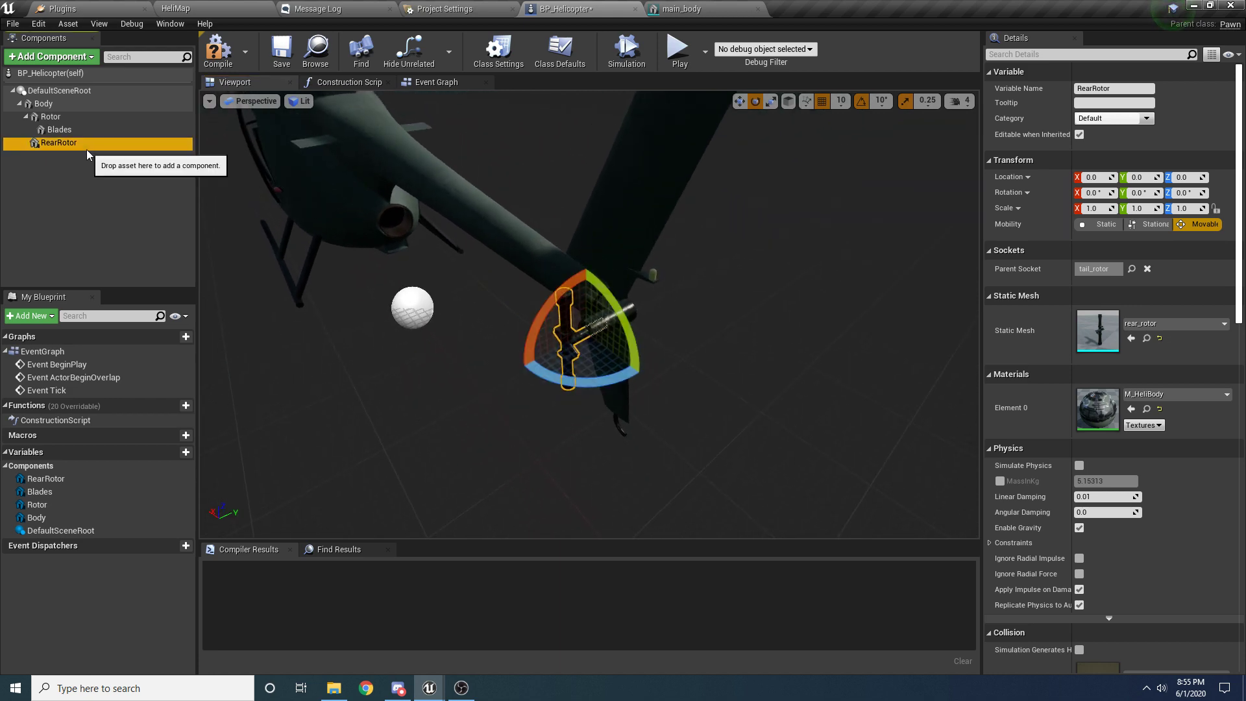
pyautogui.rightClick(65, 144)
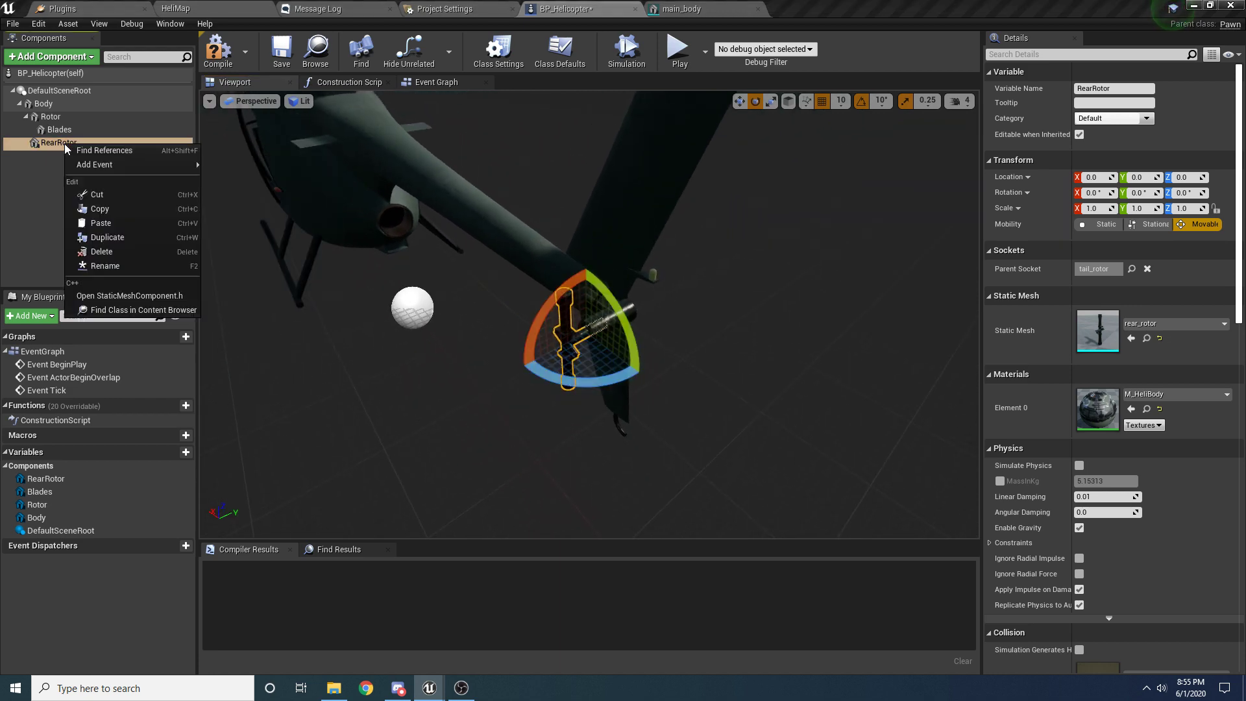
pyautogui.press('Escape')
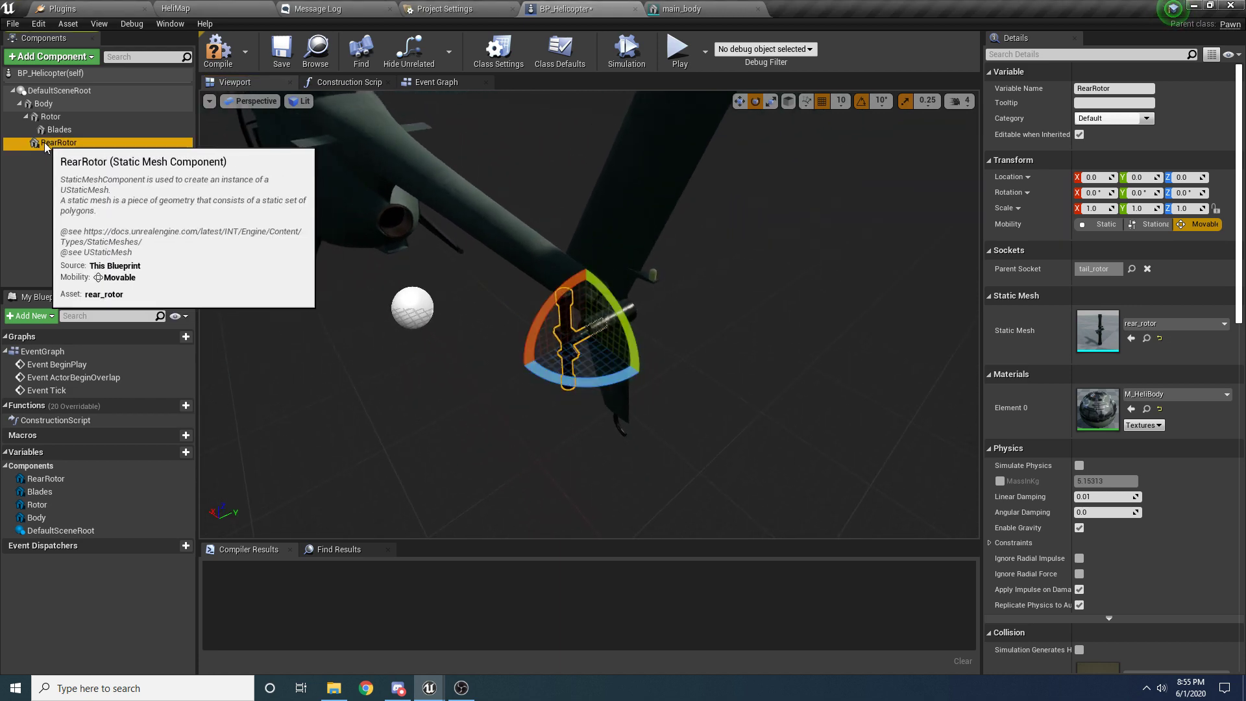
pyautogui.click(89, 62)
pyautogui.write('stati')
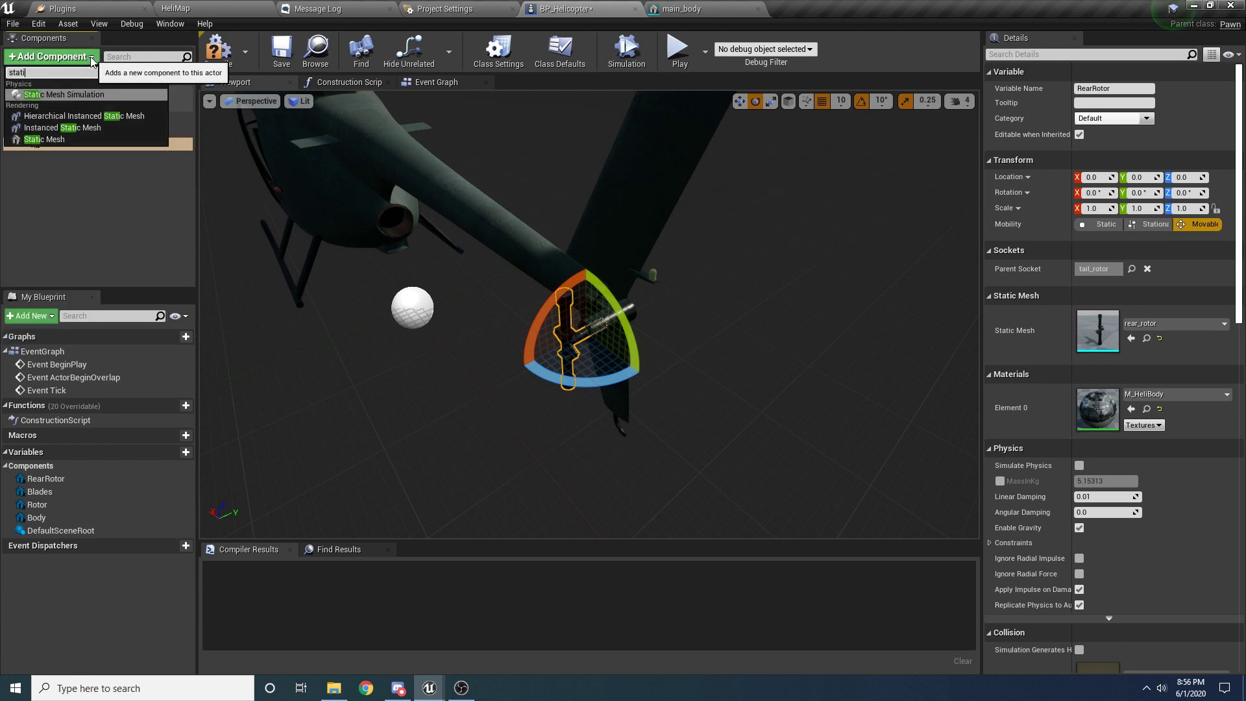
pyautogui.write('c')
pyautogui.click(65, 140)
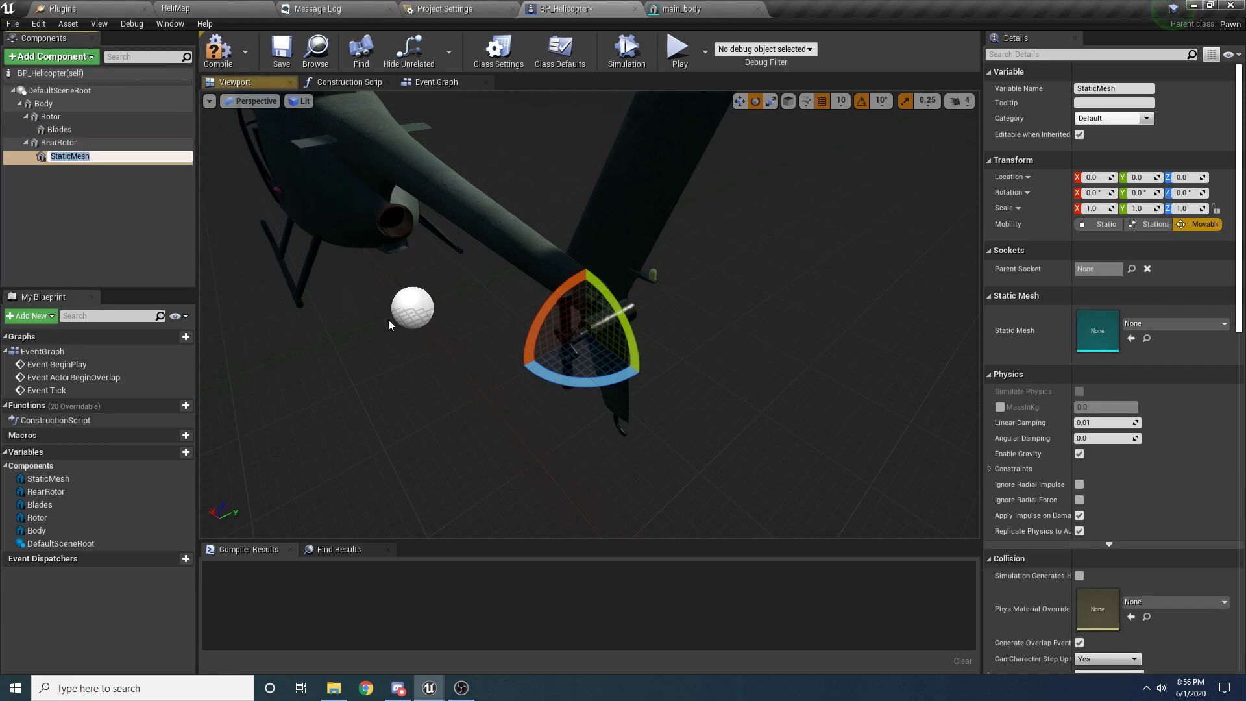
pyautogui.press('Return')
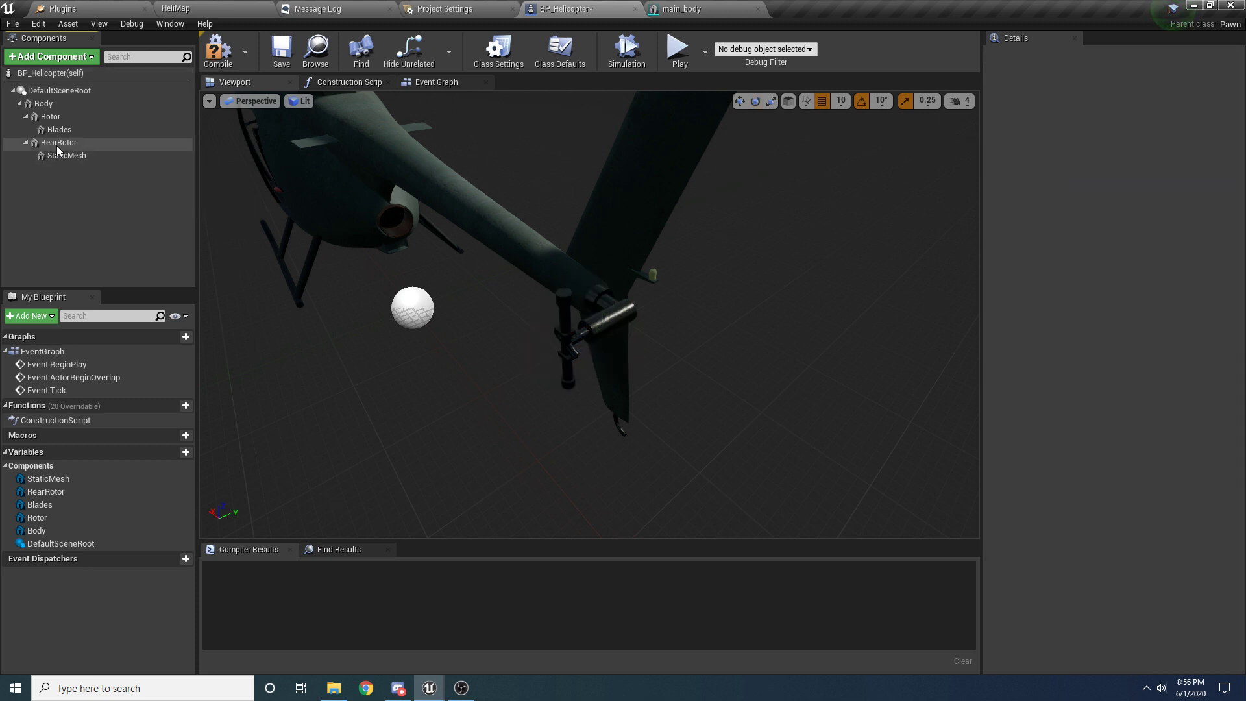
# Step: Rename the new static mesh component under RearRotor as RearBlades
pyautogui.click(82, 162)
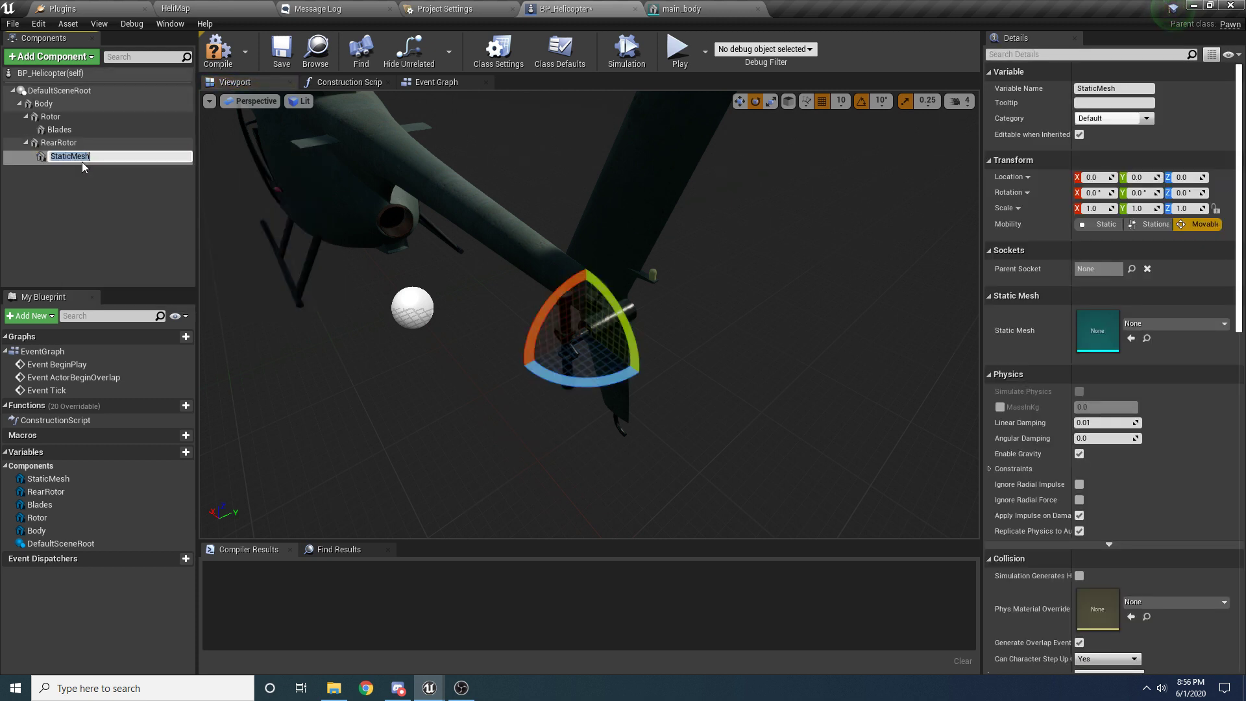
pyautogui.write('RearBlade')
pyautogui.press('Return')
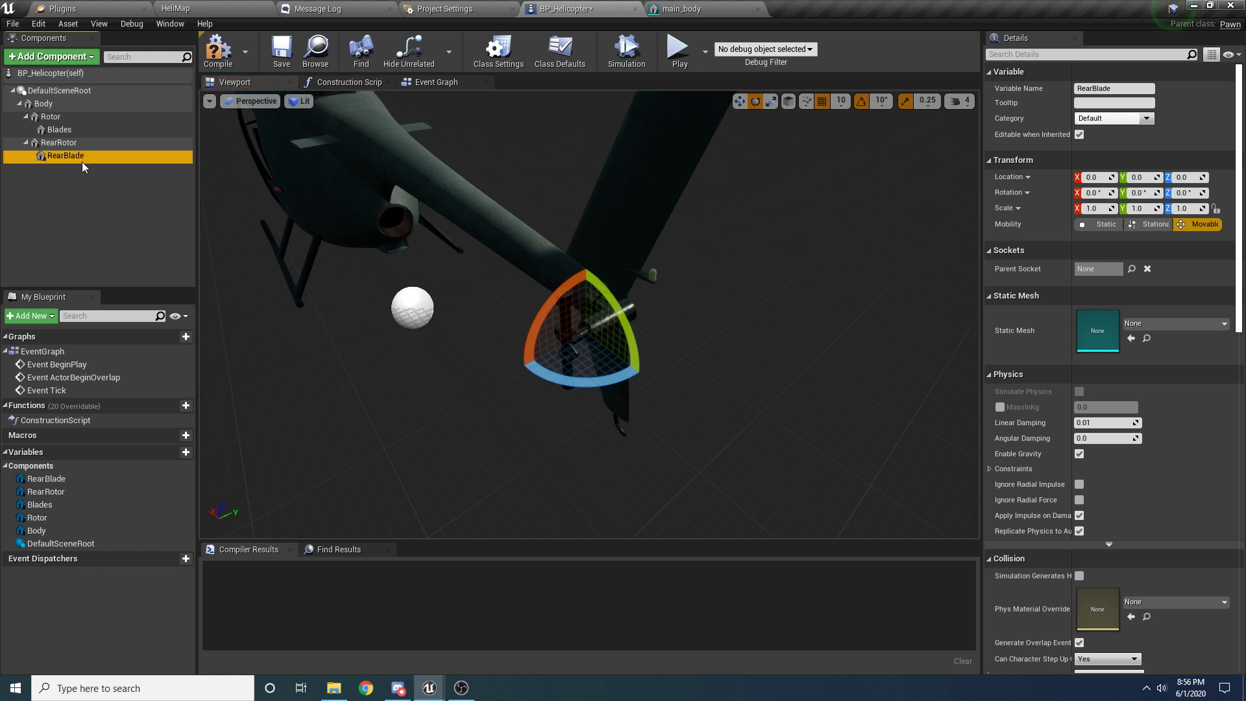
pyautogui.press('F2')
pyautogui.press('End')
pyautogui.write('s')
pyautogui.press('Return')
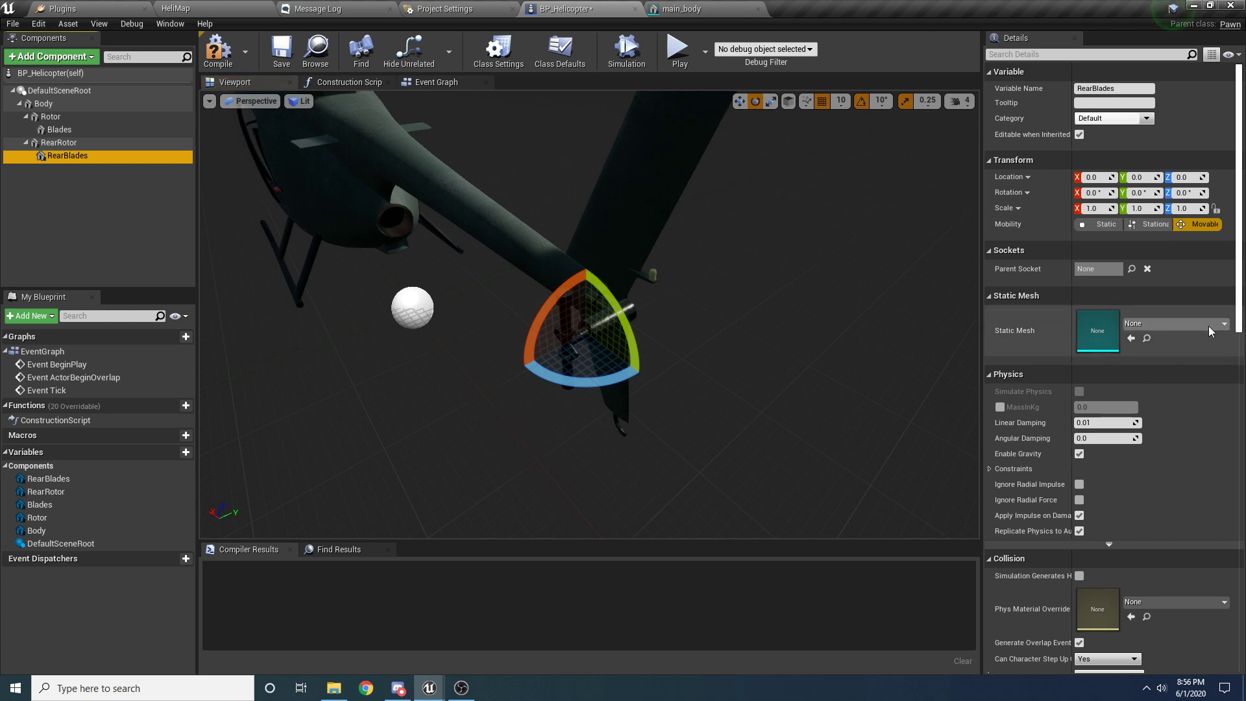
# Step: Assign the rear_rotor_blade mesh to the RearBlades component, and compile and save the blueprint
pyautogui.click(1208, 325)
pyautogui.write('blade')
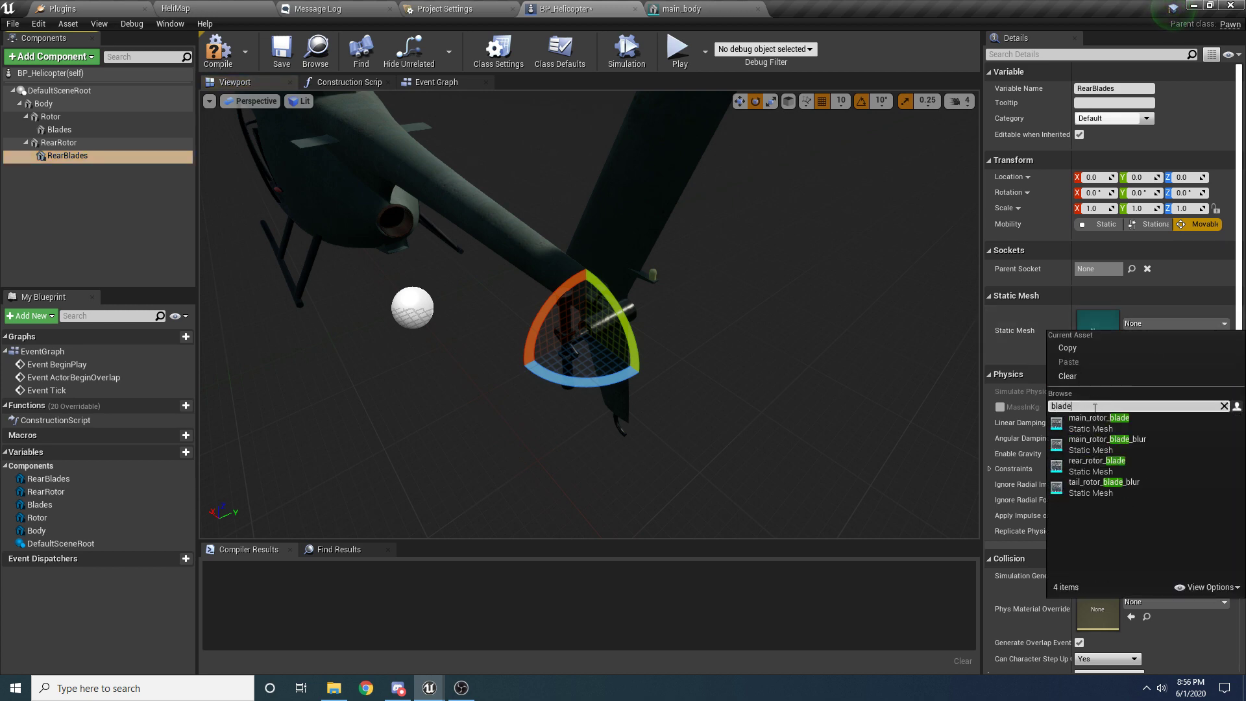
pyautogui.click(1116, 464)
pyautogui.moveTo(662, 386); pyautogui.dragTo(610, 386, button='right')
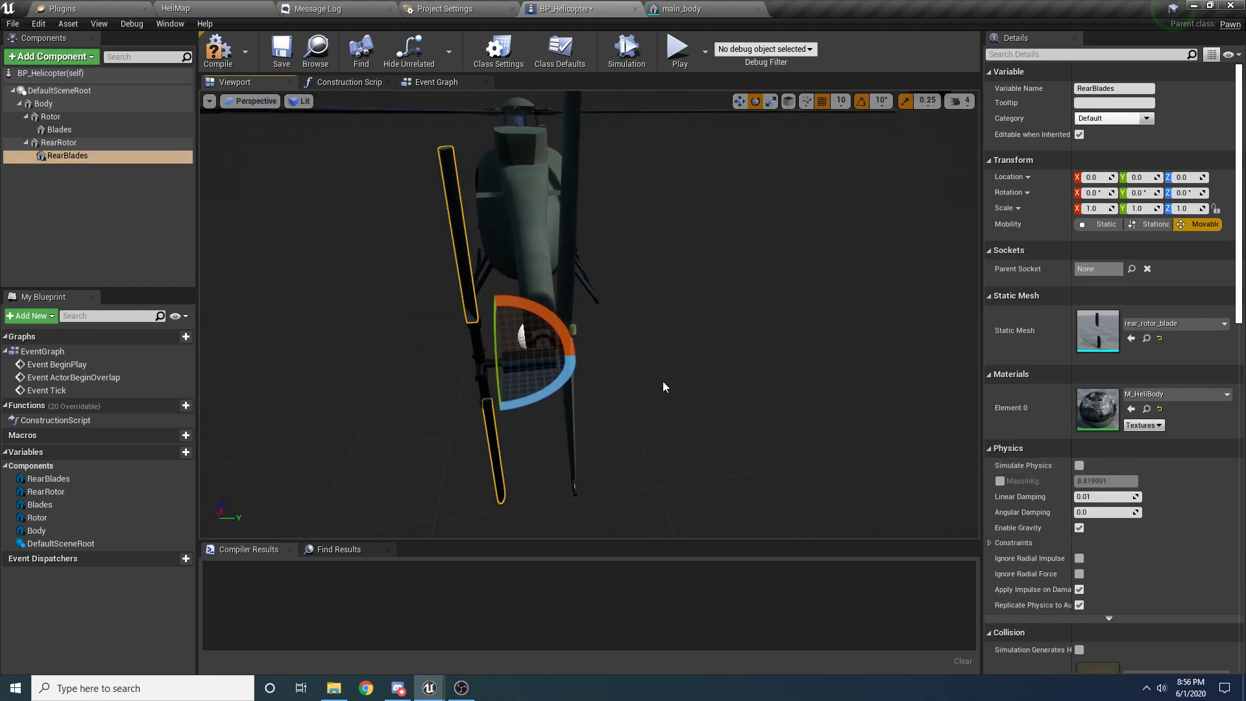
pyautogui.moveTo(537, 361); pyautogui.dragTo(454, 312, button='right')
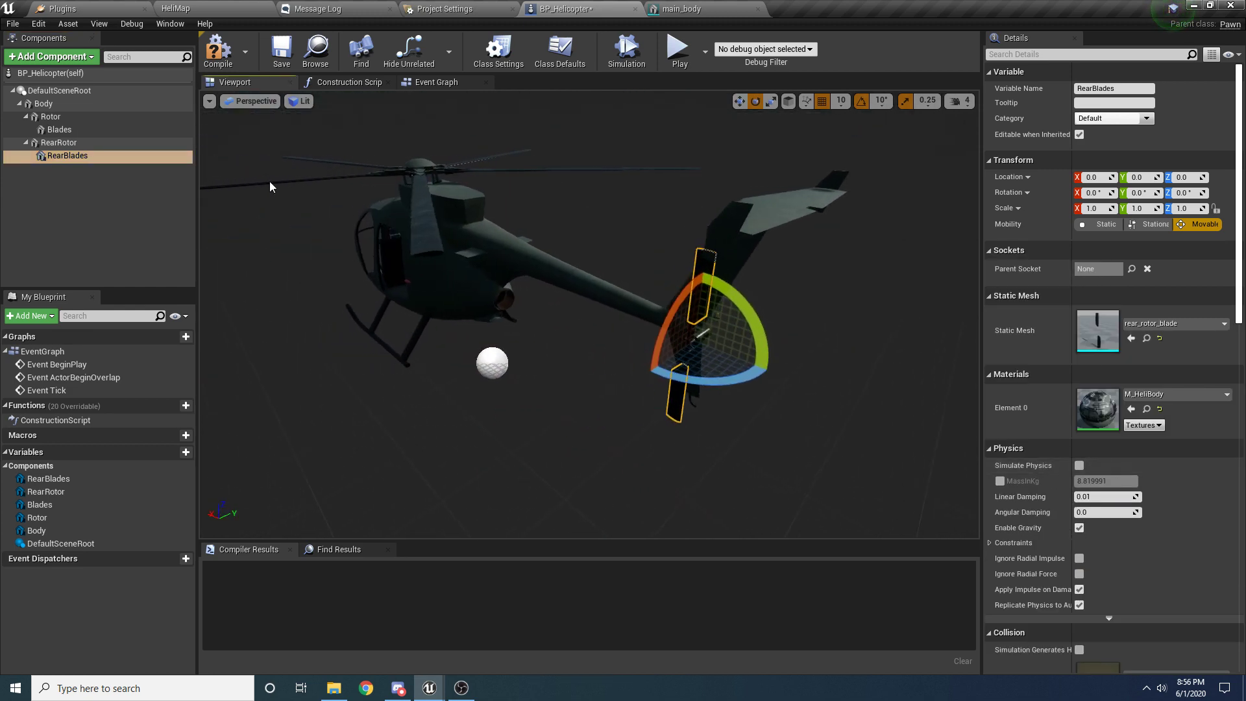
pyautogui.click(218, 51)
pyautogui.click(289, 63)
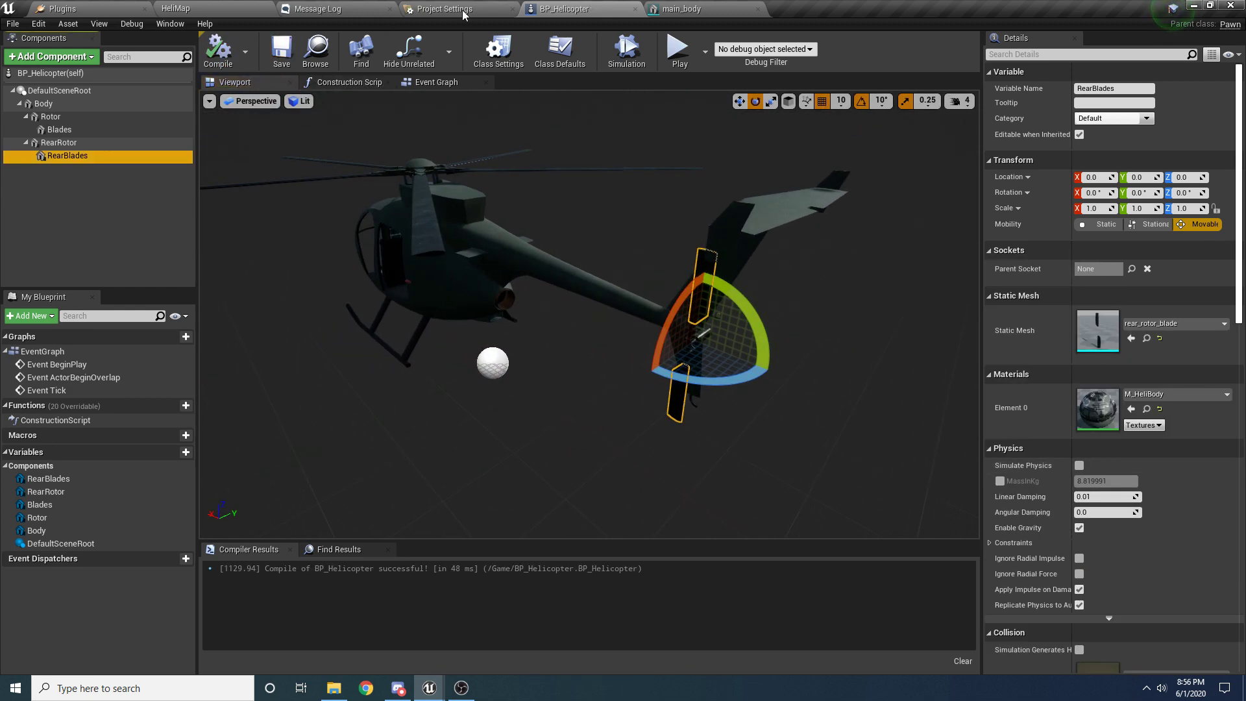
# Step: Place a BP_Helicopter instance in the HeliMap level on the ground next to the third-person character
pyautogui.click(195, 8)
pyautogui.moveTo(330, 326); pyautogui.dragTo(399, 373, button='right')
pyautogui.click(262, 494)
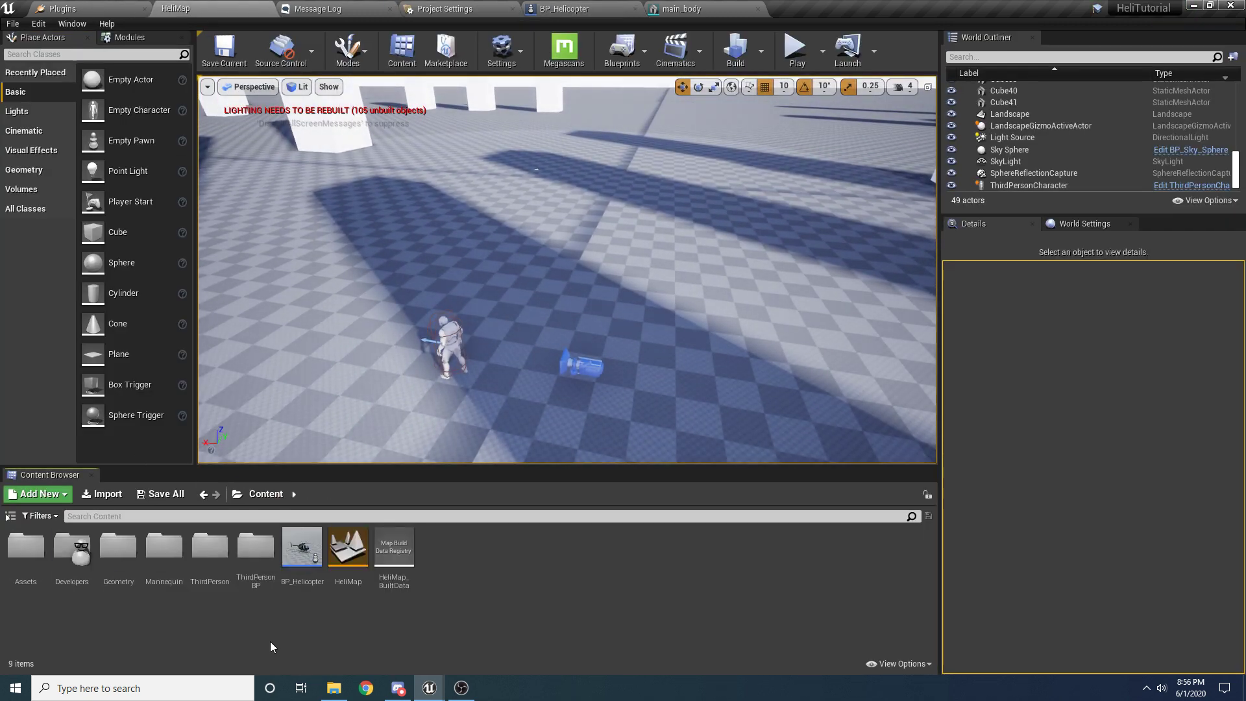
pyautogui.moveTo(301, 553); pyautogui.dragTo(557, 292)
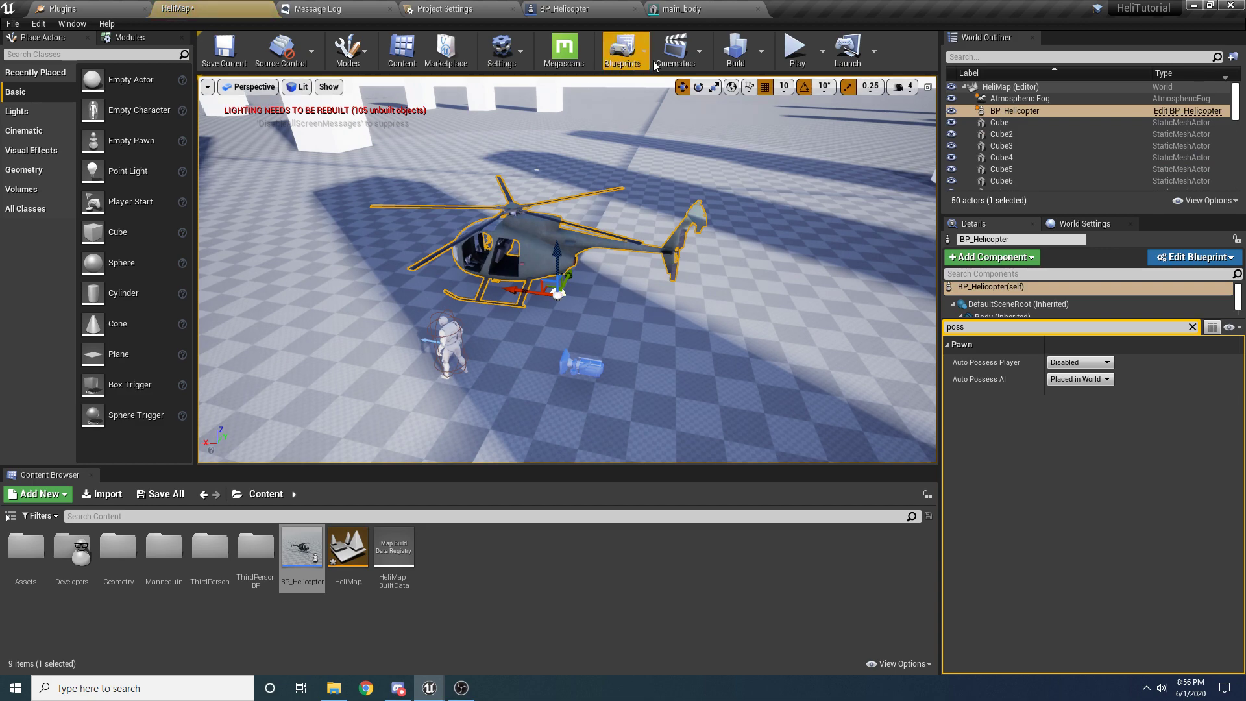
# Step: Play the level, run the character around the helicopter to check its size and assembly, and stop playing
pyautogui.click(788, 56)
pyautogui.press('w')
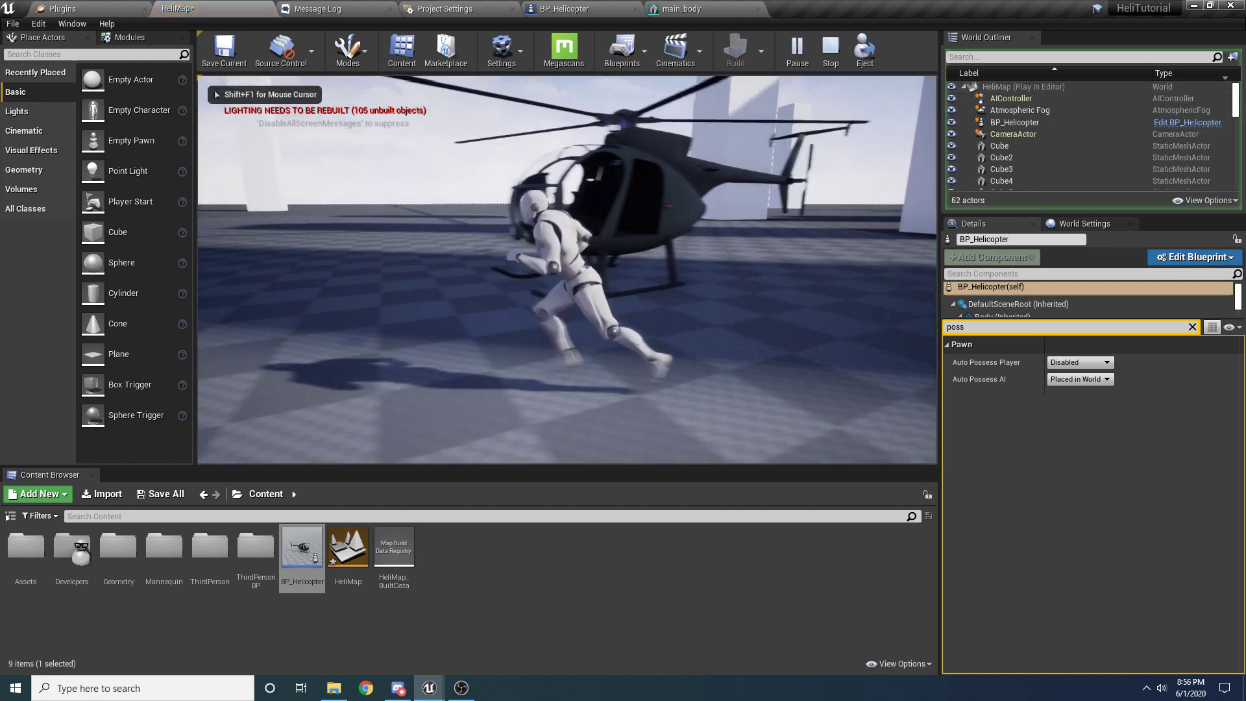
pyautogui.press('d')
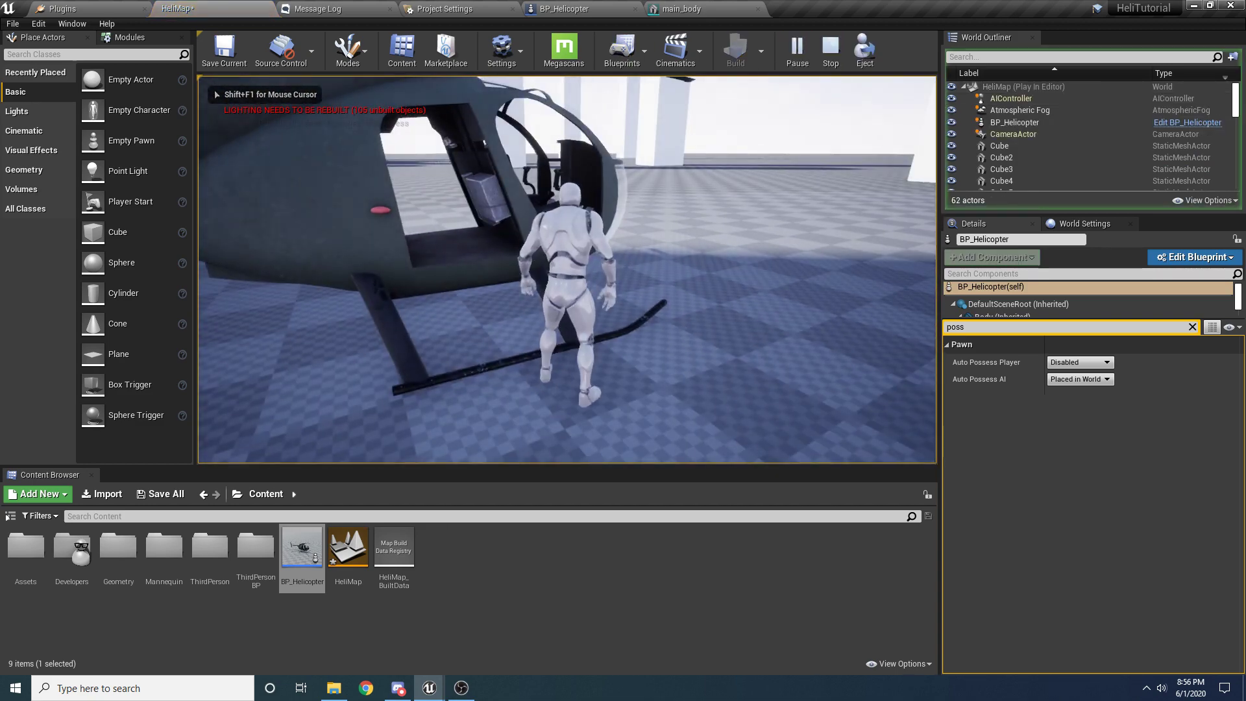
pyautogui.press('d')
pyautogui.press('w')
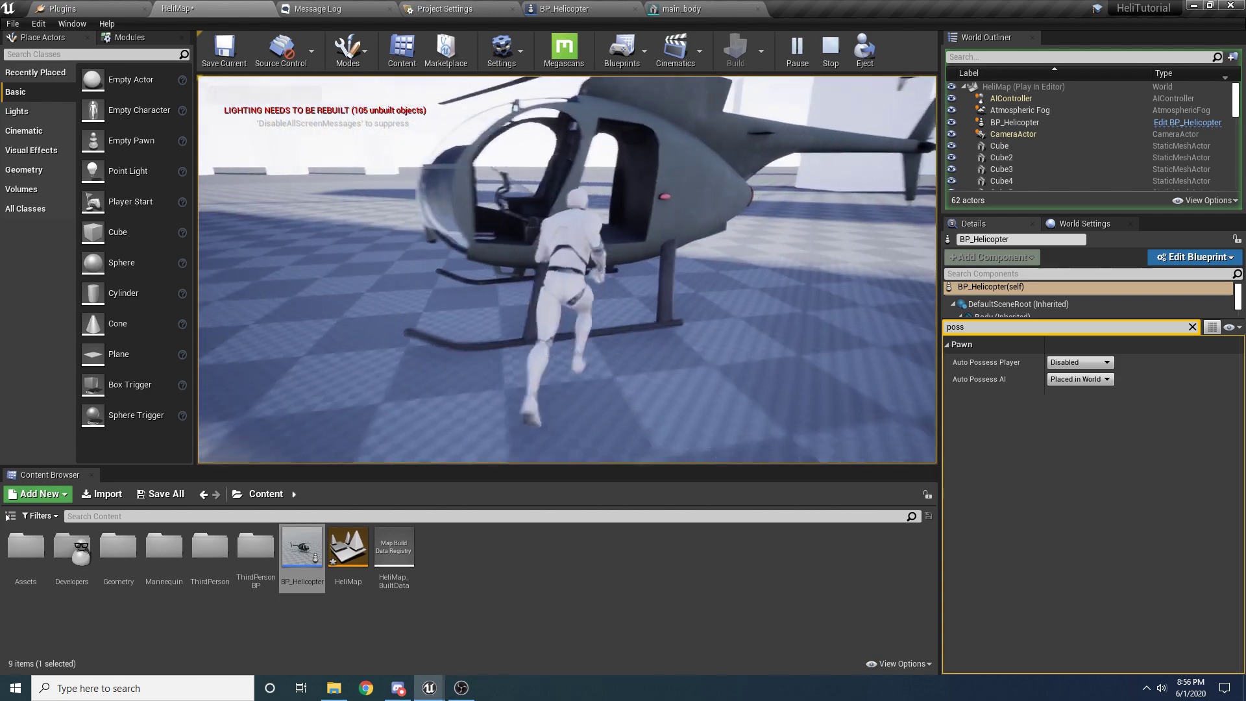
pyautogui.press('d')
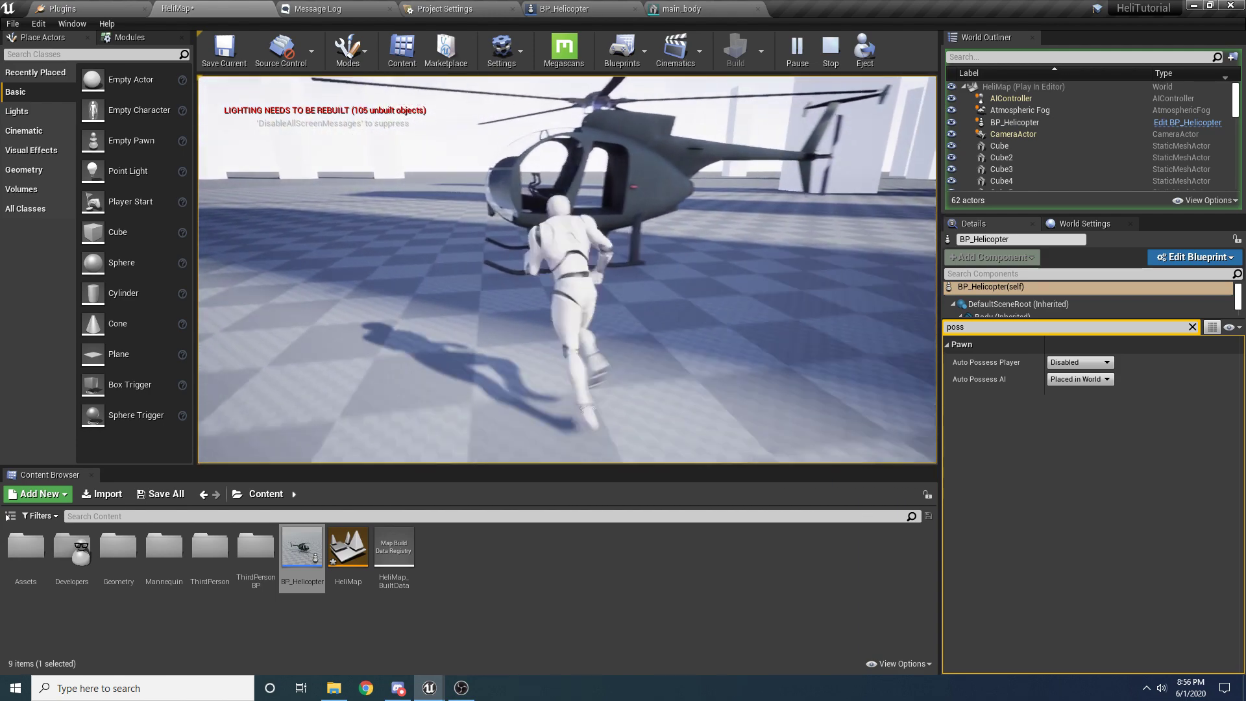
pyautogui.press('Escape')
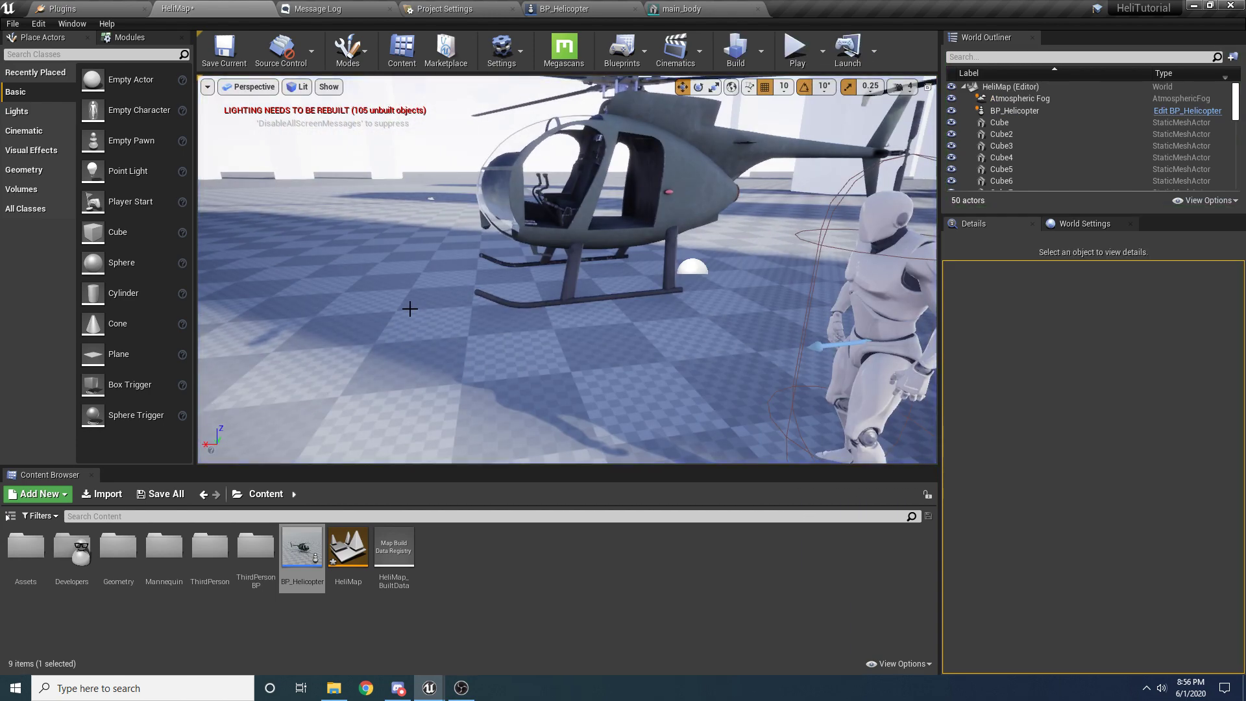